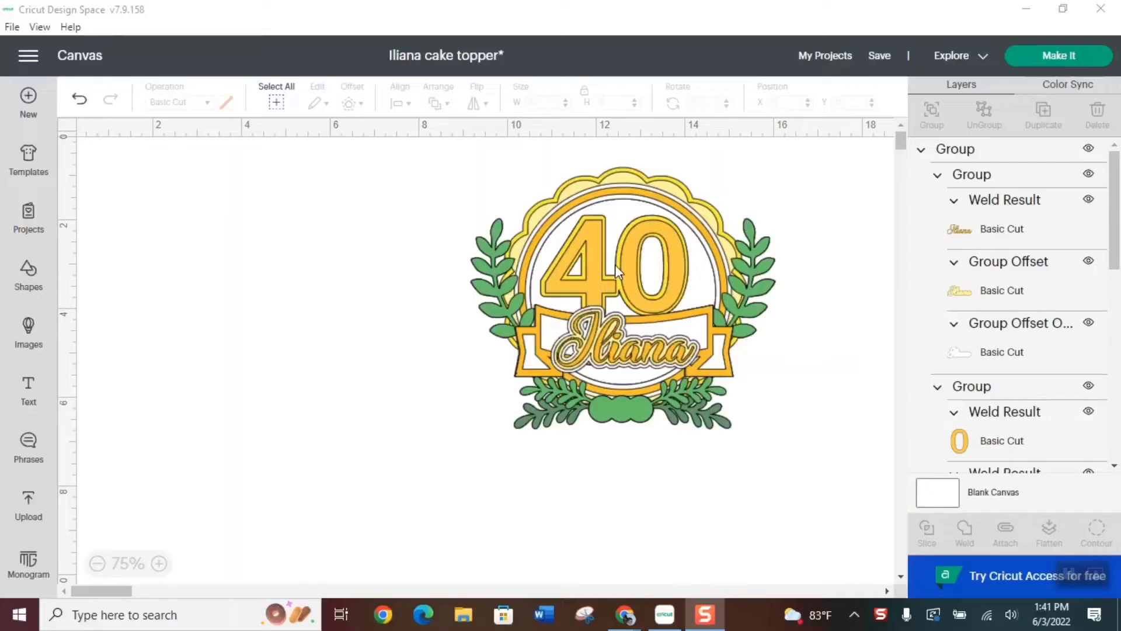
Move the finished cake topper design slightly down and to the right on the canvas
{"action": "left_click", "coordinate": [615, 265]}
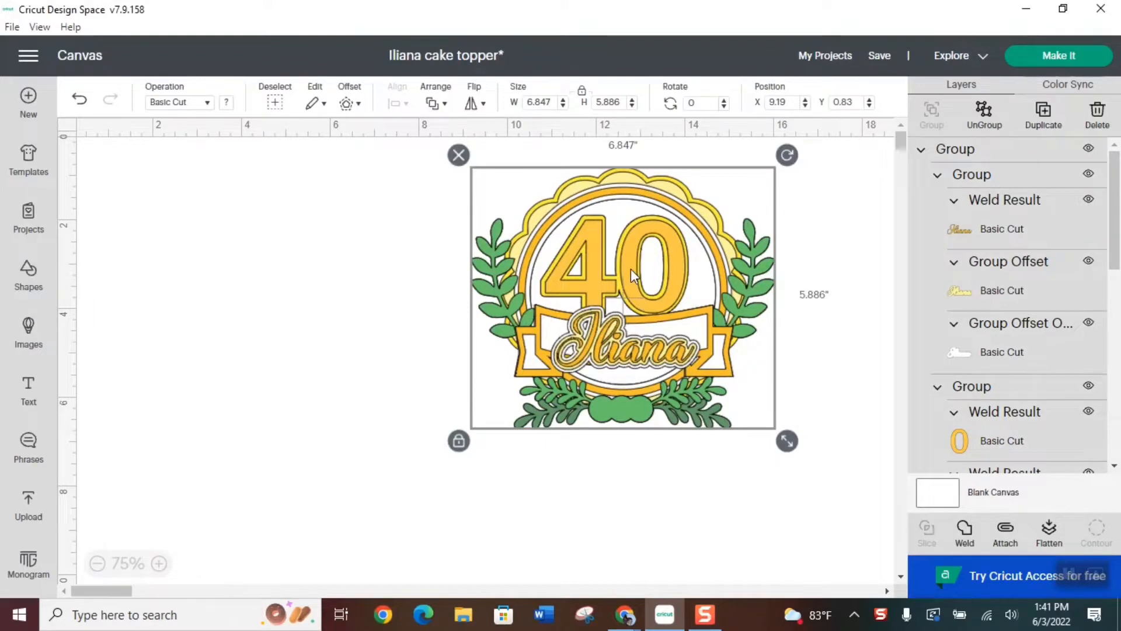
{"action": "left_click_drag", "start_coordinate": [636, 273], "coordinate": [699, 296]}
{"action": "scroll", "coordinate": [1010, 262], "scroll_direction": "down", "scroll_amount": 4}
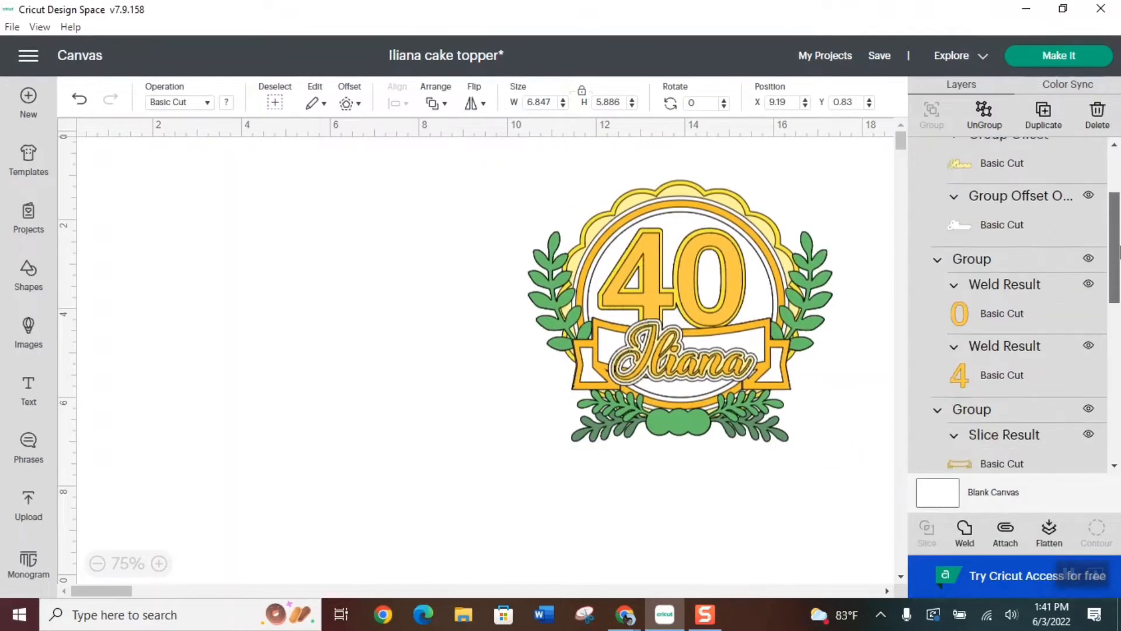
{"action": "left_click", "coordinate": [368, 356]}
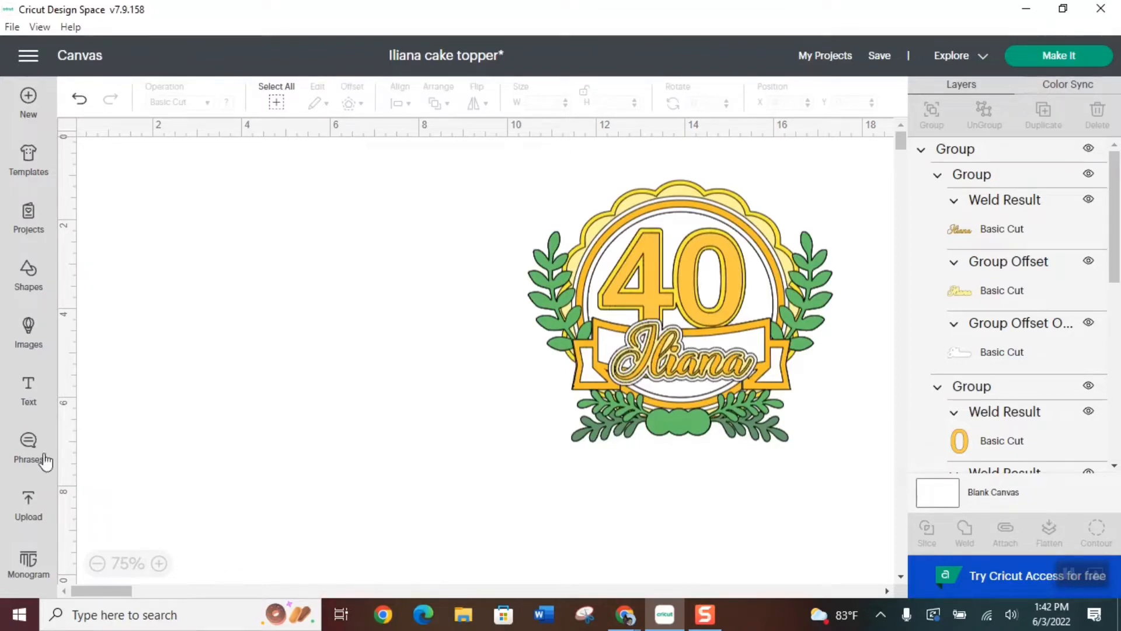
Add the uploaded upright leaf, scalloped frames, horizontal leaf, 40 and banner images to the canvas
{"action": "left_click", "coordinate": [30, 514]}
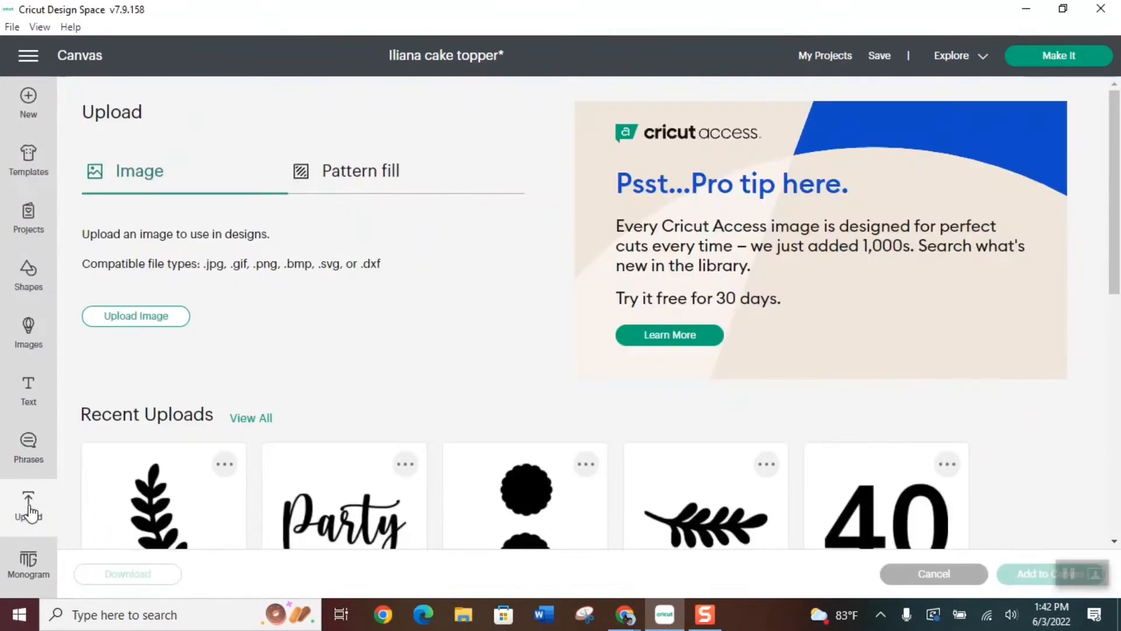
{"action": "scroll", "coordinate": [461, 326], "scroll_direction": "down", "scroll_amount": 3}
{"action": "scroll", "coordinate": [374, 418], "scroll_direction": "down", "scroll_amount": 2}
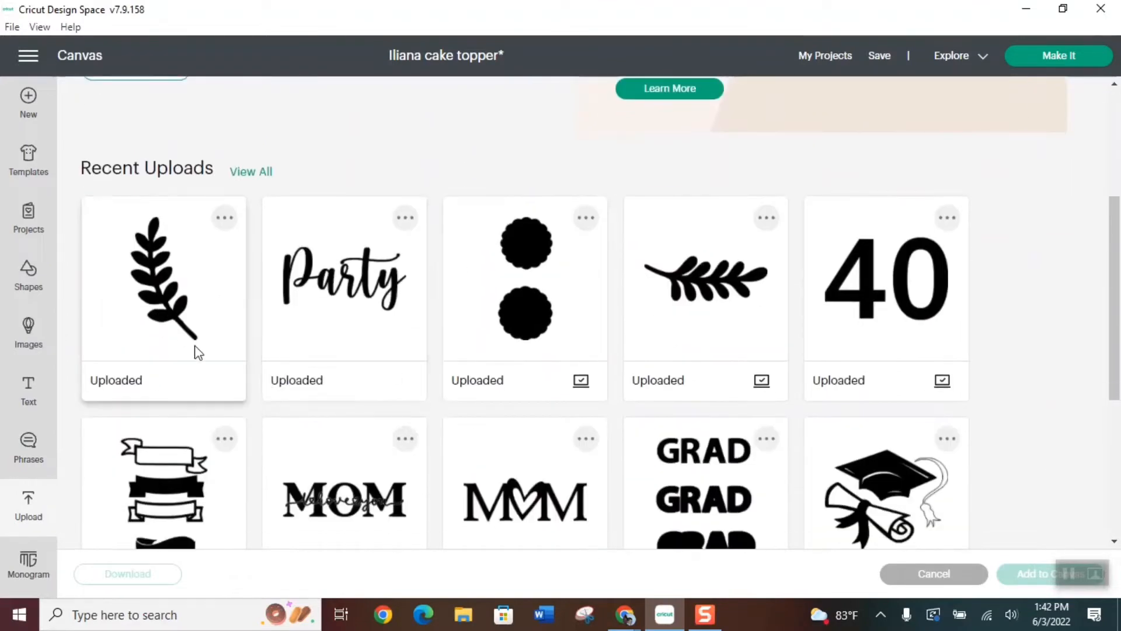
{"action": "left_click", "coordinate": [195, 350]}
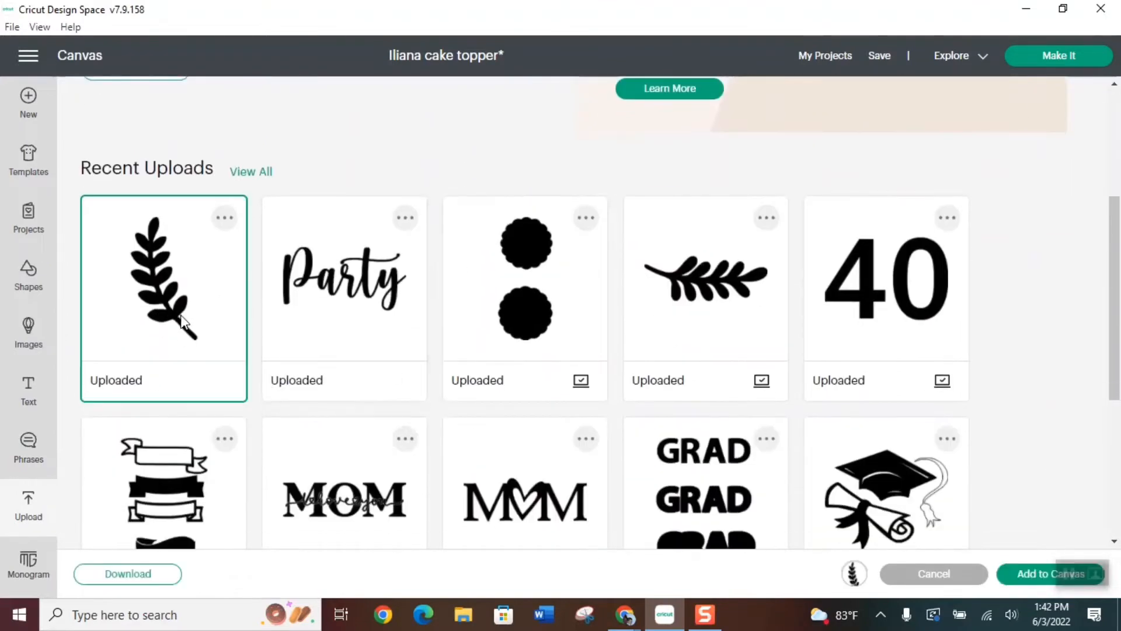
{"action": "left_click", "coordinate": [552, 327]}
{"action": "left_click", "coordinate": [664, 339]}
{"action": "left_click", "coordinate": [864, 311]}
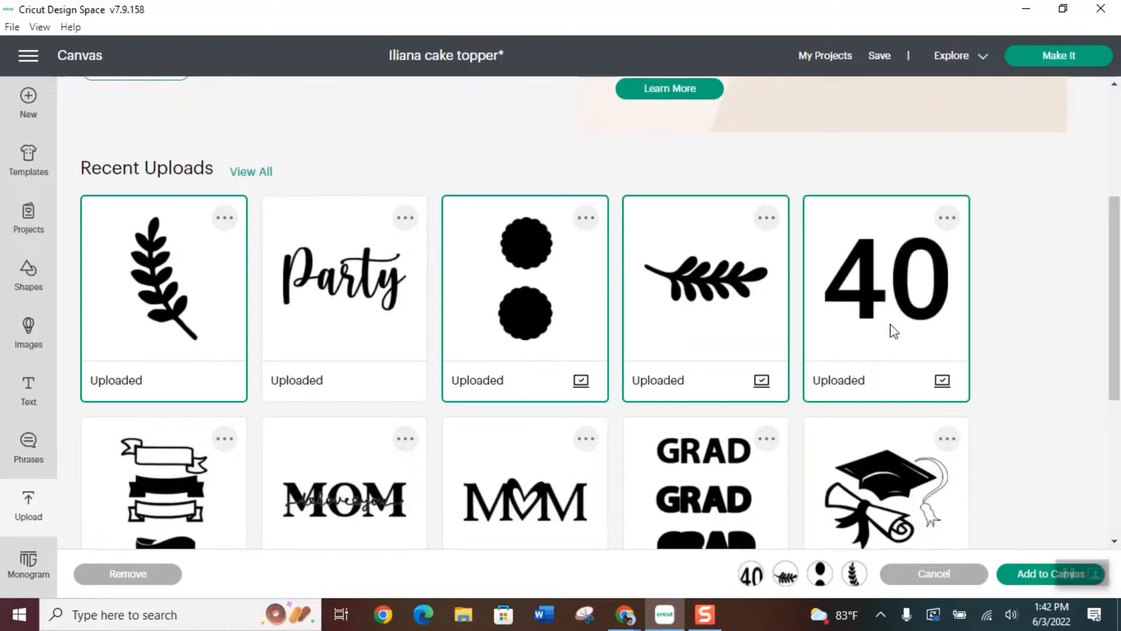
{"action": "left_click", "coordinate": [186, 509]}
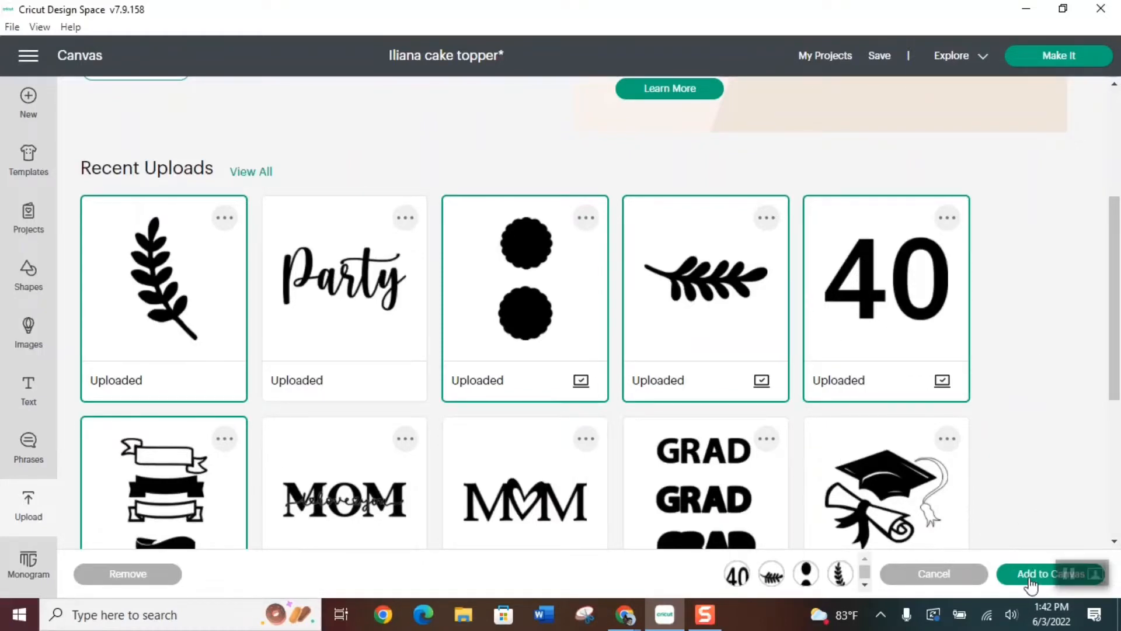
{"action": "left_click", "coordinate": [1030, 578]}
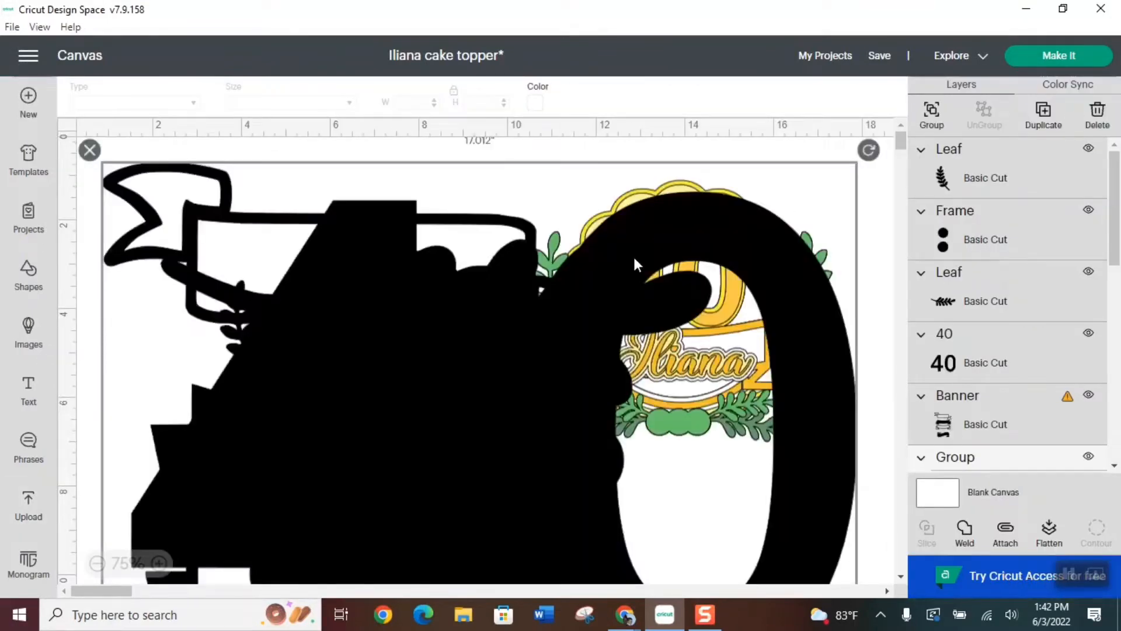
Shrink all the newly added images together to about 5.32 inches tall, clear of the finished design
{"action": "scroll", "coordinate": [685, 283], "scroll_direction": "down", "scroll_amount": 4}
{"action": "left_click", "coordinate": [97, 564]}
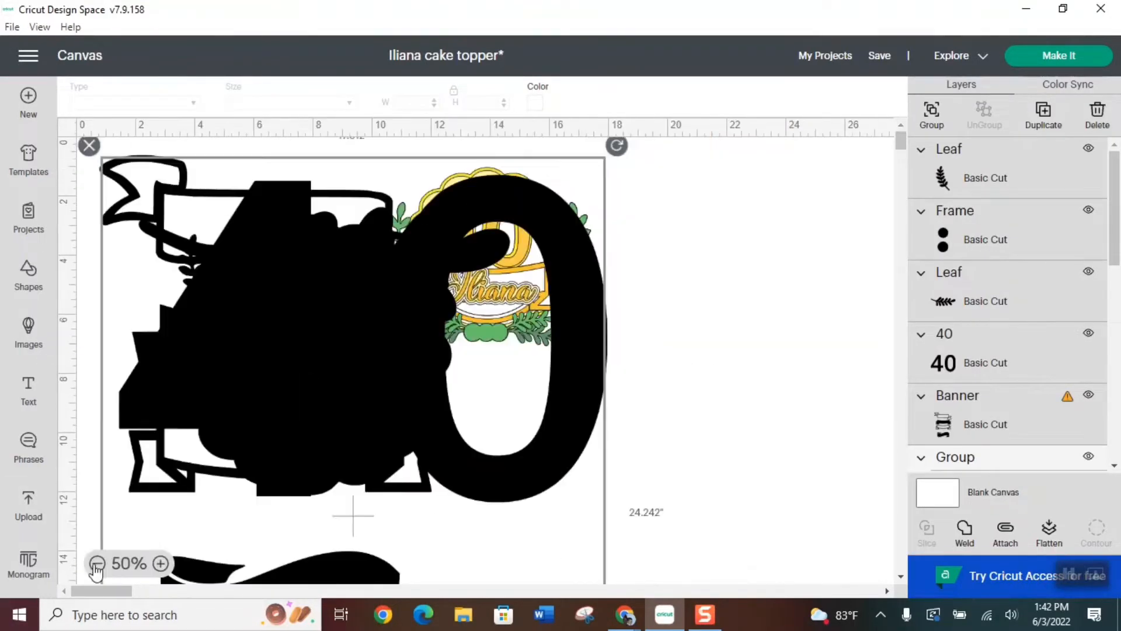
{"action": "left_click_drag", "start_coordinate": [228, 396], "coordinate": [278, 373]}
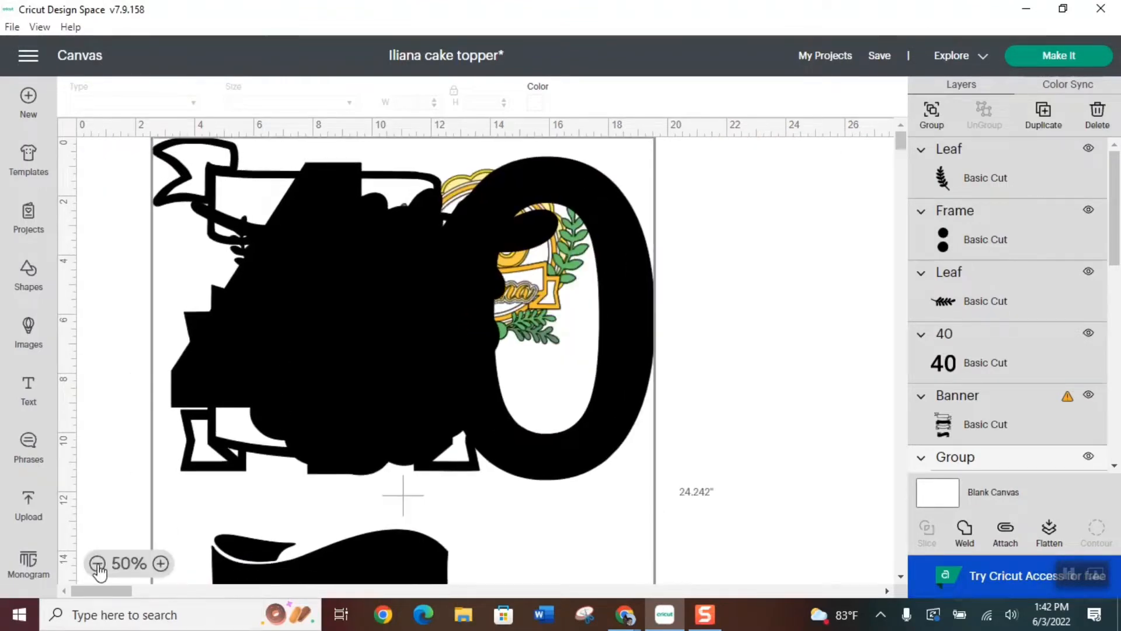
{"action": "left_click", "coordinate": [97, 564]}
{"action": "left_click", "coordinate": [356, 467]}
{"action": "left_click_drag", "start_coordinate": [353, 460], "coordinate": [174, 178]}
{"action": "left_click", "coordinate": [160, 564]}
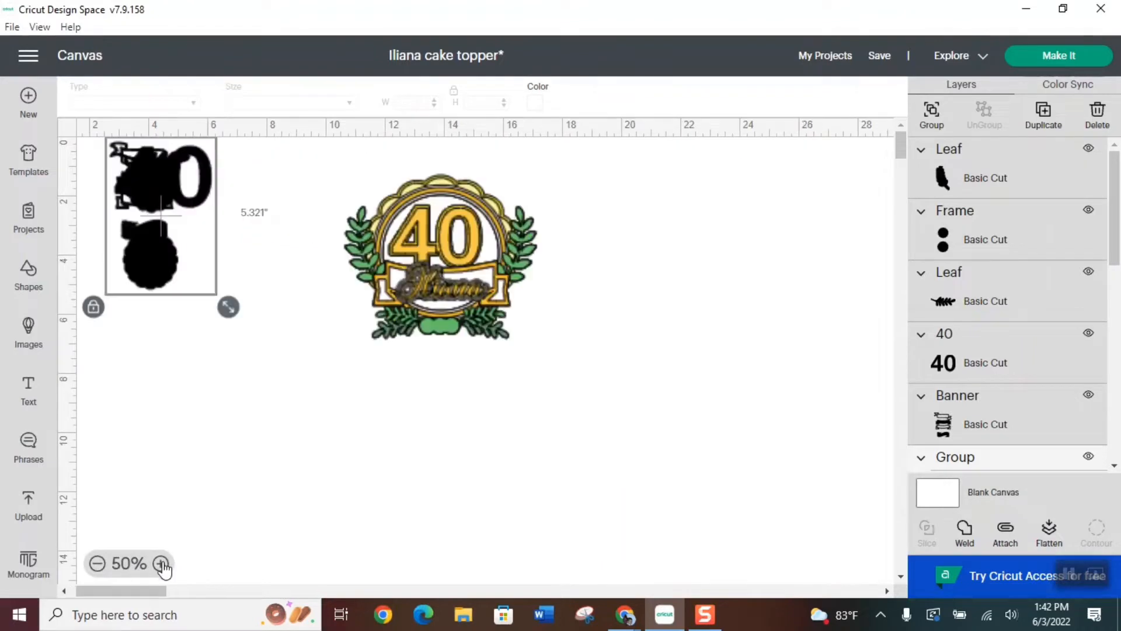
{"action": "left_click", "coordinate": [160, 563]}
{"action": "left_click", "coordinate": [159, 563]}
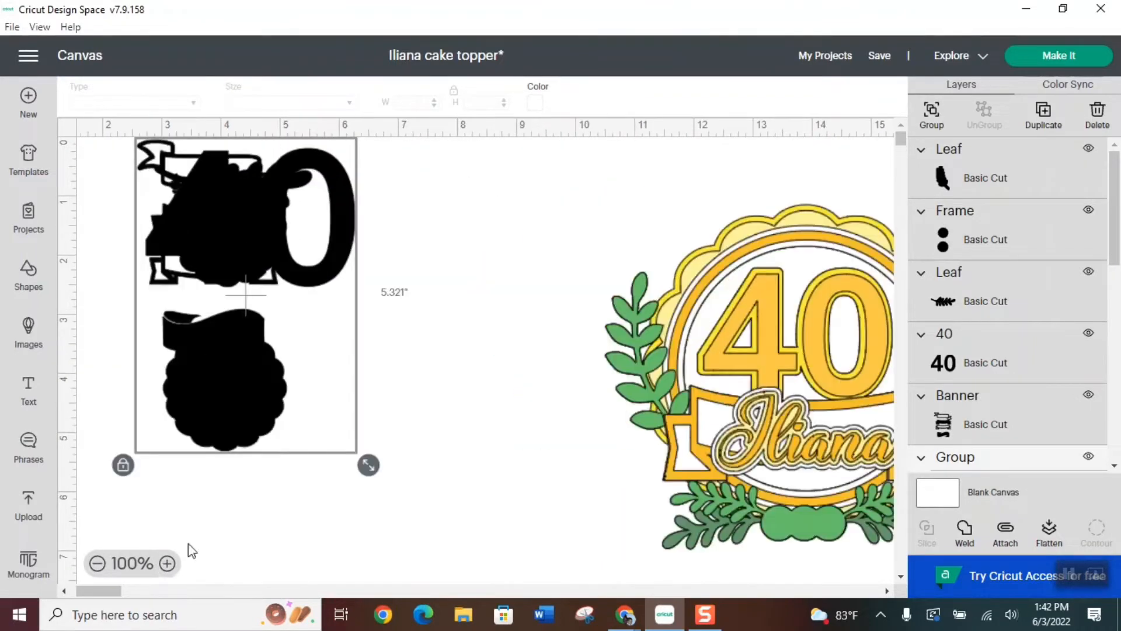
{"action": "left_click", "coordinate": [485, 346]}
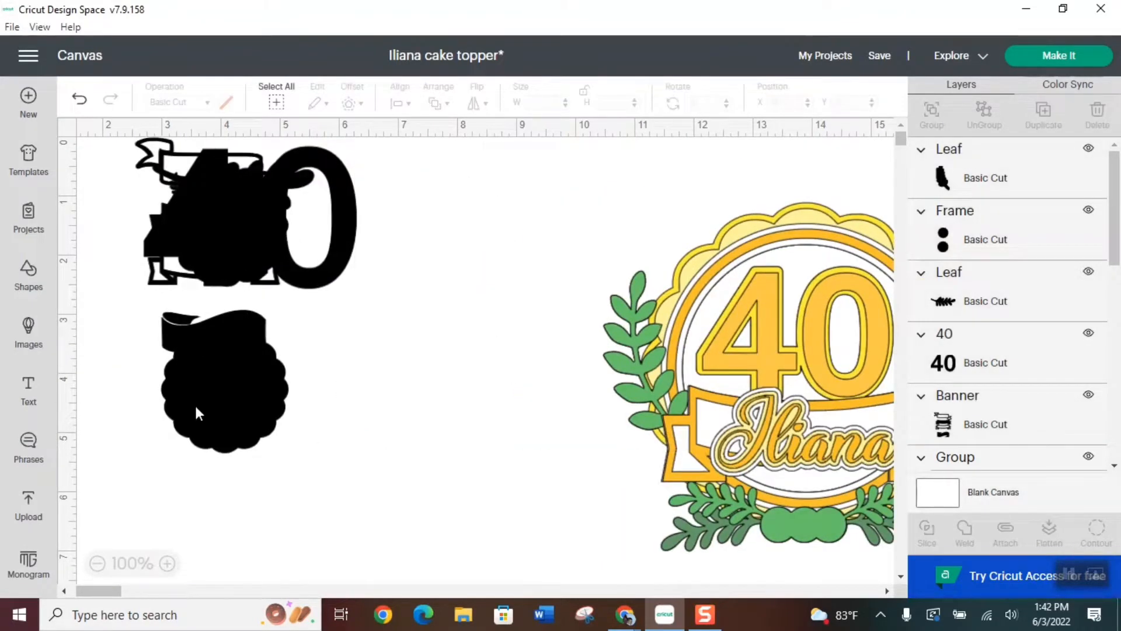
Spread the overlapping images apart, placing the scalloped frames beside the banners and the 40 below them
{"action": "left_click_drag", "start_coordinate": [196, 412], "coordinate": [470, 429]}
{"action": "left_click", "coordinate": [266, 442]}
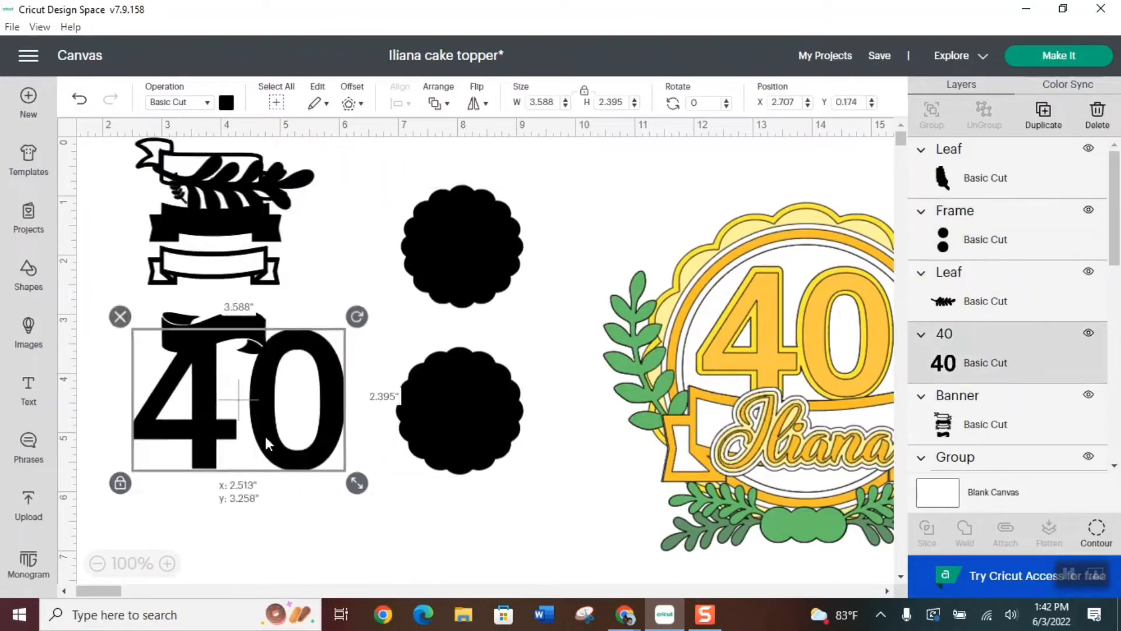
{"action": "left_click_drag", "start_coordinate": [265, 442], "coordinate": [243, 486]}
{"action": "left_click_drag", "start_coordinate": [216, 229], "coordinate": [164, 273]}
Duplicate the pair of scalloped frames and place the copy beside the original
{"action": "left_click", "coordinate": [427, 279]}
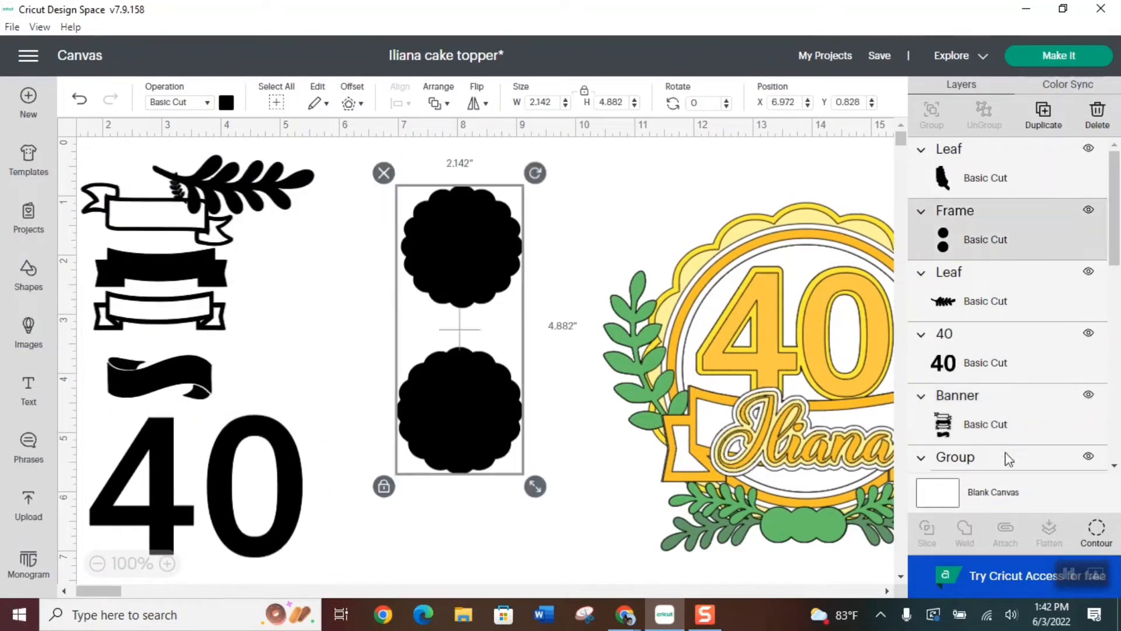
{"action": "left_click", "coordinate": [1044, 114]}
{"action": "left_click_drag", "start_coordinate": [498, 247], "coordinate": [636, 249]}
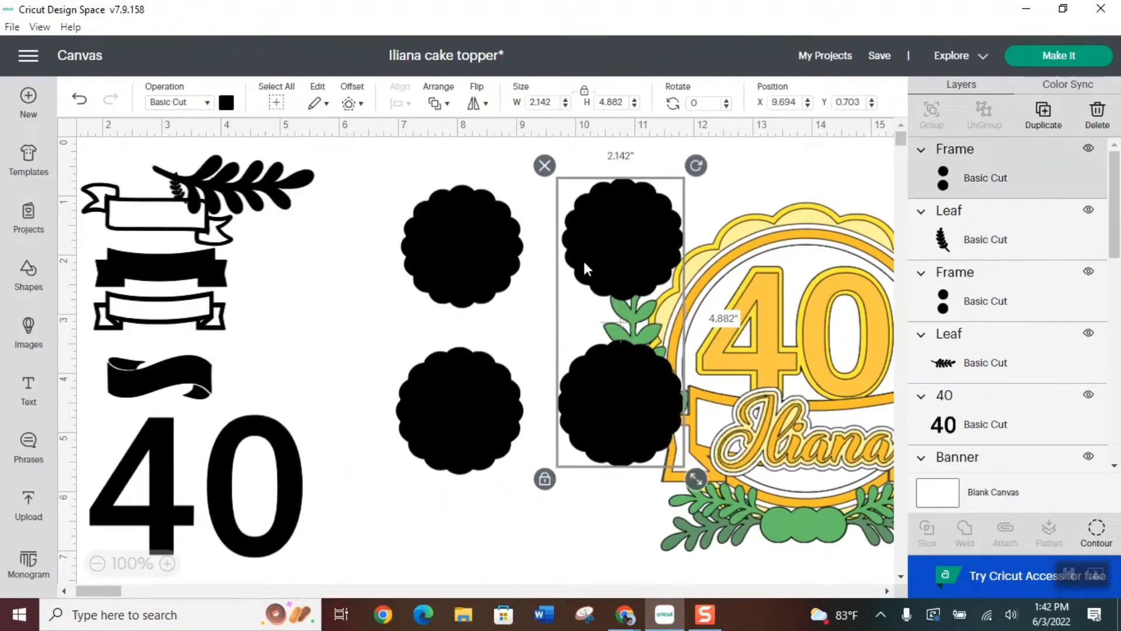
Use Contour to hide the upper scalloped circle in the copy and the lower, larger one in the original
{"action": "left_click", "coordinate": [1097, 533]}
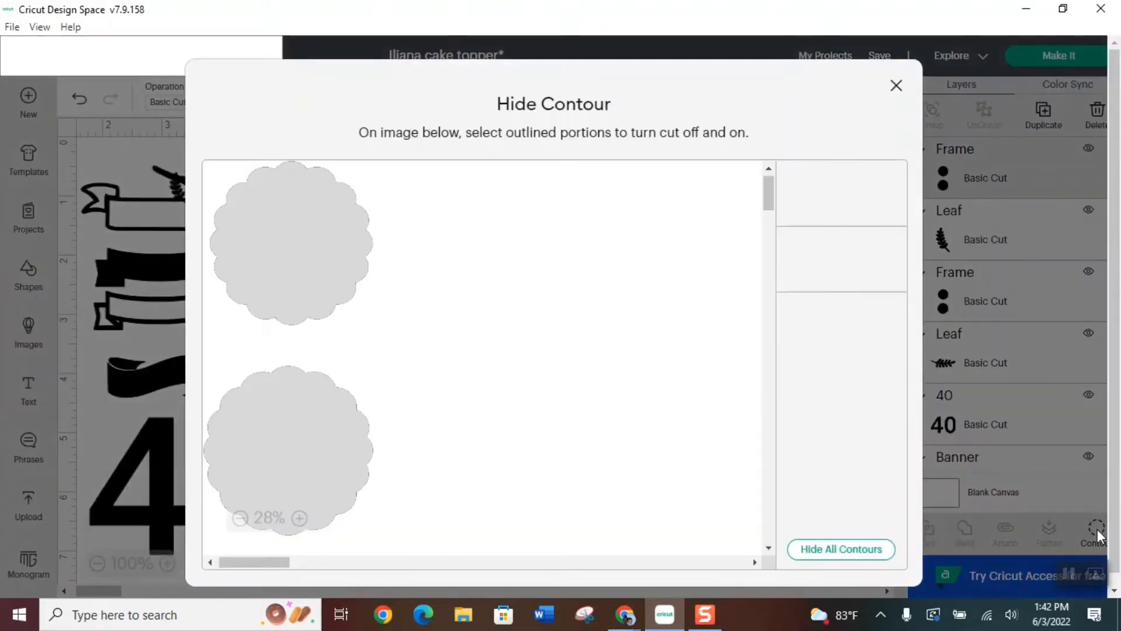
{"action": "left_click", "coordinate": [275, 253]}
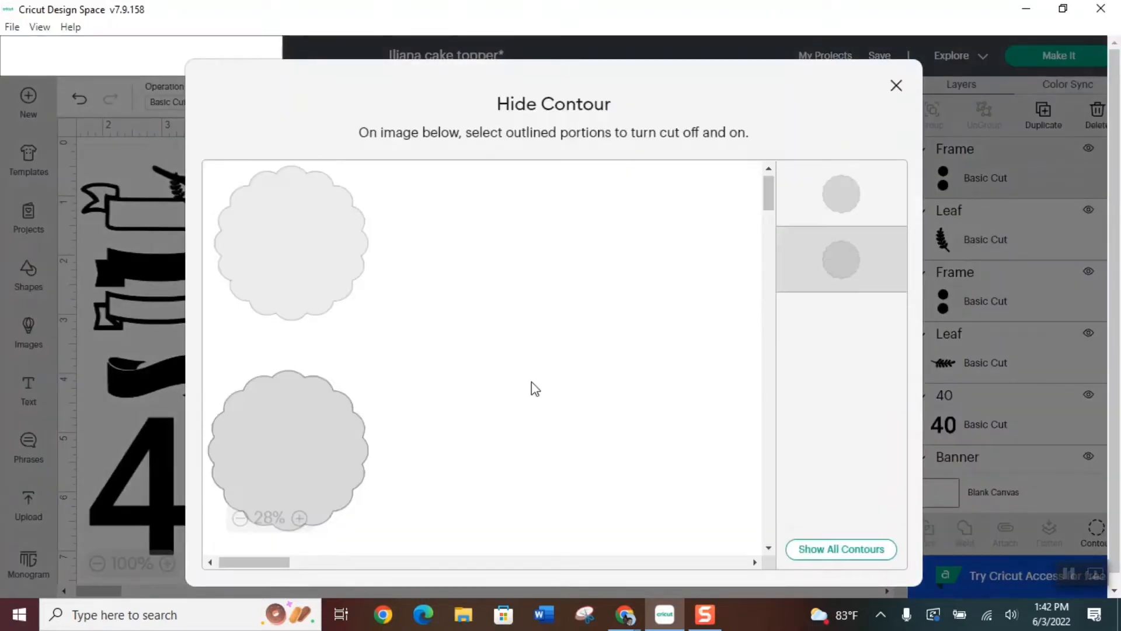
{"action": "left_click", "coordinate": [897, 85]}
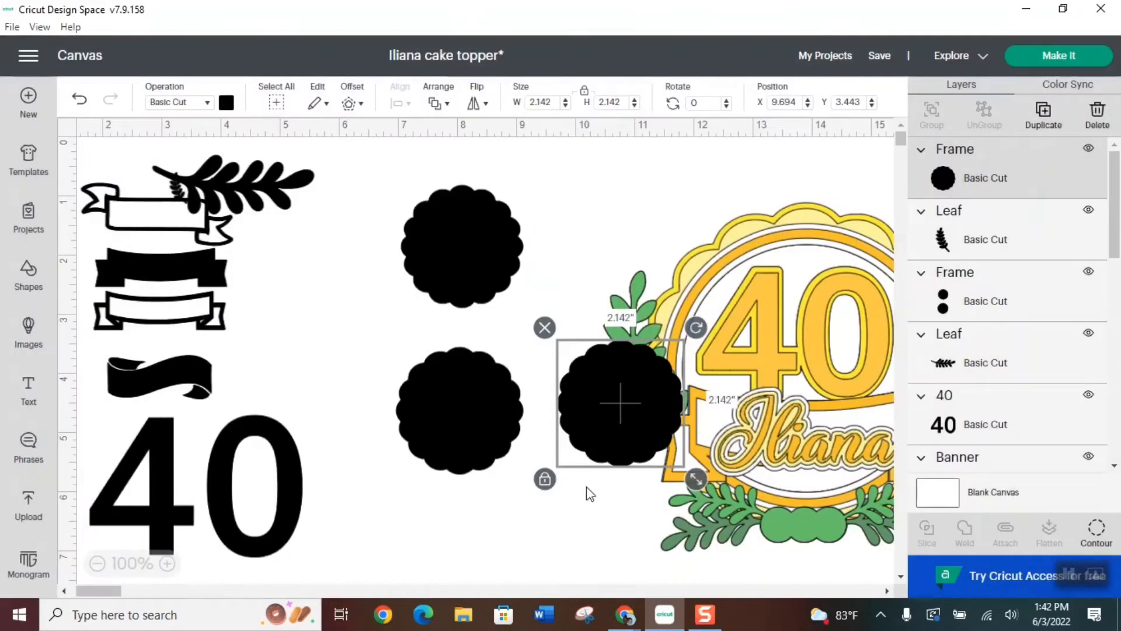
{"action": "left_click", "coordinate": [468, 413]}
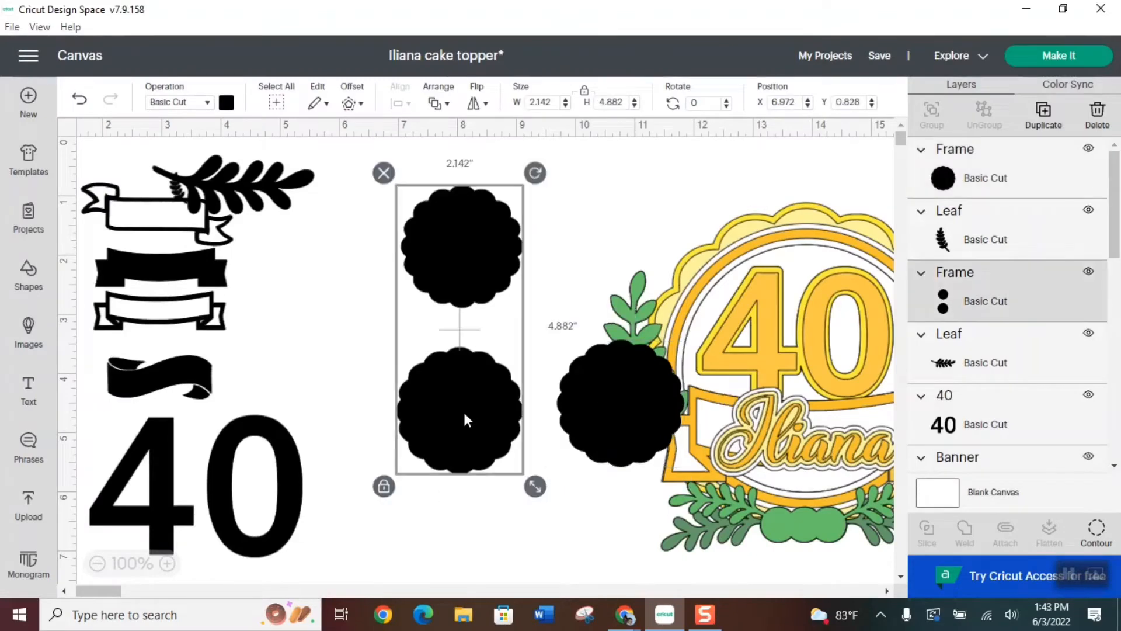
{"action": "left_click", "coordinate": [1097, 534]}
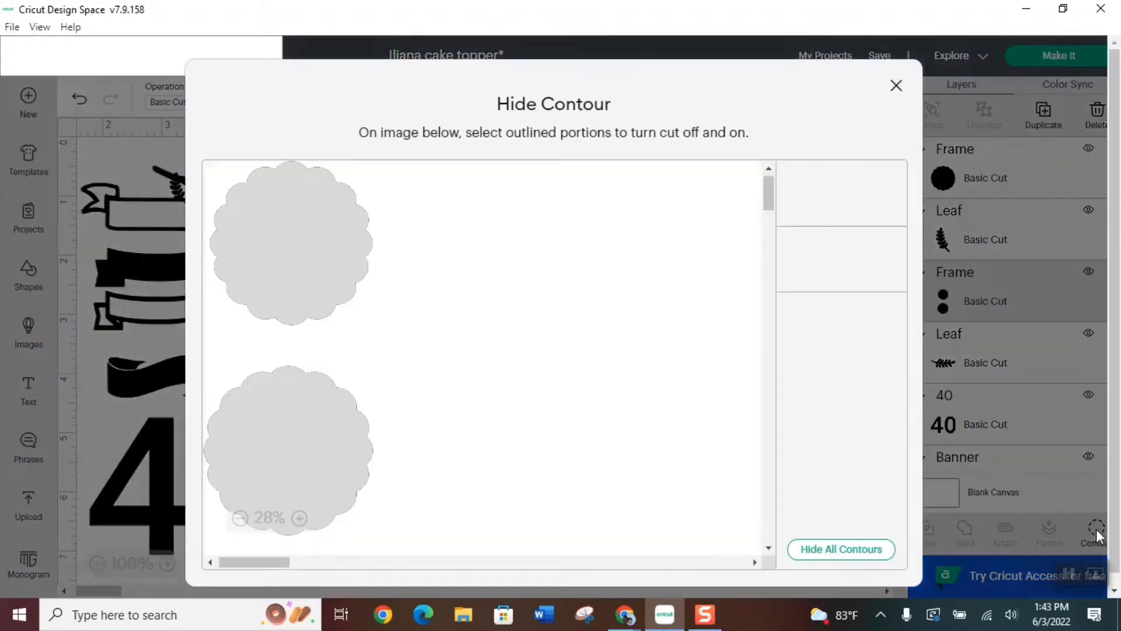
{"action": "left_click", "coordinate": [301, 402]}
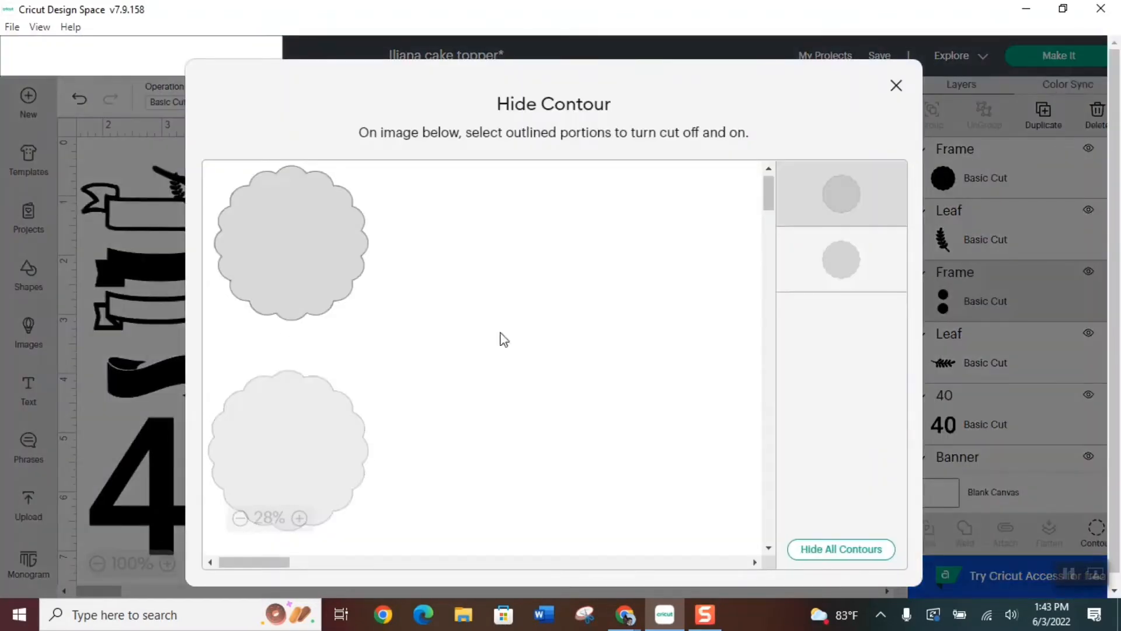
{"action": "left_click", "coordinate": [897, 85]}
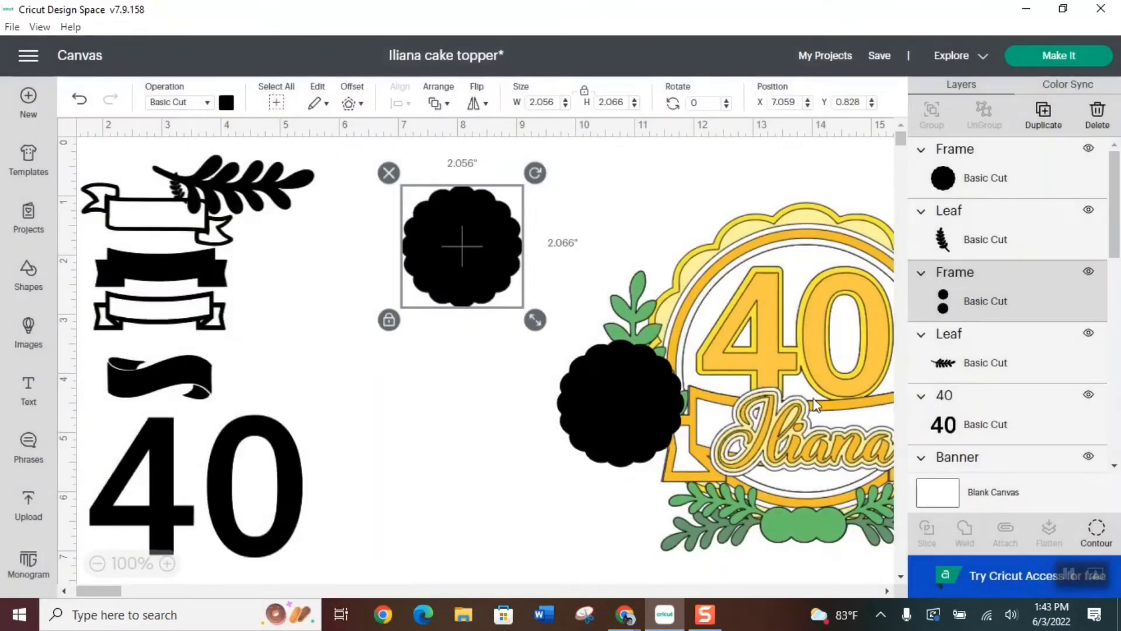
Color the smaller scalloped circle pale yellow and the larger one bright yellow from the material colors
{"action": "left_click", "coordinate": [226, 104]}
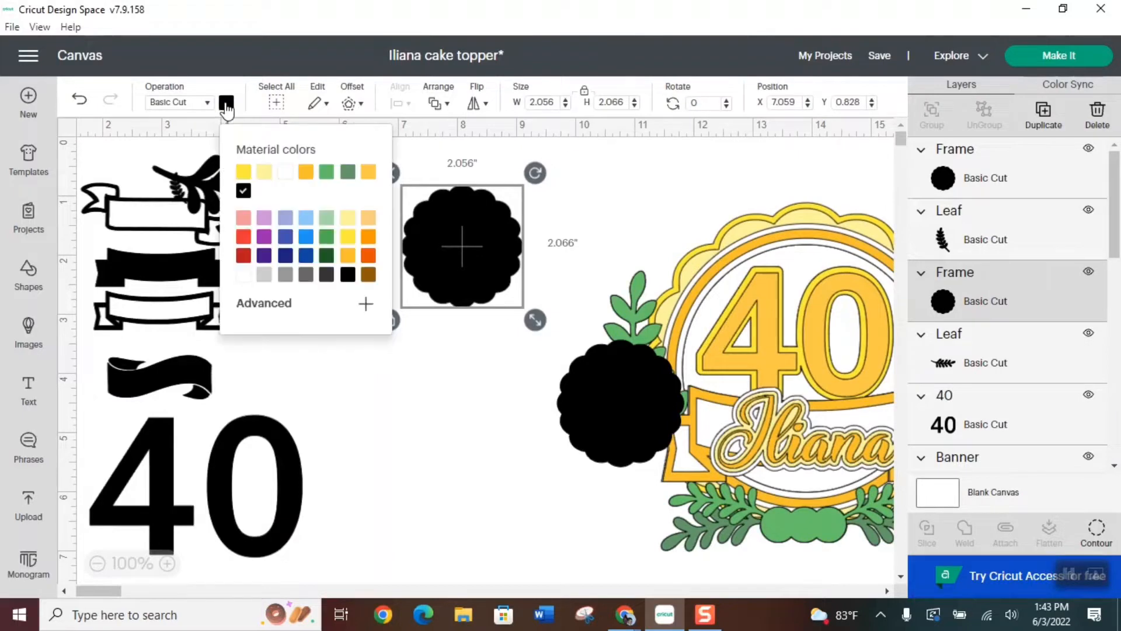
{"action": "left_click", "coordinate": [265, 175]}
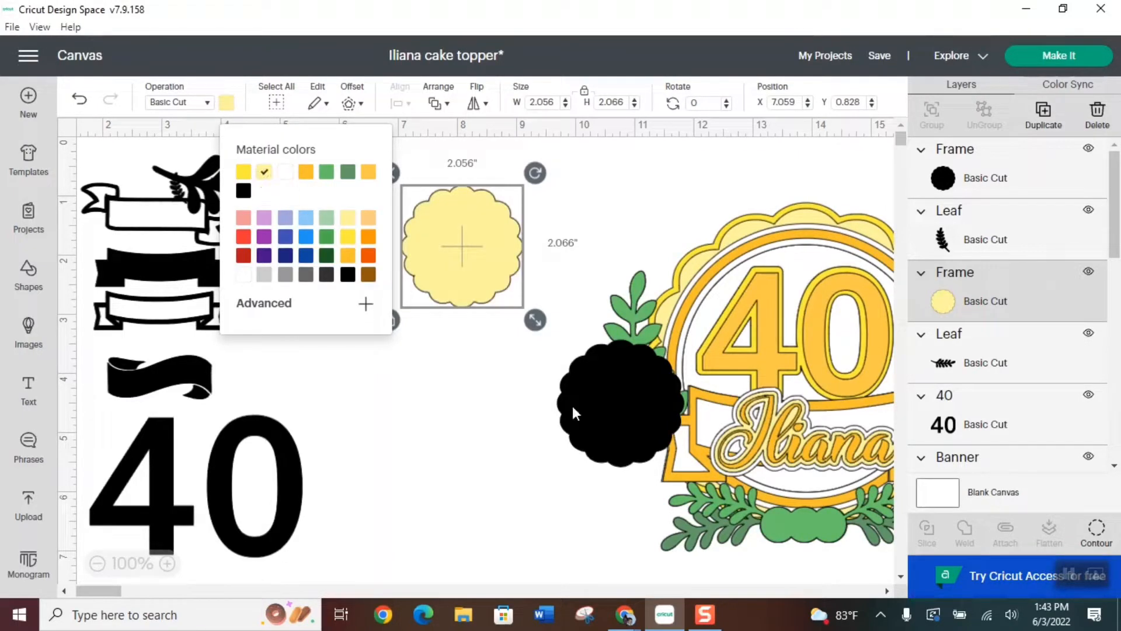
{"action": "left_click", "coordinate": [607, 388]}
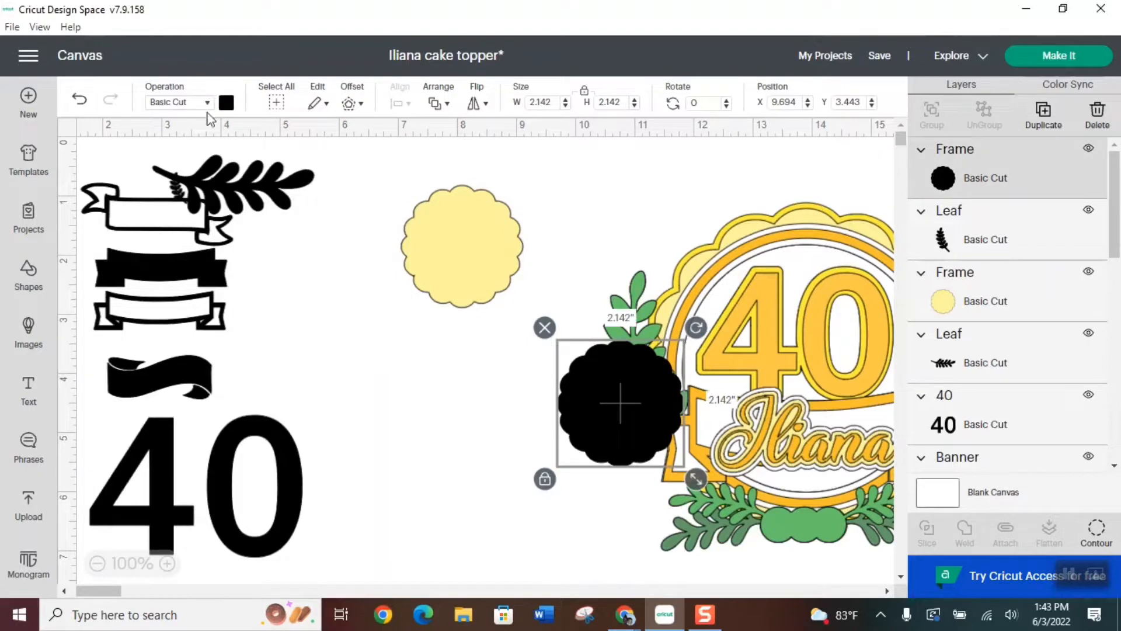
{"action": "left_click", "coordinate": [232, 104]}
{"action": "left_click", "coordinate": [243, 173]}
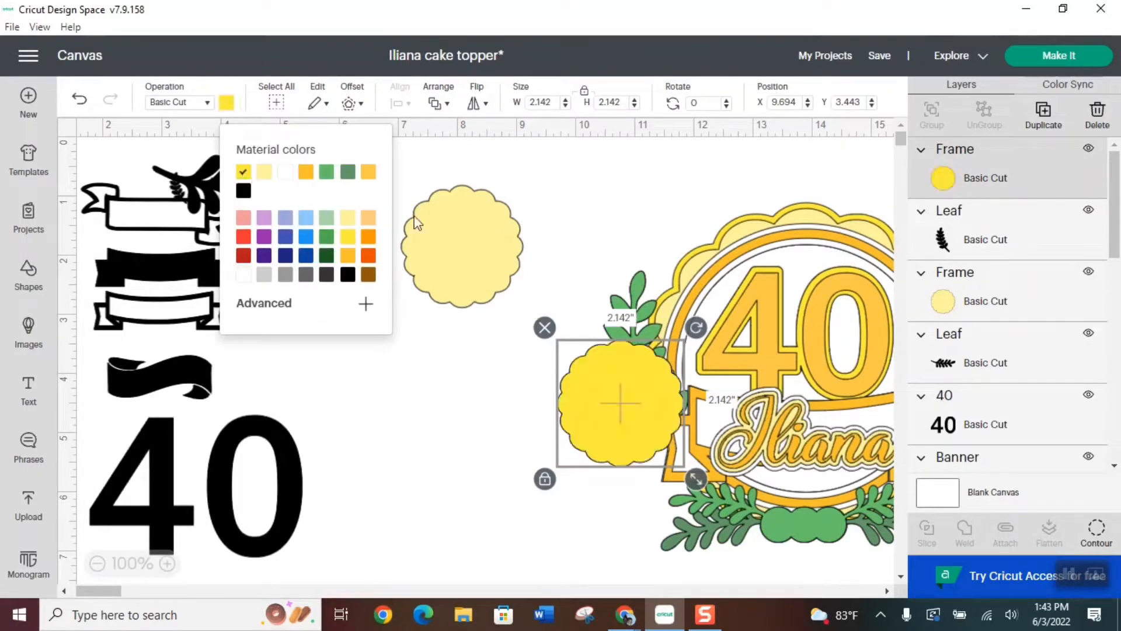
Place the bright yellow scalloped circle over the pale yellow one and send it to the back
{"action": "left_click_drag", "start_coordinate": [623, 412], "coordinate": [465, 263]}
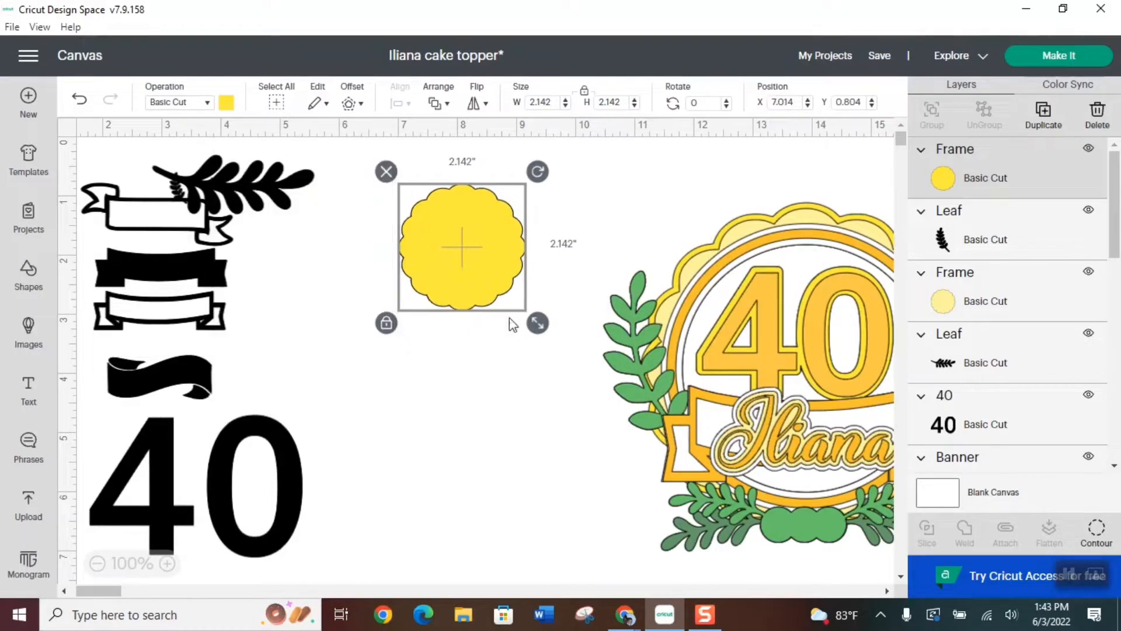
{"action": "left_click", "coordinate": [439, 103]}
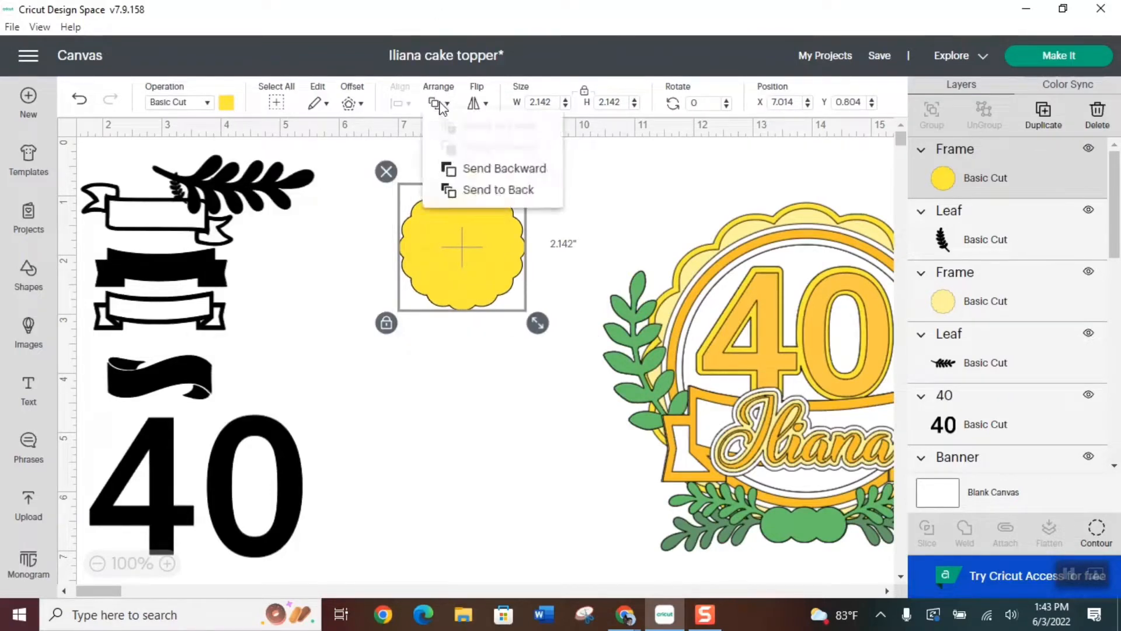
{"action": "left_click", "coordinate": [499, 192]}
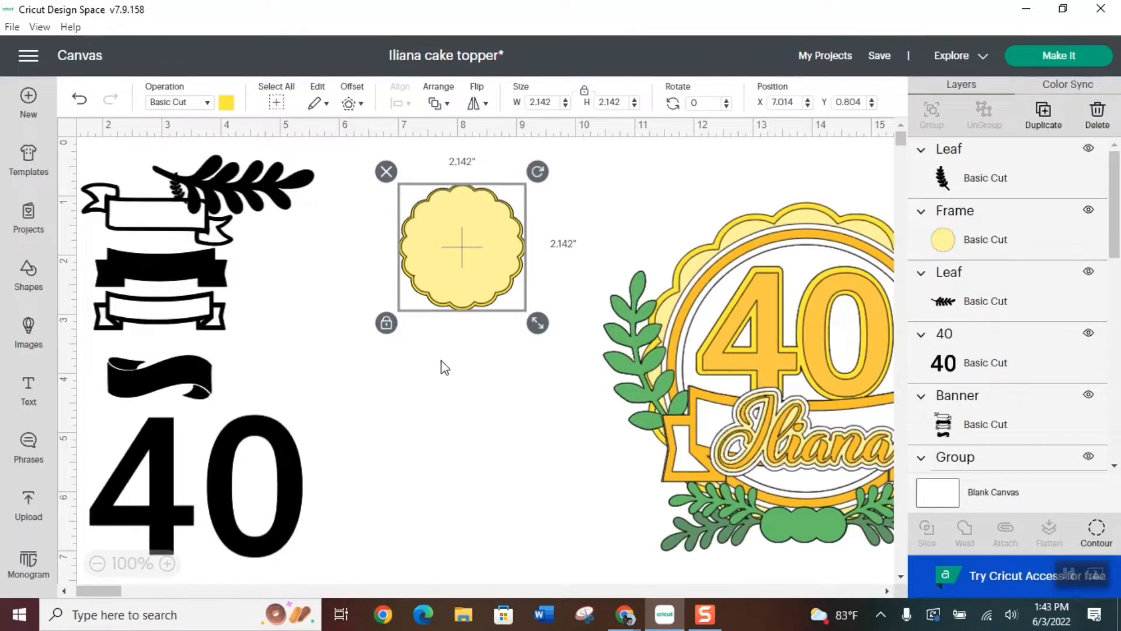
Center-align the two scalloped circles with each other and group them
{"action": "left_click_drag", "start_coordinate": [388, 320], "coordinate": [549, 161]}
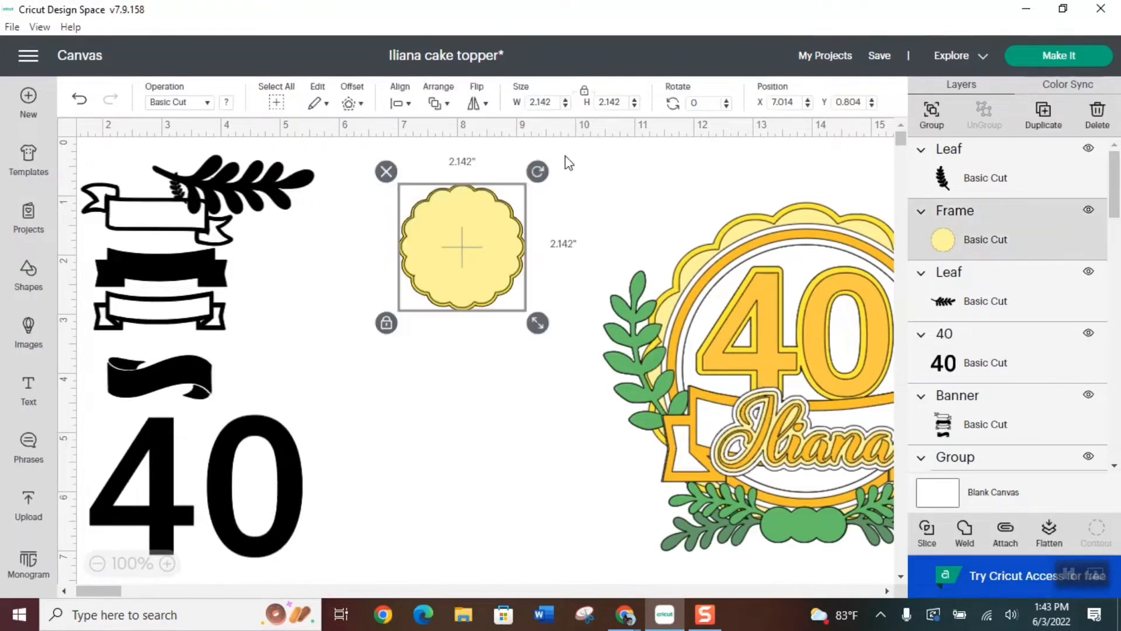
{"action": "left_click", "coordinate": [397, 104]}
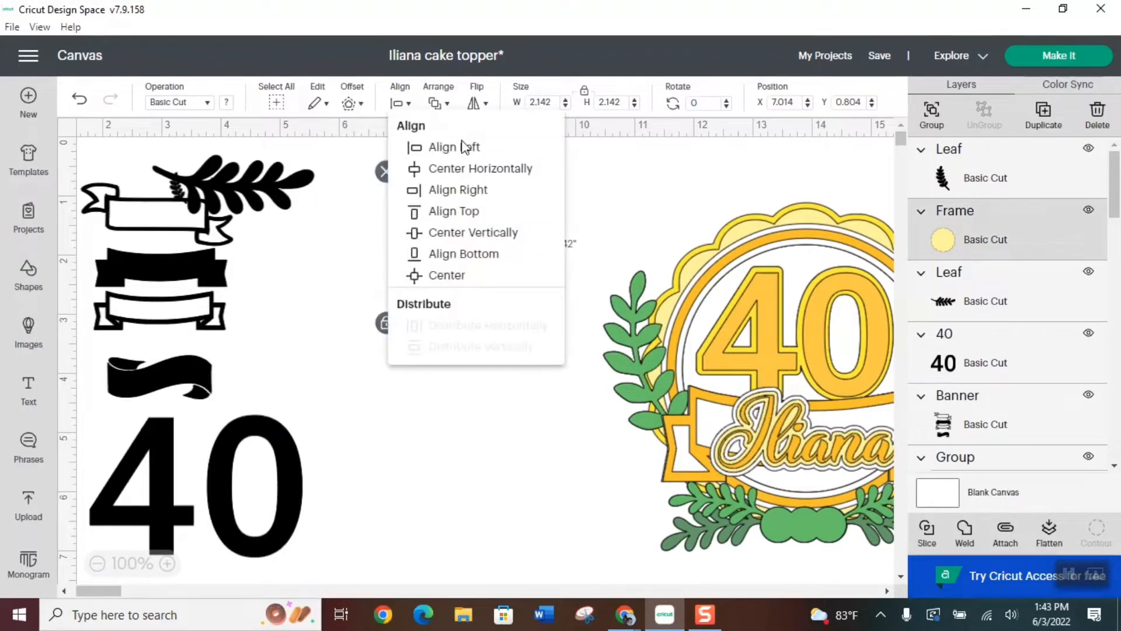
{"action": "left_click", "coordinate": [448, 276]}
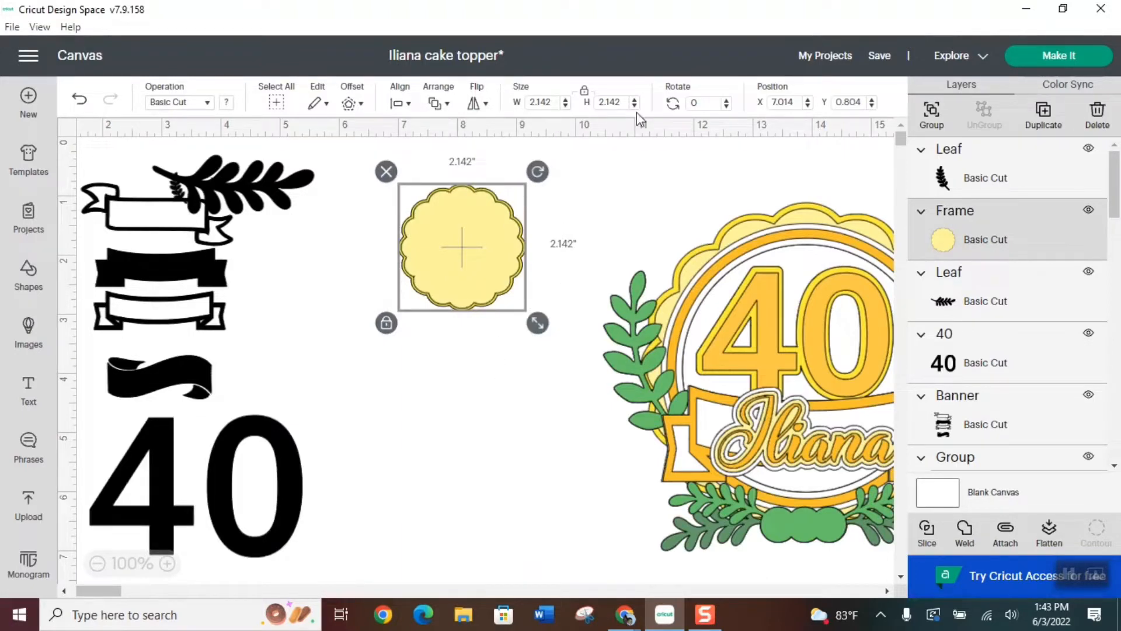
{"action": "left_click", "coordinate": [932, 114]}
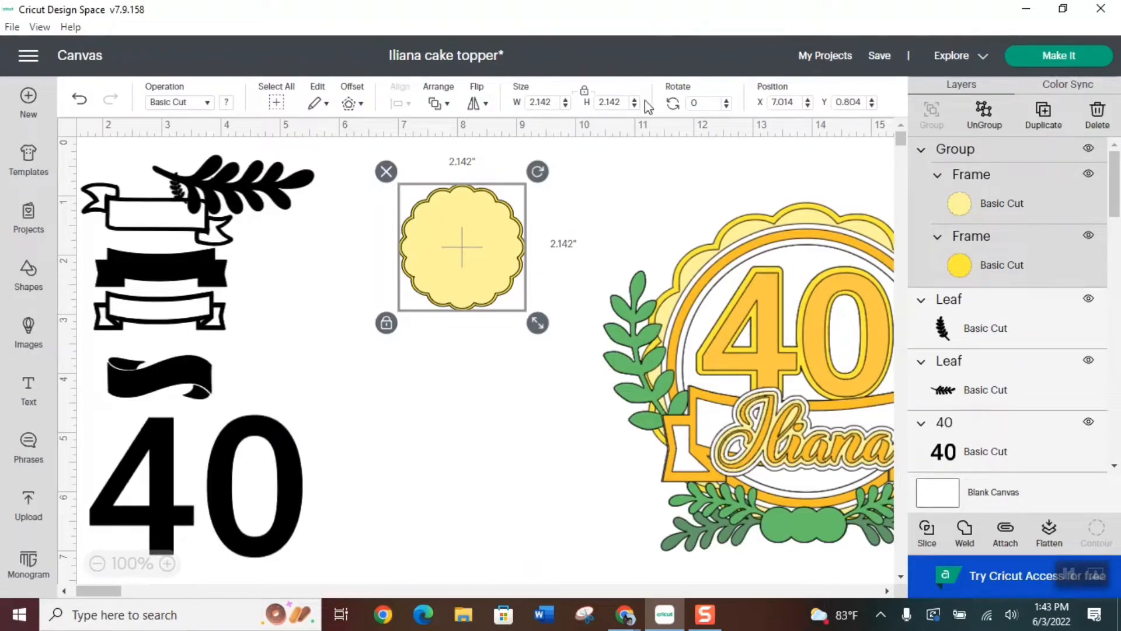
Set the scalloped circle group's height to 6 in and place it between the uploaded images and the sample topper
{"action": "double_click", "coordinate": [623, 102]}
{"action": "type", "text": "6"}
{"action": "key", "text": "Return"}
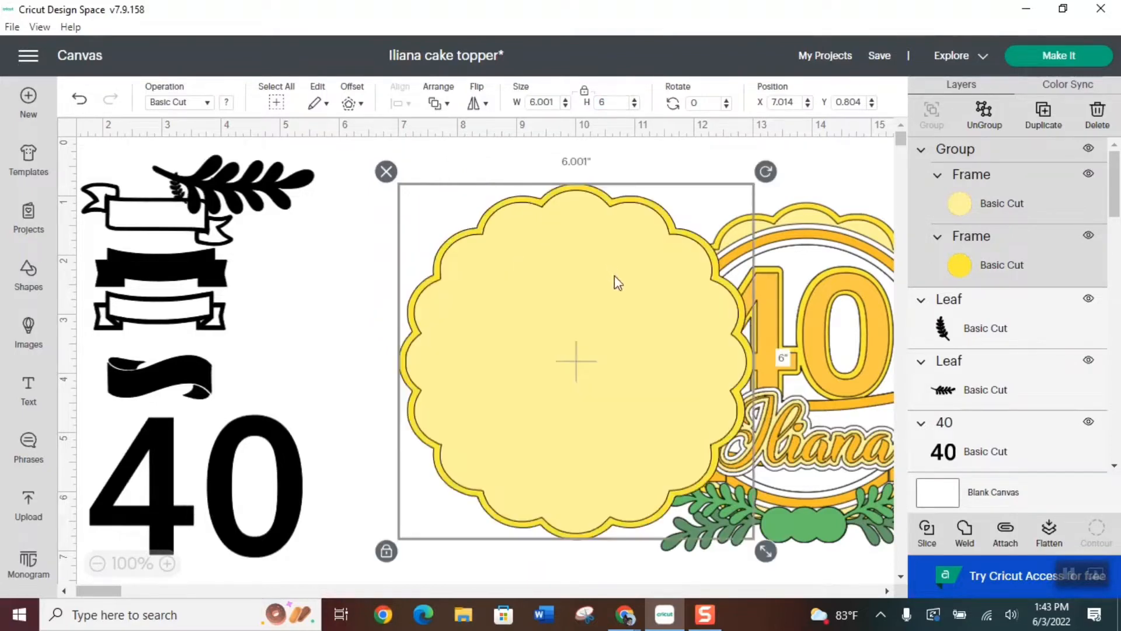
{"action": "left_click_drag", "start_coordinate": [615, 276], "coordinate": [462, 276]}
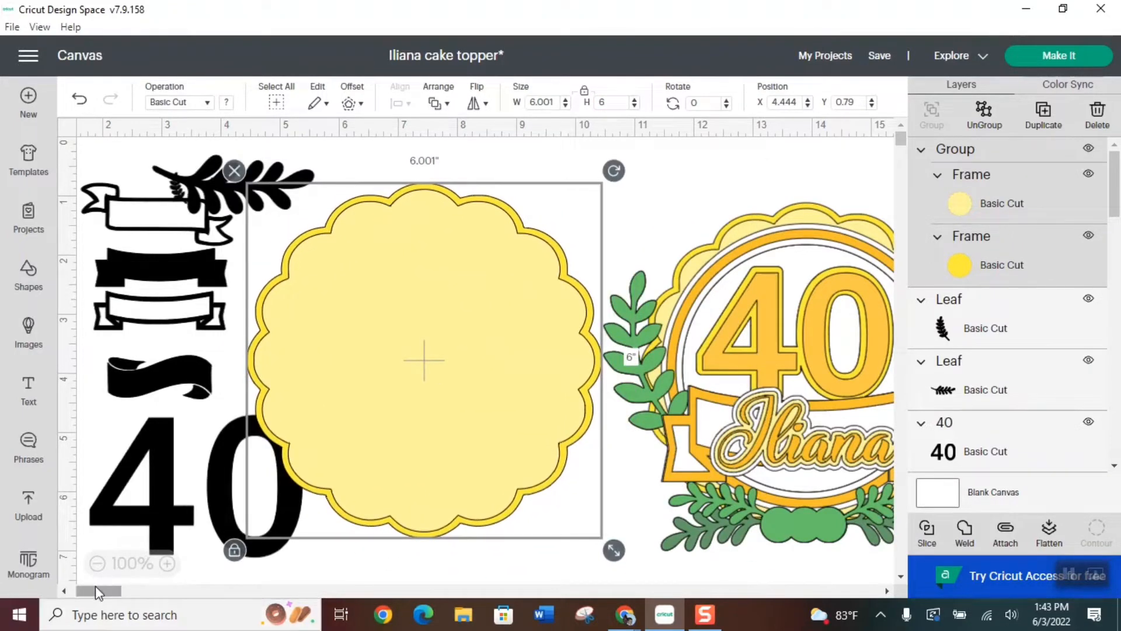
{"action": "left_click", "coordinate": [97, 563]}
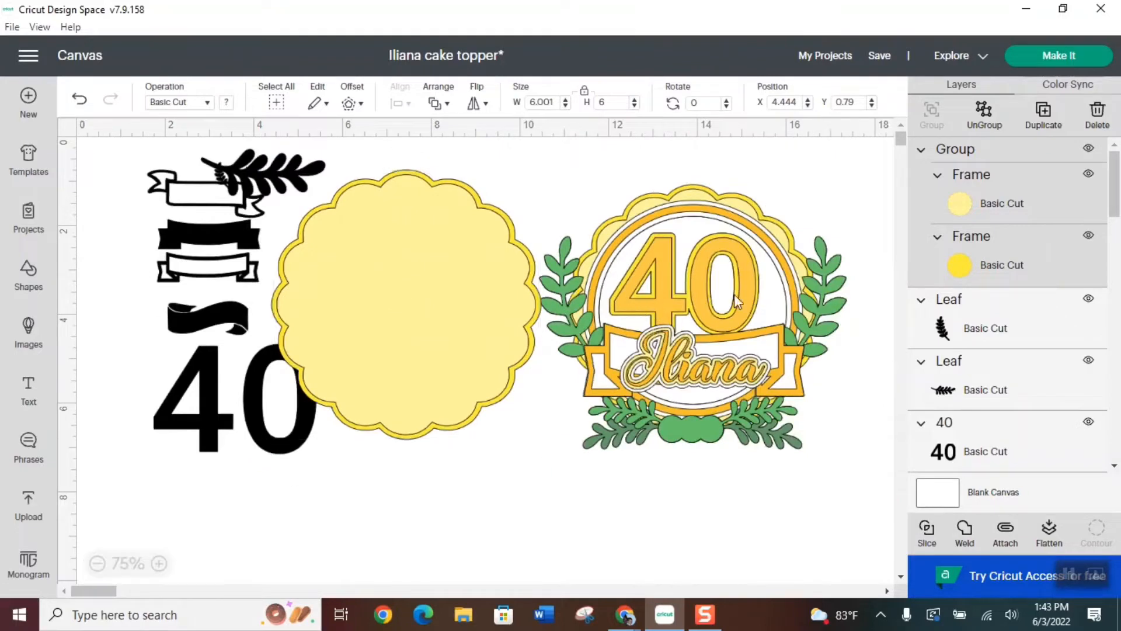
{"action": "mouse_move", "coordinate": [402, 306]}
{"action": "left_mouse_down"}
{"action": "mouse_move", "coordinate": [681, 295]}
{"action": "mouse_move", "coordinate": [696, 325]}
{"action": "mouse_move", "coordinate": [690, 316]}
{"action": "mouse_move", "coordinate": [430, 363]}
{"action": "mouse_move", "coordinate": [394, 312]}
{"action": "left_mouse_up"}
Clear the area around the scalloped circles by placing the black 40 below them and the leaf and banner images beside them
{"action": "left_click_drag", "start_coordinate": [203, 401], "coordinate": [207, 408]}
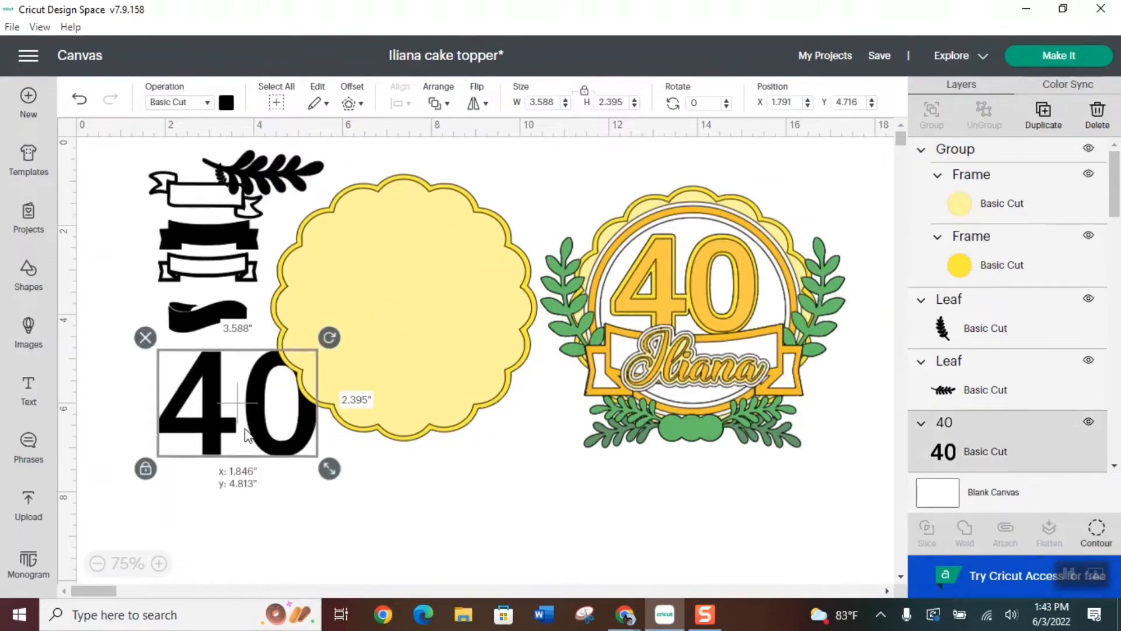
{"action": "left_click_drag", "start_coordinate": [265, 176], "coordinate": [157, 221]}
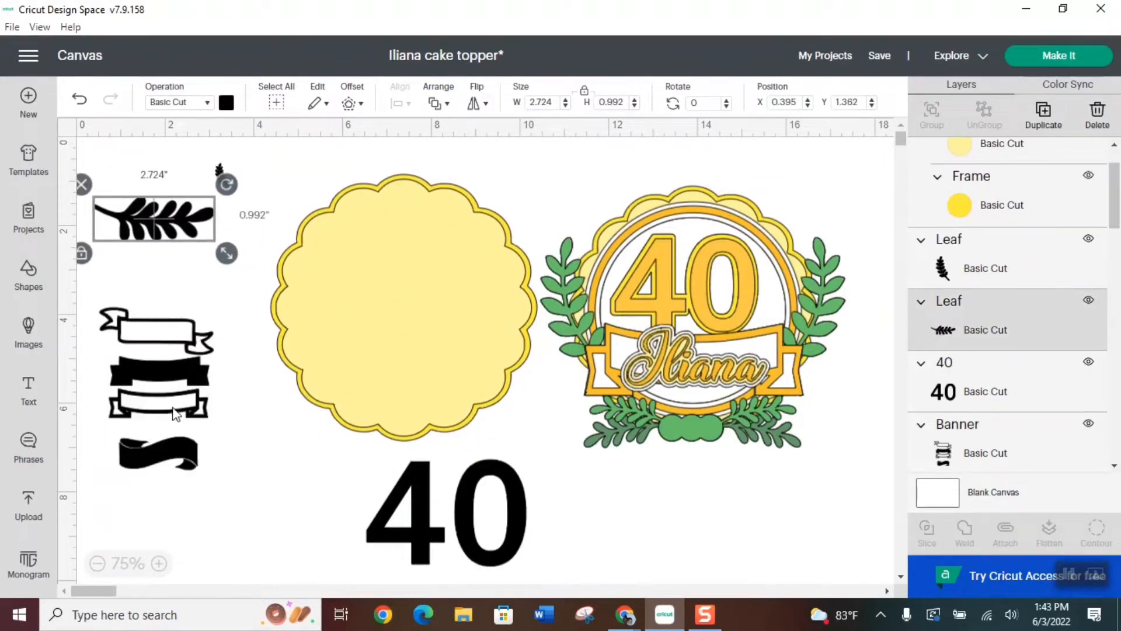
{"action": "left_click_drag", "start_coordinate": [175, 414], "coordinate": [211, 439]}
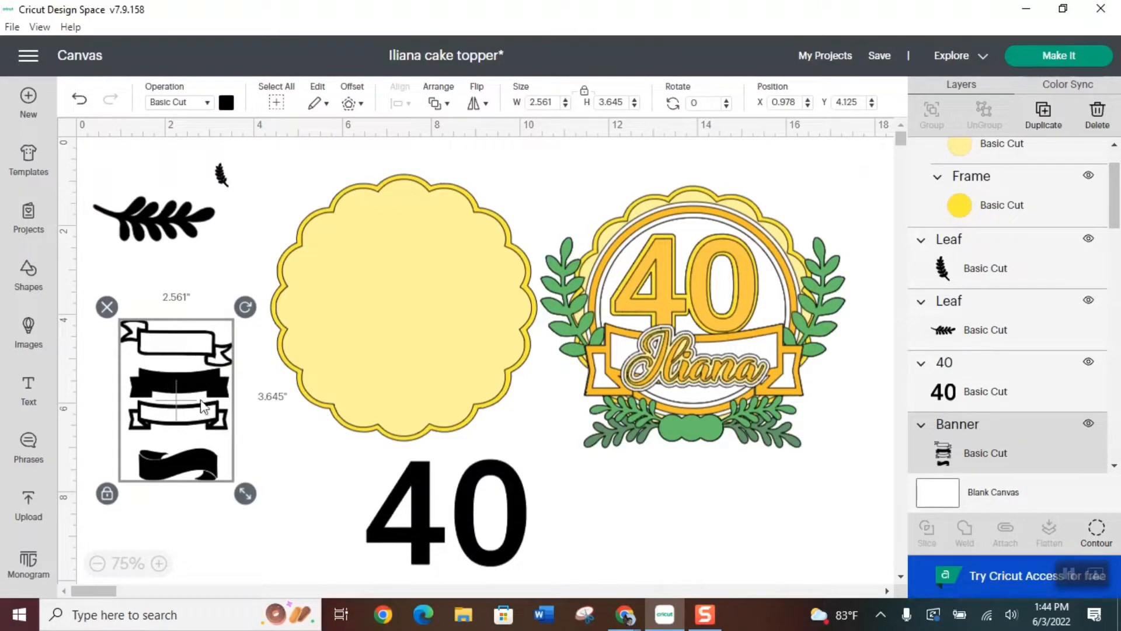
{"action": "left_click", "coordinate": [284, 442]}
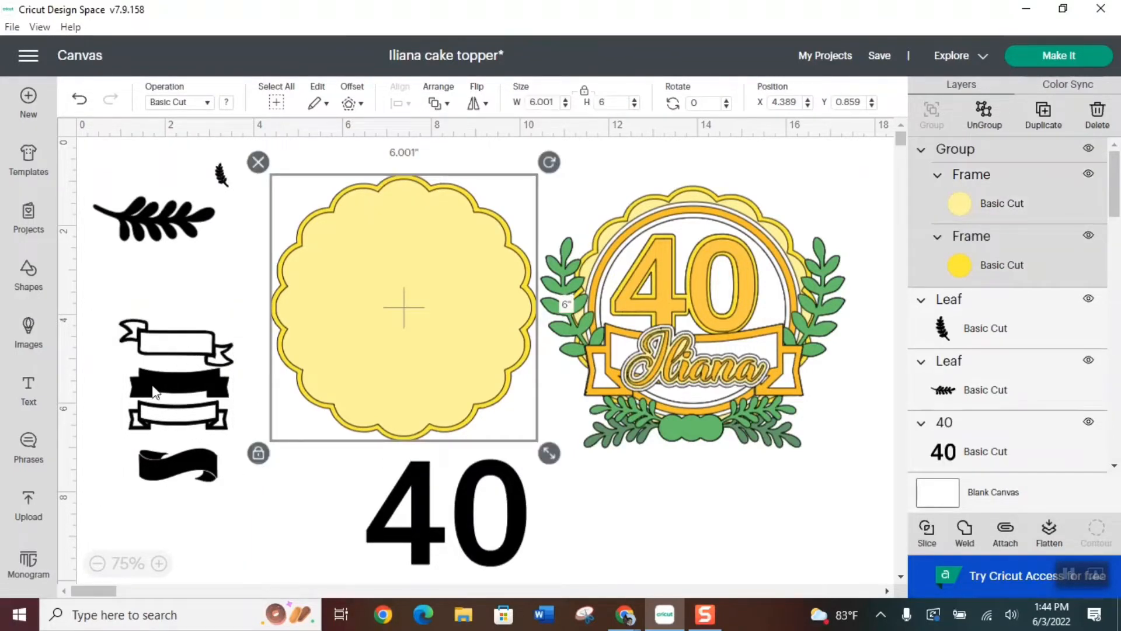
{"action": "left_click", "coordinate": [264, 498]}
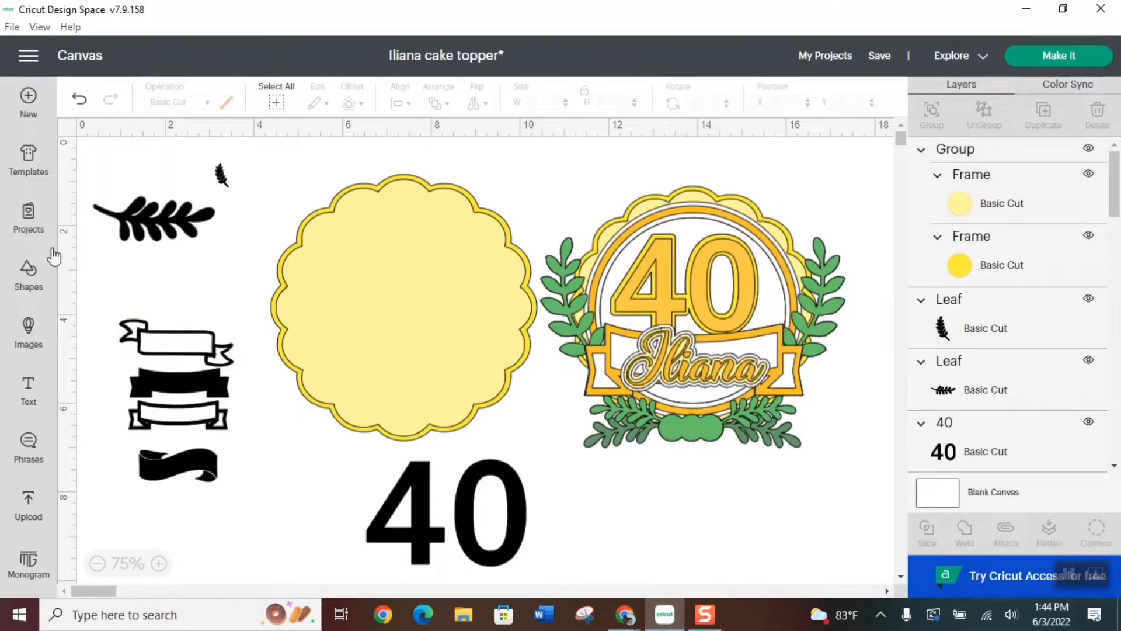
Add a square and stretch it unproportionally into a rectangle about 3.6 × 0.94 in covering the third banner in the set
{"action": "left_click", "coordinate": [30, 270]}
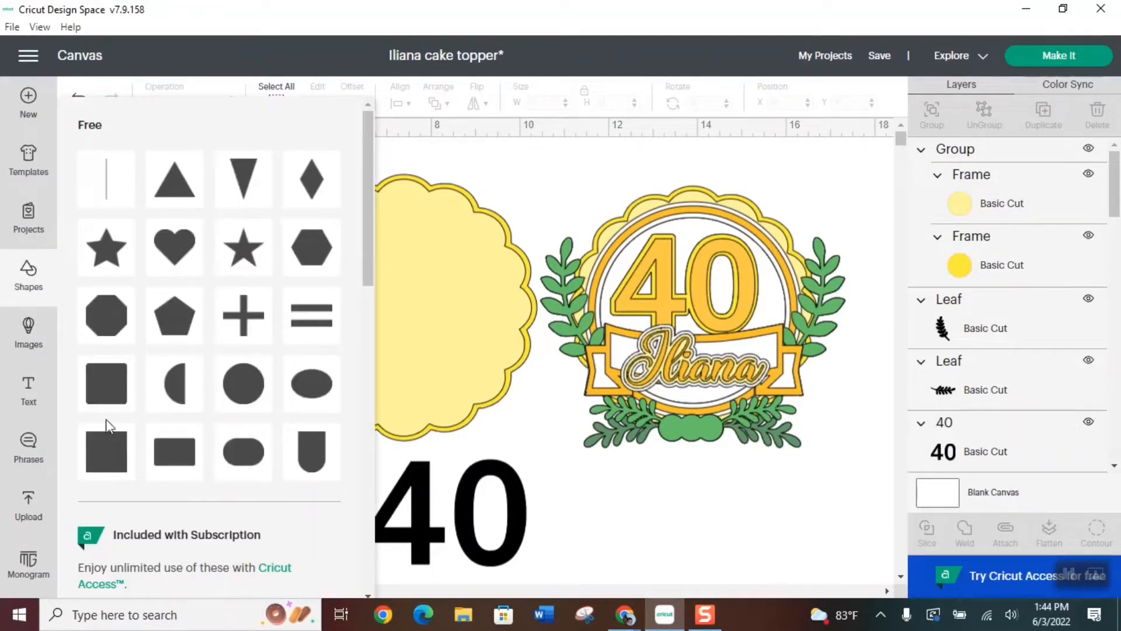
{"action": "left_click", "coordinate": [107, 447]}
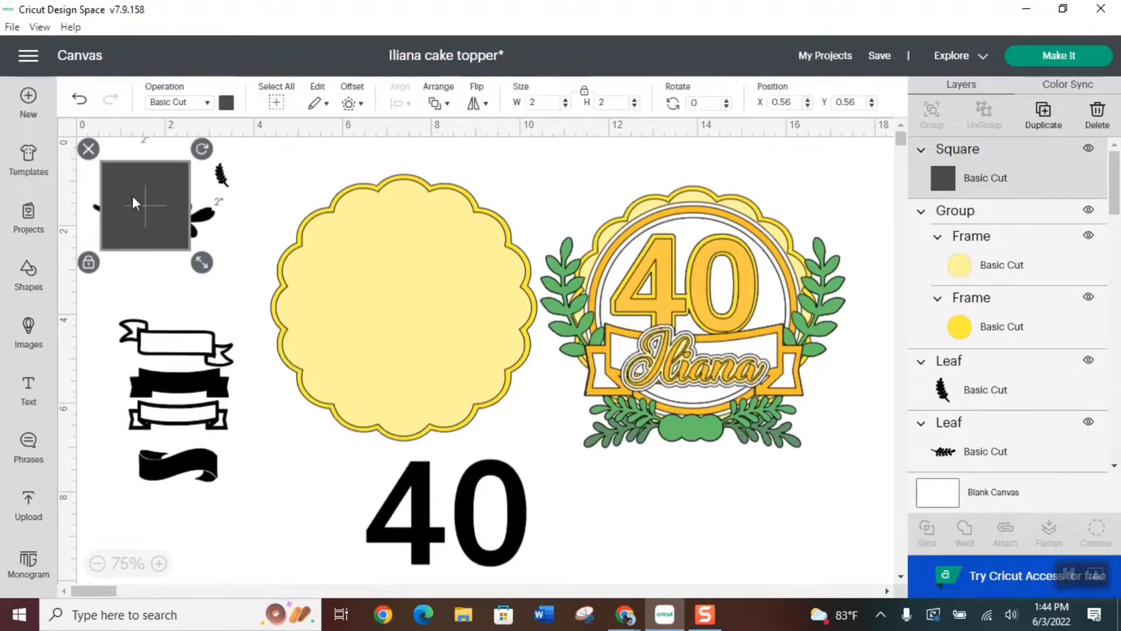
{"action": "left_click_drag", "start_coordinate": [133, 203], "coordinate": [179, 392]}
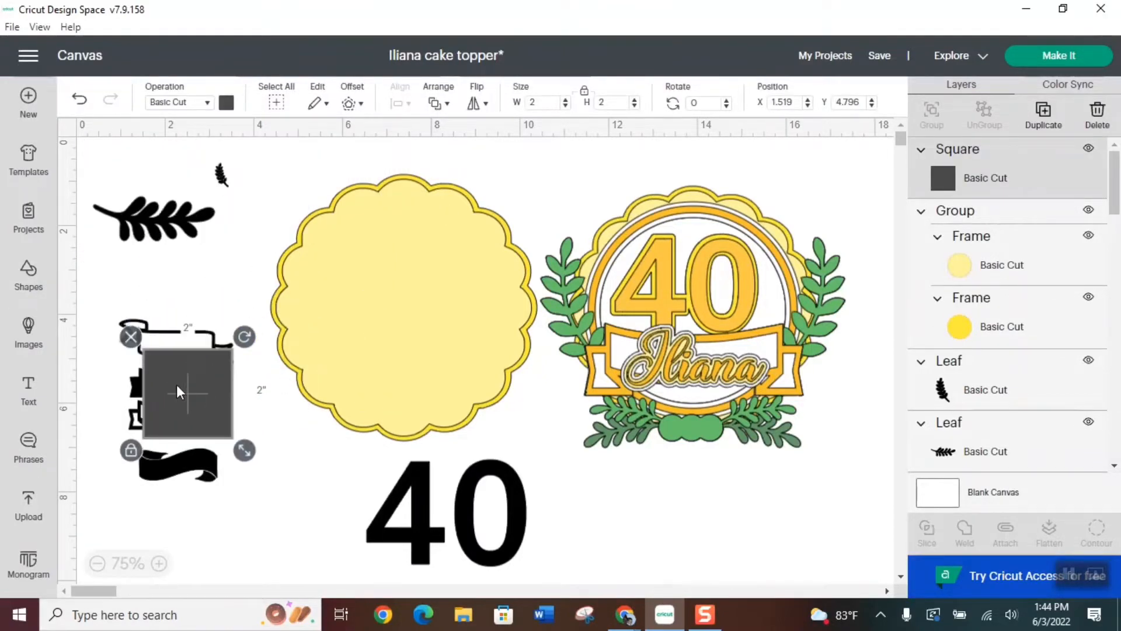
{"action": "left_click", "coordinate": [131, 451]}
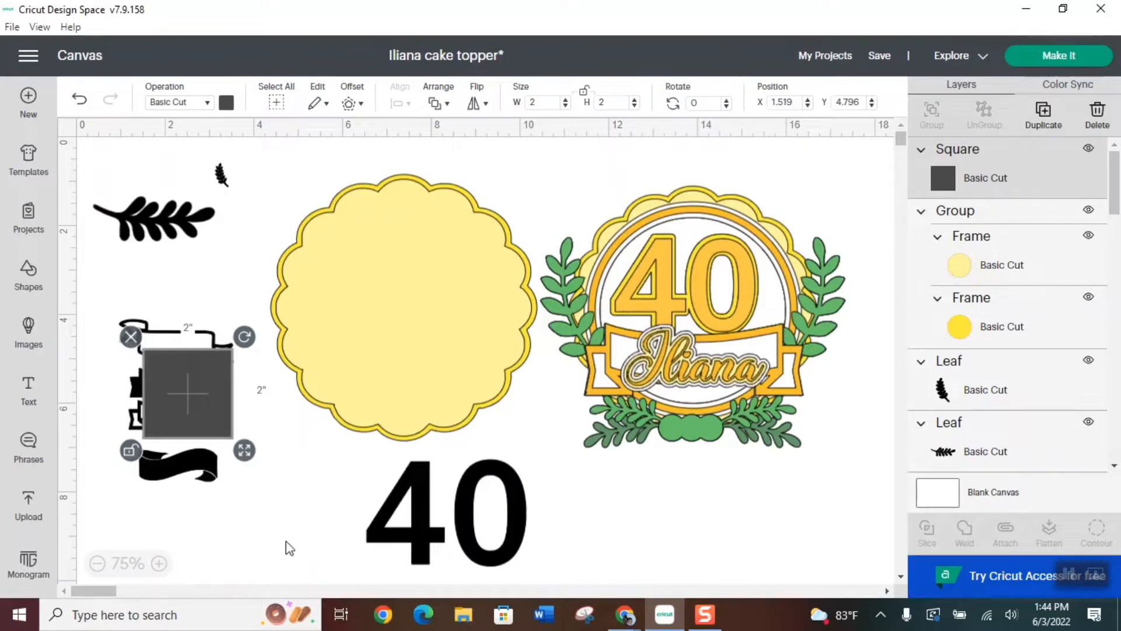
{"action": "left_click_drag", "start_coordinate": [245, 451], "coordinate": [362, 429]}
{"action": "left_click_drag", "start_coordinate": [272, 386], "coordinate": [229, 437]}
{"action": "left_click_drag", "start_coordinate": [318, 477], "coordinate": [227, 426]}
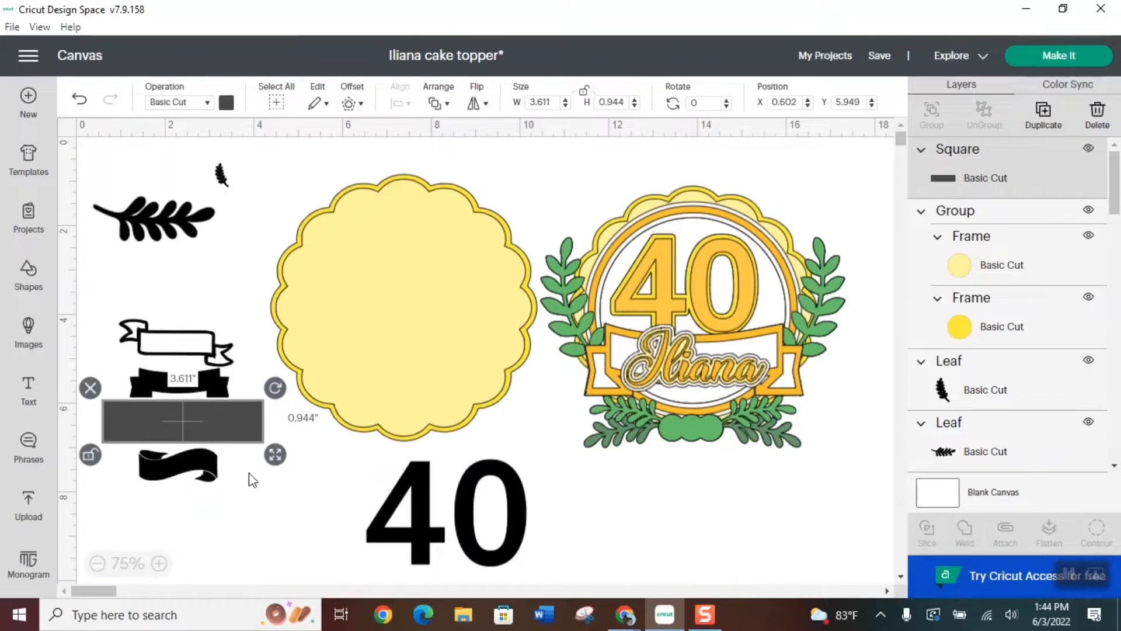
Slice the third banner out of the set with the rectangle and delete the extra slice results, keeping one banner outline
{"action": "left_click_drag", "start_coordinate": [177, 530], "coordinate": [188, 334]}
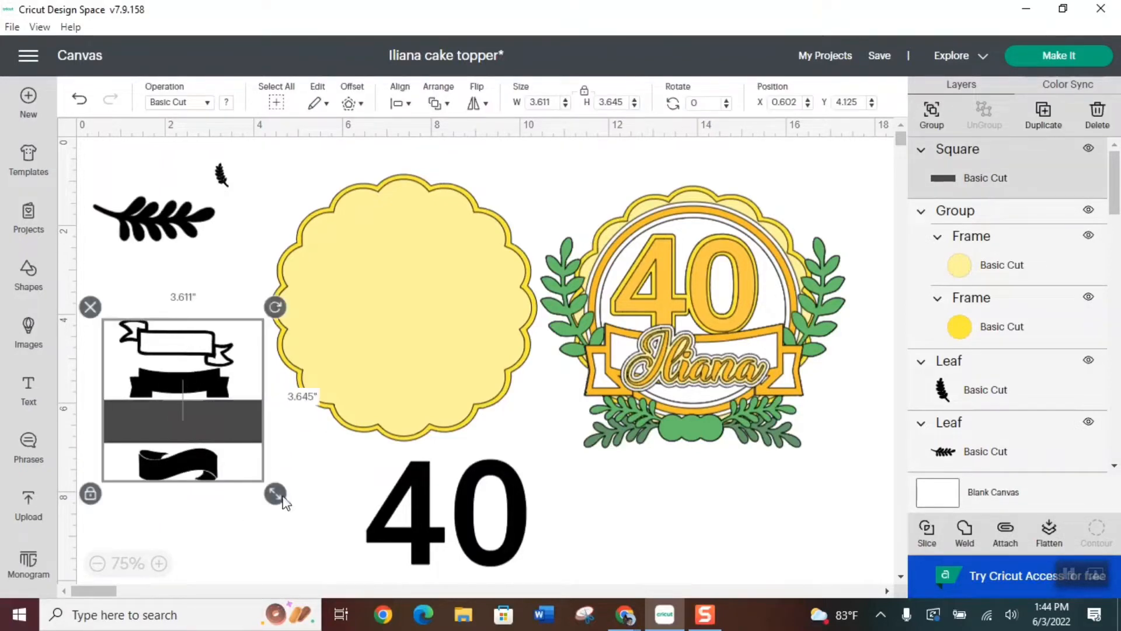
{"action": "left_click", "coordinate": [928, 533]}
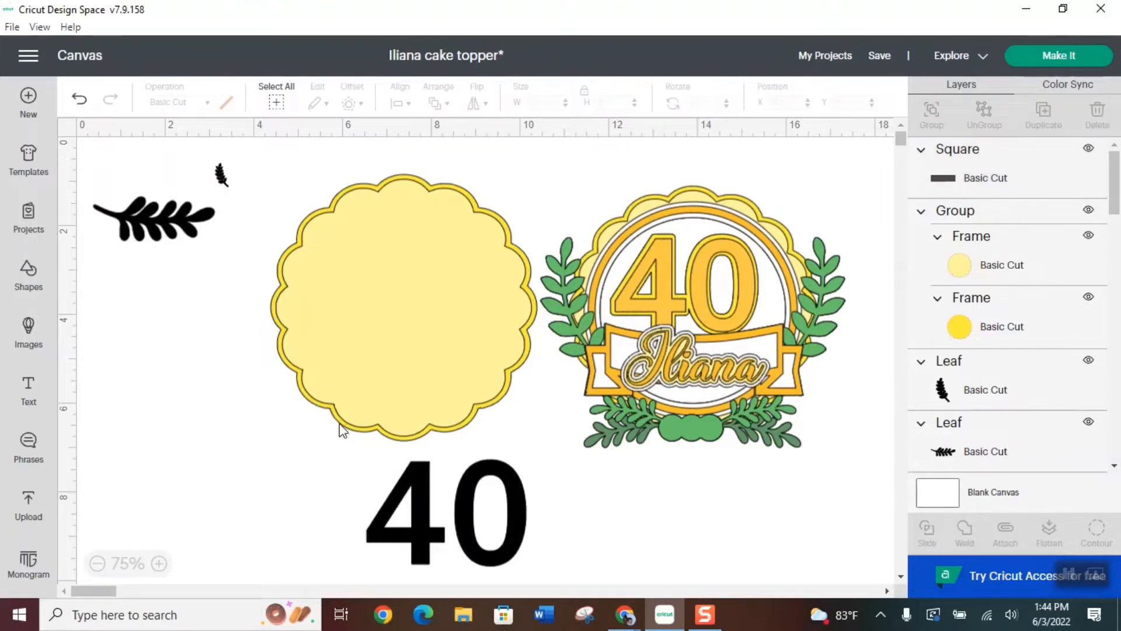
{"action": "left_click_drag", "start_coordinate": [241, 420], "coordinate": [283, 467]}
{"action": "left_click", "coordinate": [132, 435]}
{"action": "left_click_drag", "start_coordinate": [176, 425], "coordinate": [267, 472]}
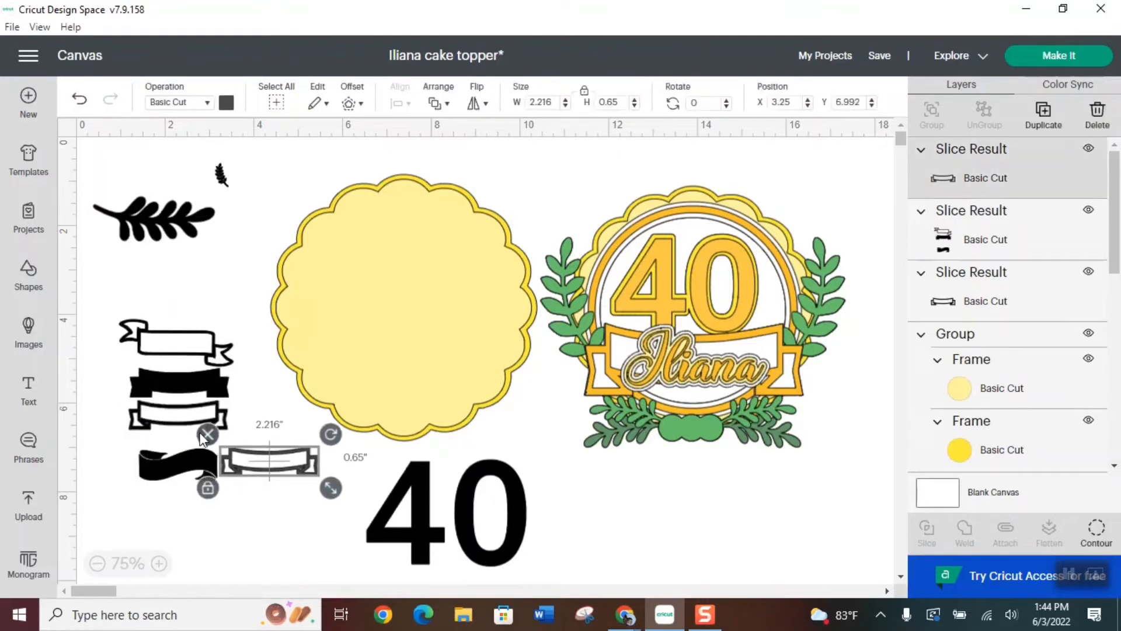
{"action": "left_click", "coordinate": [208, 436]}
{"action": "left_click", "coordinate": [163, 355]}
{"action": "left_click", "coordinate": [107, 306]}
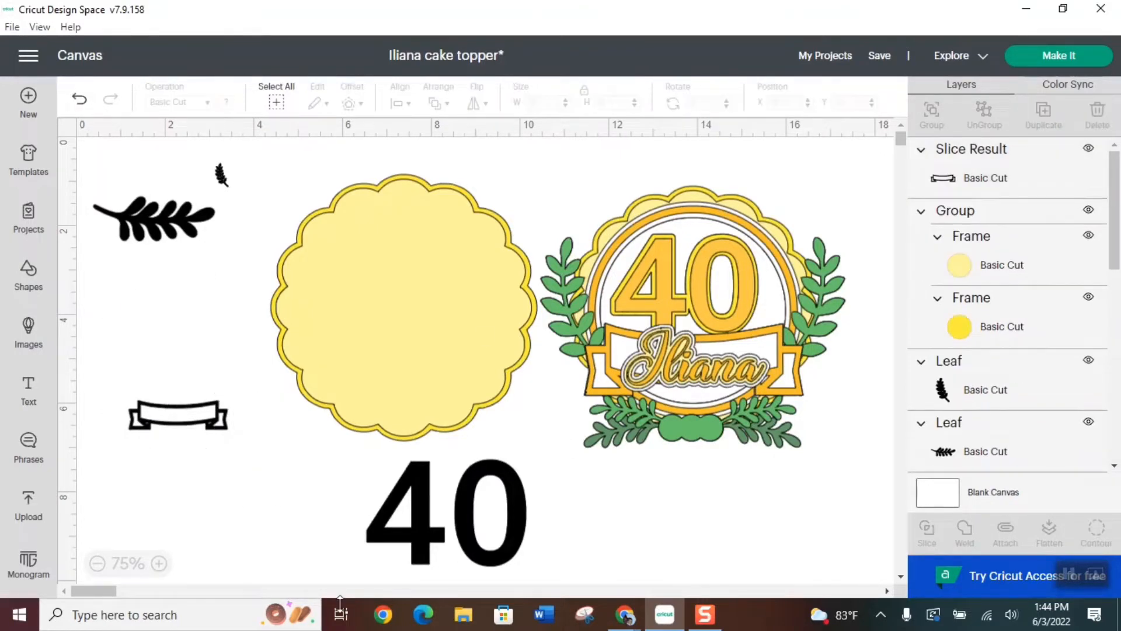
Size the cut-out banner against the sample's banner to about 4.9 × 1.58 in and color it the sample's light orange
{"action": "left_click", "coordinate": [181, 420]}
{"action": "left_click_drag", "start_coordinate": [172, 418], "coordinate": [680, 349]}
{"action": "left_click_drag", "start_coordinate": [735, 380], "coordinate": [858, 416]}
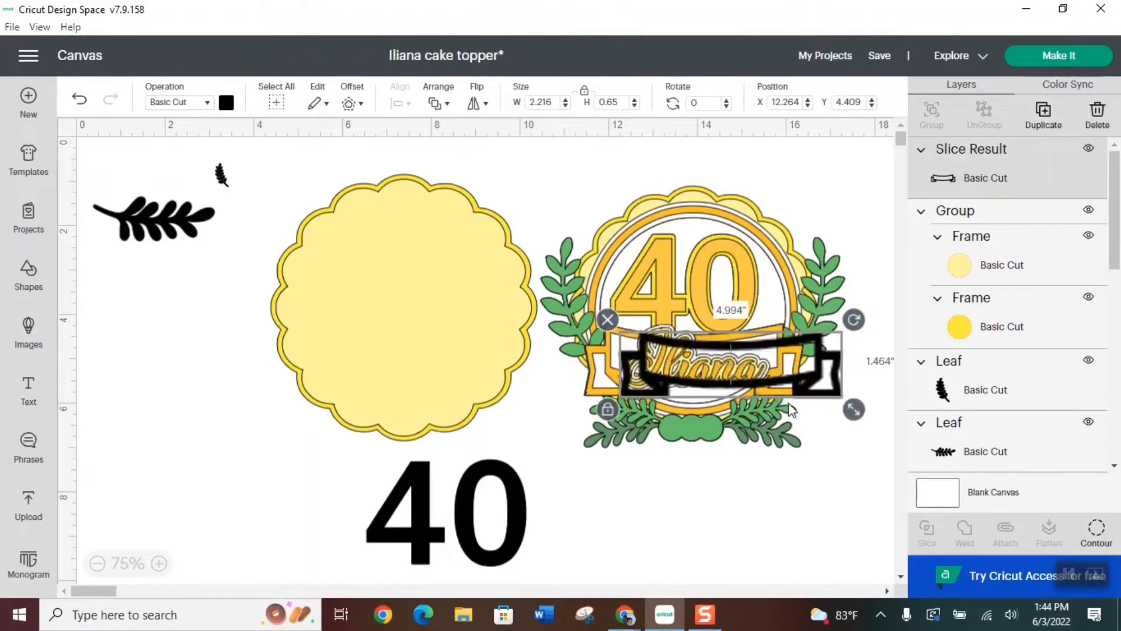
{"action": "left_click_drag", "start_coordinate": [771, 376], "coordinate": [736, 366]}
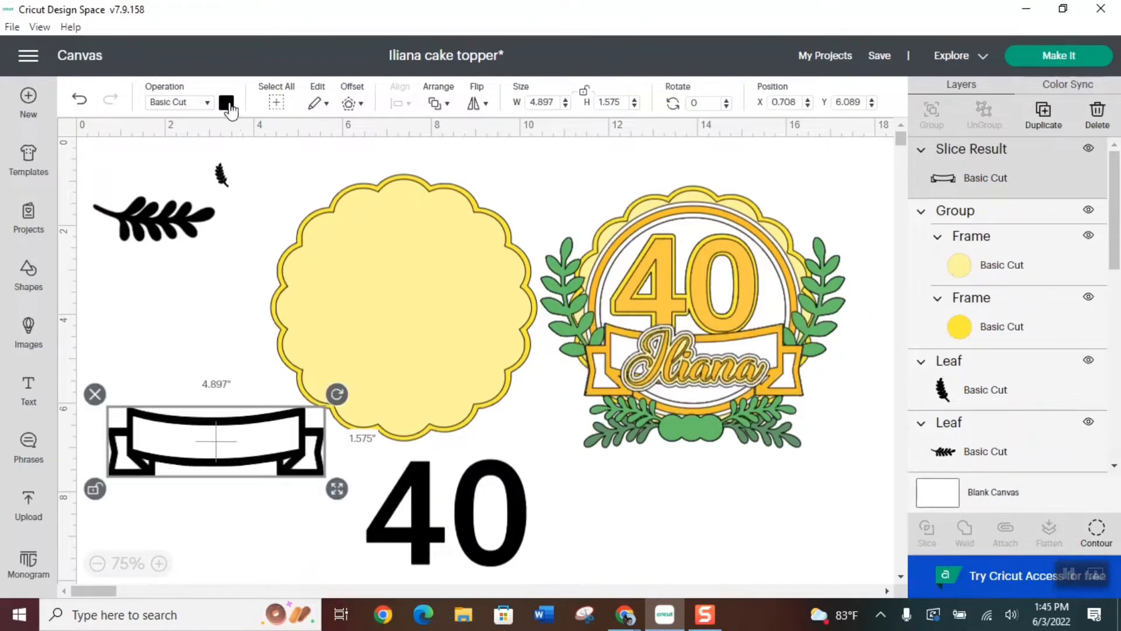
{"action": "left_click", "coordinate": [227, 103]}
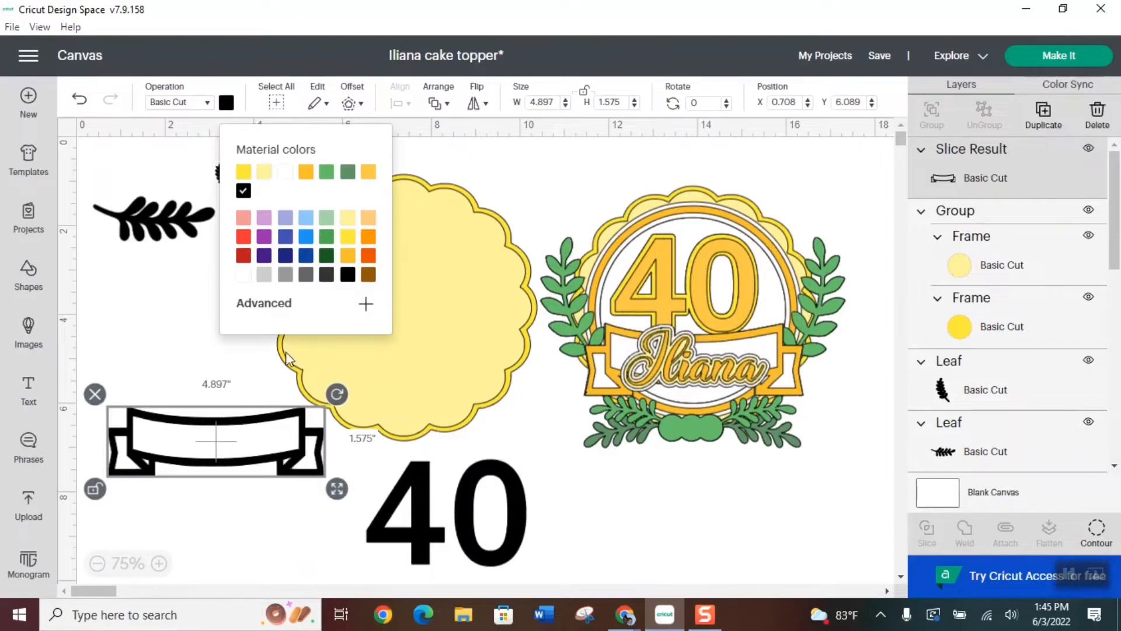
{"action": "left_click", "coordinate": [369, 173]}
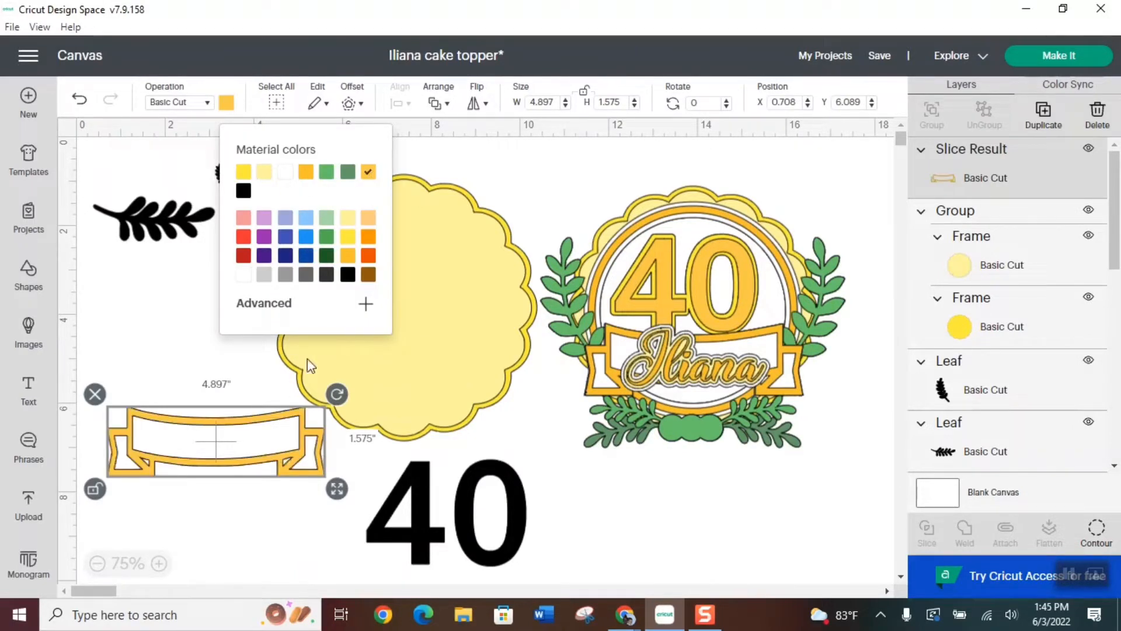
Duplicate the orange banner and hide all contours in the copy to make a solid banner shape
{"action": "left_click", "coordinate": [1044, 117]}
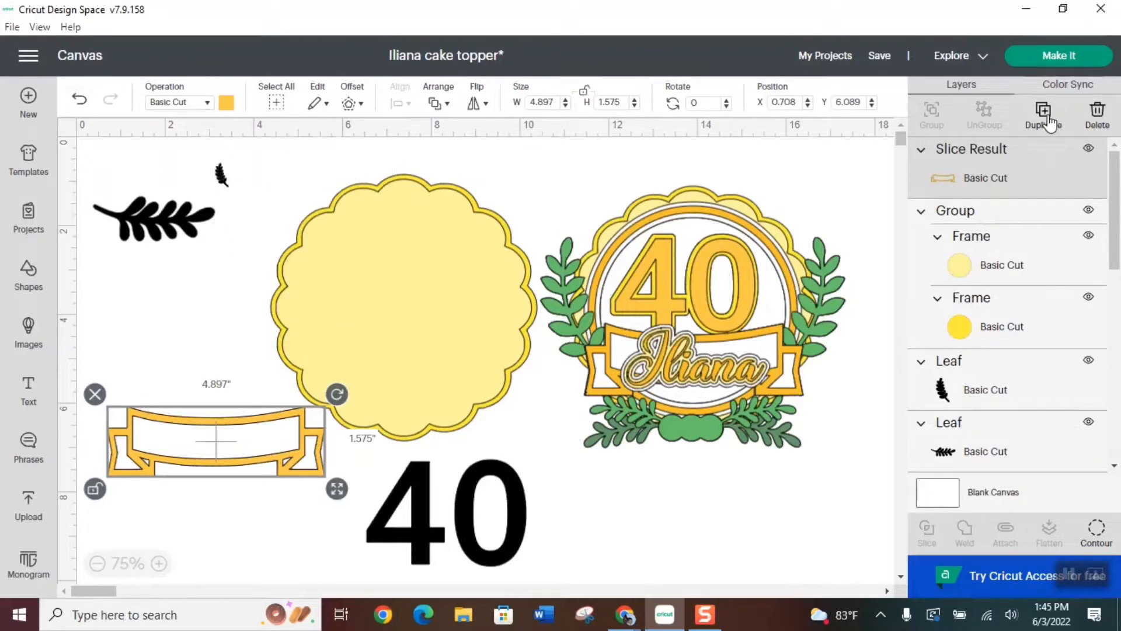
{"action": "left_click_drag", "start_coordinate": [243, 466], "coordinate": [569, 453]}
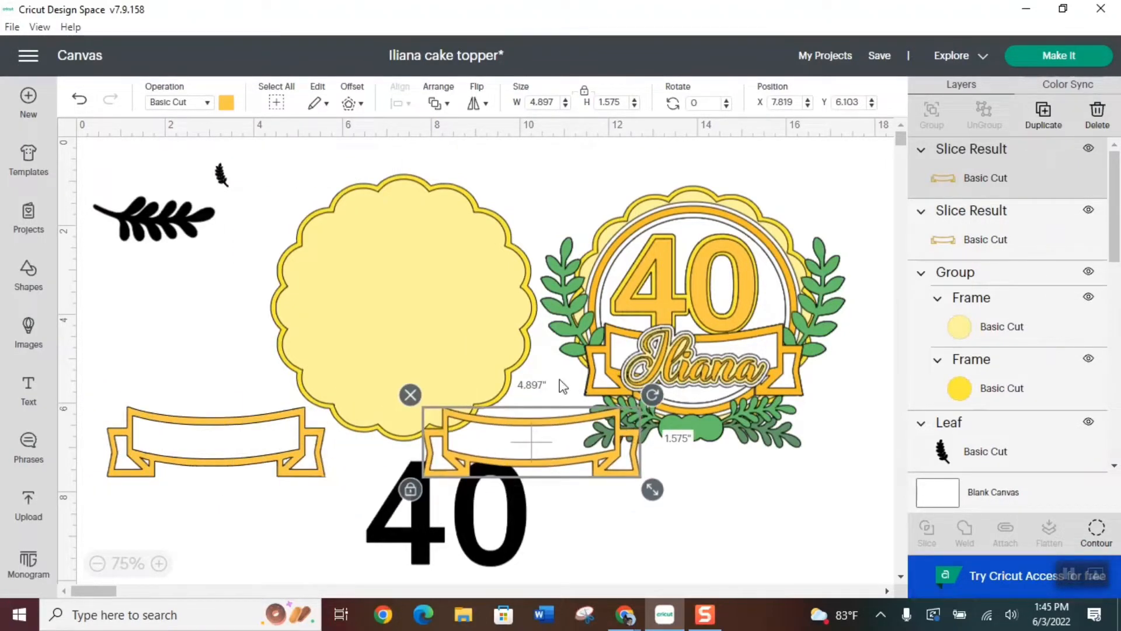
{"action": "left_click", "coordinate": [1098, 533]}
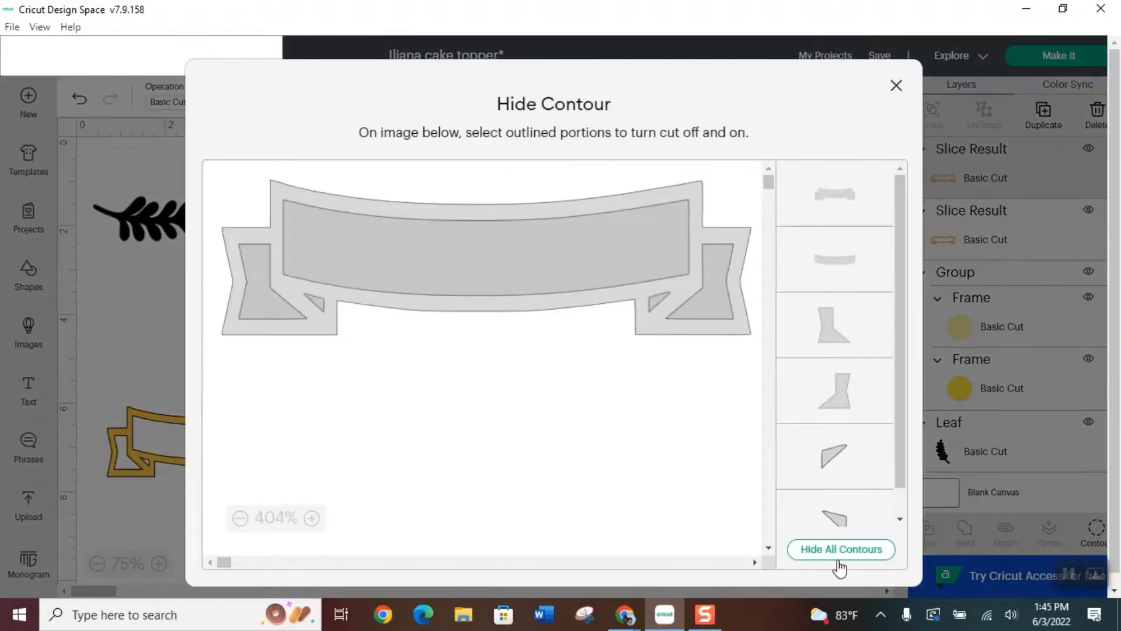
{"action": "left_click", "coordinate": [832, 555]}
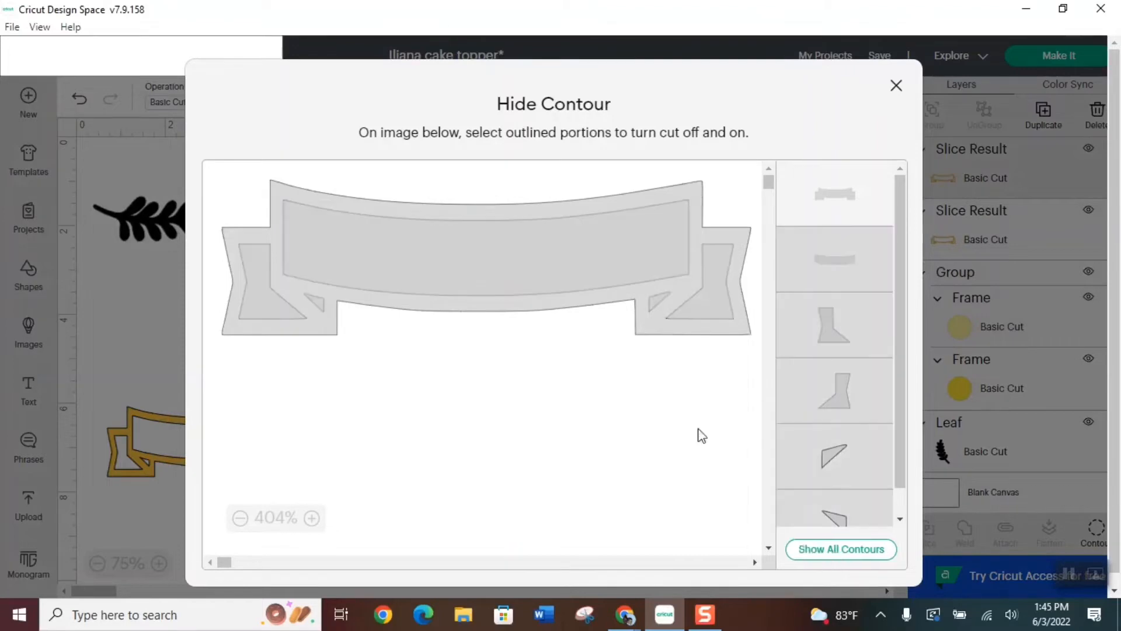
{"action": "left_click", "coordinate": [882, 87]}
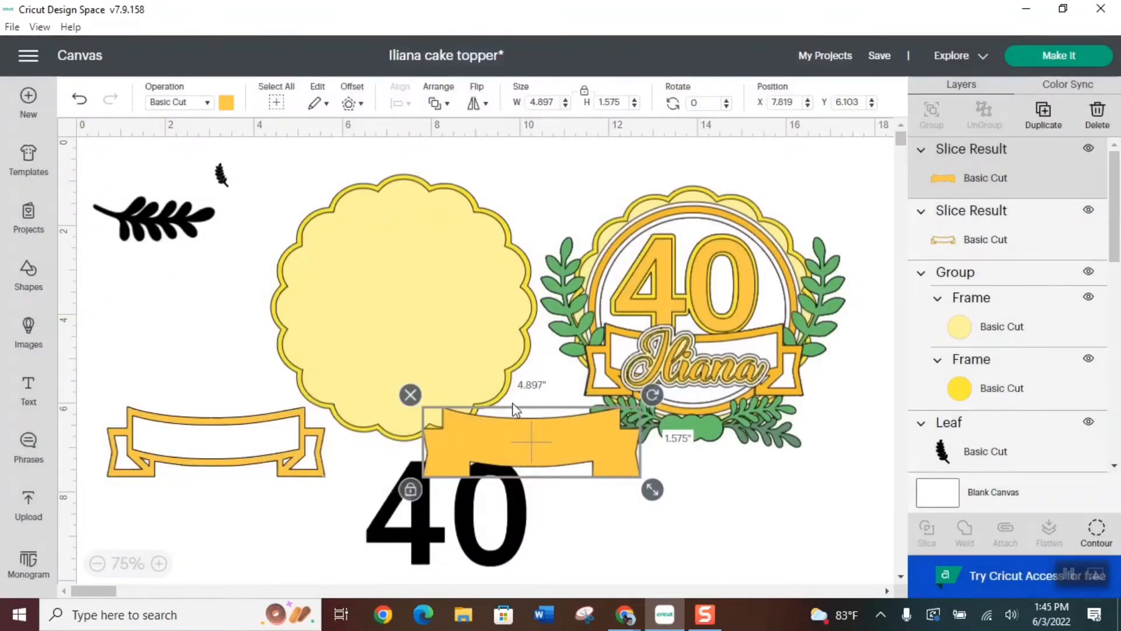
Place the solid banner over the outlined one, color it white and send it to the back
{"action": "left_click_drag", "start_coordinate": [574, 437], "coordinate": [241, 458]}
{"action": "left_click", "coordinate": [226, 102]}
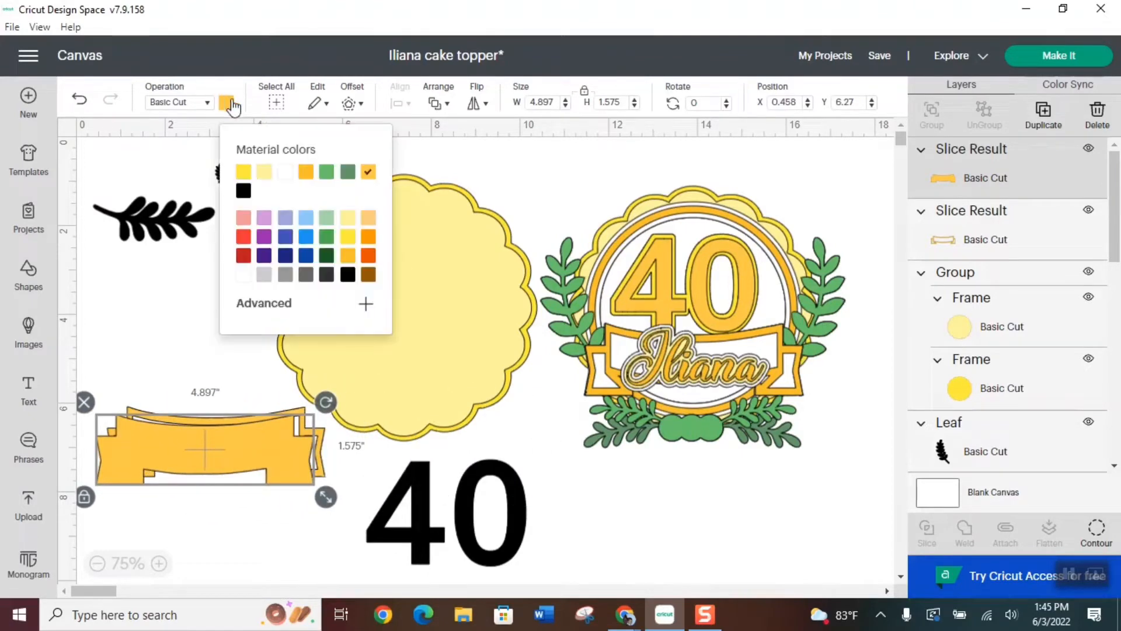
{"action": "left_click", "coordinate": [285, 172]}
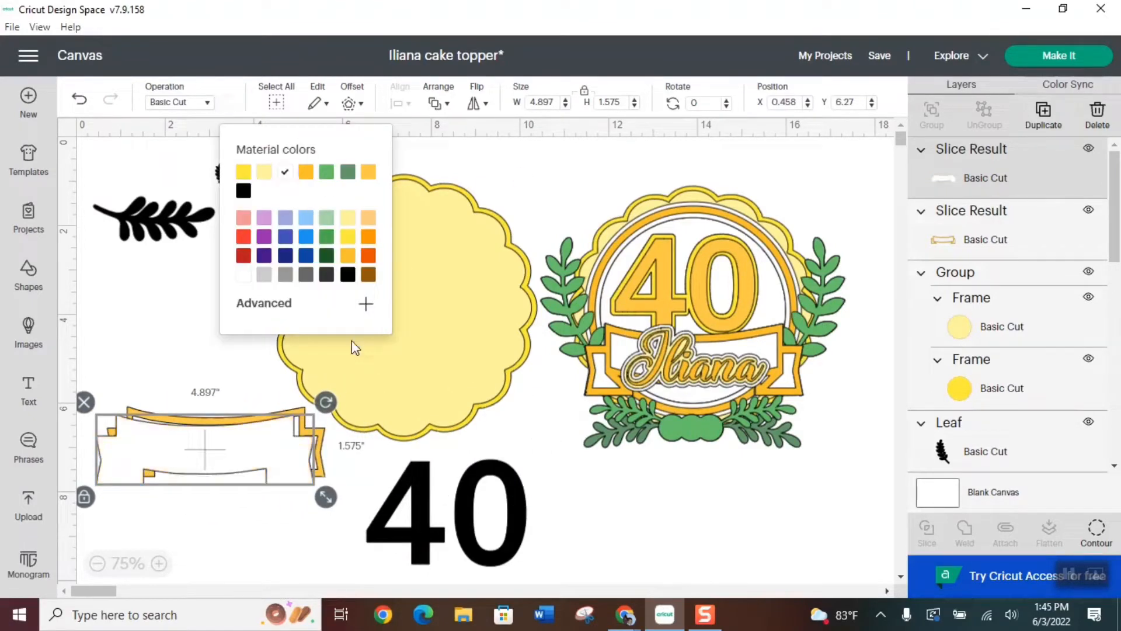
{"action": "left_click", "coordinate": [438, 103]}
{"action": "left_click", "coordinate": [494, 189]}
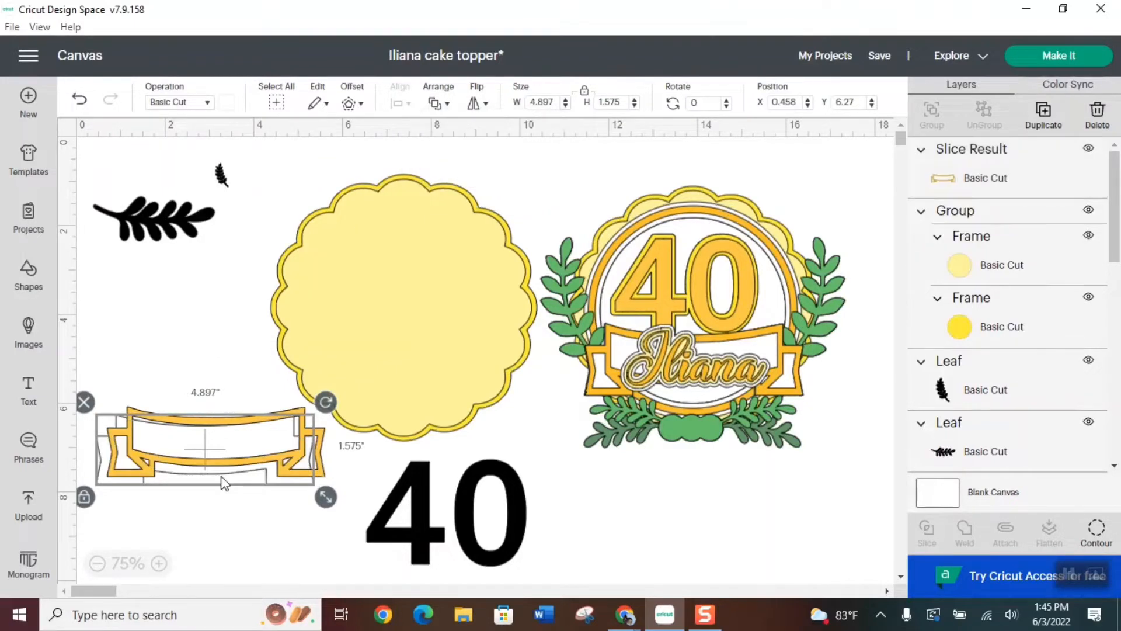
{"action": "left_click", "coordinate": [241, 510]}
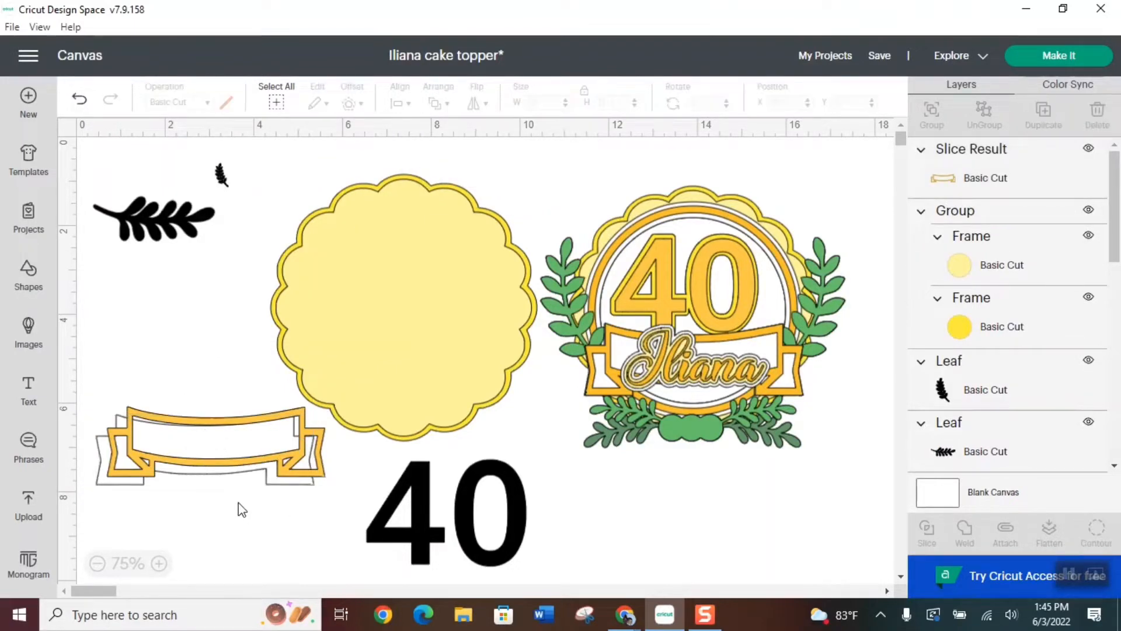
Center-align the orange banner outline with its white backing
{"action": "left_click", "coordinate": [195, 458]}
{"action": "left_click", "coordinate": [184, 520]}
{"action": "left_click", "coordinate": [195, 449]}
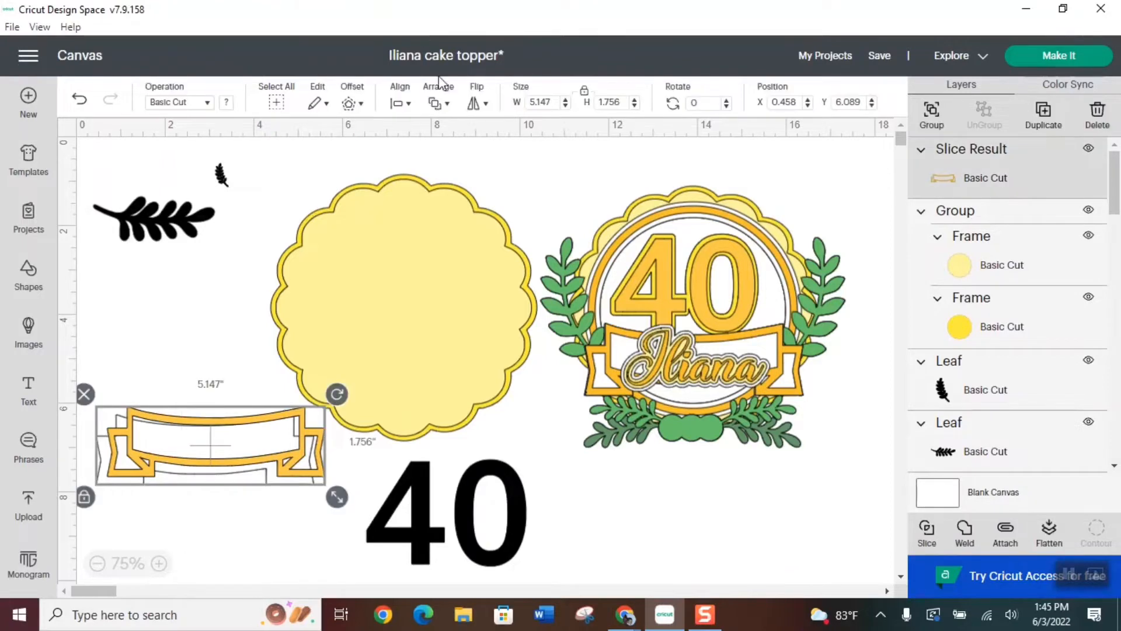
{"action": "left_click", "coordinate": [400, 102]}
{"action": "left_click", "coordinate": [448, 276]}
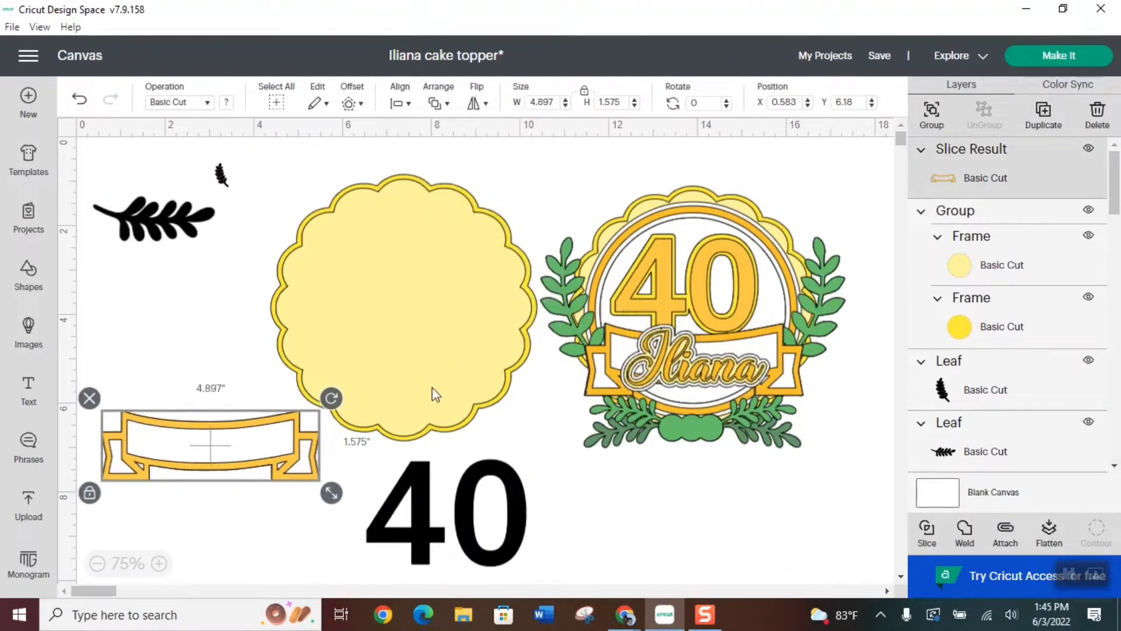
{"action": "left_click", "coordinate": [190, 327]}
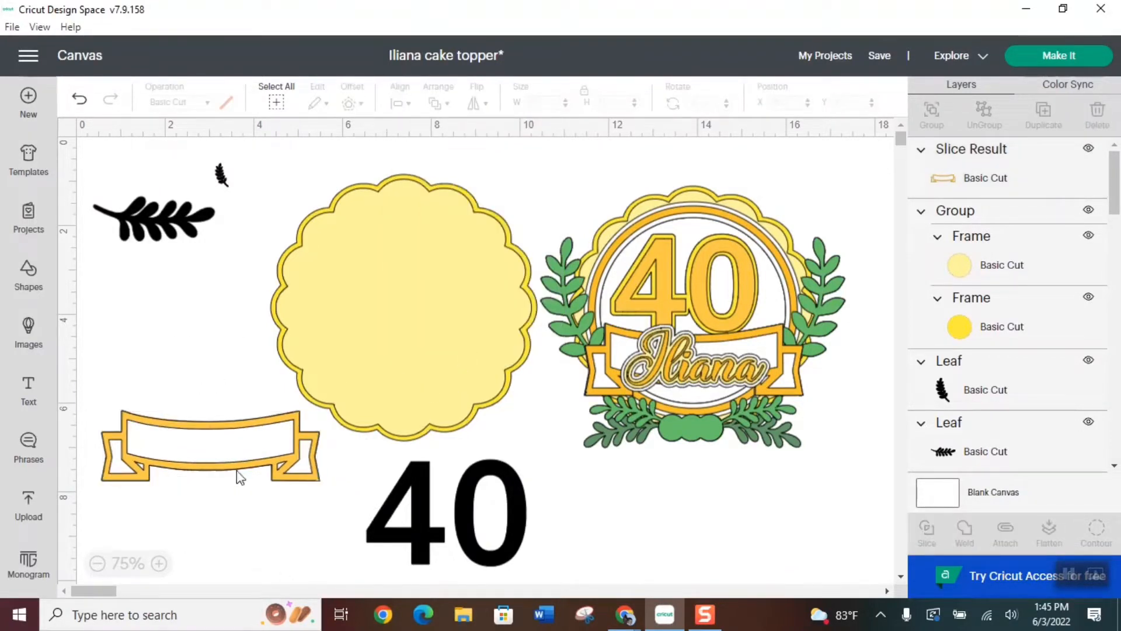
Duplicate the white banner backing and place the copy below the sample topper
{"action": "scroll", "coordinate": [987, 322], "scroll_direction": "down", "scroll_amount": 5}
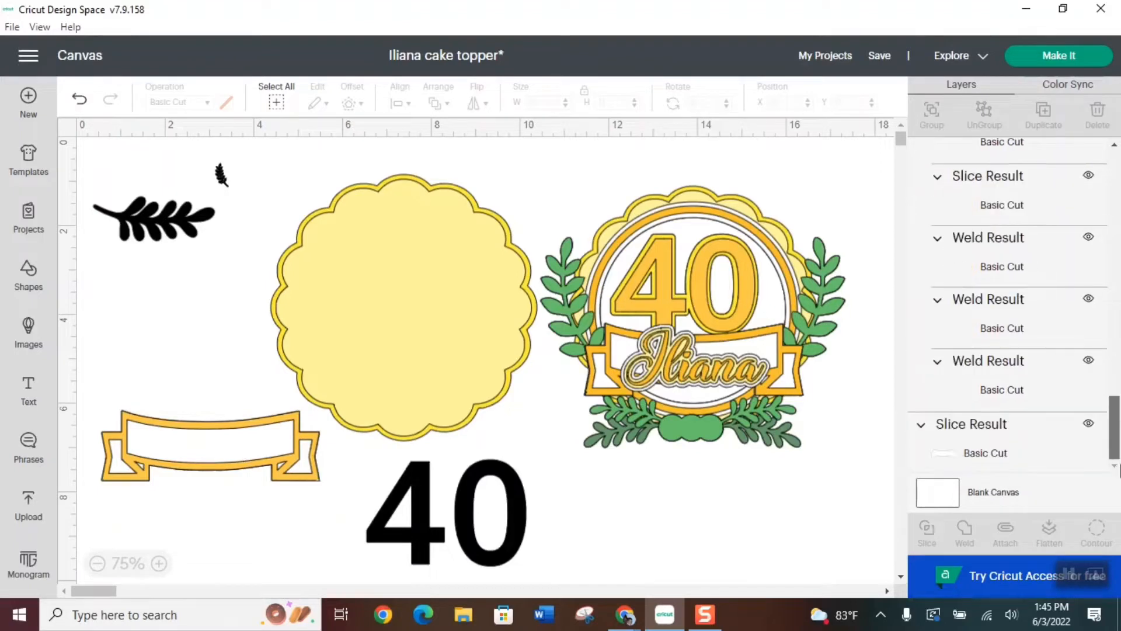
{"action": "left_click", "coordinate": [1002, 442]}
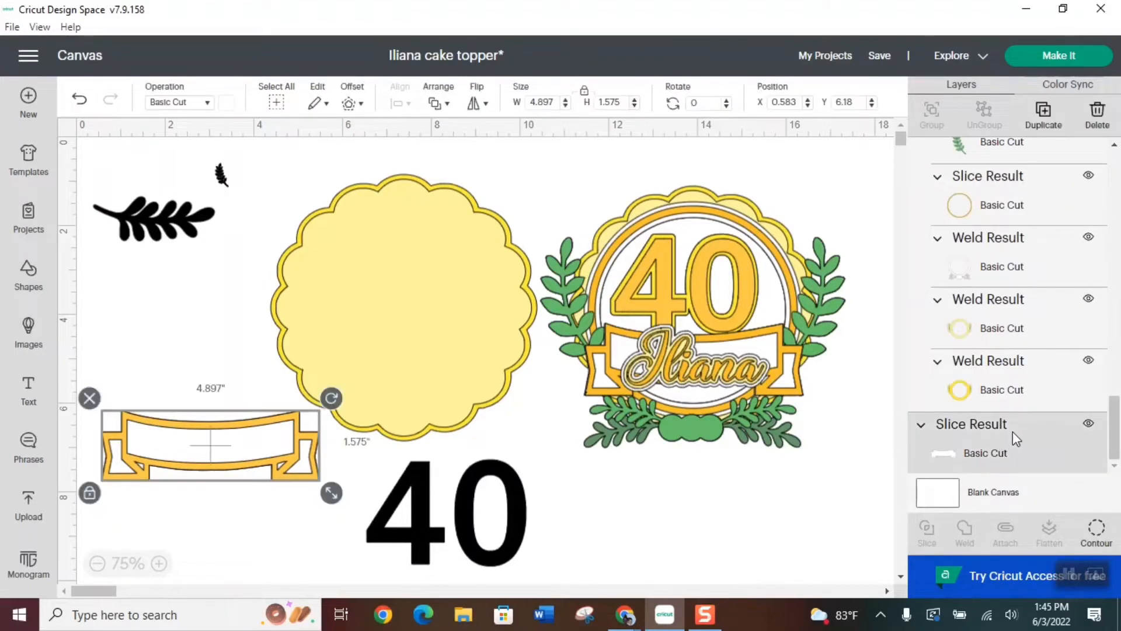
{"action": "left_click", "coordinate": [1042, 114]}
{"action": "left_click_drag", "start_coordinate": [219, 458], "coordinate": [715, 531]}
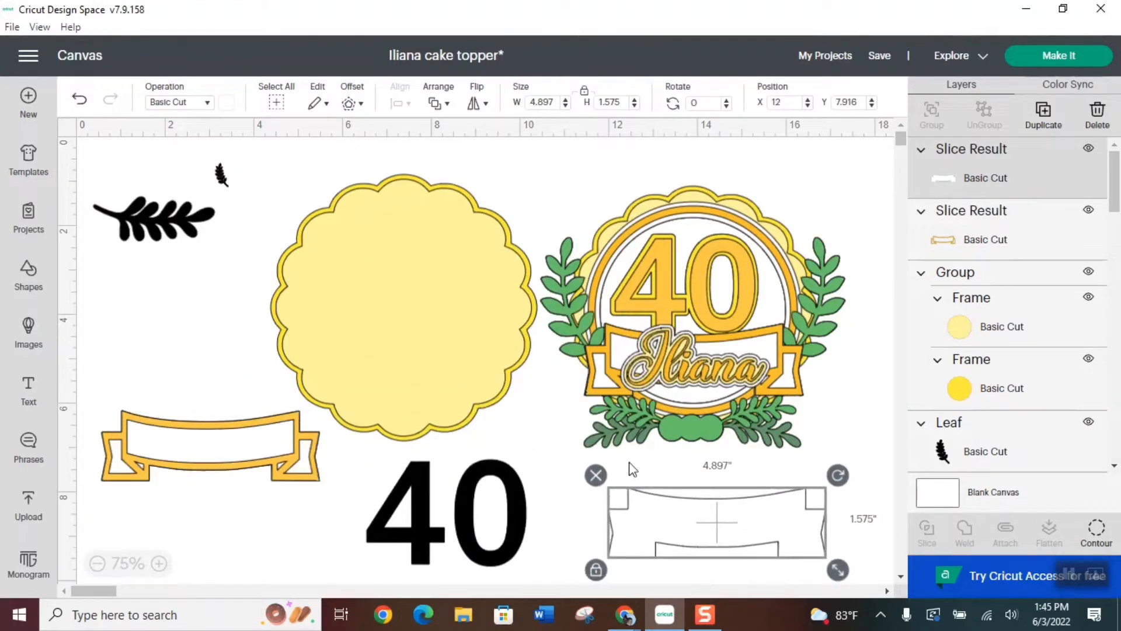
Group the orange banner with its white backing and move the group lower, beside the black 40
{"action": "left_click_drag", "start_coordinate": [185, 381], "coordinate": [205, 501]}
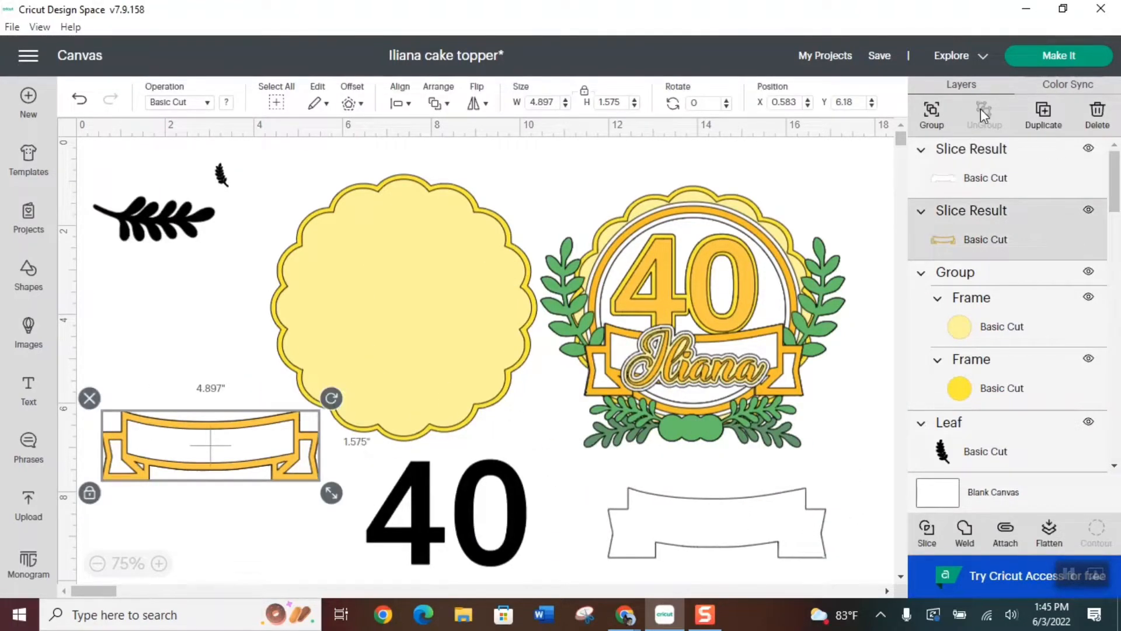
{"action": "left_click", "coordinate": [932, 114]}
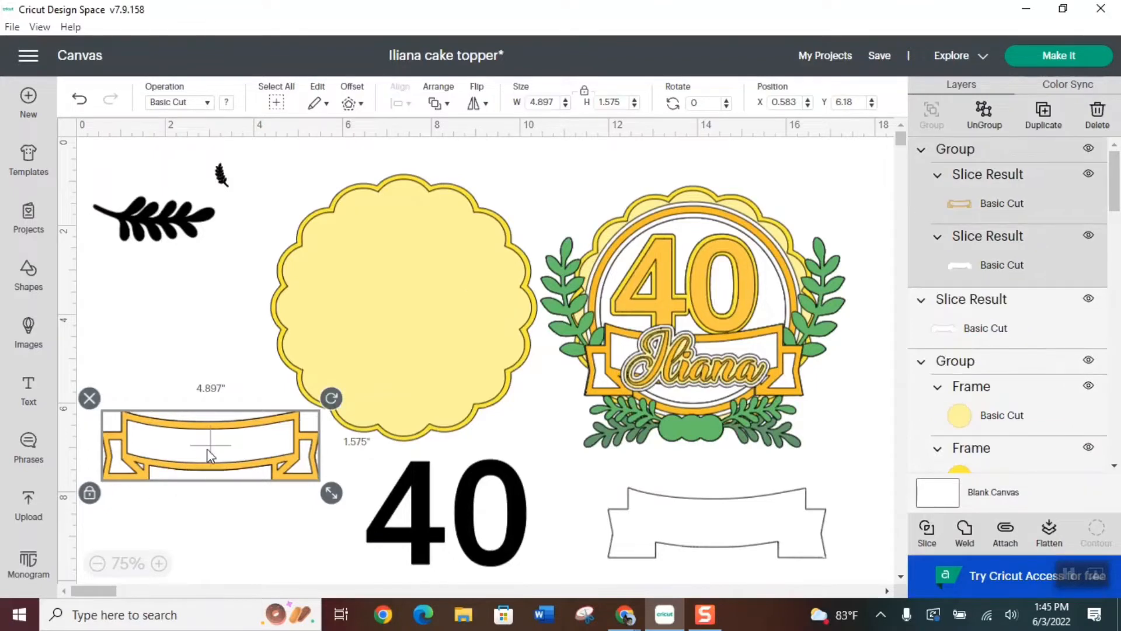
{"action": "left_click_drag", "start_coordinate": [196, 442], "coordinate": [183, 541]}
{"action": "left_click", "coordinate": [251, 459]}
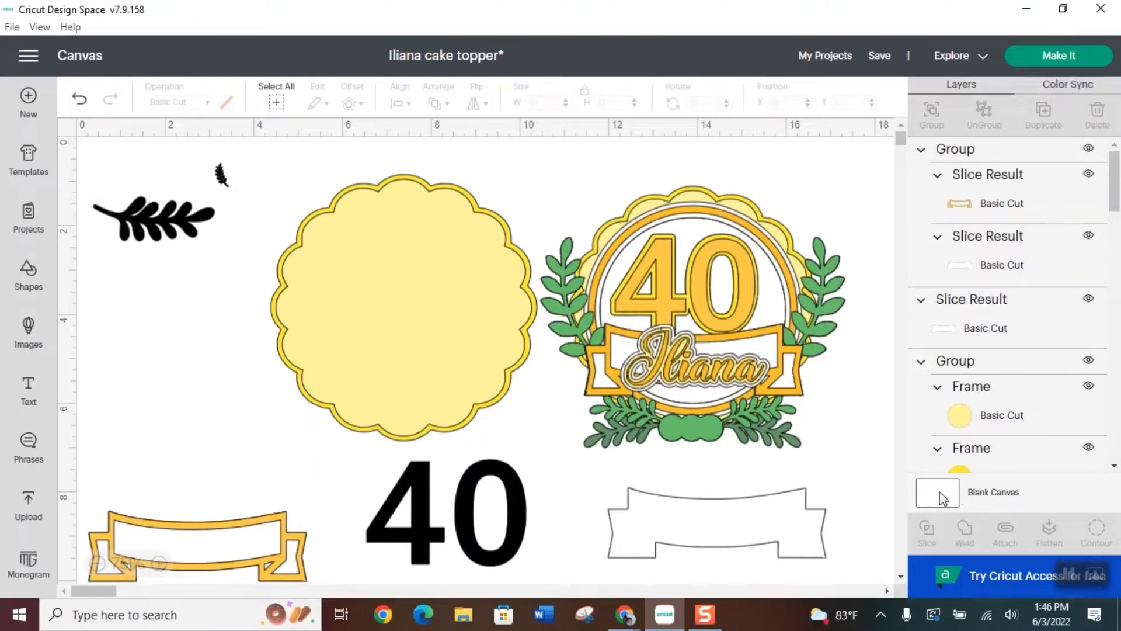
Change the blank canvas color to light blue
{"action": "left_click", "coordinate": [943, 507]}
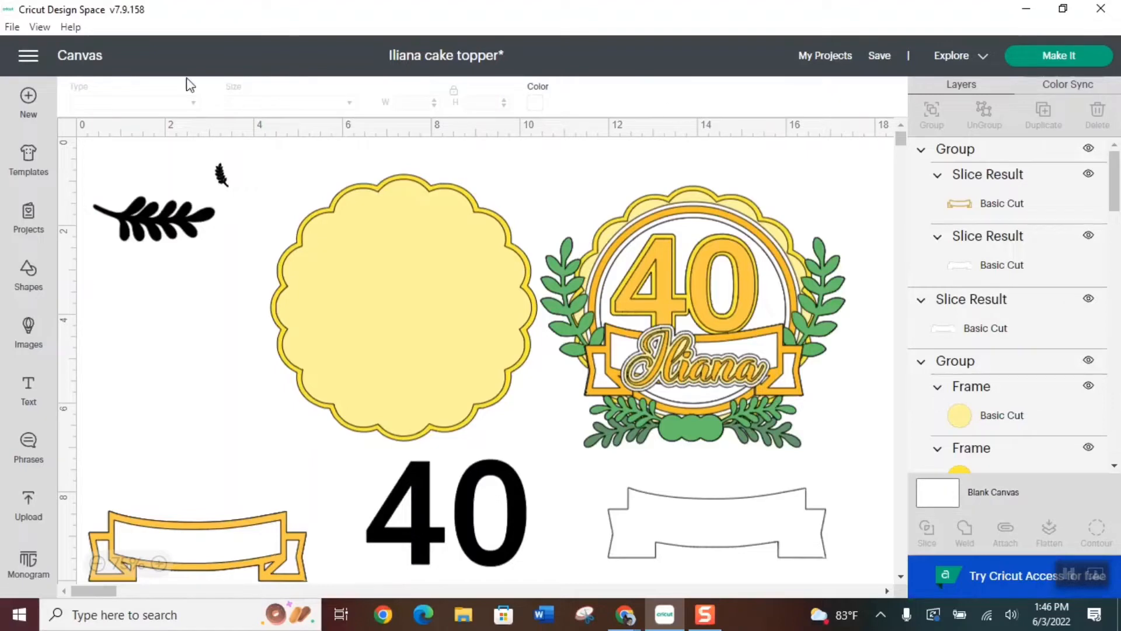
{"action": "left_click", "coordinate": [535, 102]}
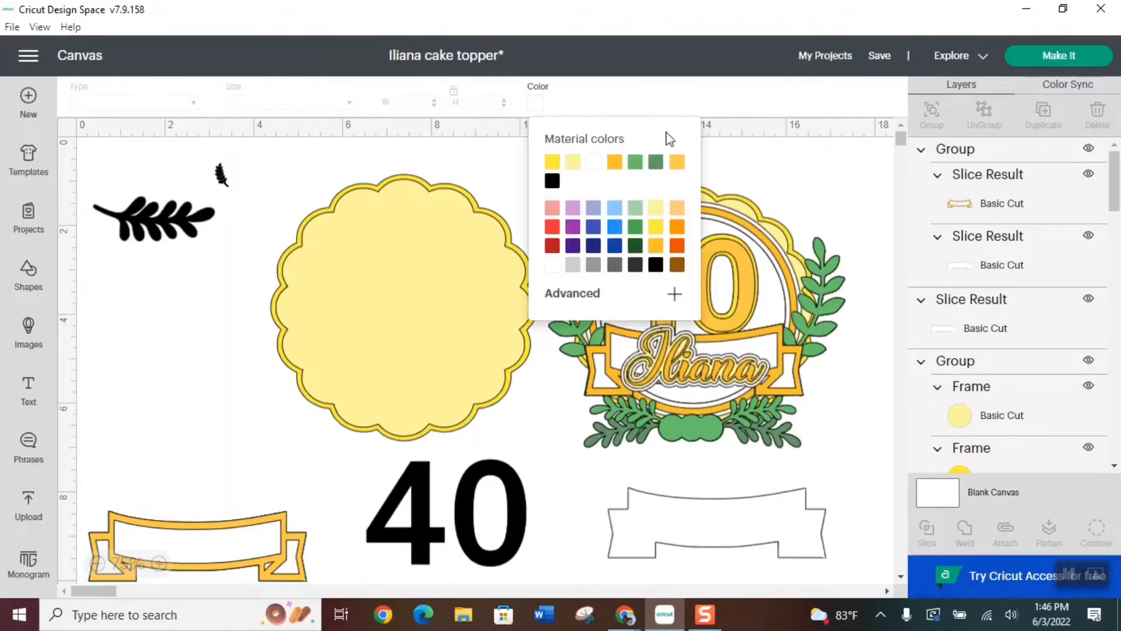
{"action": "left_click", "coordinate": [615, 209]}
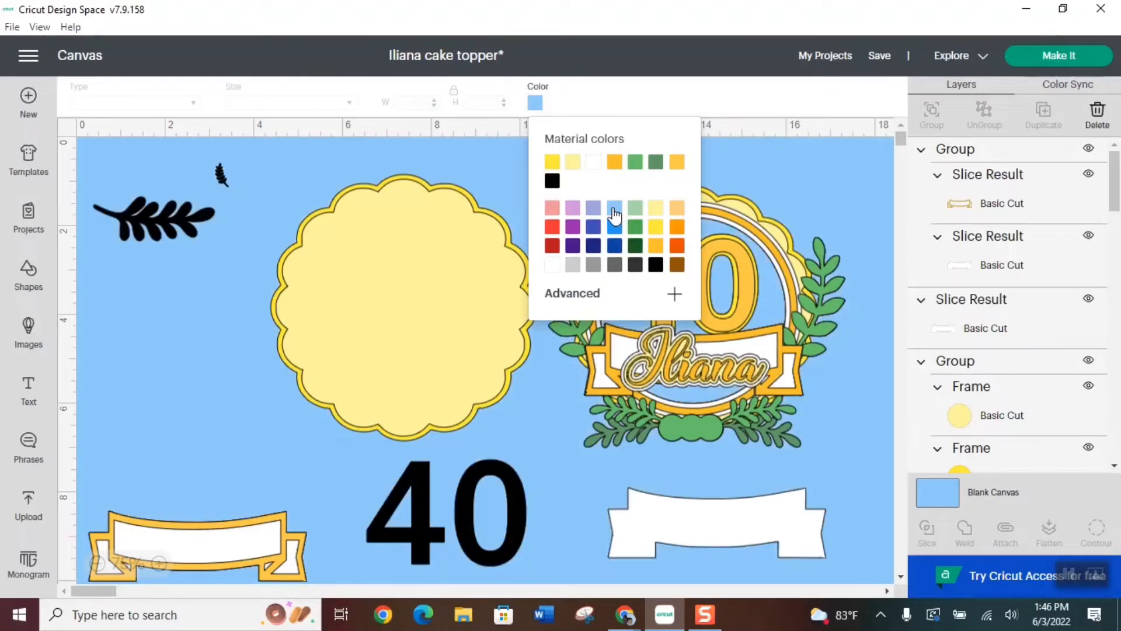
{"action": "left_click", "coordinate": [792, 174]}
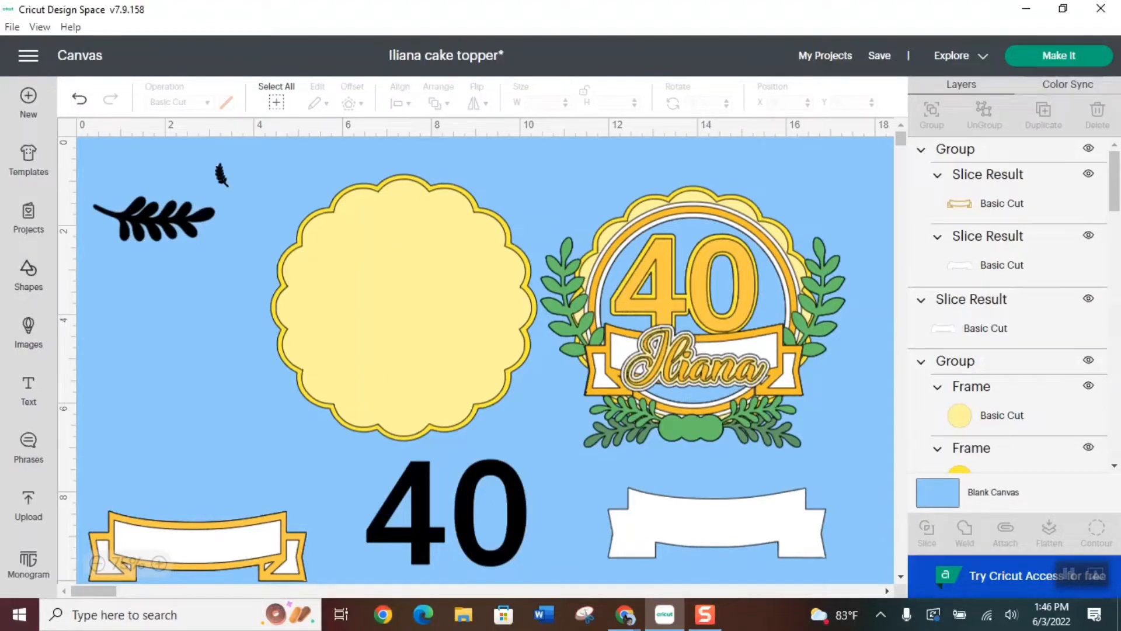
Insert a circle over the sample topper and size it to about 4.87 in to match the sample's outer ring
{"action": "left_click", "coordinate": [28, 275]}
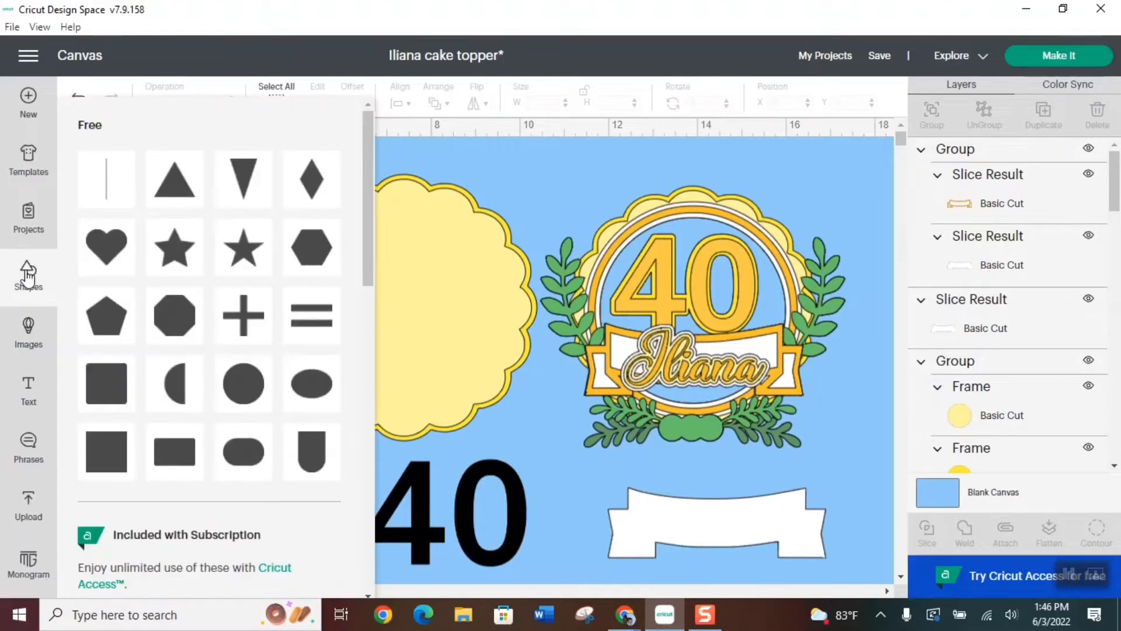
{"action": "left_click", "coordinate": [250, 385]}
{"action": "left_click_drag", "start_coordinate": [161, 229], "coordinate": [646, 248]}
{"action": "left_click_drag", "start_coordinate": [720, 310], "coordinate": [839, 430]}
{"action": "left_click_drag", "start_coordinate": [727, 323], "coordinate": [700, 317]}
{"action": "left_click_drag", "start_coordinate": [816, 423], "coordinate": [824, 431]}
Move the circle onto the scalloped background and center-align the two
{"action": "left_click_drag", "start_coordinate": [735, 335], "coordinate": [421, 318]}
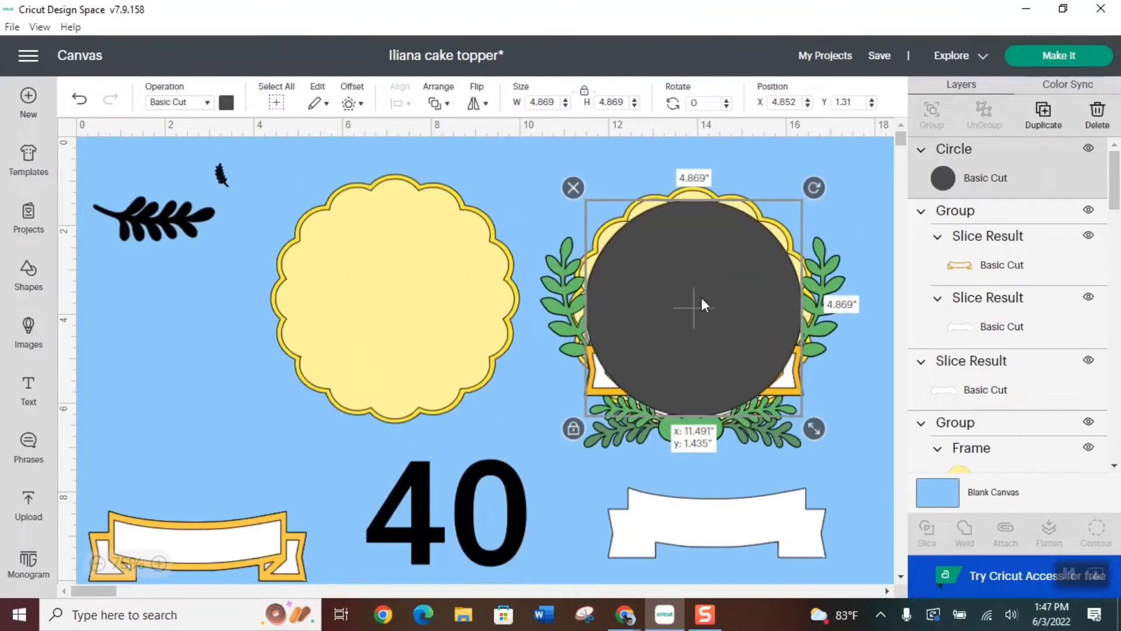
{"action": "left_click_drag", "start_coordinate": [701, 303], "coordinate": [403, 288]}
{"action": "left_click_drag", "start_coordinate": [423, 421], "coordinate": [435, 342]}
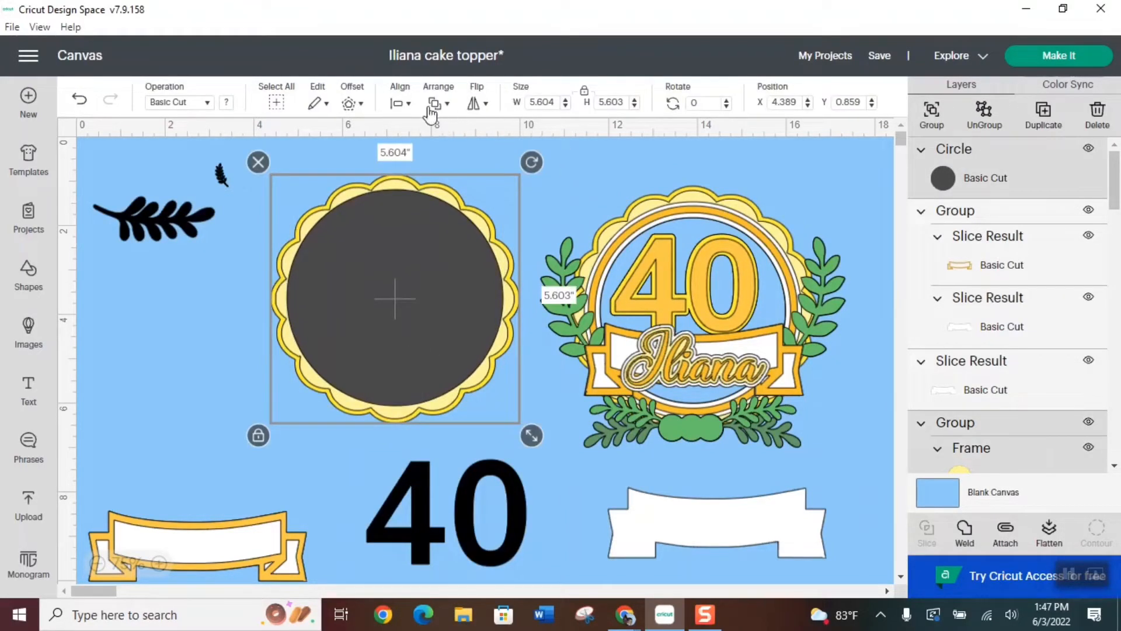
{"action": "left_click", "coordinate": [410, 110]}
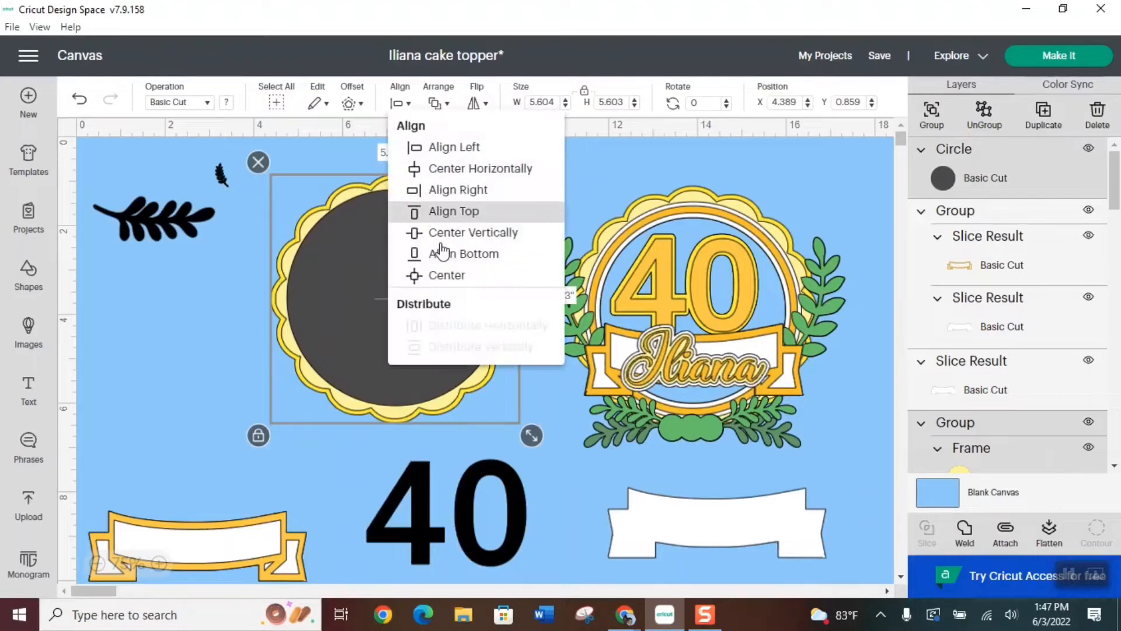
{"action": "left_click", "coordinate": [441, 276]}
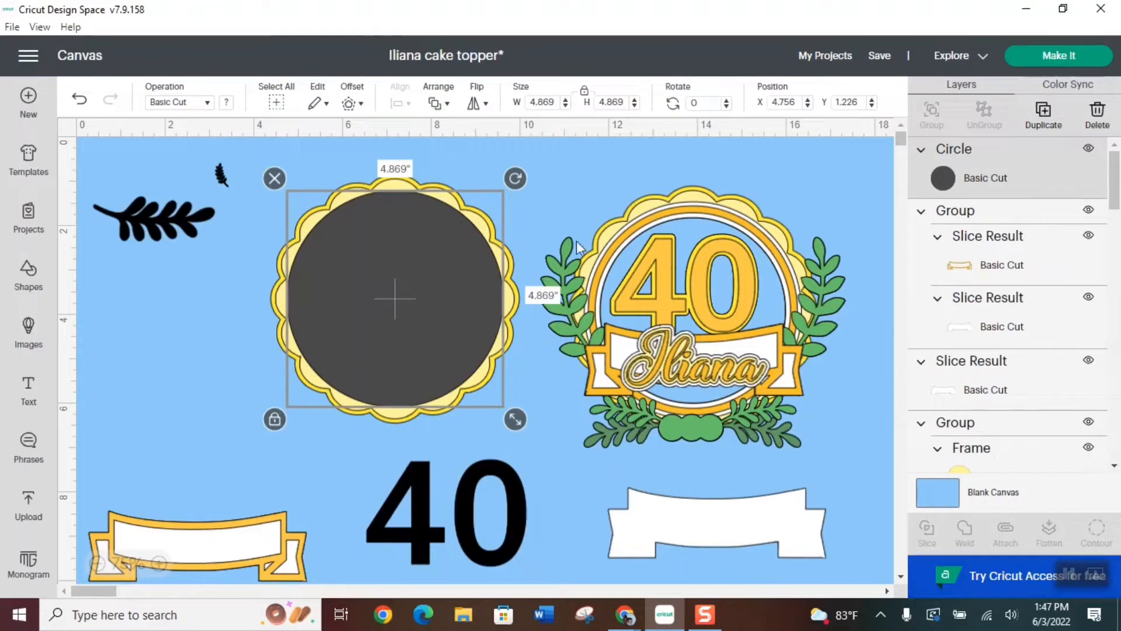
Duplicate the circle and shrink the copy to about 4.18 in over the inner circle of the sample topper
{"action": "left_click", "coordinate": [1043, 116]}
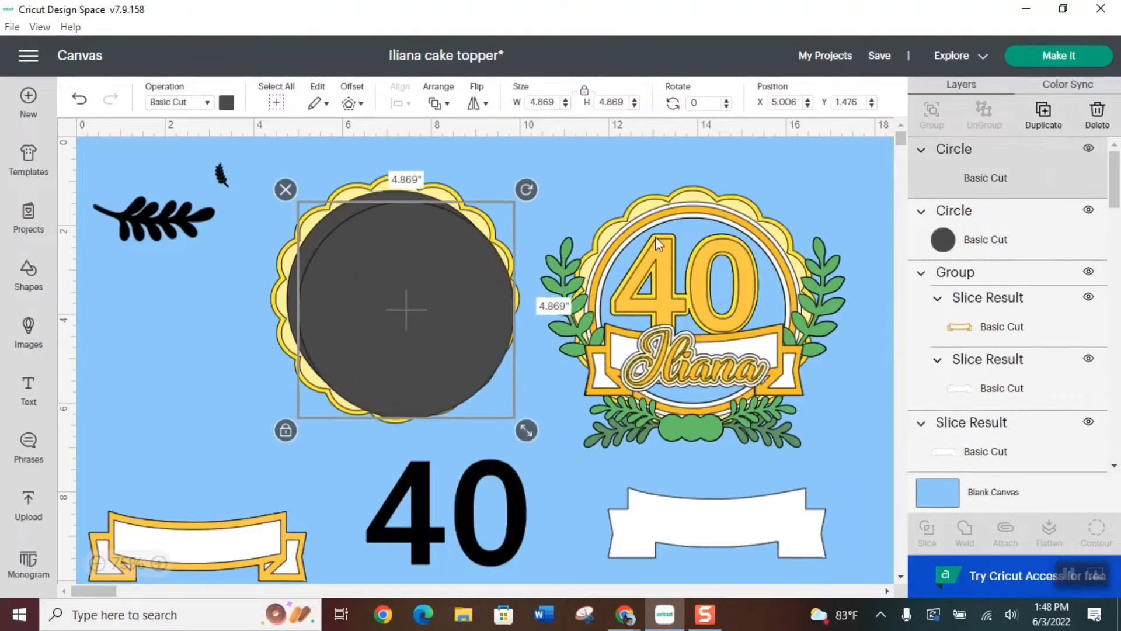
{"action": "left_click_drag", "start_coordinate": [428, 315], "coordinate": [708, 344]}
{"action": "left_click_drag", "start_coordinate": [821, 450], "coordinate": [791, 400]}
{"action": "mouse_move", "coordinate": [696, 366]}
{"action": "left_mouse_down"}
{"action": "mouse_move", "coordinate": [719, 356]}
{"action": "mouse_move", "coordinate": [704, 361]}
{"action": "left_mouse_up"}
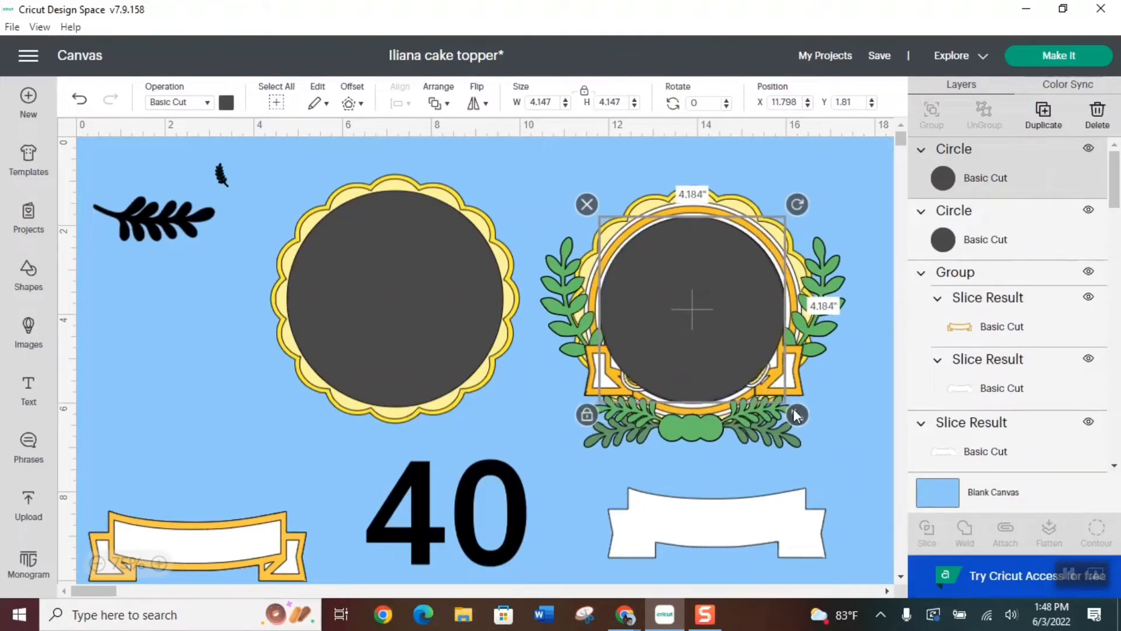
{"action": "left_click_drag", "start_coordinate": [792, 408], "coordinate": [796, 412]}
Place the smaller circle on the larger one, center-align both and slice them
{"action": "left_click_drag", "start_coordinate": [697, 350], "coordinate": [402, 346]}
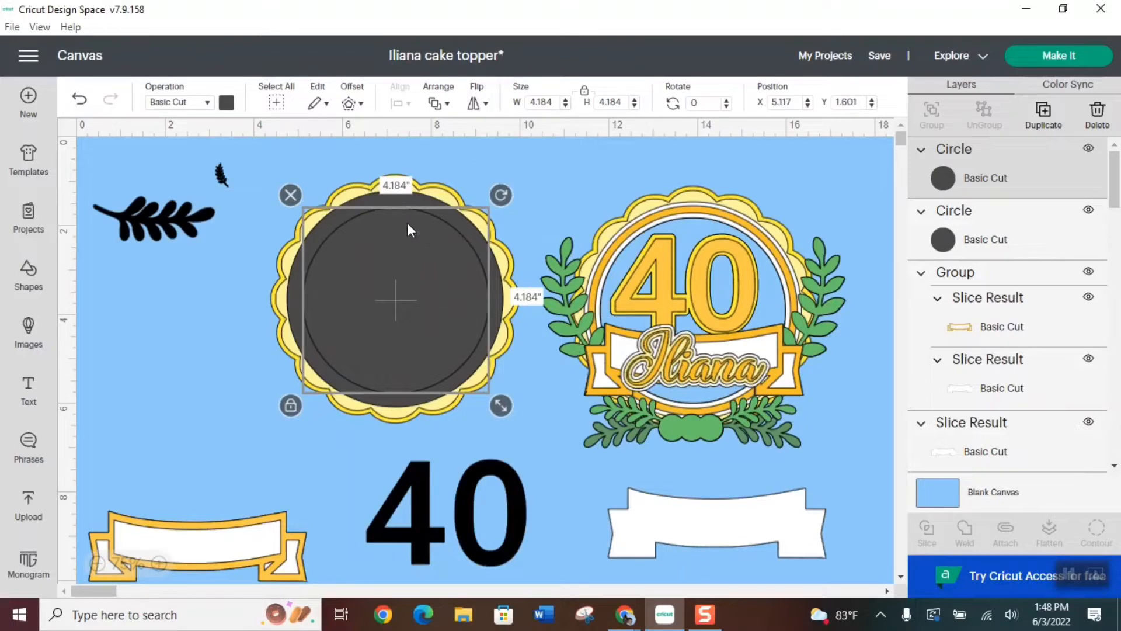
{"action": "left_click", "coordinate": [405, 198], "text": "shift"}
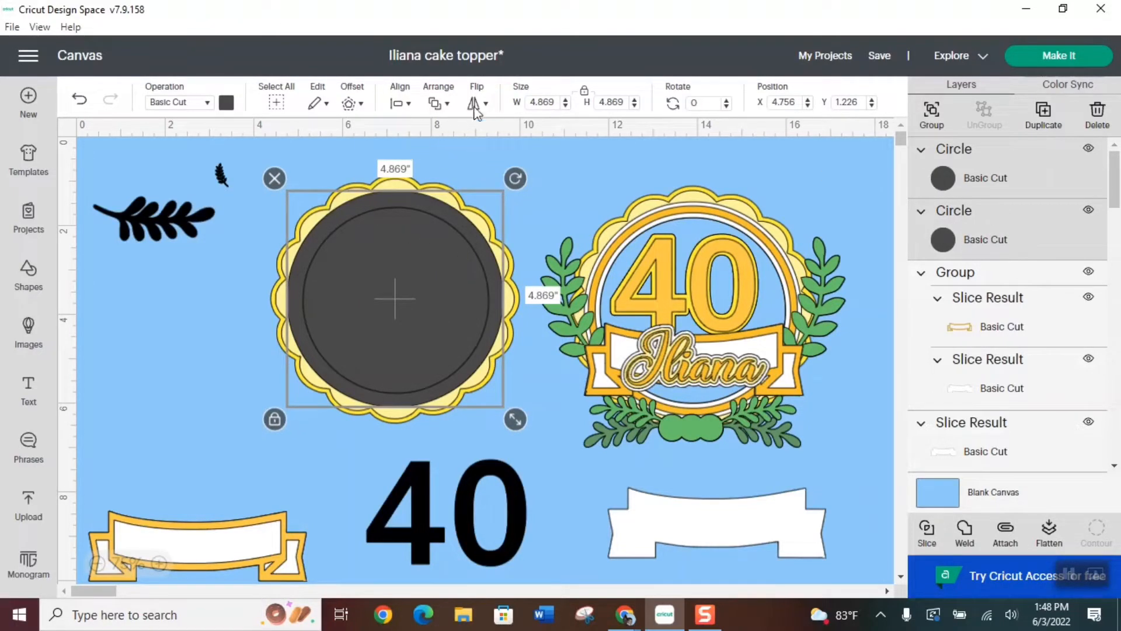
{"action": "left_click", "coordinate": [401, 103]}
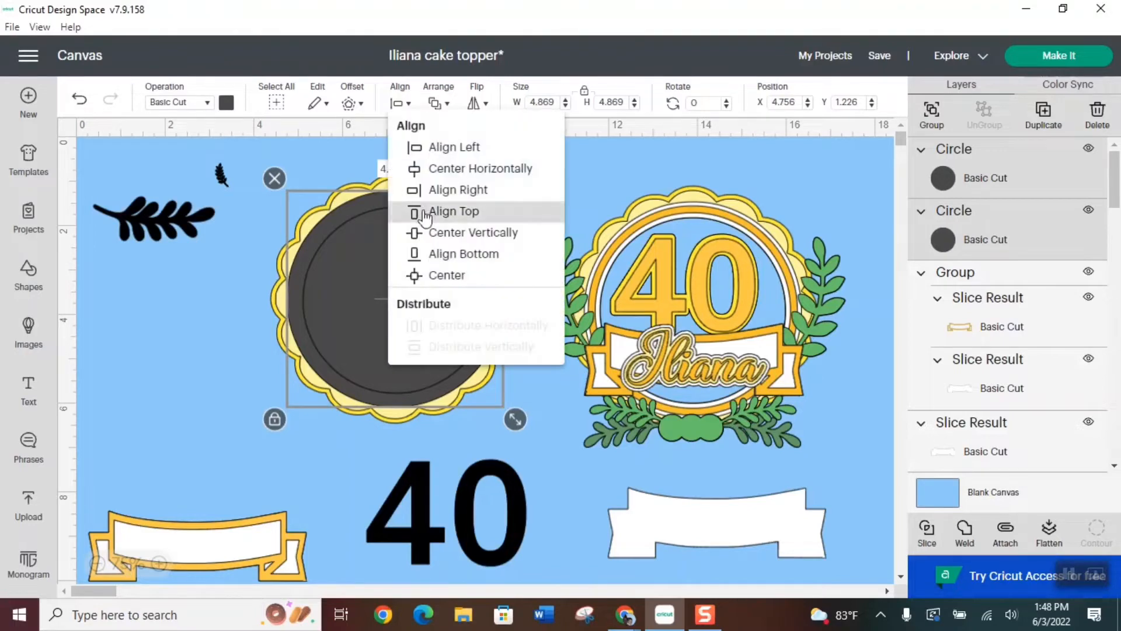
{"action": "left_click", "coordinate": [448, 283]}
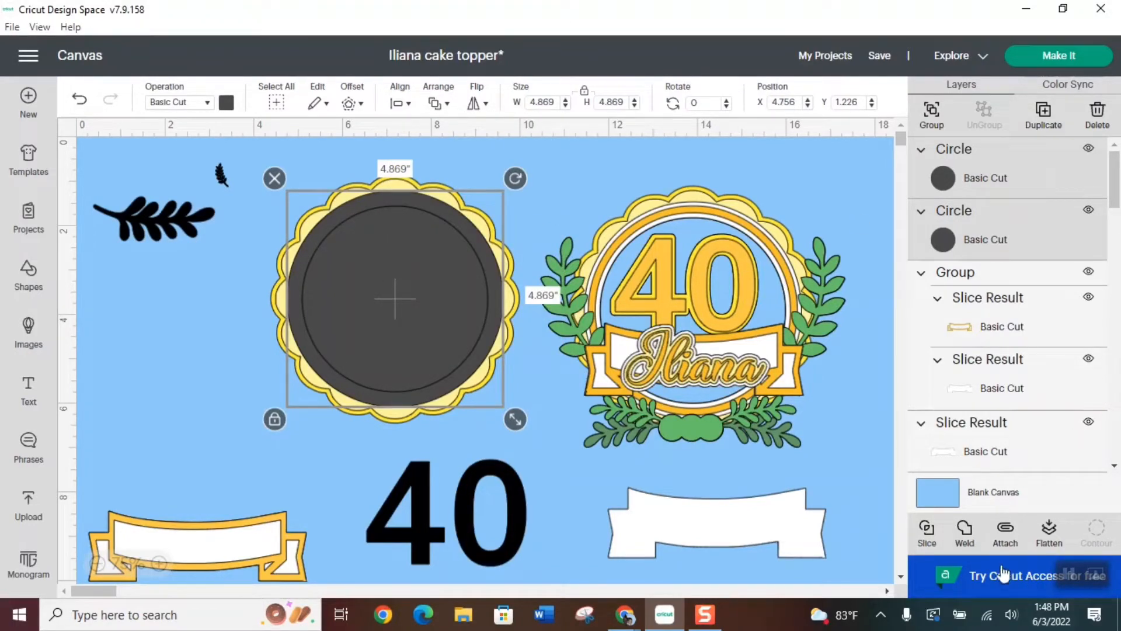
{"action": "left_click", "coordinate": [929, 530]}
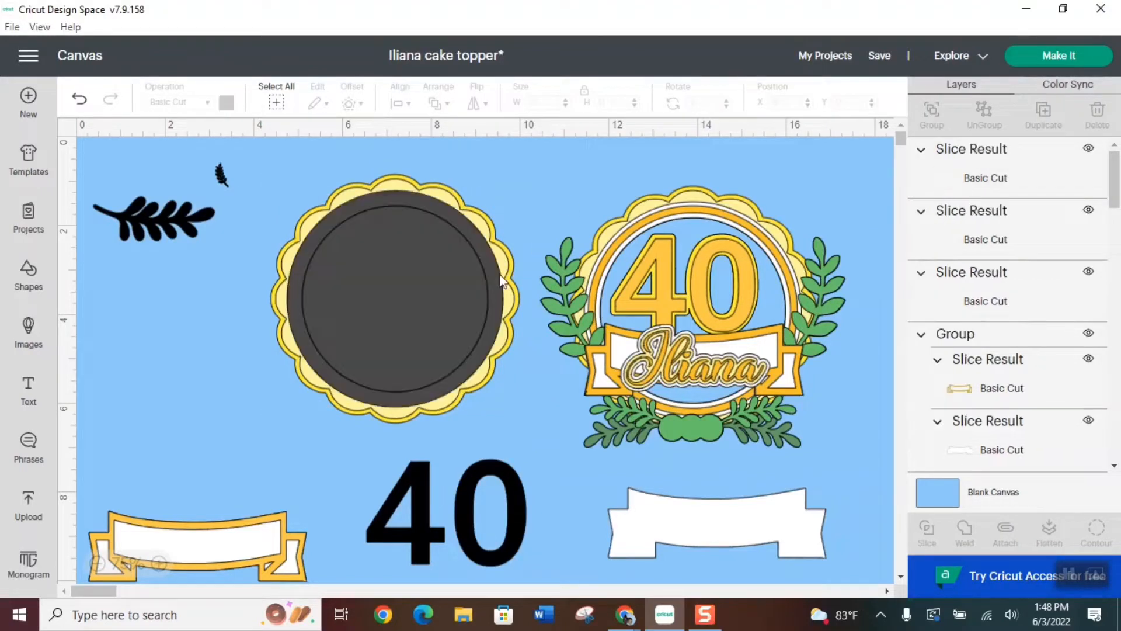
Move the two sliced-out discs away from the scalloped background and color the remaining ring white
{"action": "left_click", "coordinate": [420, 276]}
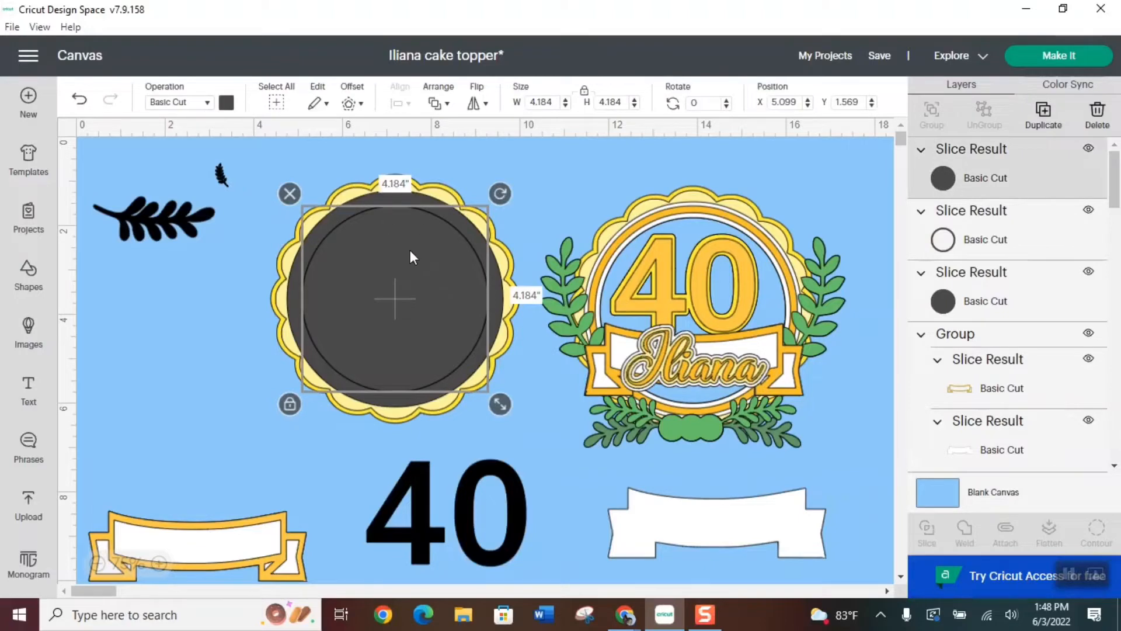
{"action": "left_click_drag", "start_coordinate": [395, 263], "coordinate": [733, 411]}
{"action": "left_click_drag", "start_coordinate": [454, 318], "coordinate": [758, 474]}
{"action": "left_click", "coordinate": [492, 264]}
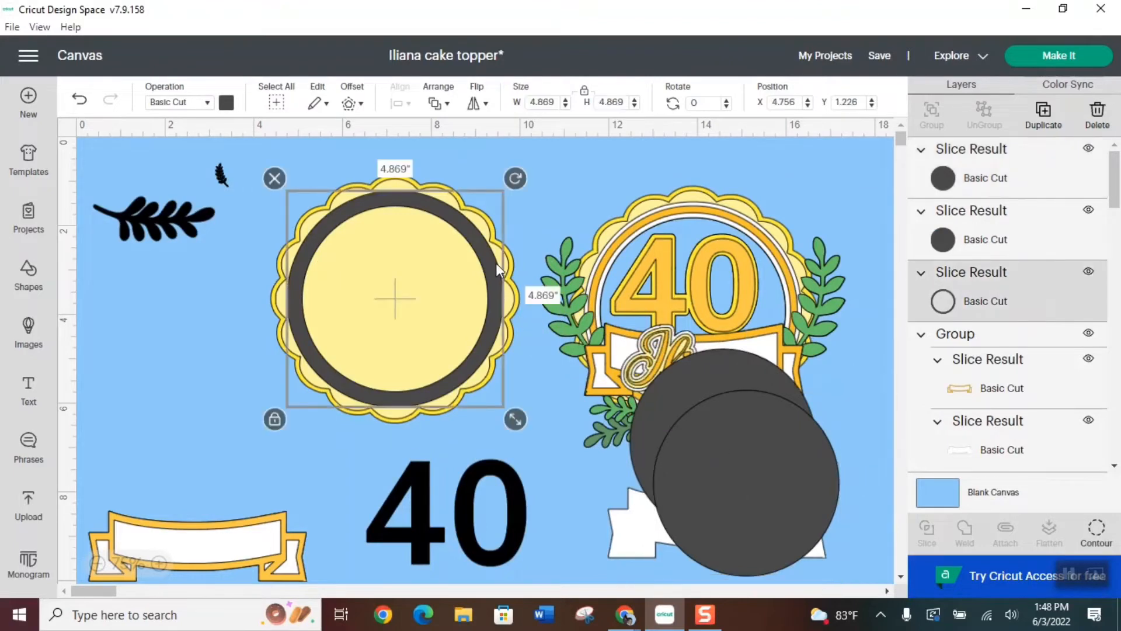
{"action": "left_click", "coordinate": [226, 102]}
{"action": "left_click", "coordinate": [285, 171]}
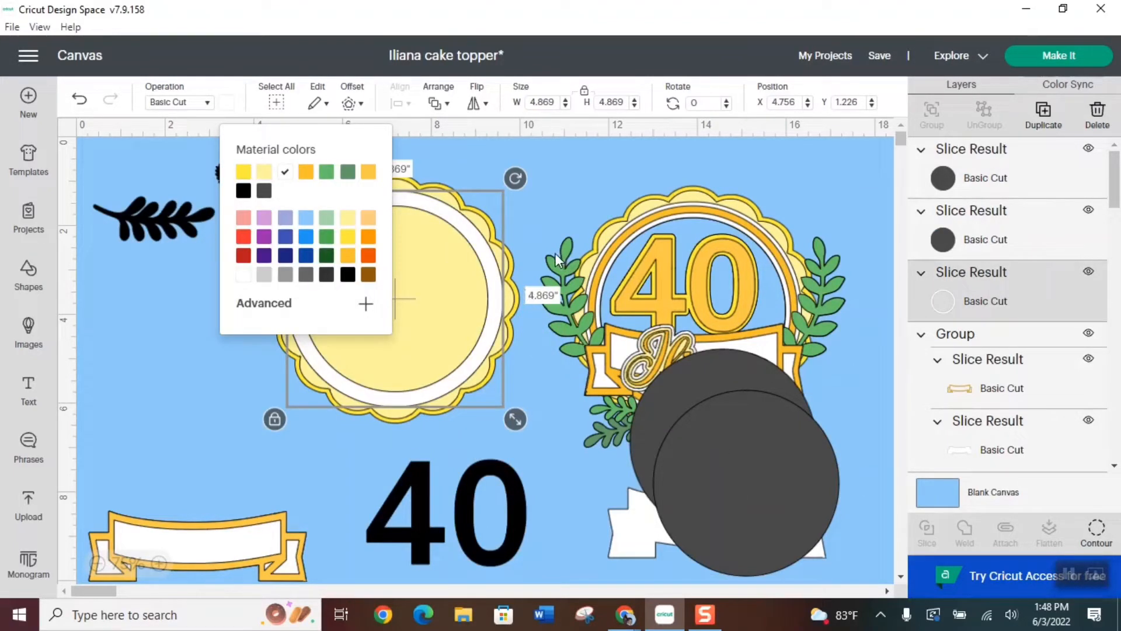
Move one dark disc back inside the white ring and center-align it with the scalloped background
{"action": "left_click", "coordinate": [782, 465]}
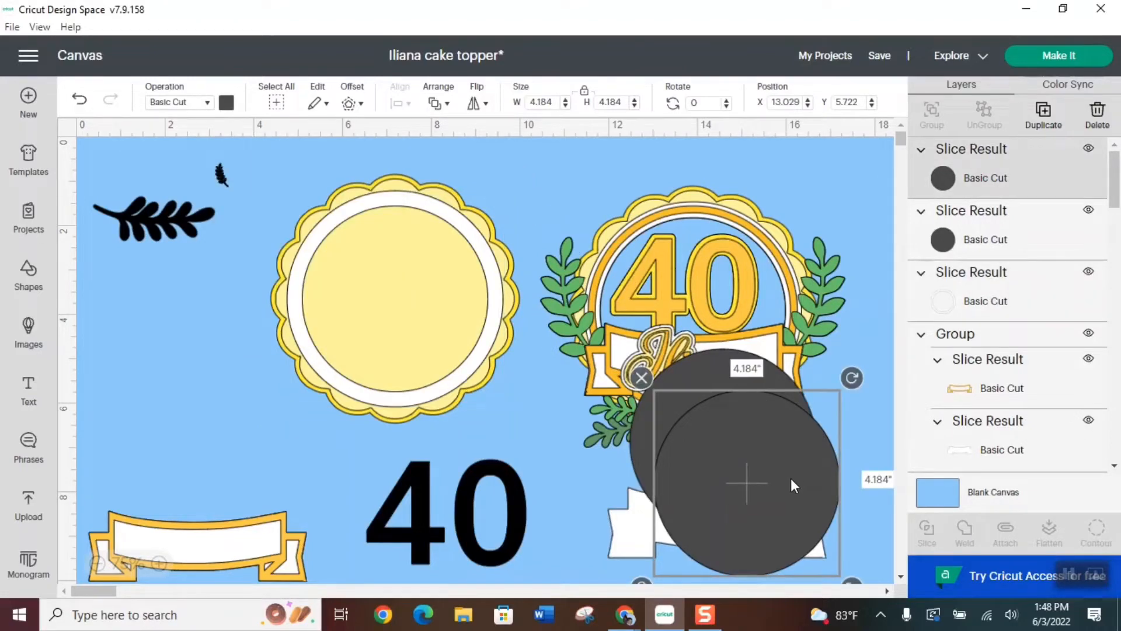
{"action": "left_click_drag", "start_coordinate": [790, 479], "coordinate": [439, 300]}
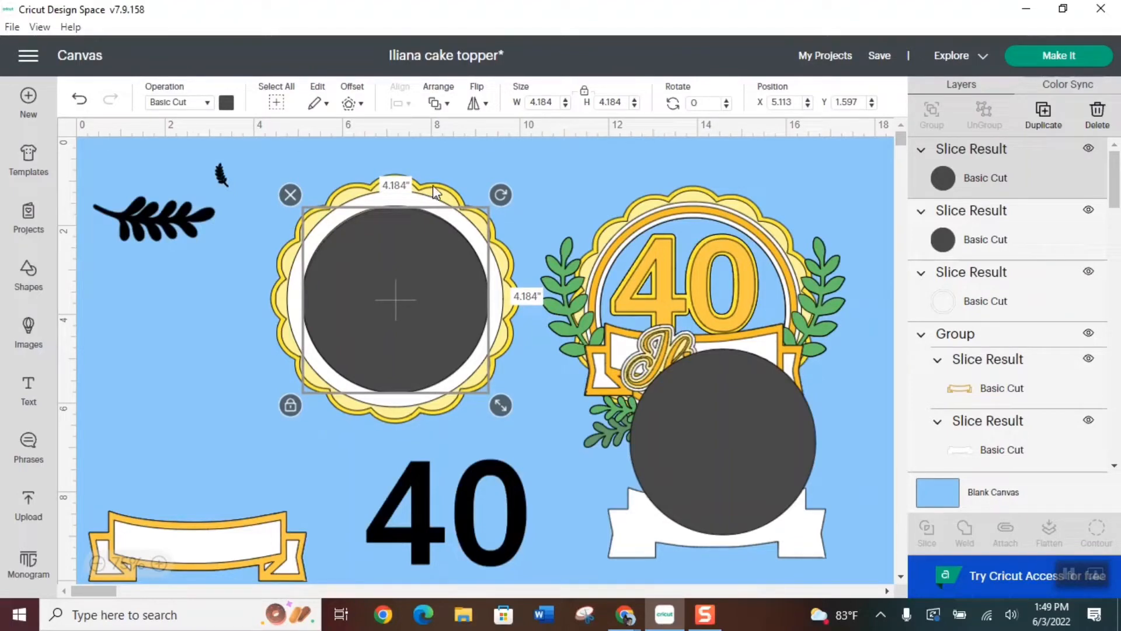
{"action": "left_click", "coordinate": [433, 184], "text": "shift"}
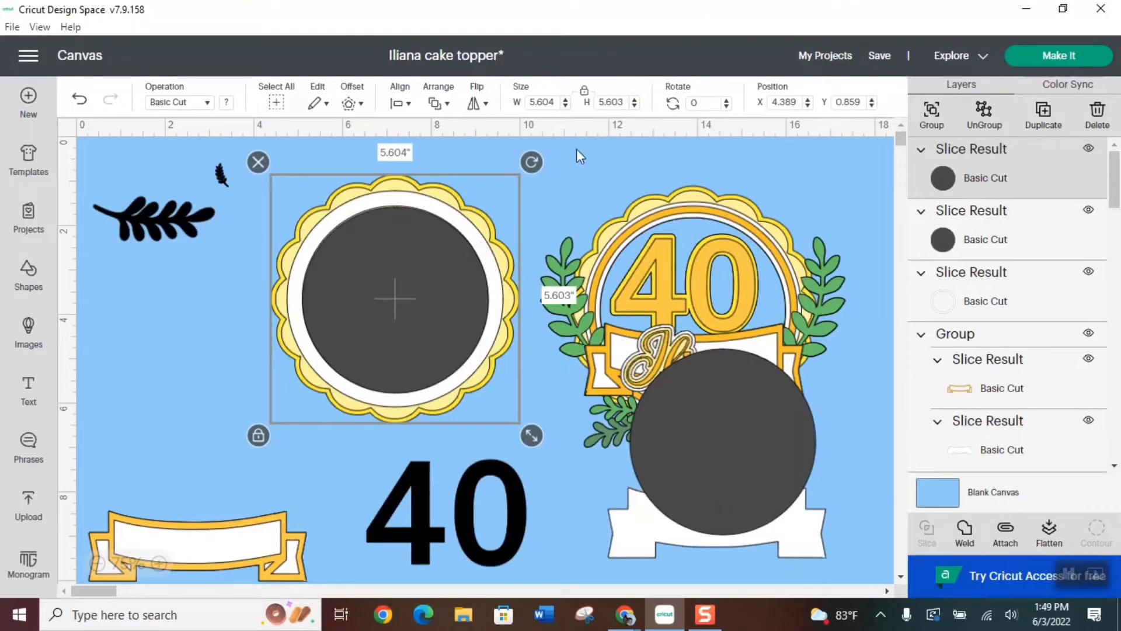
{"action": "left_click", "coordinate": [399, 104]}
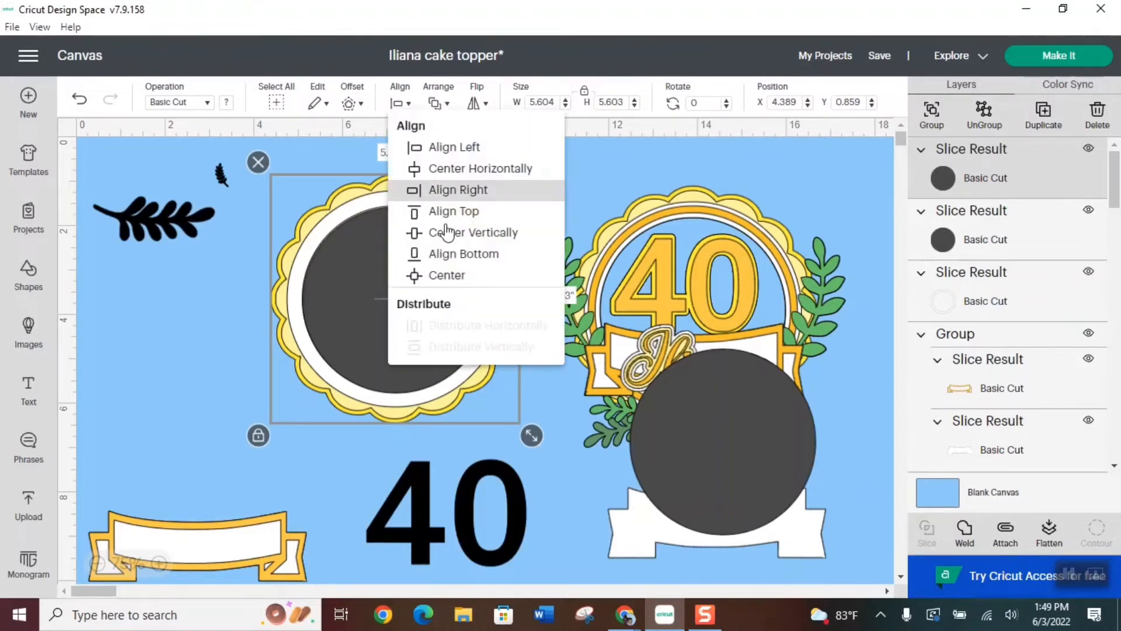
{"action": "left_click", "coordinate": [453, 278]}
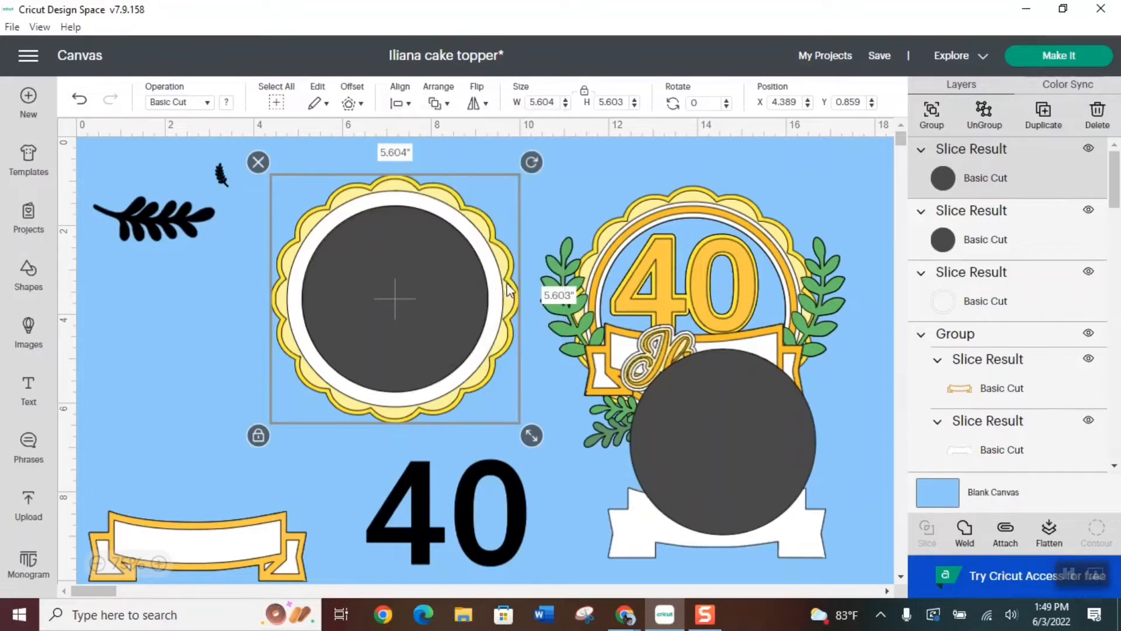
{"action": "left_click", "coordinate": [565, 185]}
Ungroup the scalloped background and slice a circular hole in its pale yellow layer with the dark disc, deleting the cut-out yellow piece
{"action": "left_click", "coordinate": [395, 182]}
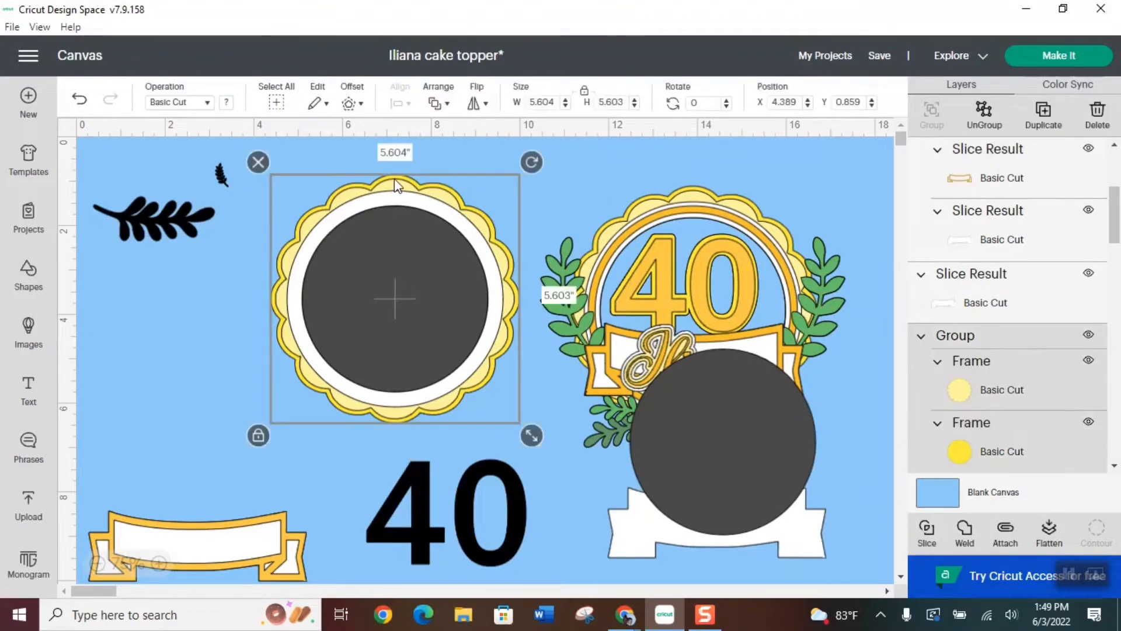
{"action": "left_click", "coordinate": [985, 122]}
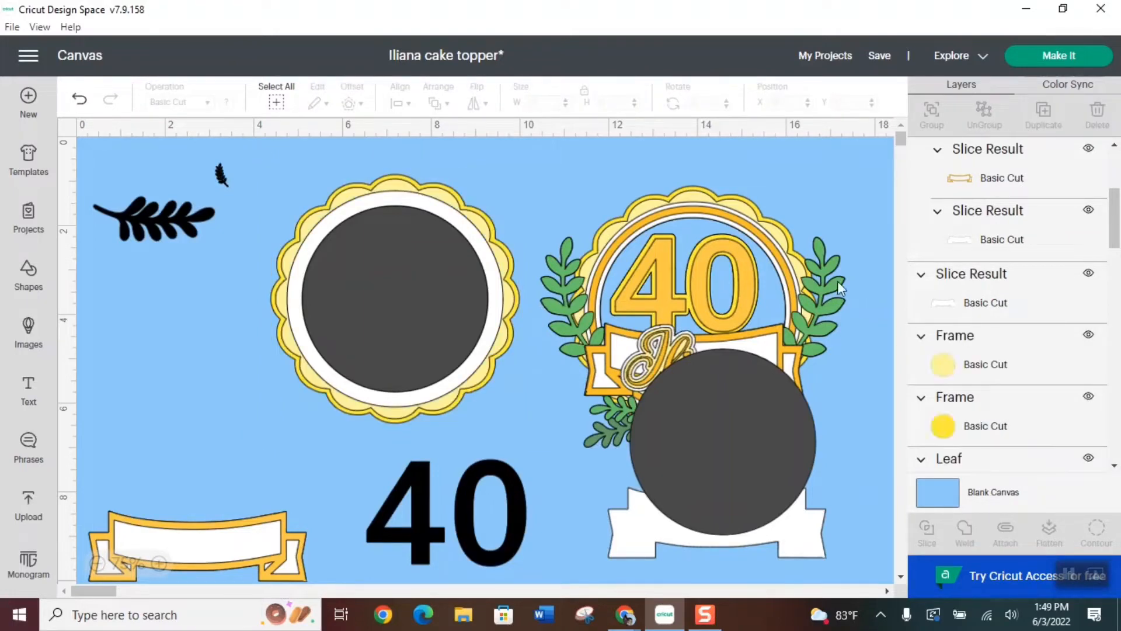
{"action": "left_click", "coordinate": [402, 295]}
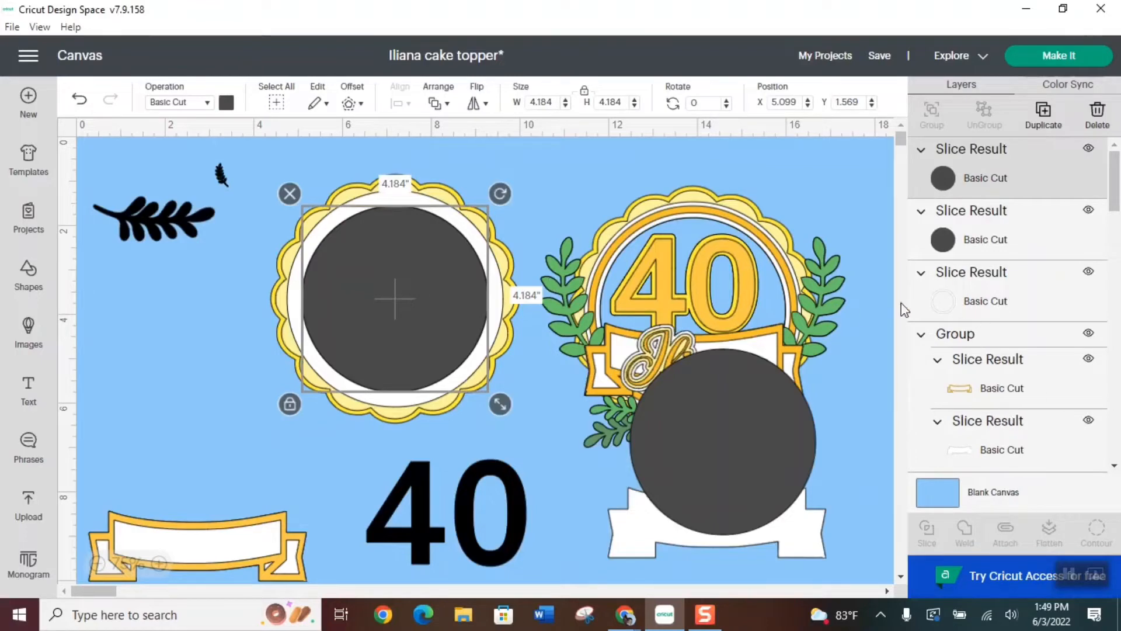
{"action": "left_click", "coordinate": [441, 192], "text": "shift"}
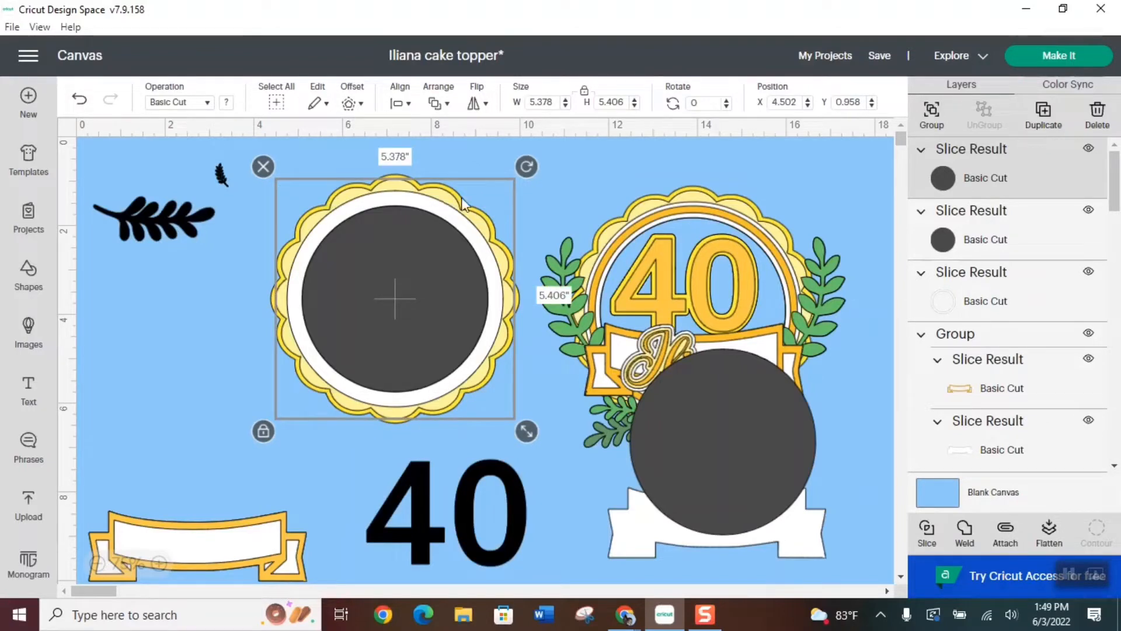
{"action": "left_click", "coordinate": [928, 532]}
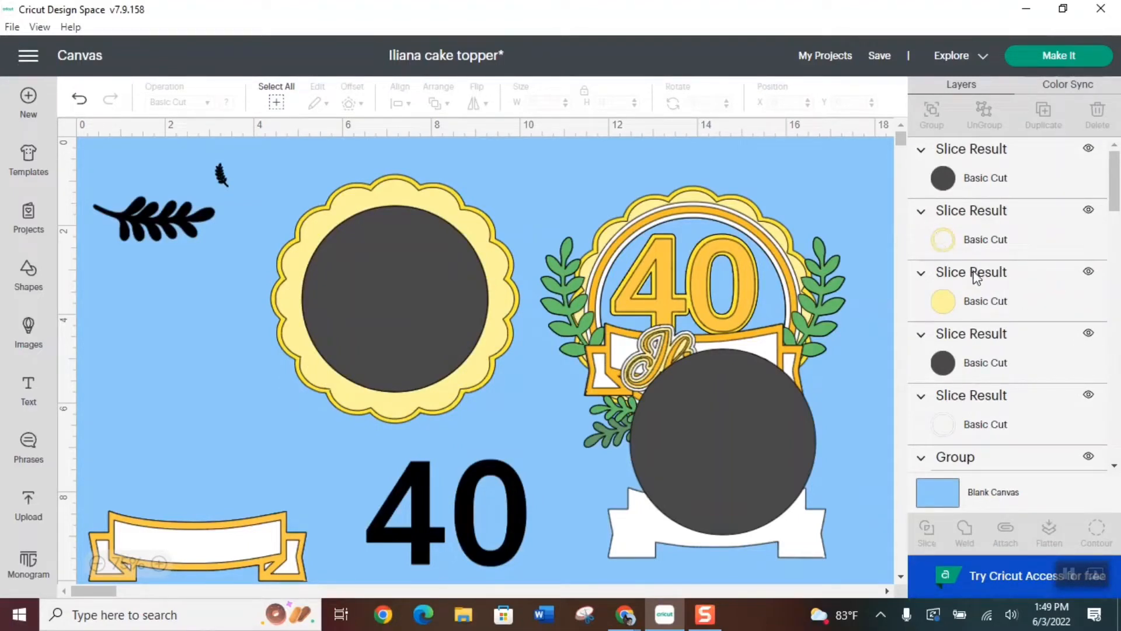
{"action": "left_click", "coordinate": [968, 297]}
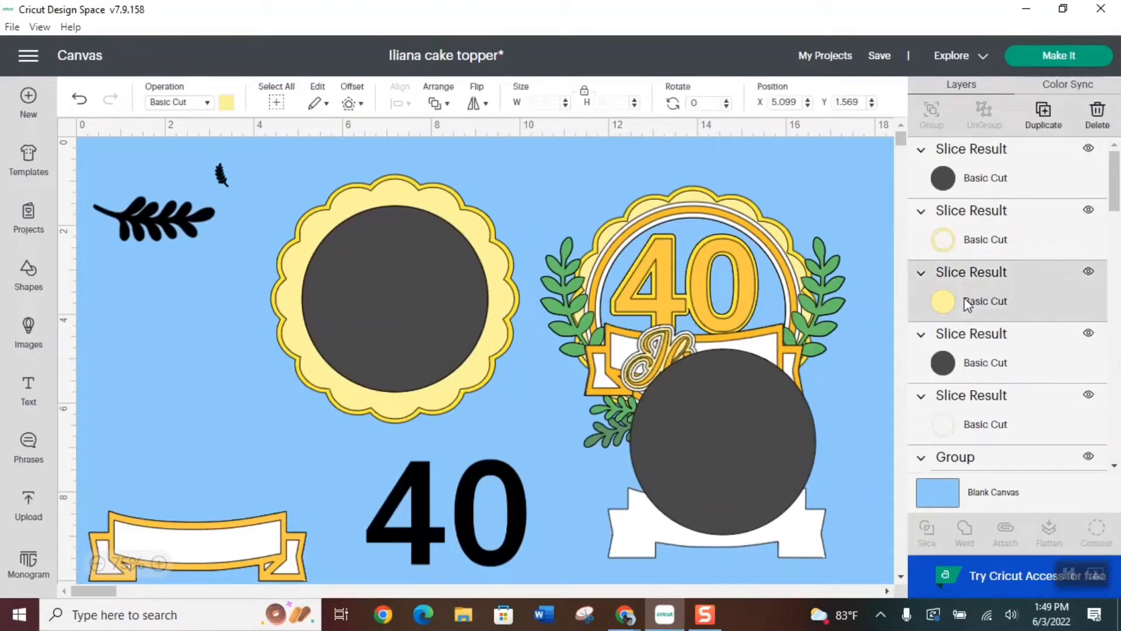
{"action": "left_click", "coordinate": [1090, 112]}
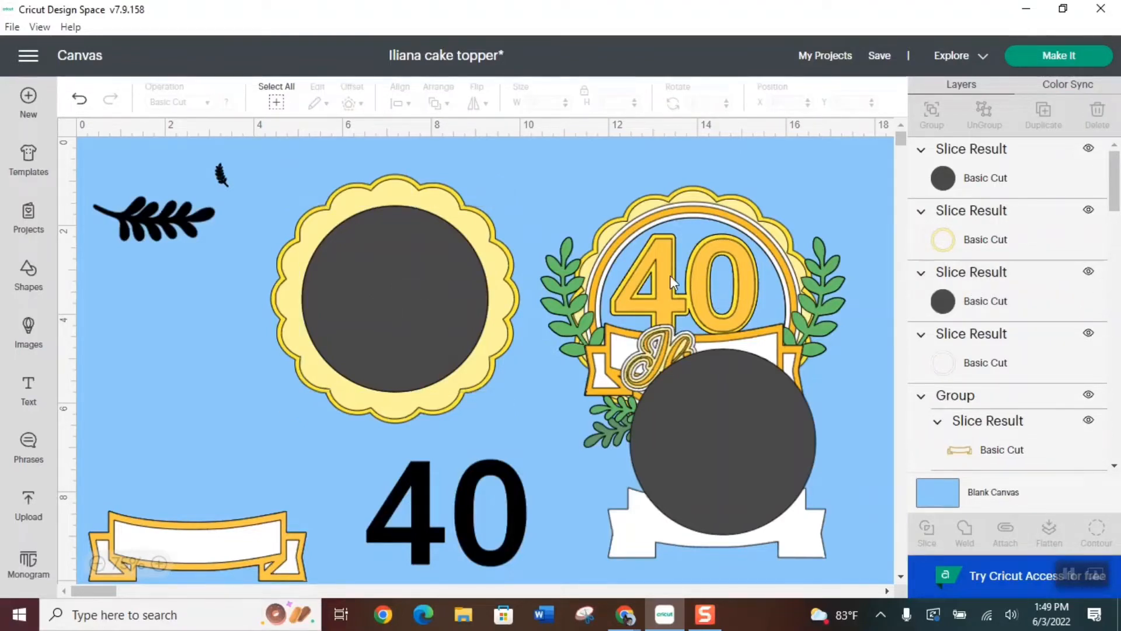
Slice a circular hole in the larger bright yellow scalloped layer with the dark disc and delete the cut-out yellow piece
{"action": "left_click", "coordinate": [421, 287]}
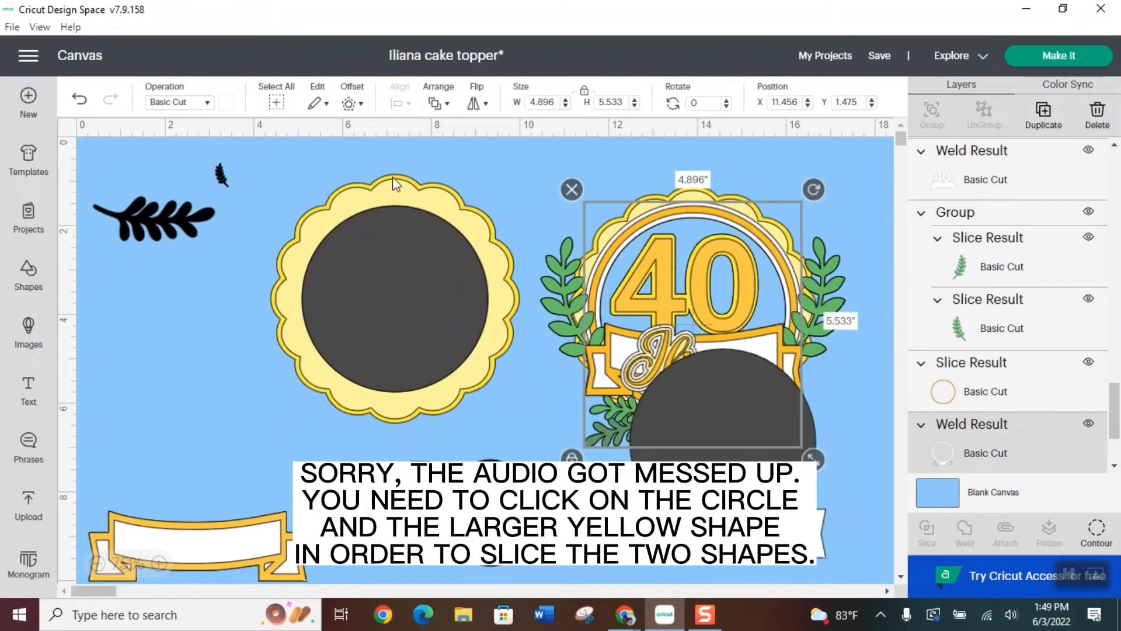
{"action": "left_click", "coordinate": [396, 184]}
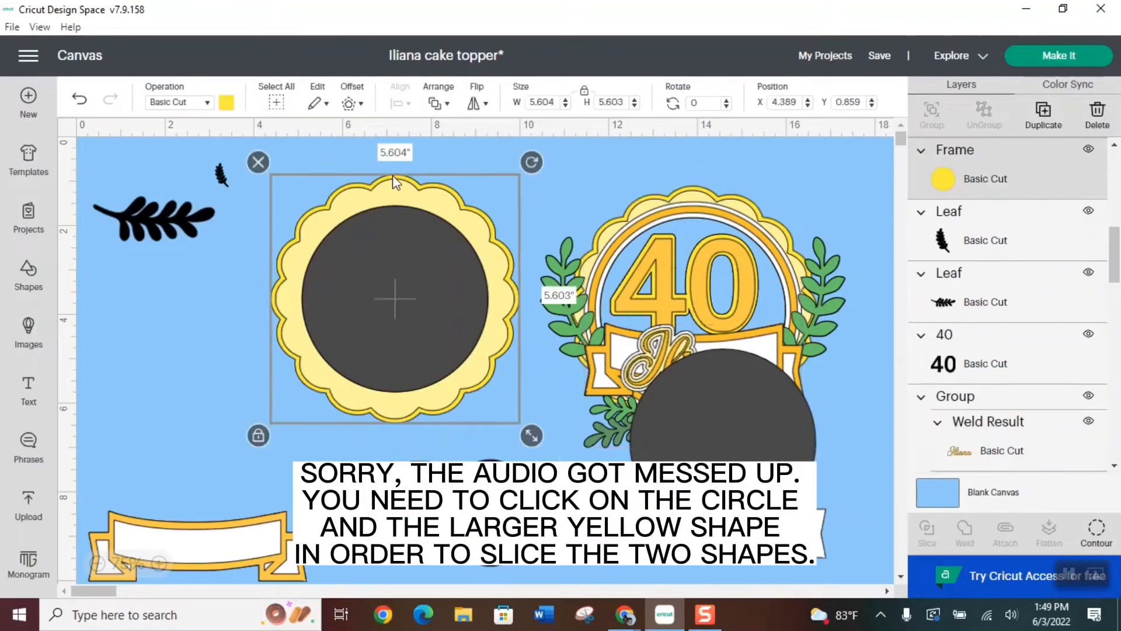
{"action": "left_click", "coordinate": [403, 279], "text": "shift"}
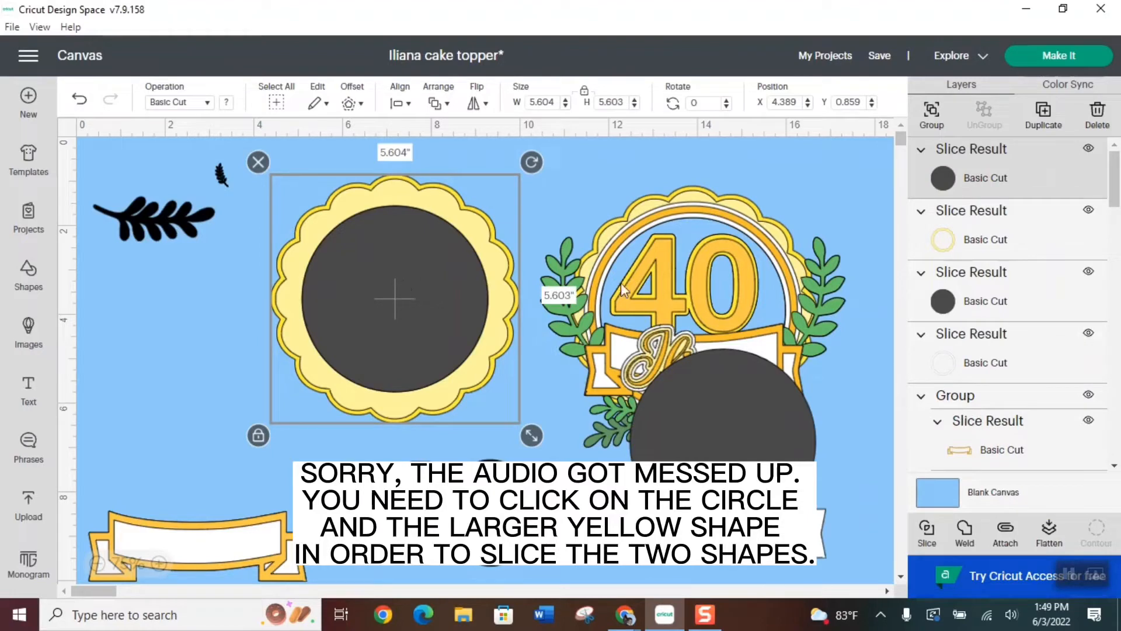
{"action": "left_click", "coordinate": [927, 530]}
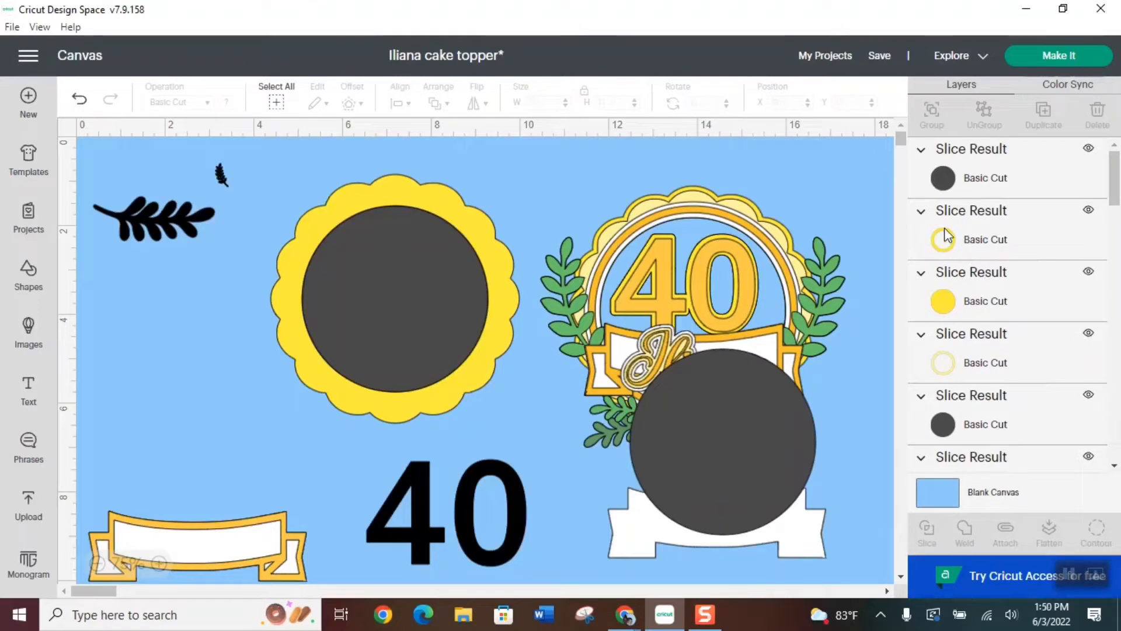
{"action": "left_click", "coordinate": [1001, 299]}
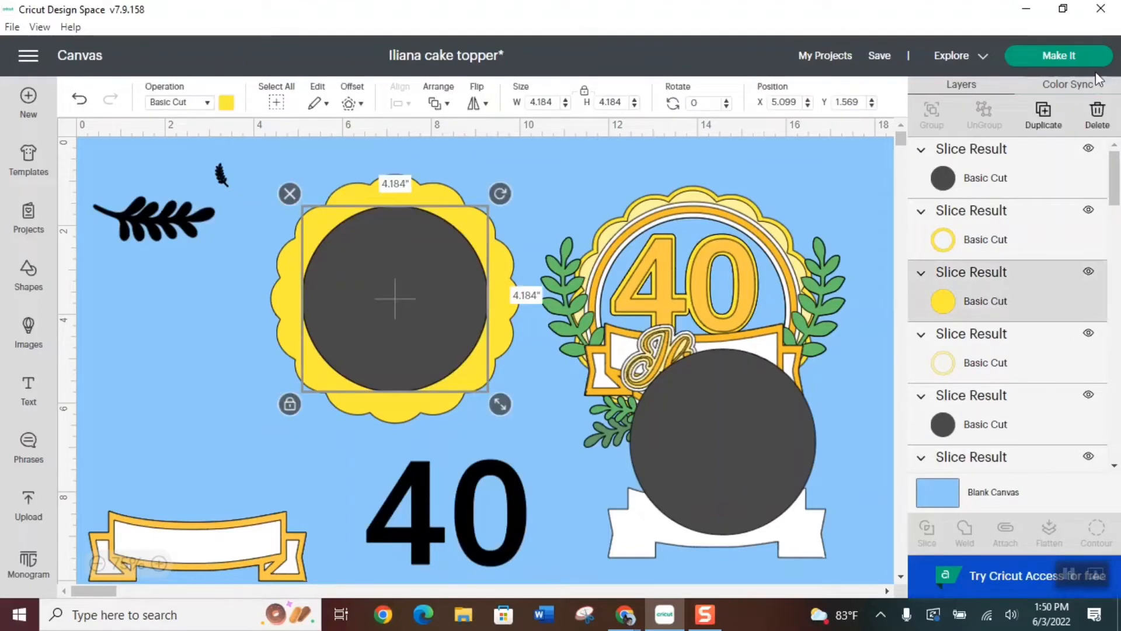
{"action": "left_click", "coordinate": [1098, 113]}
{"action": "left_click", "coordinate": [1001, 178]}
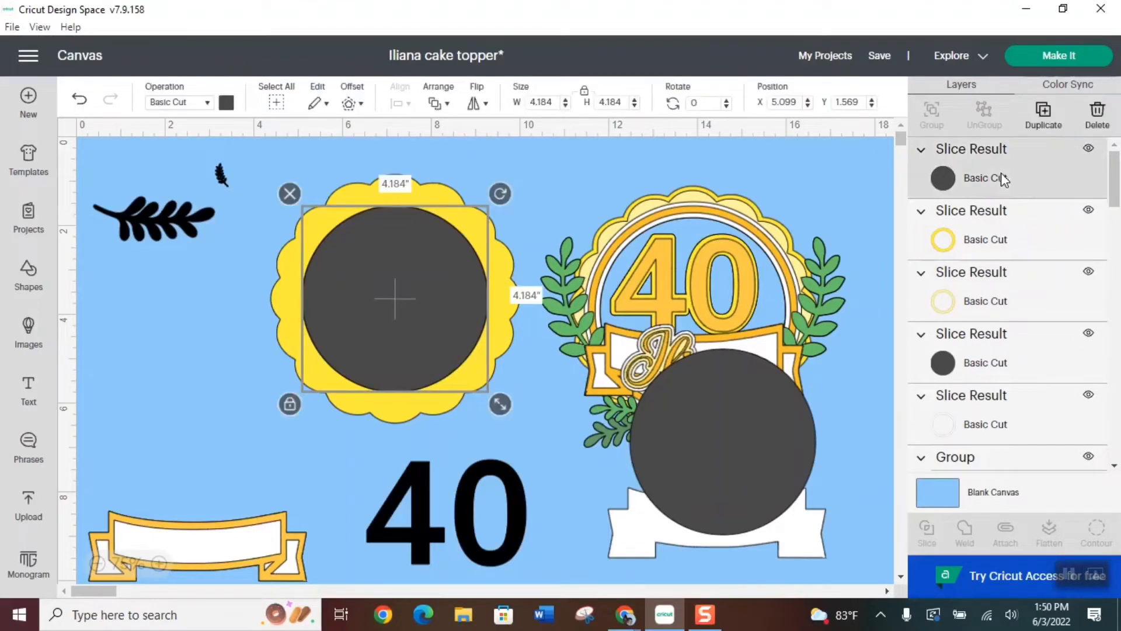
{"action": "left_click", "coordinate": [1098, 117]}
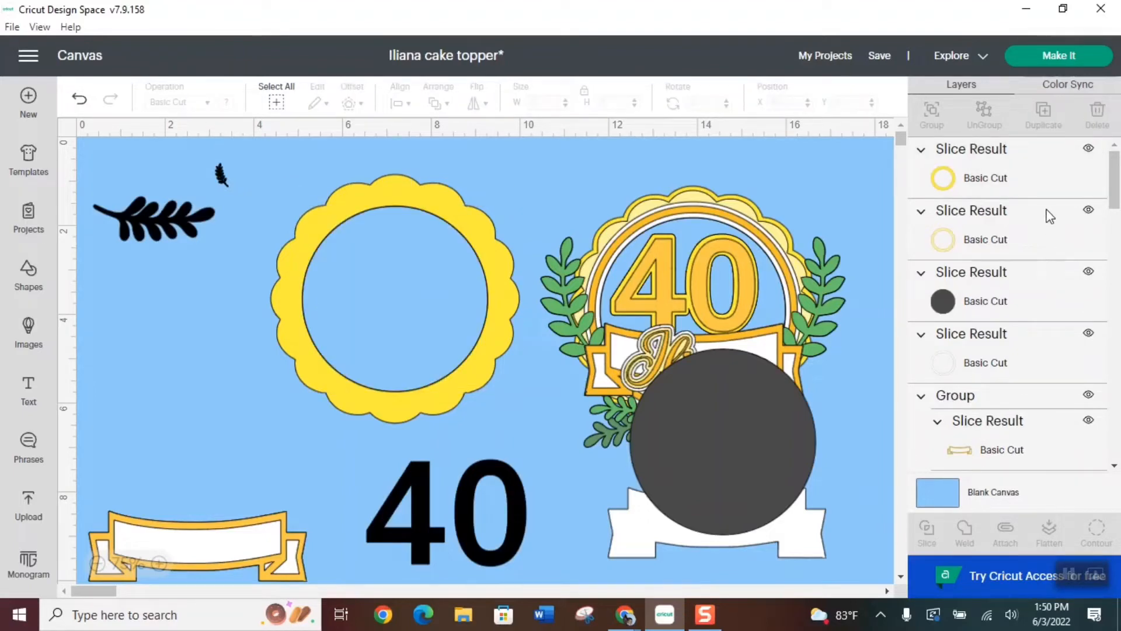
{"action": "left_click", "coordinate": [79, 99]}
Move the dark disc off the scalloped background onto the sample and send the bright yellow scalloped layer to the back
{"action": "left_click_drag", "start_coordinate": [394, 290], "coordinate": [707, 403]}
{"action": "left_click", "coordinate": [466, 223]}
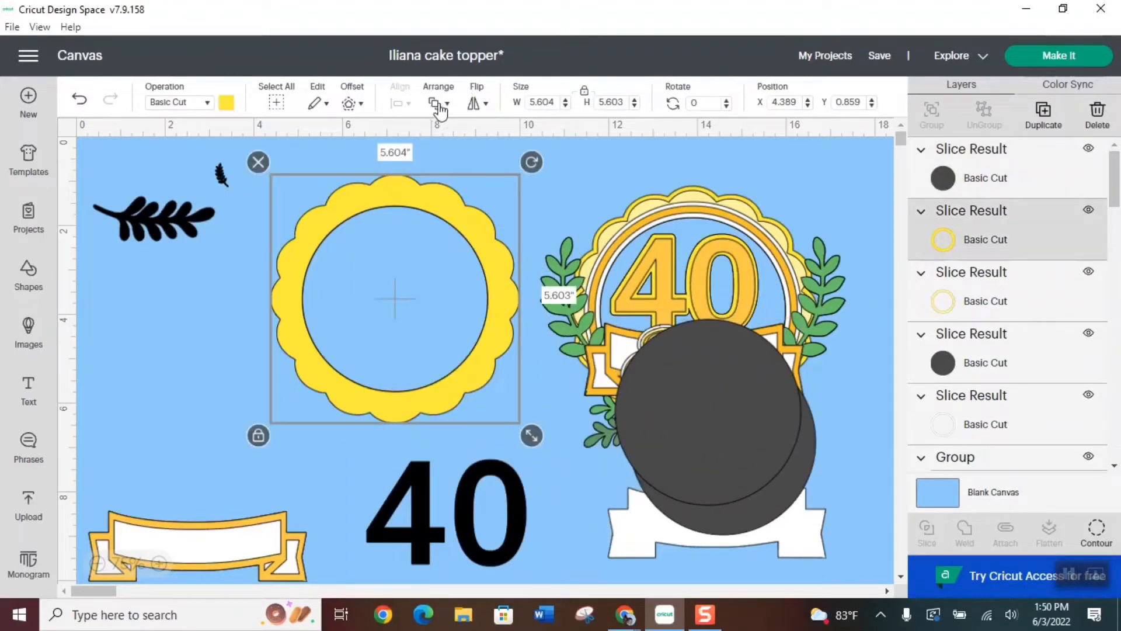
{"action": "left_click", "coordinate": [443, 104]}
{"action": "left_click", "coordinate": [488, 188]}
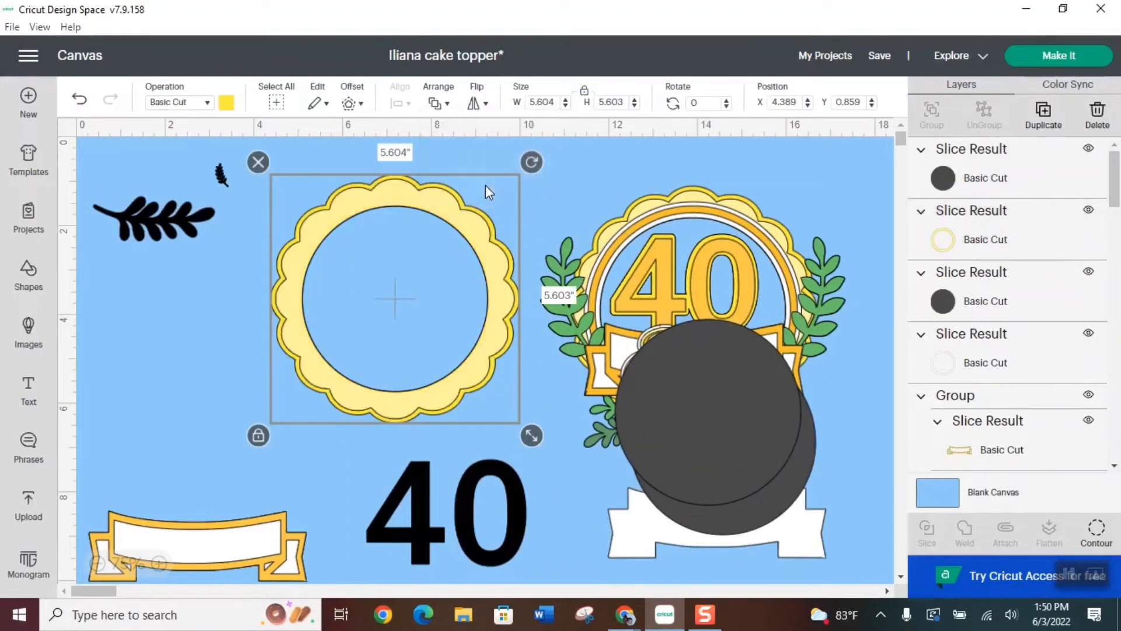
Send the pale yellow scalloped layer backward until it lies behind the white ring
{"action": "left_click", "coordinate": [465, 219]}
{"action": "left_click", "coordinate": [439, 103]}
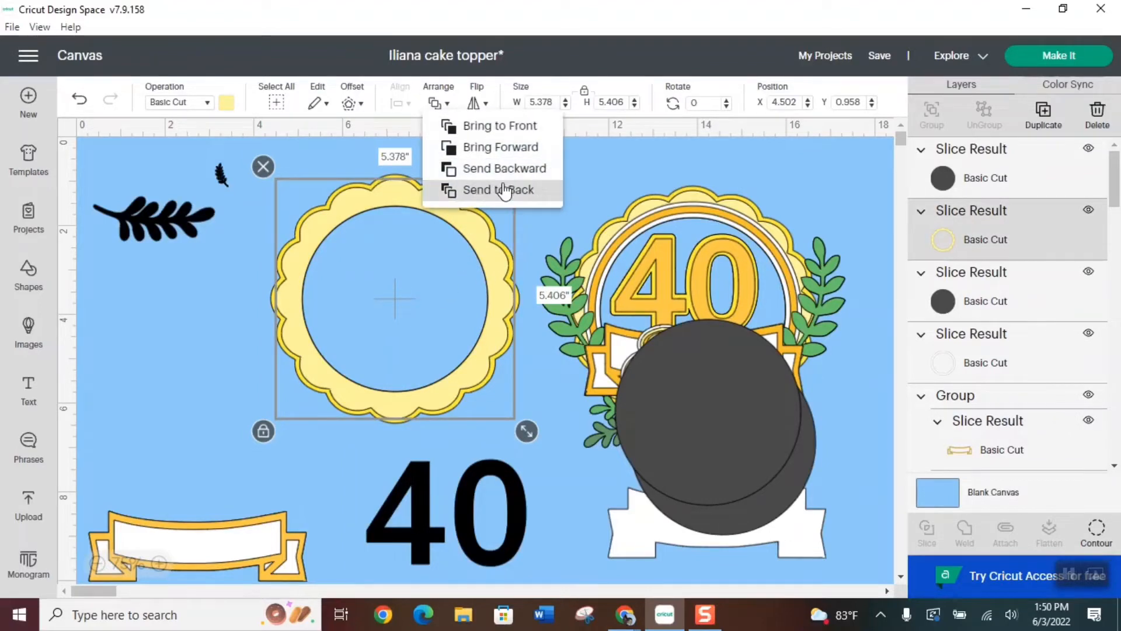
{"action": "left_click", "coordinate": [504, 169]}
{"action": "left_click", "coordinate": [439, 104]}
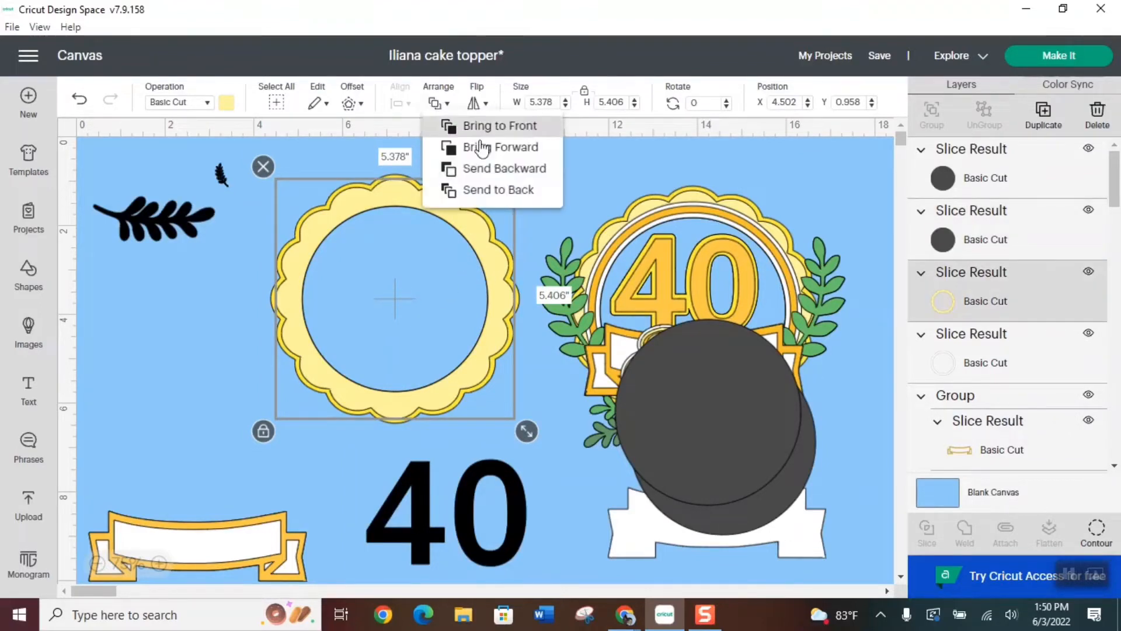
{"action": "left_click", "coordinate": [506, 170]}
{"action": "left_click", "coordinate": [605, 181]}
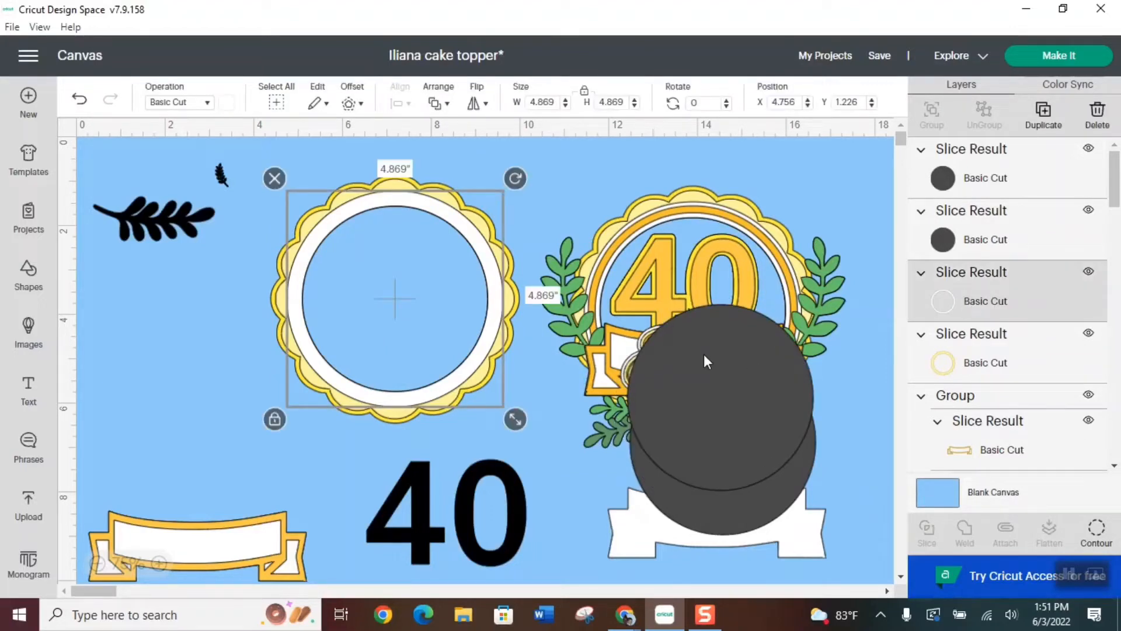
Move one dark disc over the sample's circular opening and the other one off the sample onto the black 40
{"action": "left_click", "coordinate": [707, 368]}
{"action": "left_click_drag", "start_coordinate": [718, 402], "coordinate": [692, 307]}
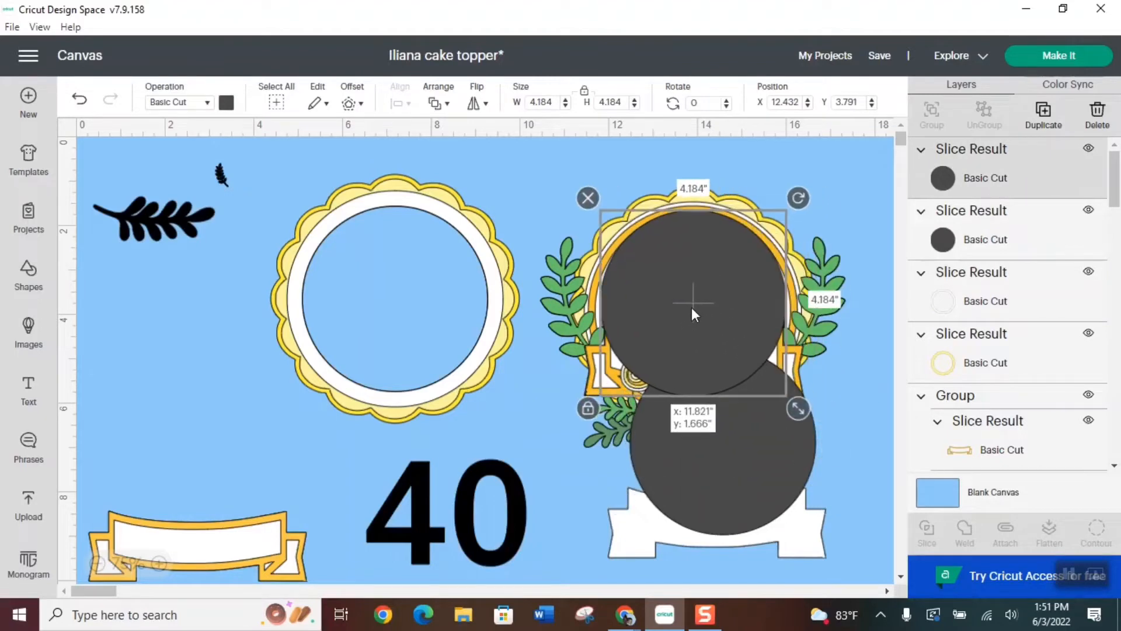
{"action": "left_click", "coordinate": [734, 457]}
{"action": "left_click_drag", "start_coordinate": [764, 445], "coordinate": [500, 486]}
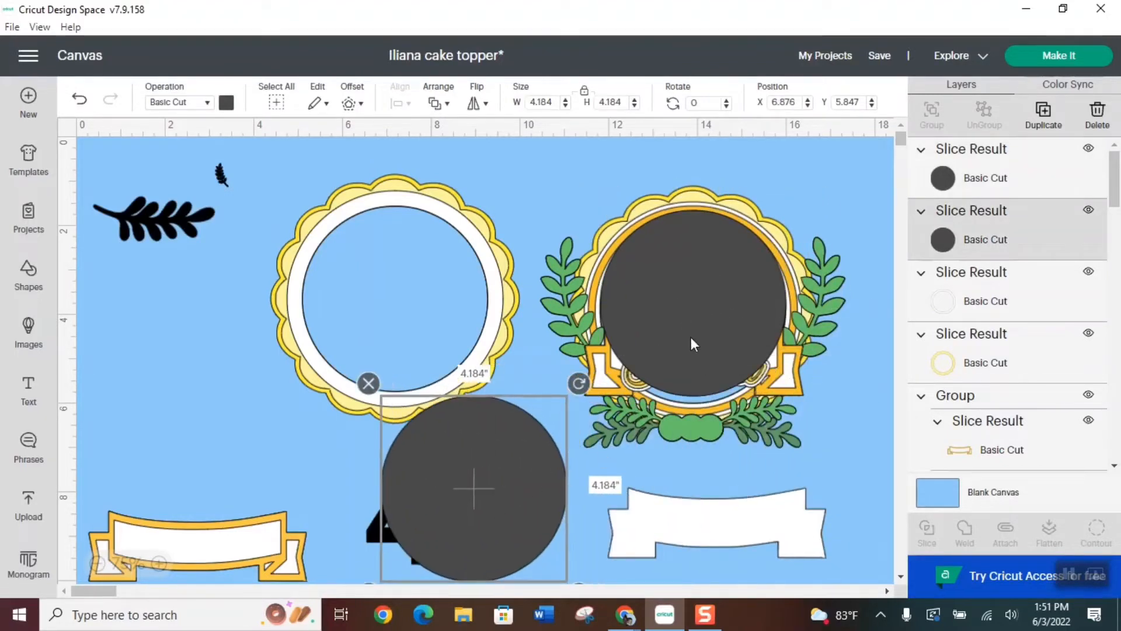
Enlarge the disc on the sample to 4.684 in to match the gold ring's outer edge, then move it onto the scalloped background
{"action": "left_click_drag", "start_coordinate": [716, 286], "coordinate": [715, 285]}
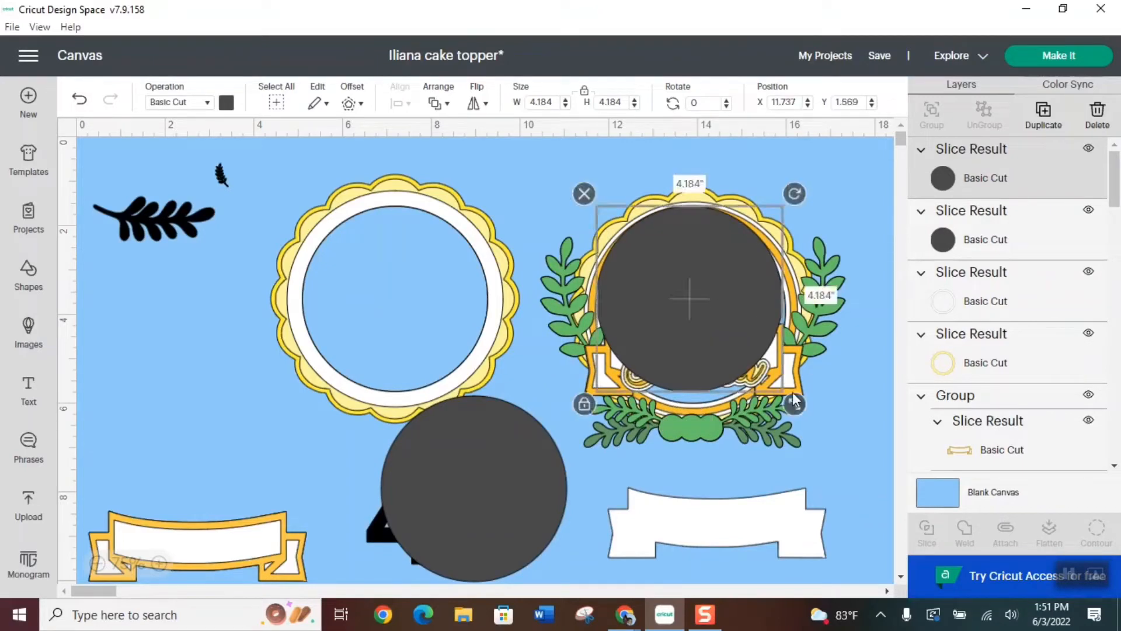
{"action": "left_click_drag", "start_coordinate": [794, 407], "coordinate": [803, 418]}
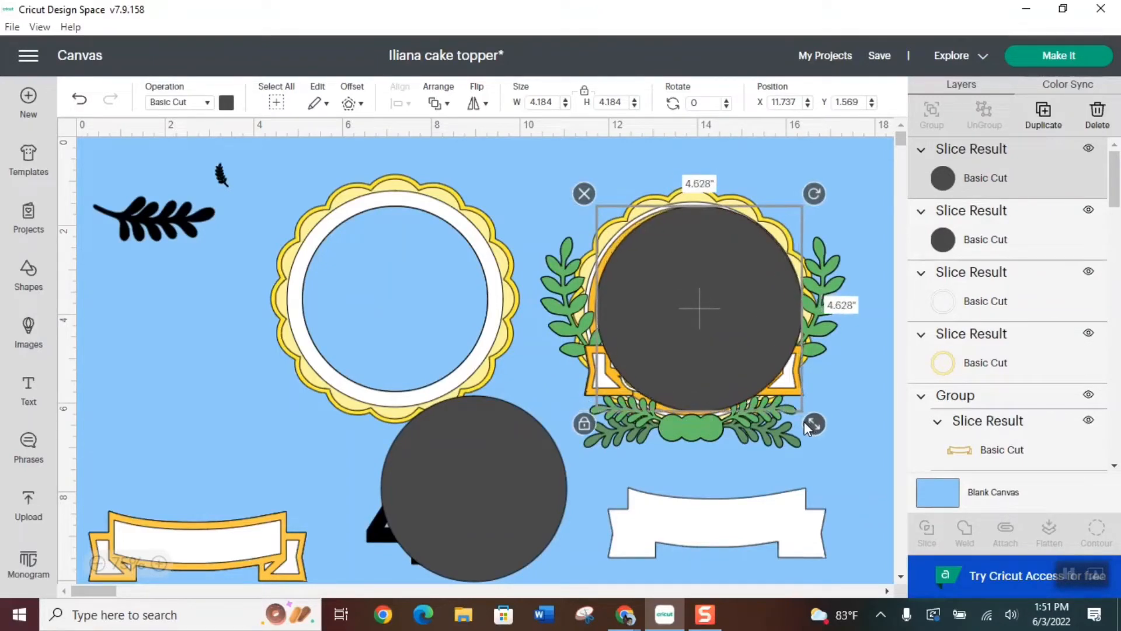
{"action": "mouse_move", "coordinate": [737, 346]}
{"action": "left_mouse_down"}
{"action": "mouse_move", "coordinate": [737, 356]}
{"action": "mouse_move", "coordinate": [737, 340]}
{"action": "left_mouse_up"}
{"action": "left_click_drag", "start_coordinate": [807, 427], "coordinate": [807, 422]}
{"action": "left_click_drag", "start_coordinate": [742, 297], "coordinate": [443, 285]}
Resize the other dark disc to 4.369 in against the inner edge of the sample's gold ring and move it beside the scalloped background
{"action": "left_click_drag", "start_coordinate": [472, 480], "coordinate": [694, 304]}
{"action": "left_click_drag", "start_coordinate": [801, 418], "coordinate": [801, 420]}
{"action": "left_click_drag", "start_coordinate": [733, 337], "coordinate": [528, 380]}
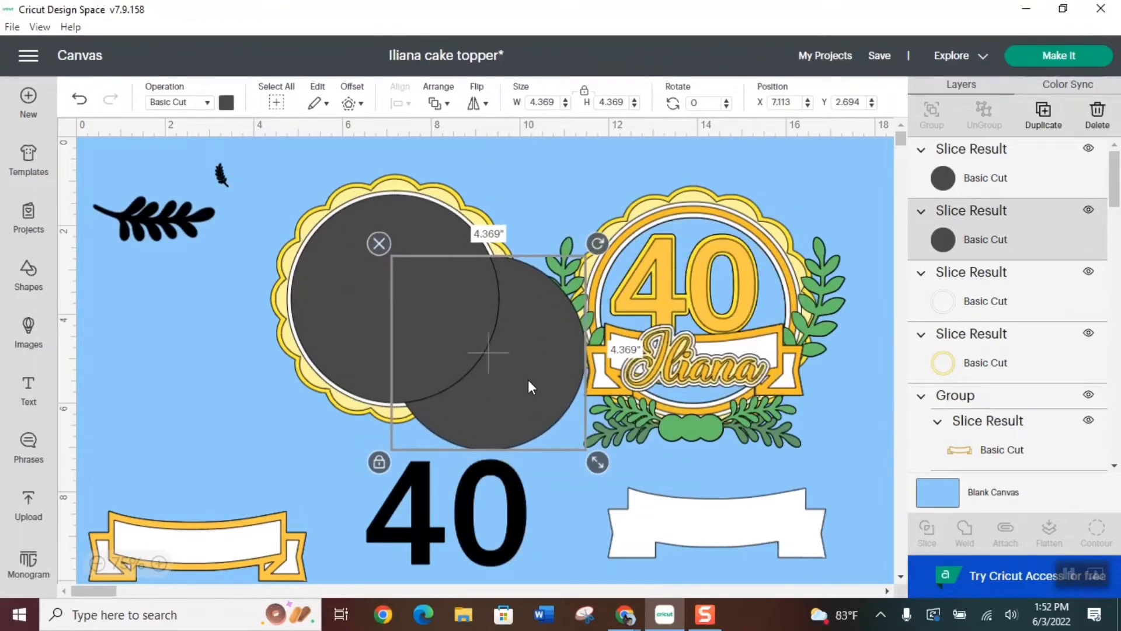
Bring the smaller disc to the front over the larger one, center-align both and slice them
{"action": "left_click", "coordinate": [442, 104]}
{"action": "left_click", "coordinate": [510, 129]}
{"action": "left_click_drag", "start_coordinate": [512, 368], "coordinate": [453, 337]}
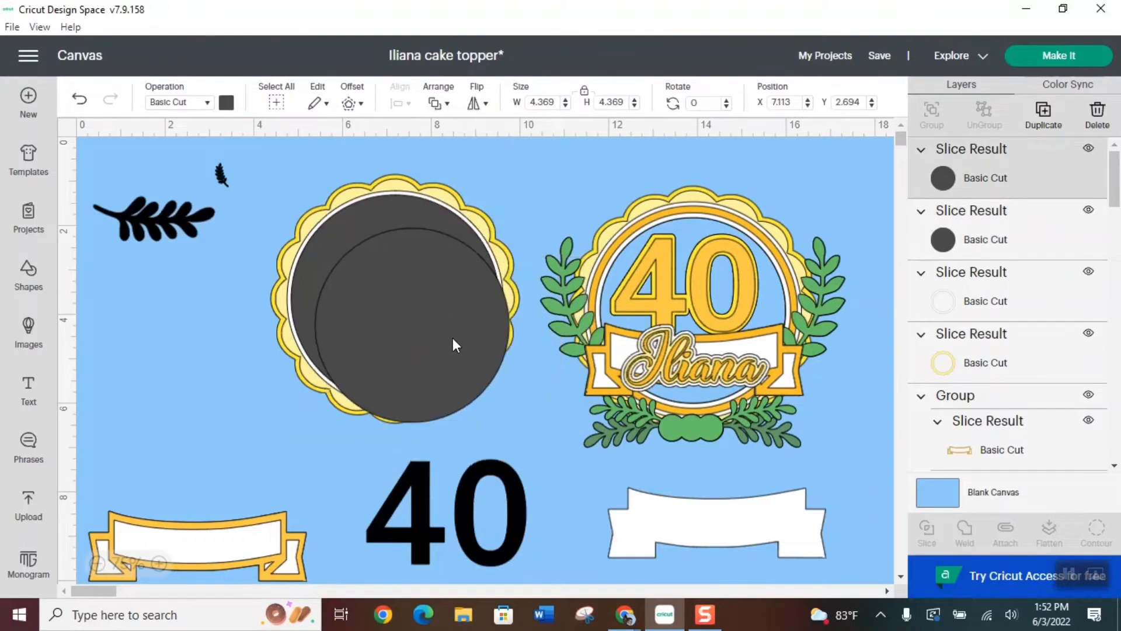
{"action": "left_click", "coordinate": [366, 210], "text": "shift"}
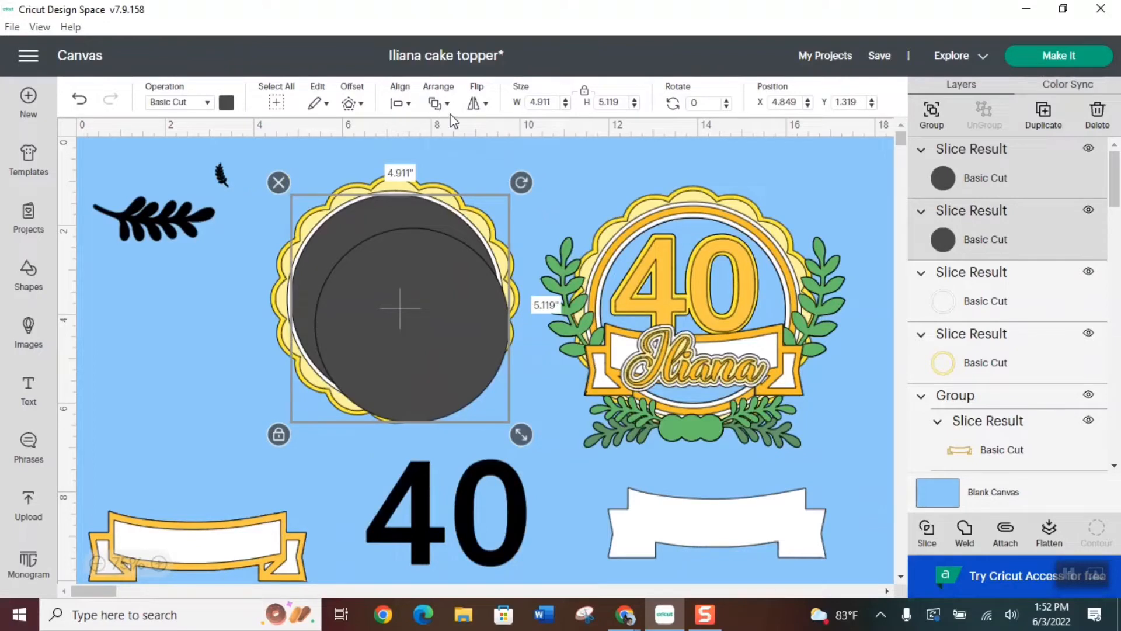
{"action": "left_click", "coordinate": [401, 106]}
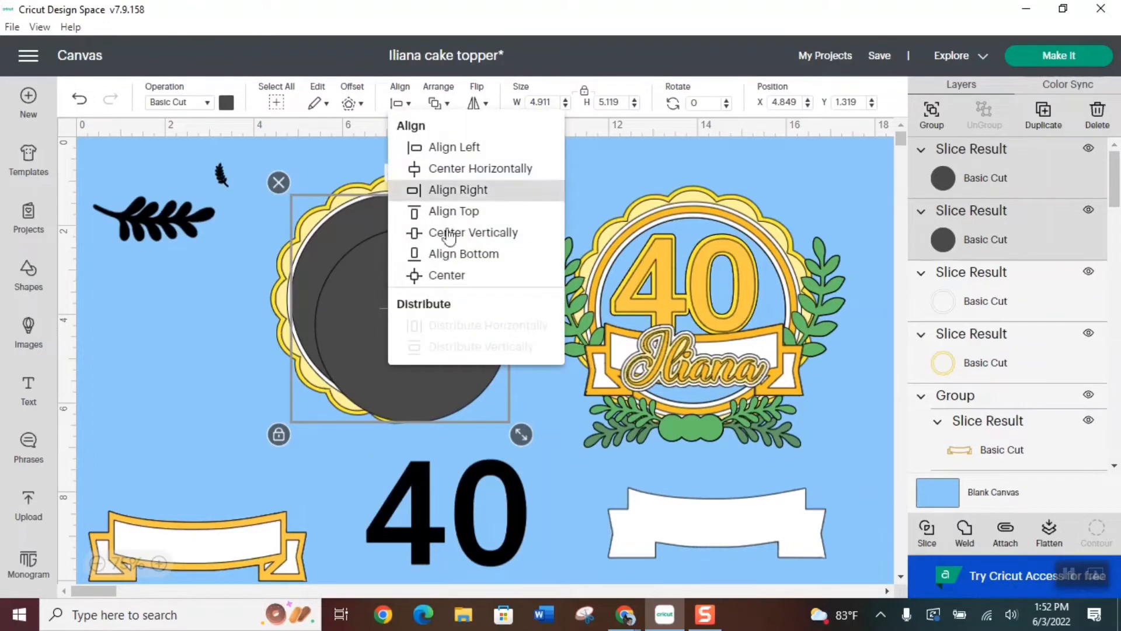
{"action": "left_click", "coordinate": [439, 278]}
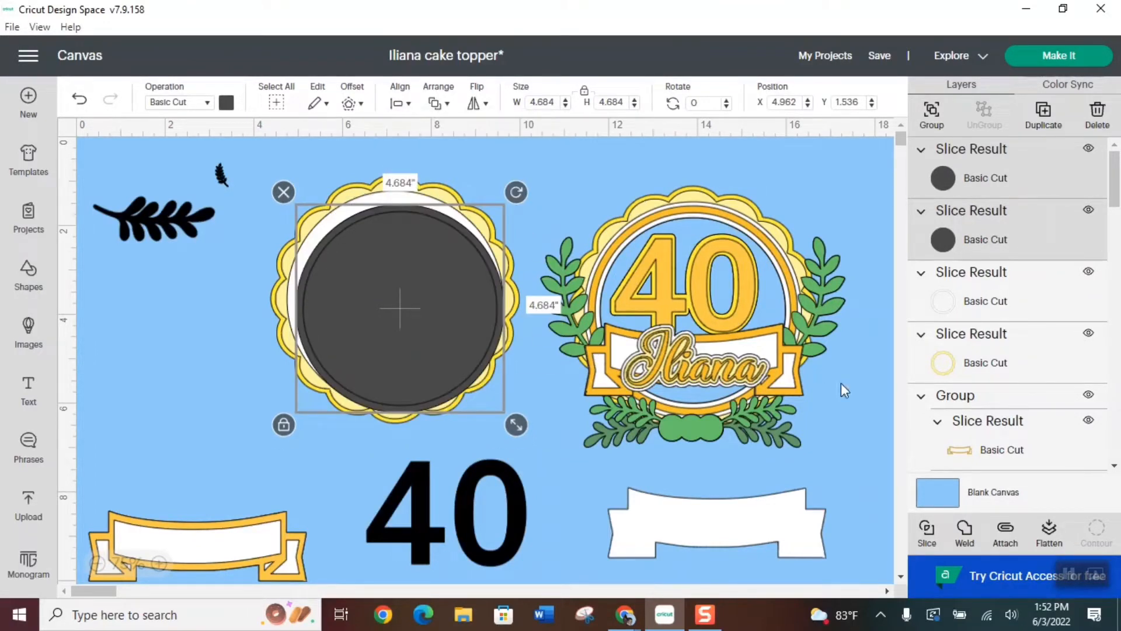
{"action": "left_click", "coordinate": [927, 529]}
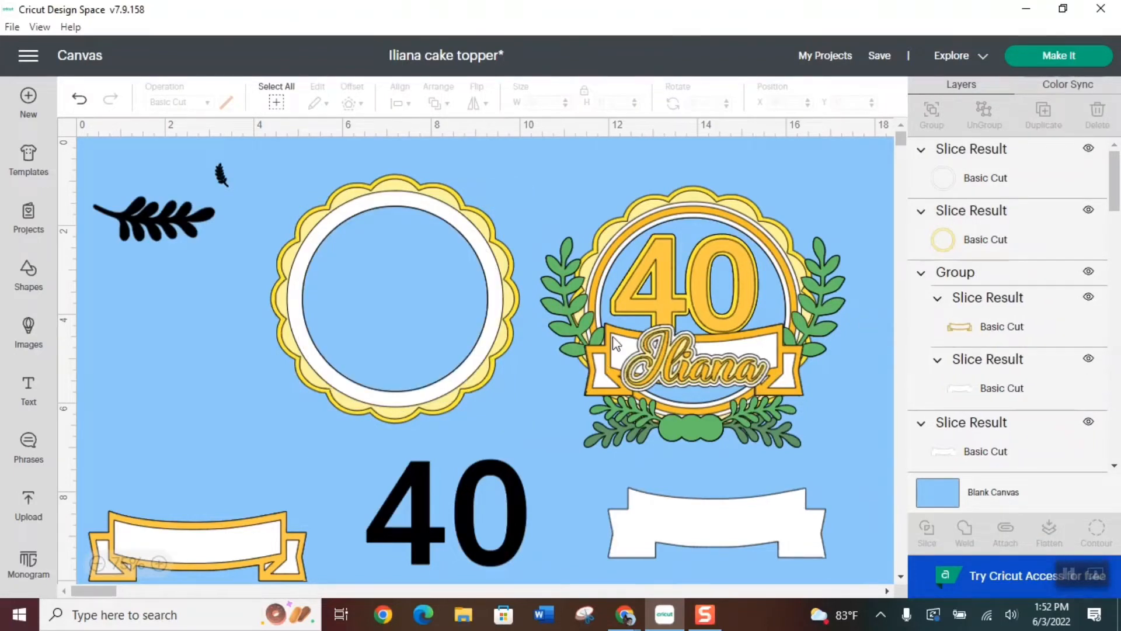
Move the sliced ring off the scalloped background and delete the leftover dark discs
{"action": "left_click_drag", "start_coordinate": [411, 287], "coordinate": [580, 377]}
{"action": "left_click_drag", "start_coordinate": [376, 261], "coordinate": [584, 358]}
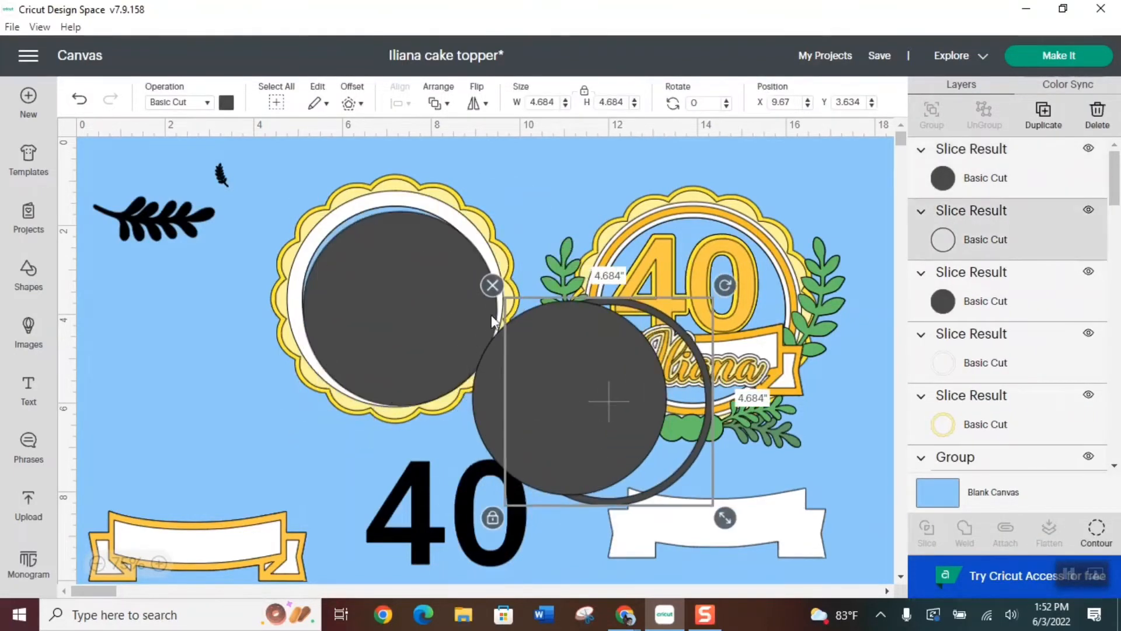
{"action": "left_click", "coordinate": [494, 381]}
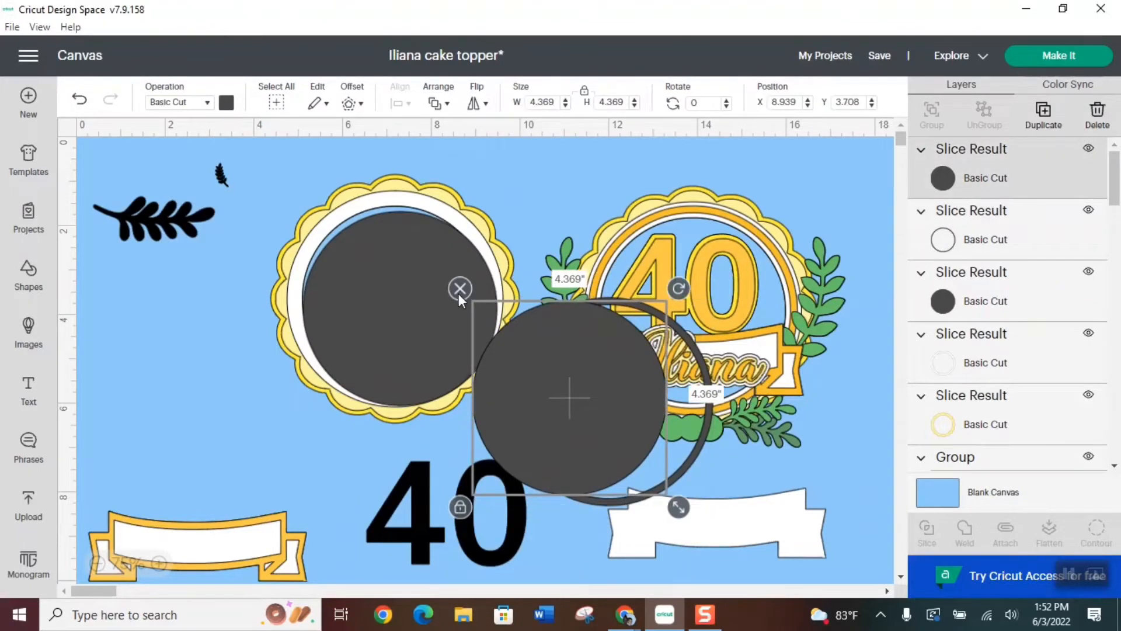
{"action": "key", "text": "Delete"}
{"action": "left_click", "coordinate": [413, 301]}
{"action": "left_click", "coordinate": [290, 200]}
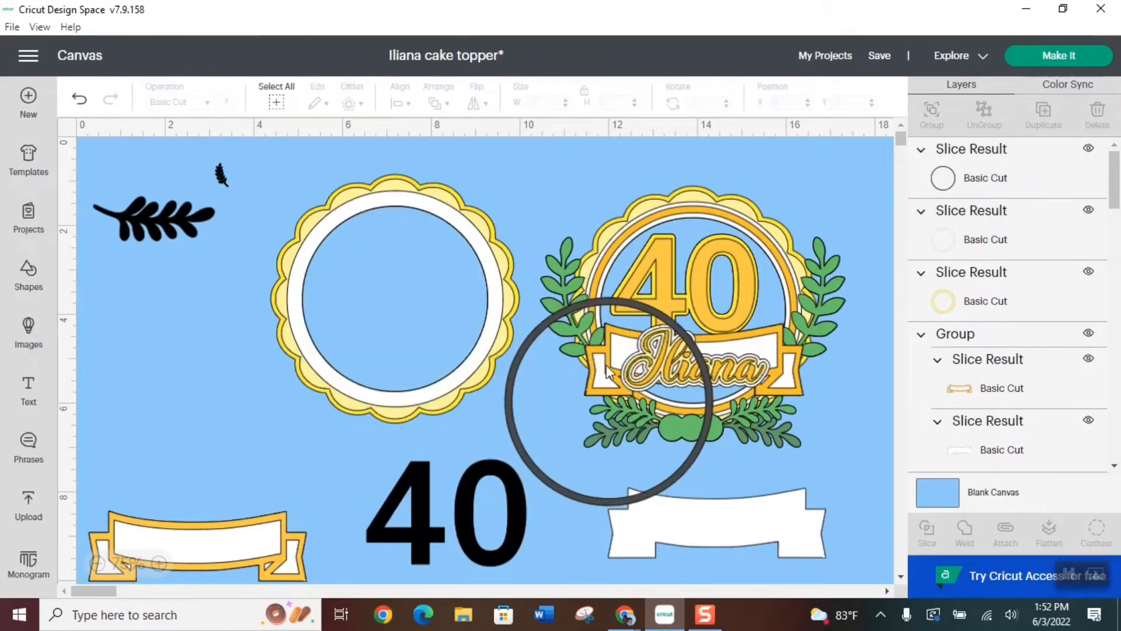
Place the thin dark ring over the white ring on the scalloped background and color it the banner's gold-orange
{"action": "left_click_drag", "start_coordinate": [617, 300], "coordinate": [392, 194]}
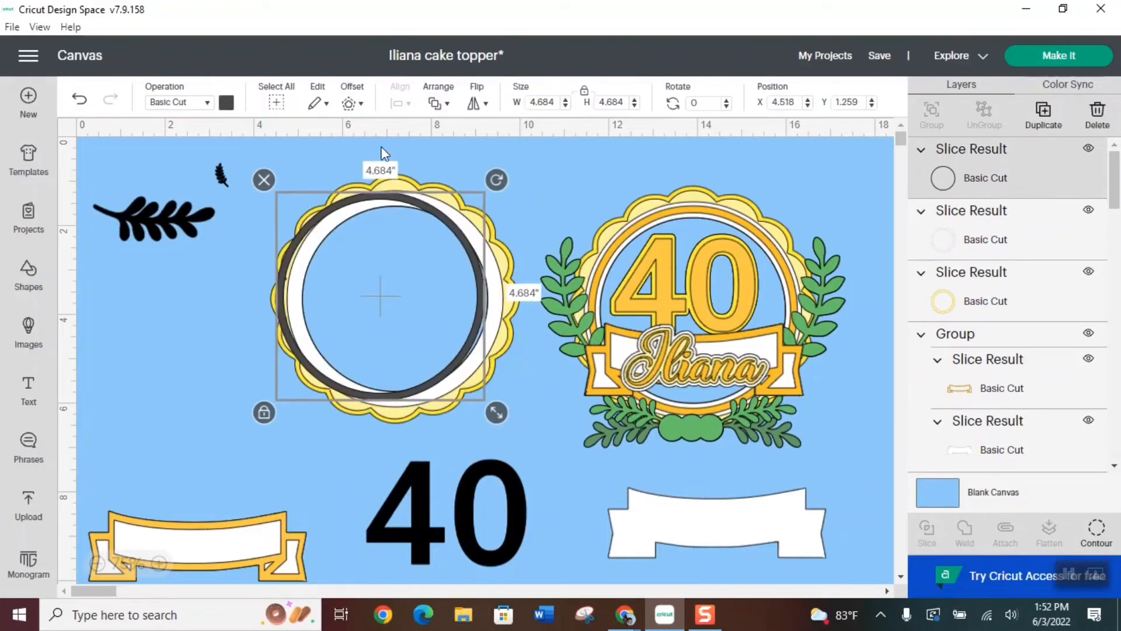
{"action": "left_click", "coordinate": [226, 102]}
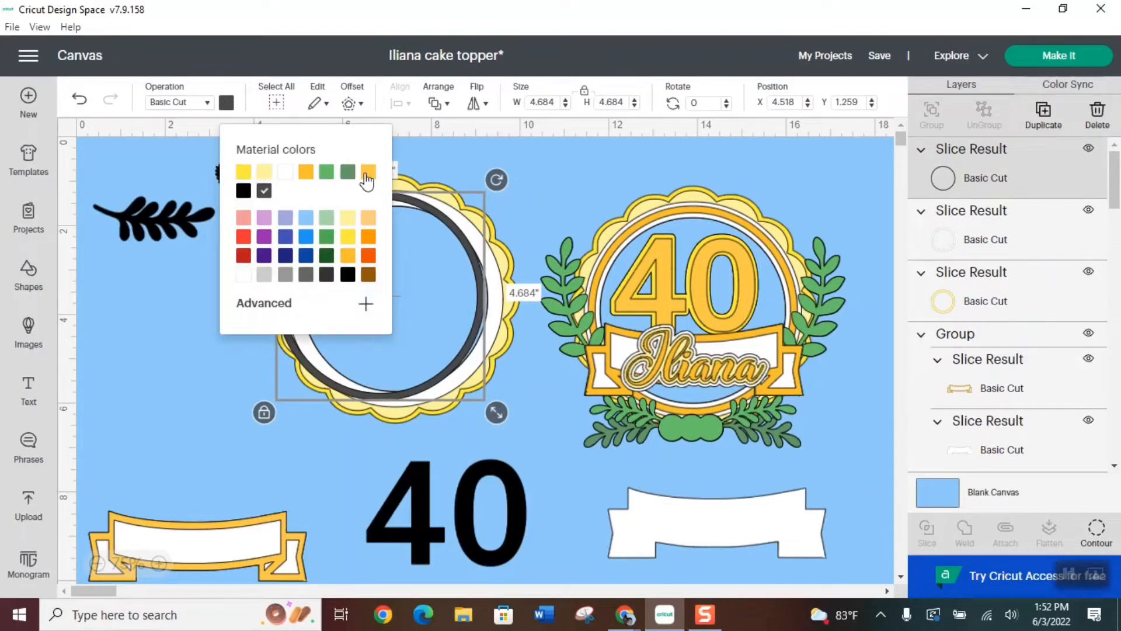
{"action": "left_click", "coordinate": [367, 174]}
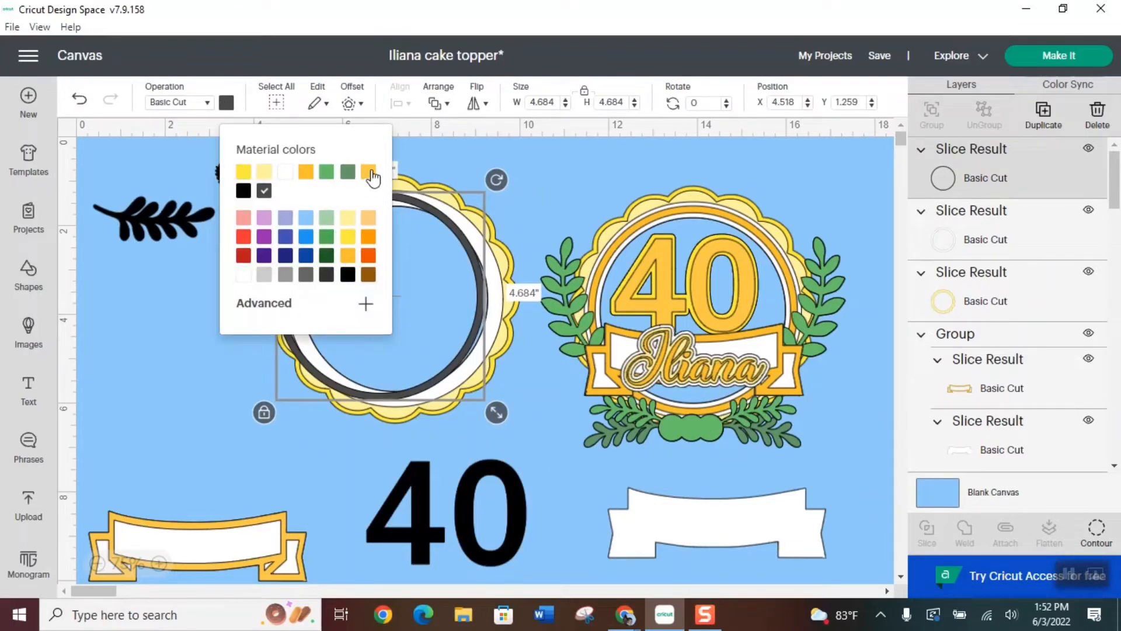
{"action": "left_click", "coordinate": [556, 199]}
{"action": "left_click_drag", "start_coordinate": [384, 195], "coordinate": [403, 199]}
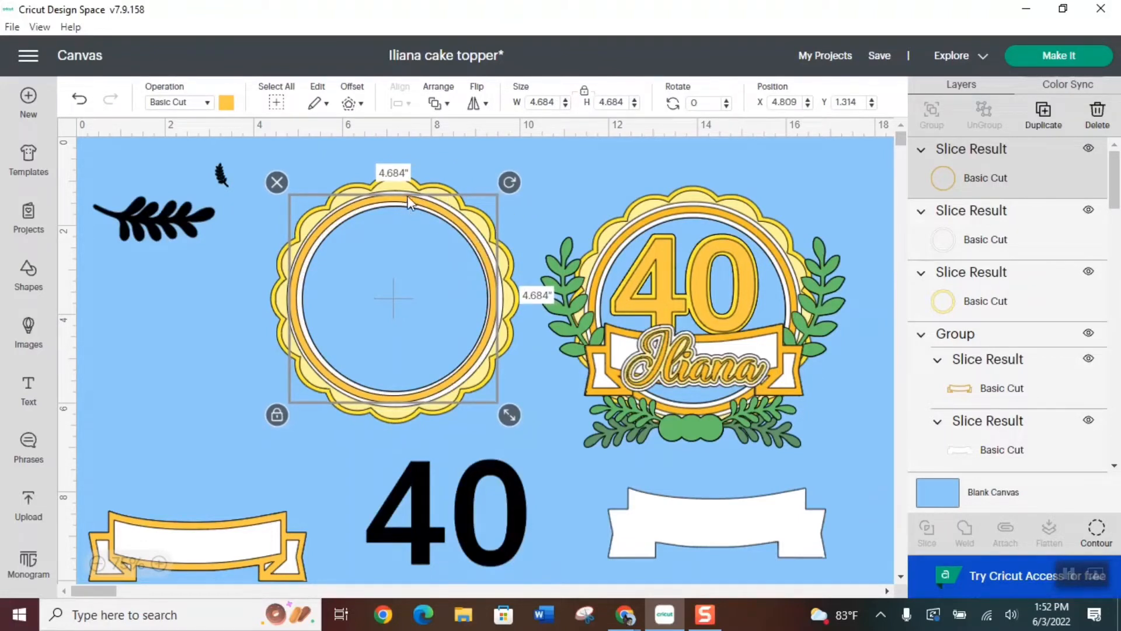
Center-align the thin gold ring with the white ring
{"action": "left_click", "coordinate": [388, 191]}
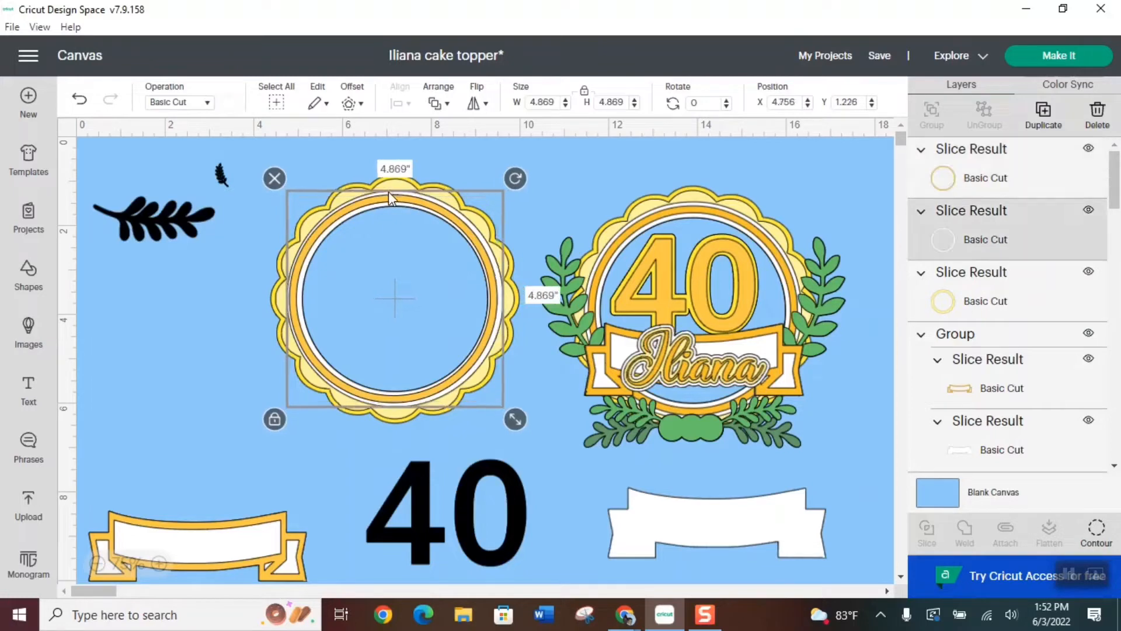
{"action": "left_click", "coordinate": [396, 206], "text": "shift"}
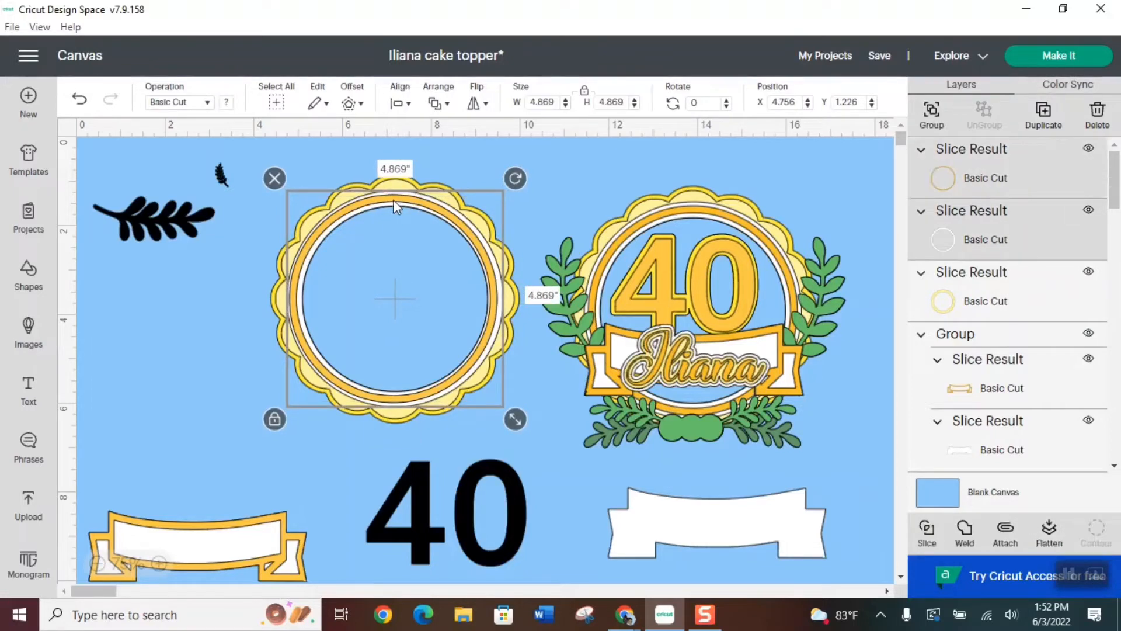
{"action": "left_click", "coordinate": [401, 103]}
{"action": "left_click", "coordinate": [441, 269]}
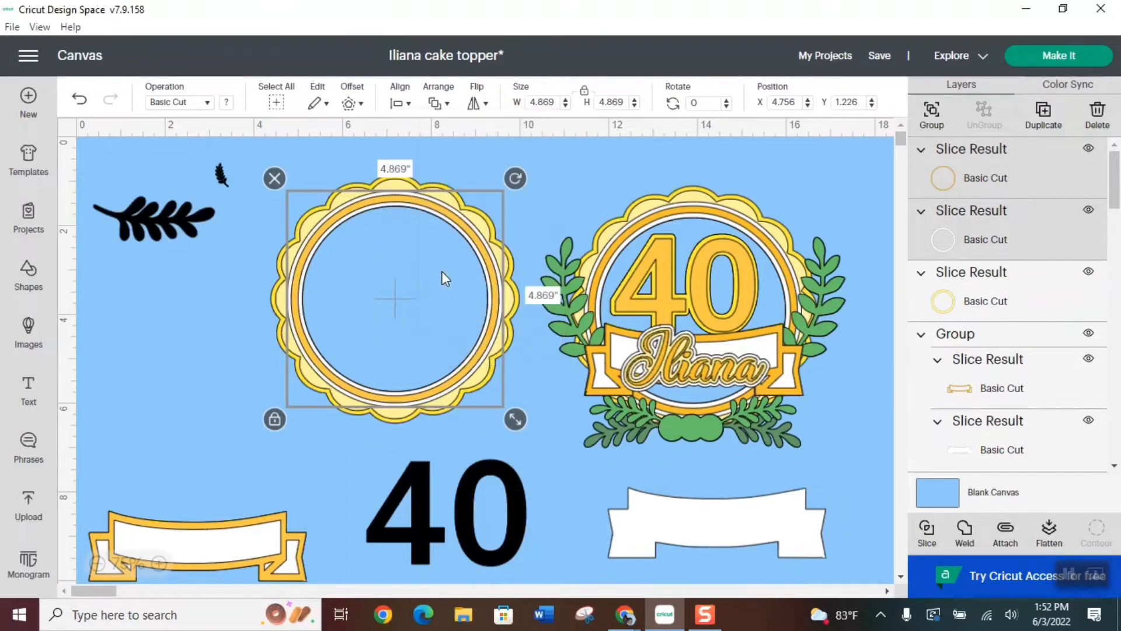
Move the black 40 over the sample's number and resize it to 3.477 in wide by 2.321 in high to match
{"action": "left_click", "coordinate": [483, 506]}
{"action": "left_click_drag", "start_coordinate": [485, 548], "coordinate": [699, 307]}
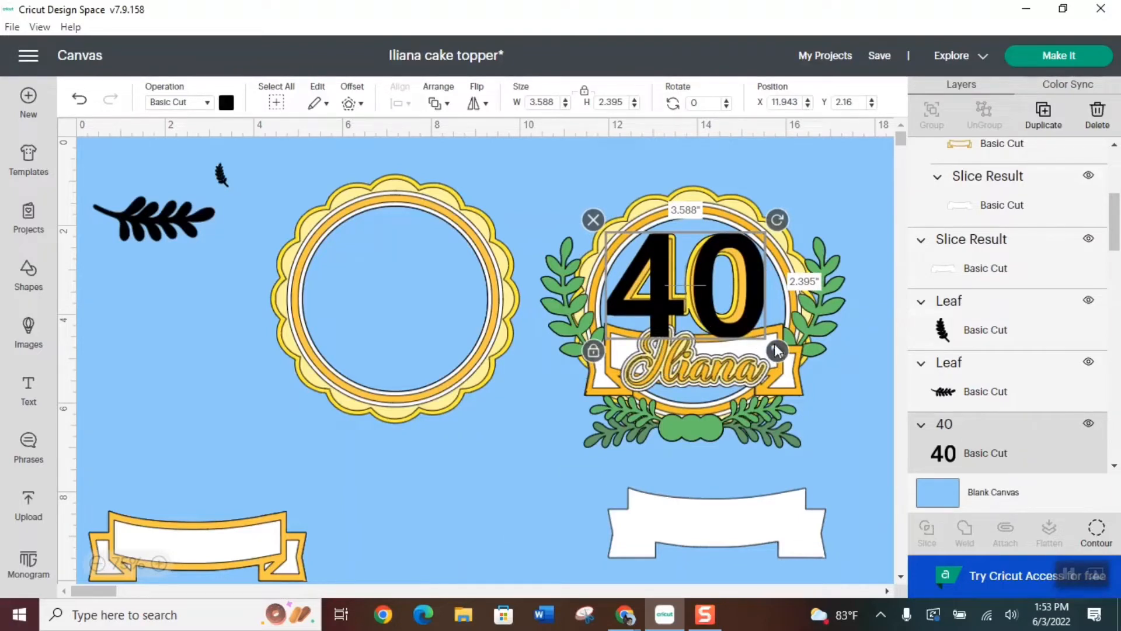
{"action": "left_click_drag", "start_coordinate": [776, 350], "coordinate": [772, 347]}
{"action": "left_click_drag", "start_coordinate": [721, 320], "coordinate": [726, 320]}
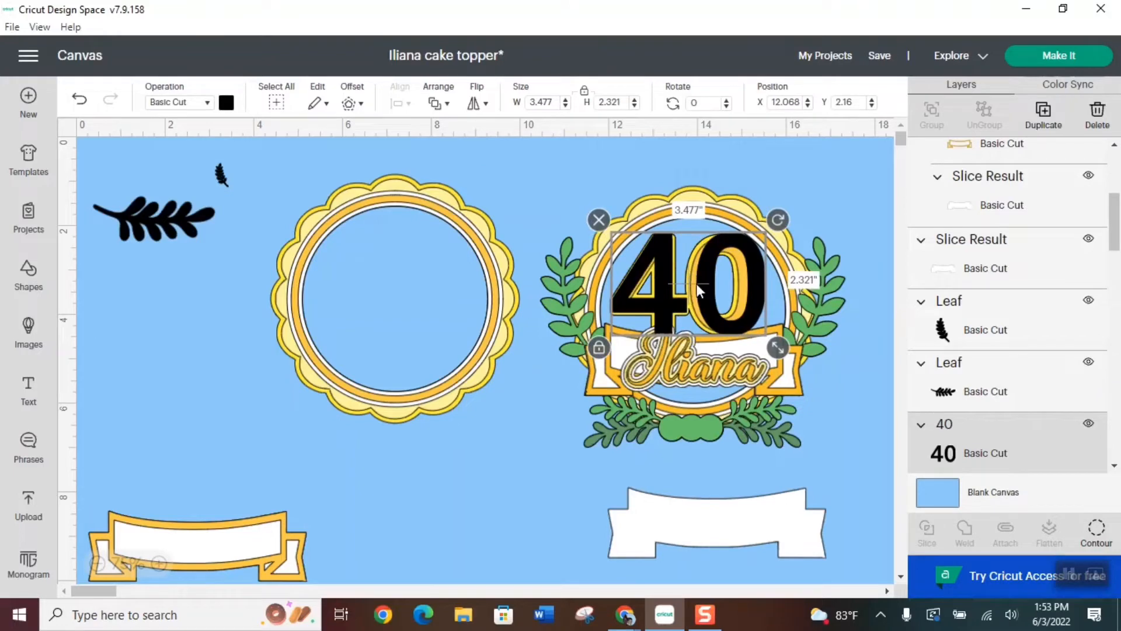
Move the black 40 off the sample to the area below and duplicate it
{"action": "left_click_drag", "start_coordinate": [696, 282], "coordinate": [602, 462]}
{"action": "left_click", "coordinate": [1044, 113]}
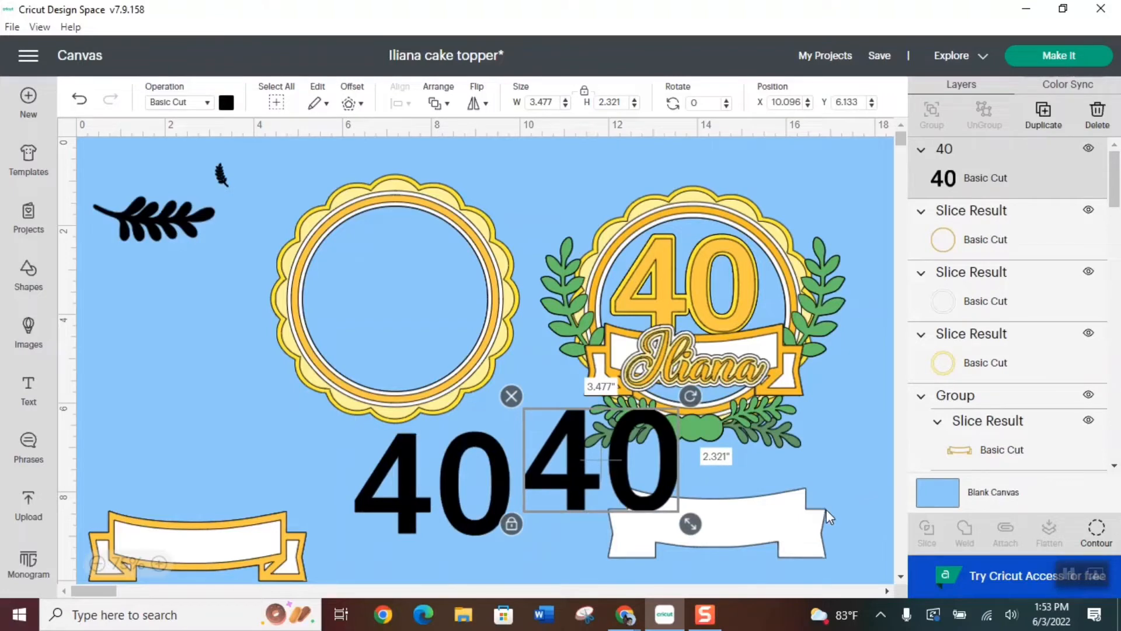
Hide the contours of the 0 in the duplicated black 40 so only the 4 remains
{"action": "left_click", "coordinate": [1097, 531]}
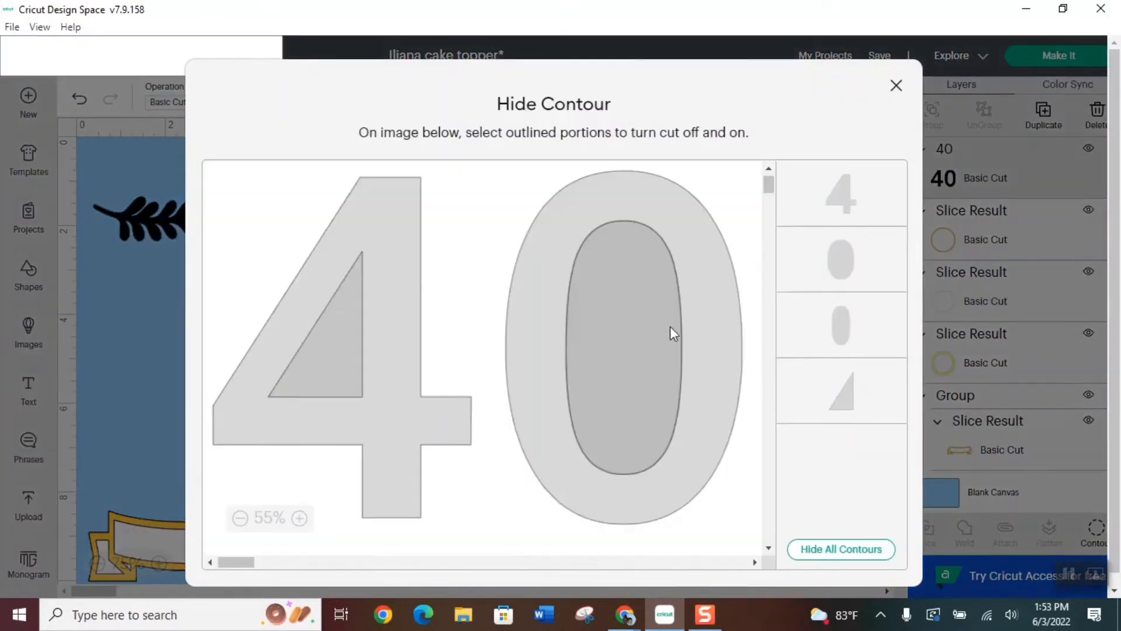
{"action": "left_click", "coordinate": [540, 326]}
{"action": "left_click", "coordinate": [611, 334]}
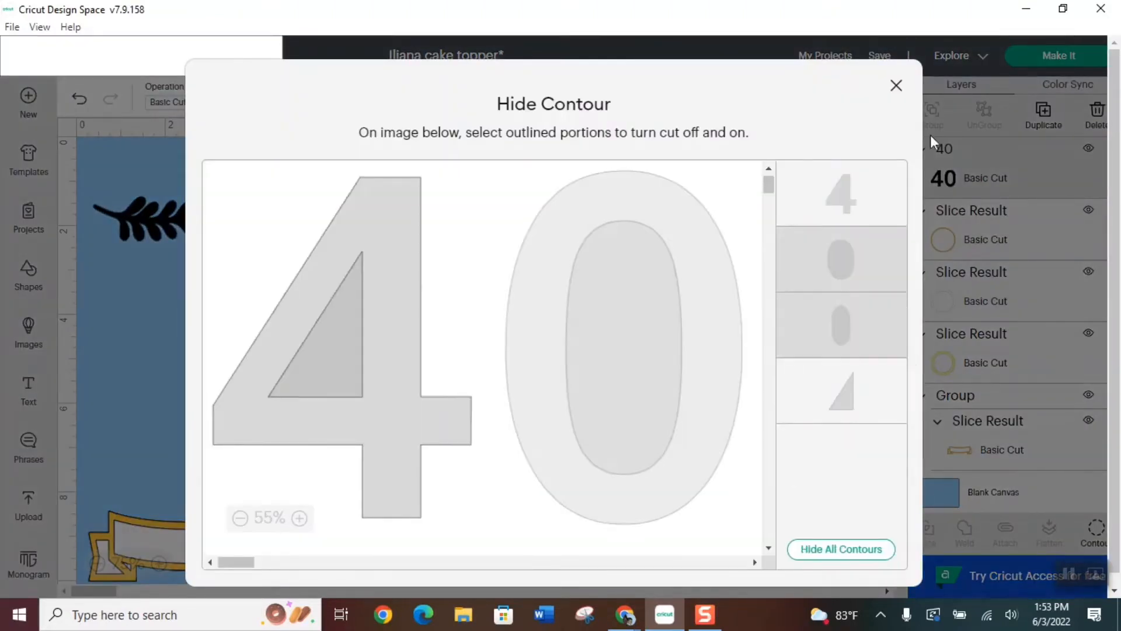
{"action": "left_click", "coordinate": [897, 86]}
Match the black 4 to the sample's 4 at 1.64 in wide by 2.163 in high and place it inside the scalloped background's rings
{"action": "left_click_drag", "start_coordinate": [556, 490], "coordinate": [654, 307]}
{"action": "left_click_drag", "start_coordinate": [707, 346], "coordinate": [703, 343]}
{"action": "left_click_drag", "start_coordinate": [661, 302], "coordinate": [380, 310]}
Hide the contours of the 4 in the other black 40 and place the remaining 0 beside the 4 inside the rings
{"action": "left_click", "coordinate": [395, 500]}
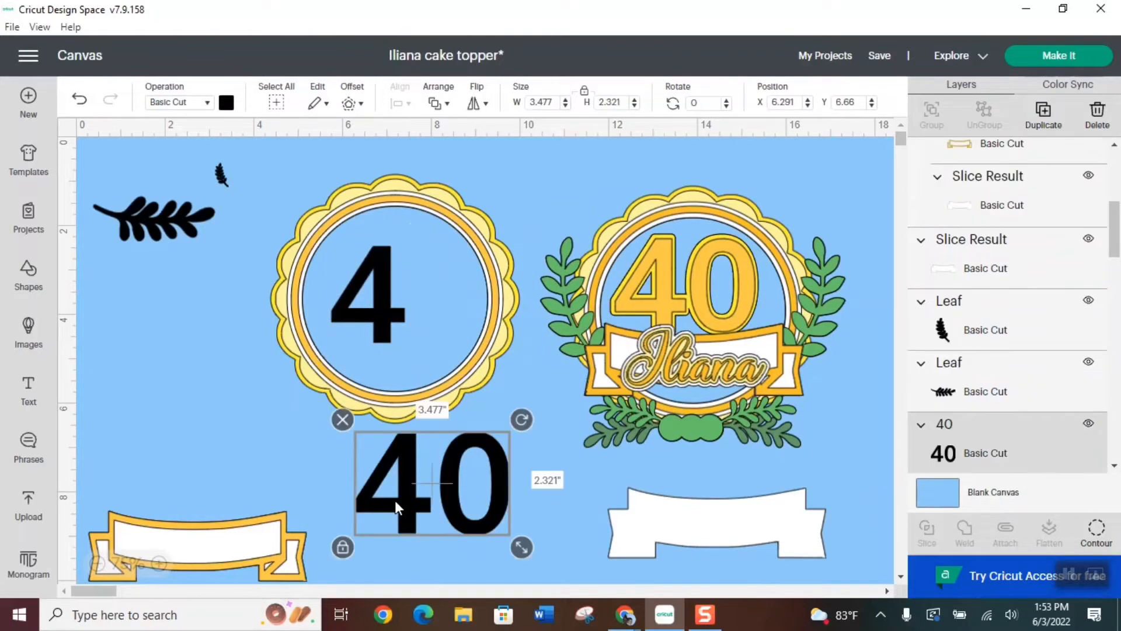
{"action": "left_click", "coordinate": [1095, 528]}
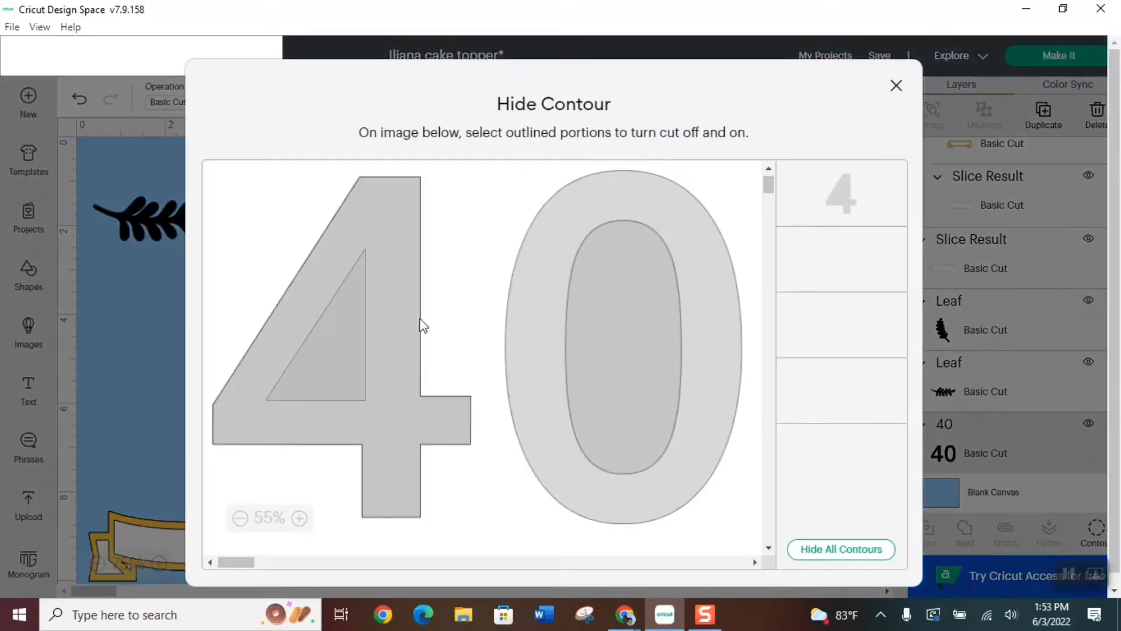
{"action": "left_click", "coordinate": [351, 321]}
{"action": "left_click", "coordinate": [896, 85]}
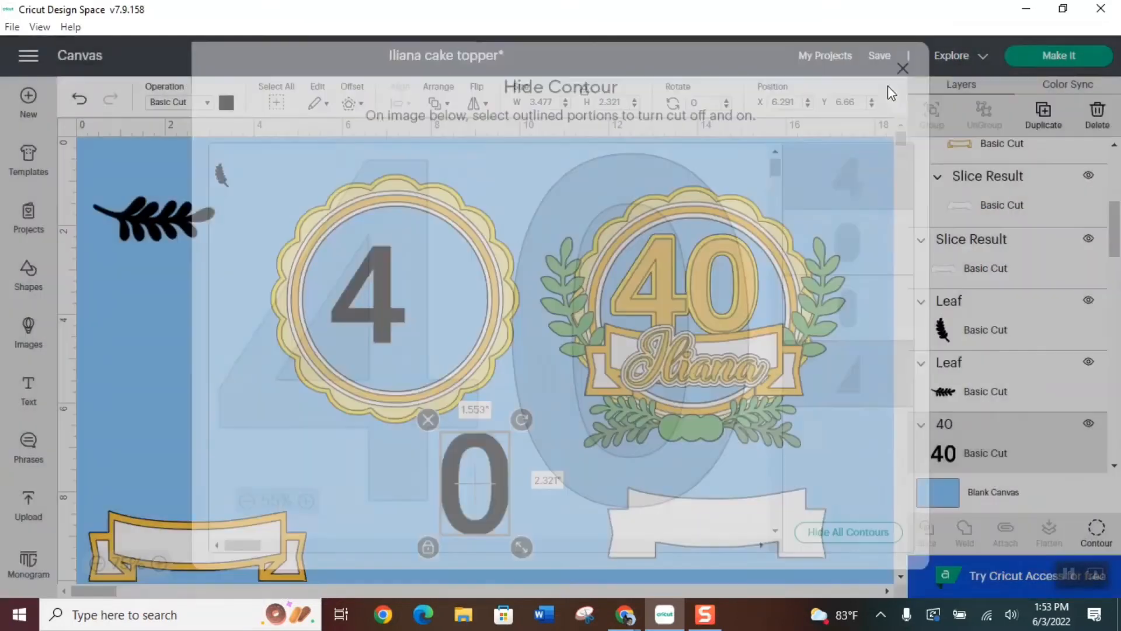
{"action": "left_click_drag", "start_coordinate": [474, 517], "coordinate": [427, 339]}
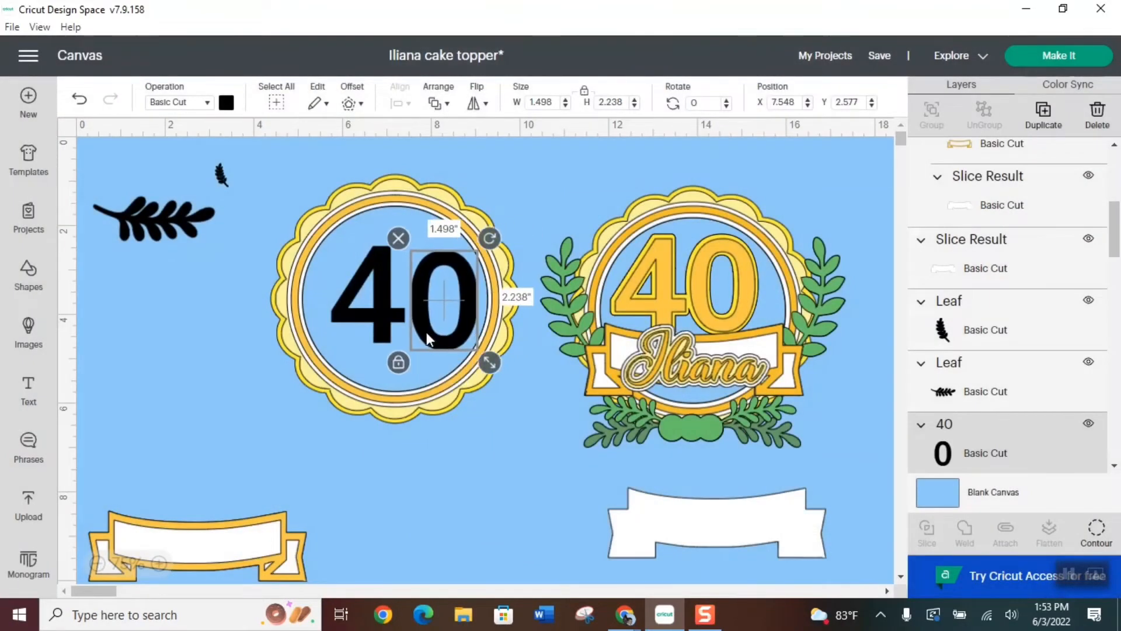
Set the black 0's height to 2.163 in to match the 4 and move it level with the 4
{"action": "left_click", "coordinate": [378, 322]}
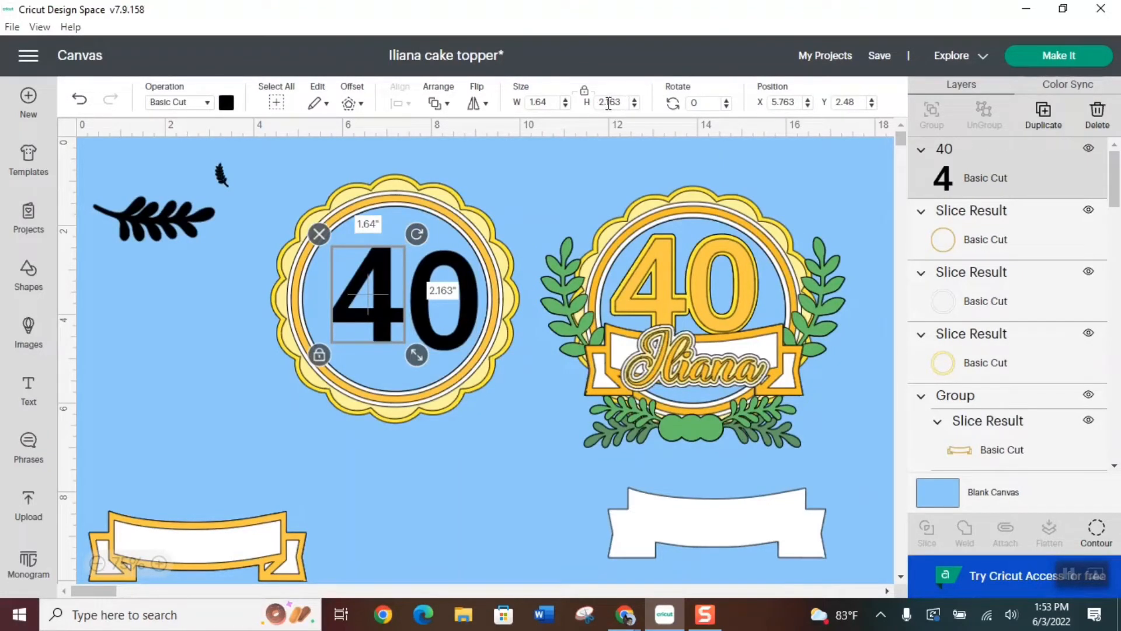
{"action": "left_click", "coordinate": [465, 316]}
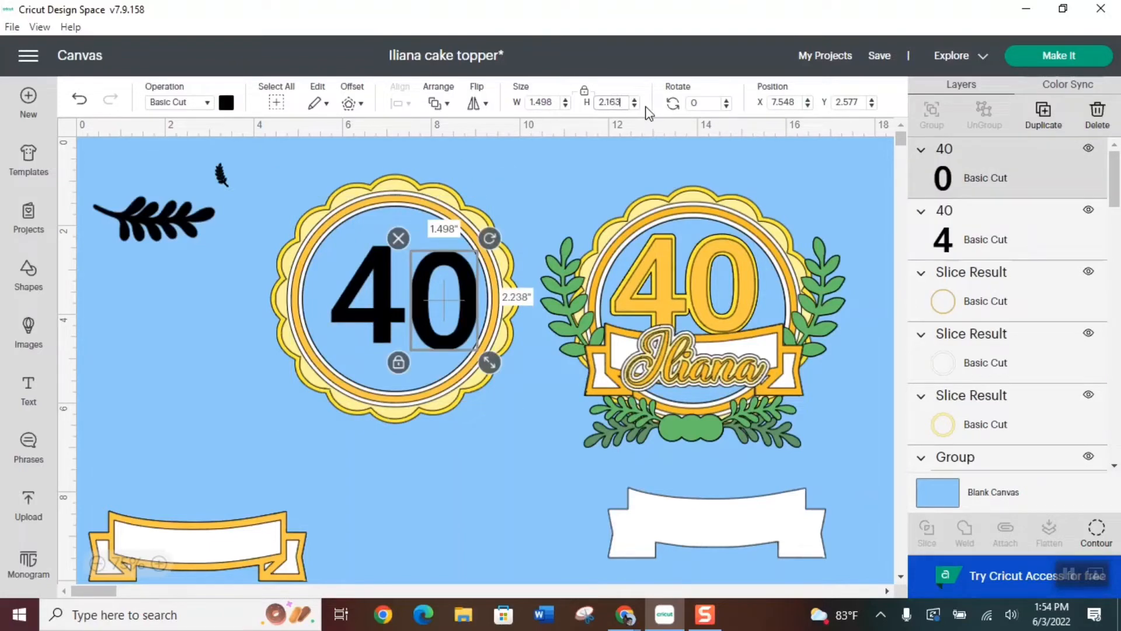
{"action": "key", "text": "Return"}
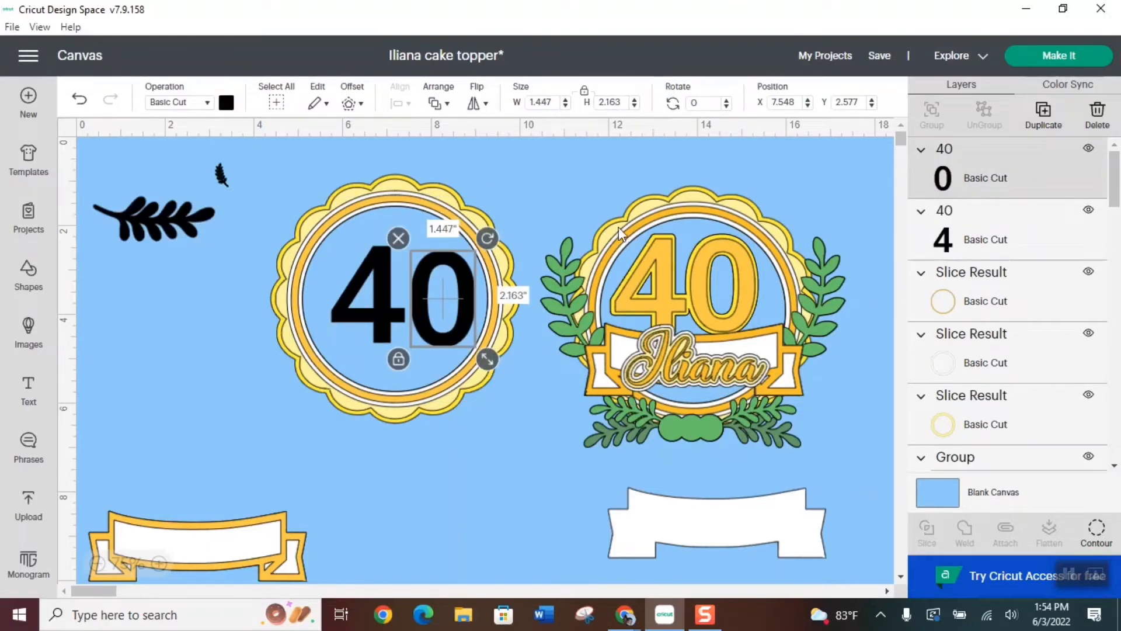
{"action": "left_click_drag", "start_coordinate": [475, 330], "coordinate": [464, 323]}
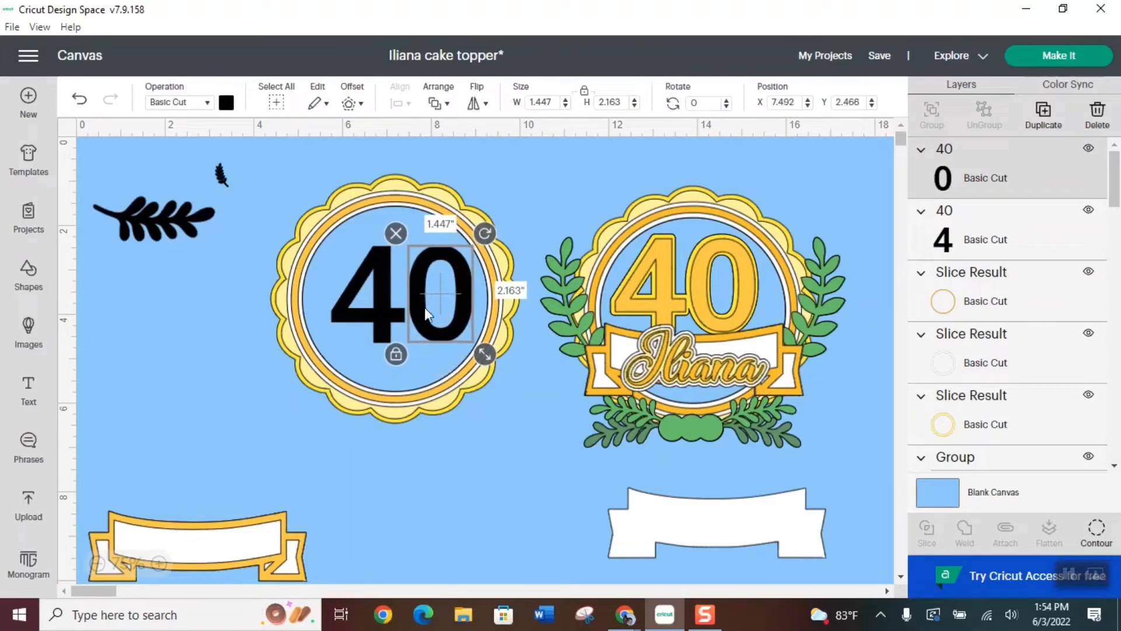
Center the black 4 and 0 vertically with each other
{"action": "left_click", "coordinate": [380, 314], "text": "shift"}
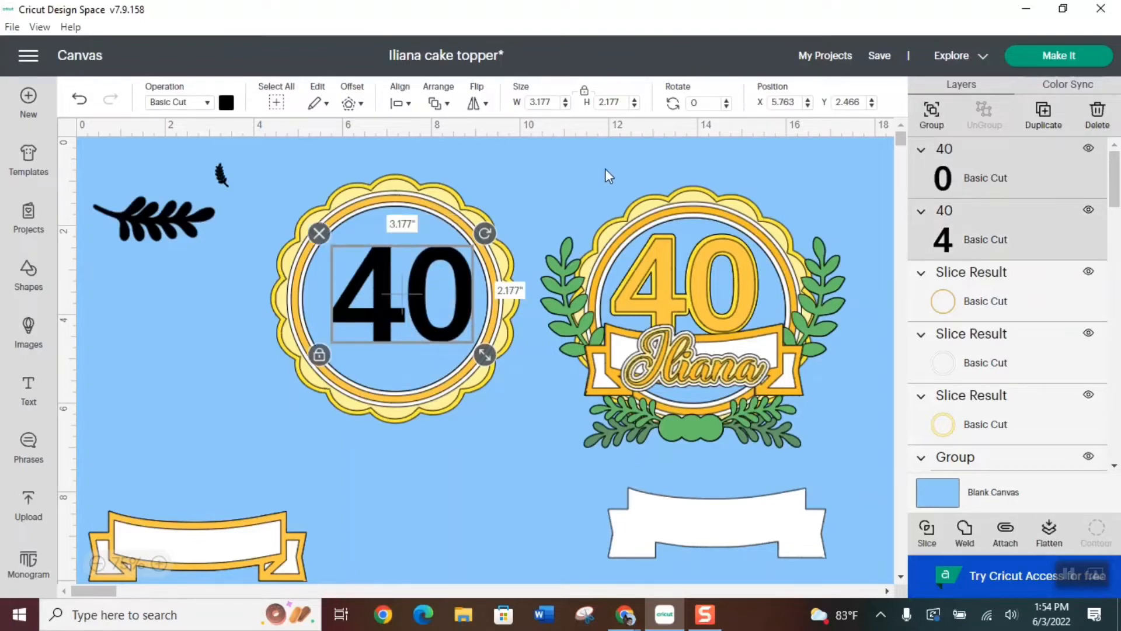
{"action": "left_click", "coordinate": [409, 105]}
{"action": "left_click", "coordinate": [471, 232]}
{"action": "left_click", "coordinate": [403, 105]}
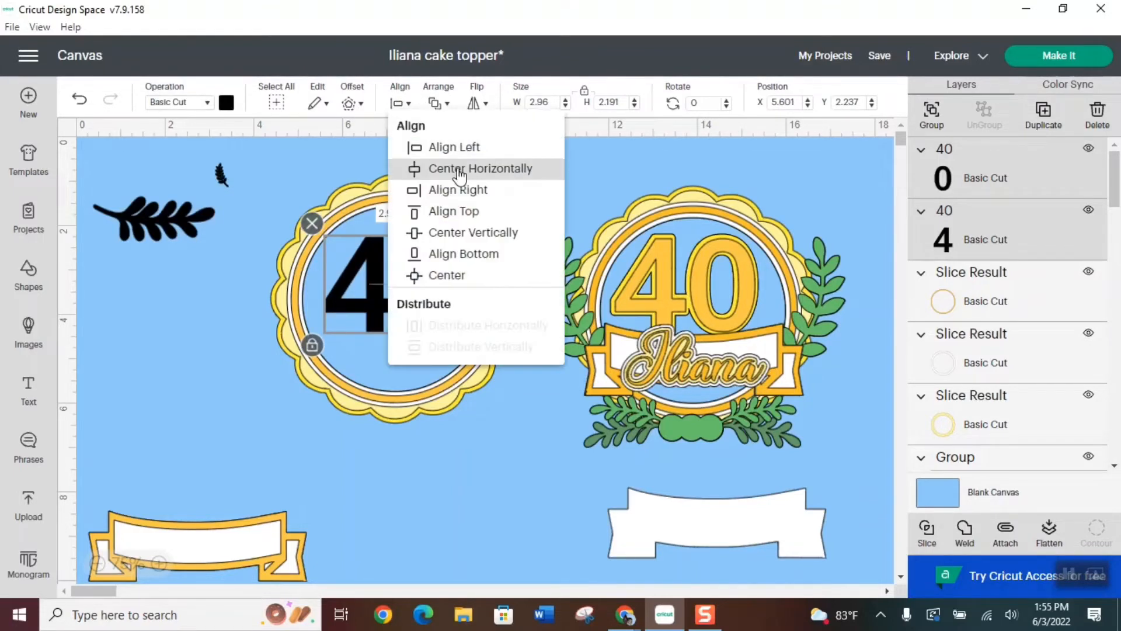
{"action": "left_click", "coordinate": [472, 232]}
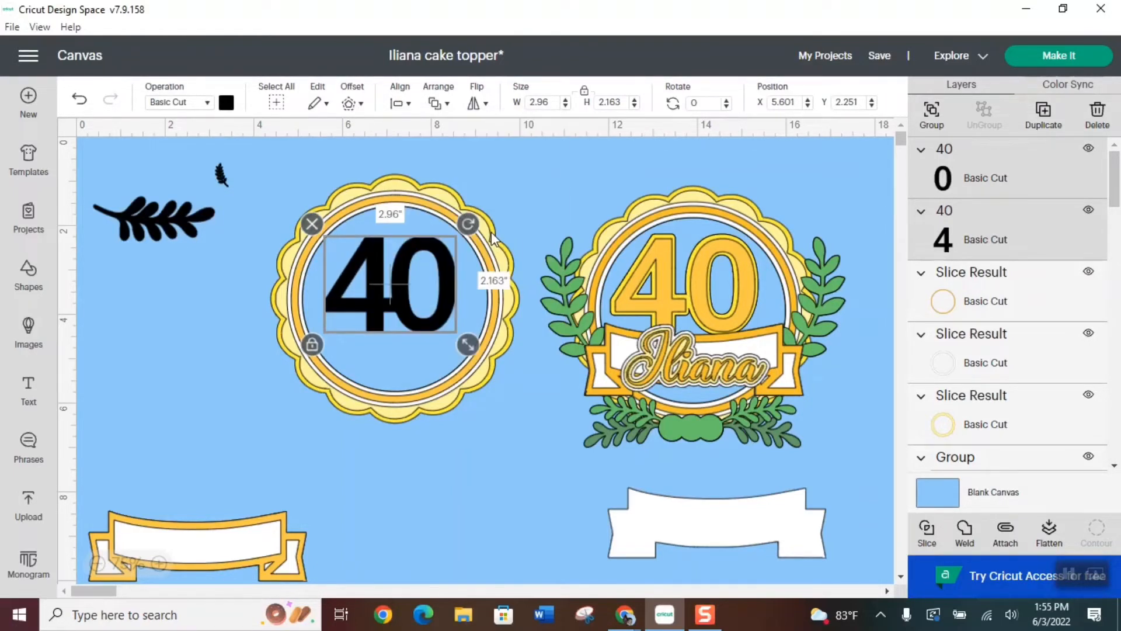
{"action": "left_click", "coordinate": [530, 410]}
Shift the black 0 away from the 4 in small increments to an X position of 7.333
{"action": "left_click", "coordinate": [415, 306]}
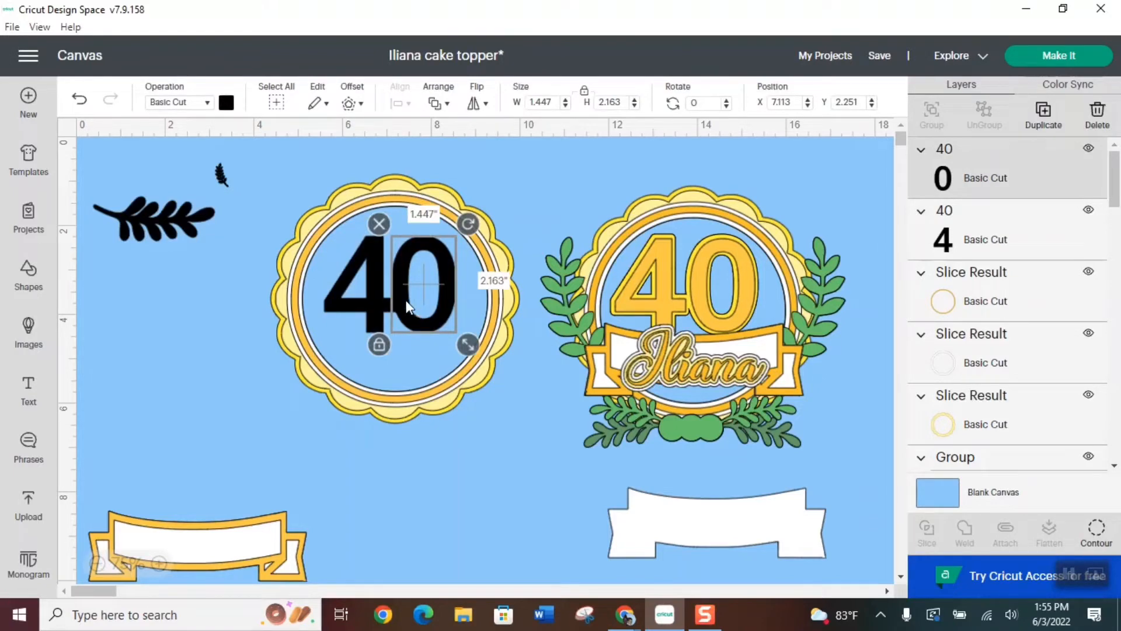
{"action": "left_click", "coordinate": [363, 295]}
{"action": "left_click", "coordinate": [809, 100]}
{"action": "left_click", "coordinate": [809, 100]}
{"action": "left_click", "coordinate": [808, 99]}
{"action": "left_click", "coordinate": [808, 99]}
{"action": "left_click", "coordinate": [809, 100]}
{"action": "left_click", "coordinate": [809, 99]}
{"action": "left_click", "coordinate": [809, 101]}
{"action": "left_click", "coordinate": [808, 100]}
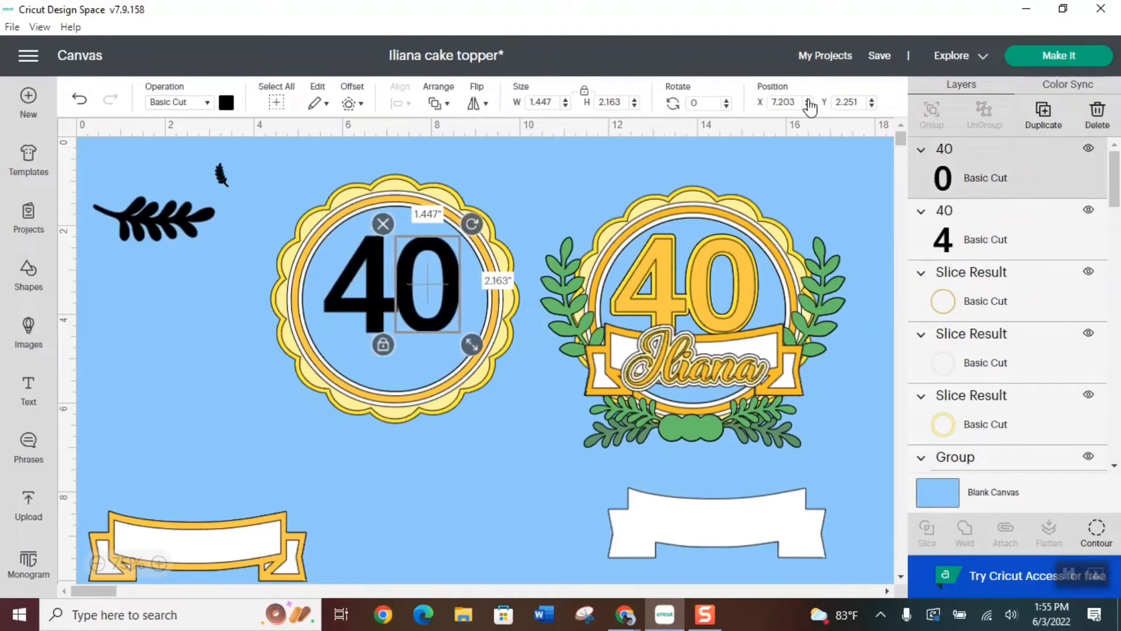
{"action": "left_click", "coordinate": [808, 100]}
{"action": "left_click", "coordinate": [809, 100]}
{"action": "left_click", "coordinate": [809, 100]}
{"action": "left_click", "coordinate": [809, 100]}
{"action": "left_click", "coordinate": [809, 100]}
{"action": "left_click", "coordinate": [809, 101]}
{"action": "left_click", "coordinate": [809, 100]}
{"action": "left_click", "coordinate": [809, 99]}
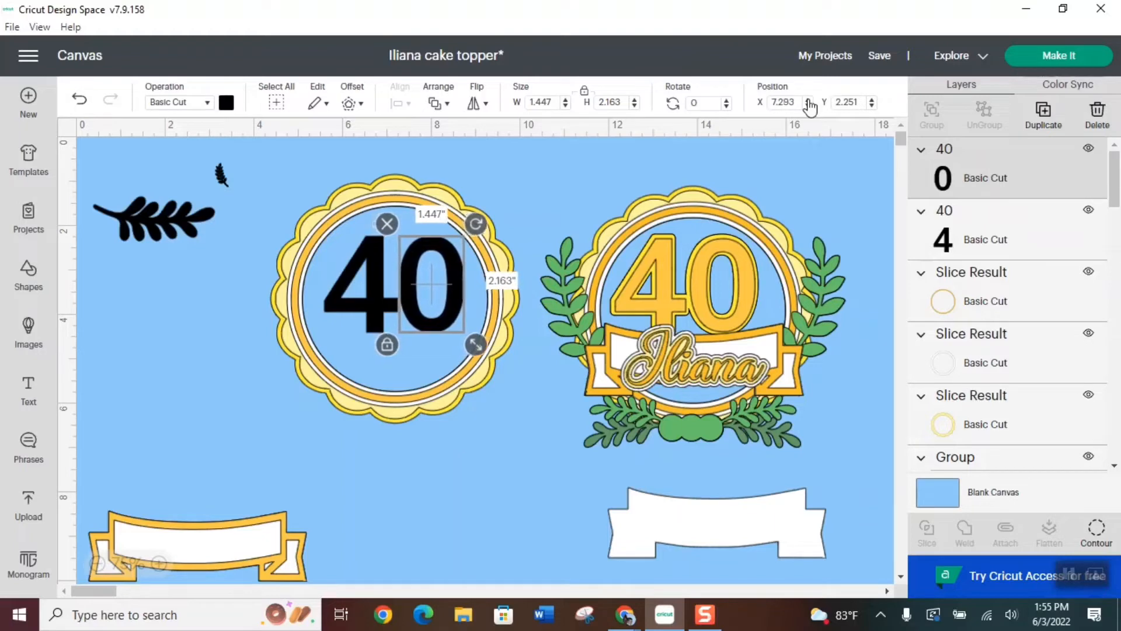
{"action": "left_click", "coordinate": [809, 100]}
{"action": "left_click", "coordinate": [809, 99]}
{"action": "left_click", "coordinate": [809, 99]}
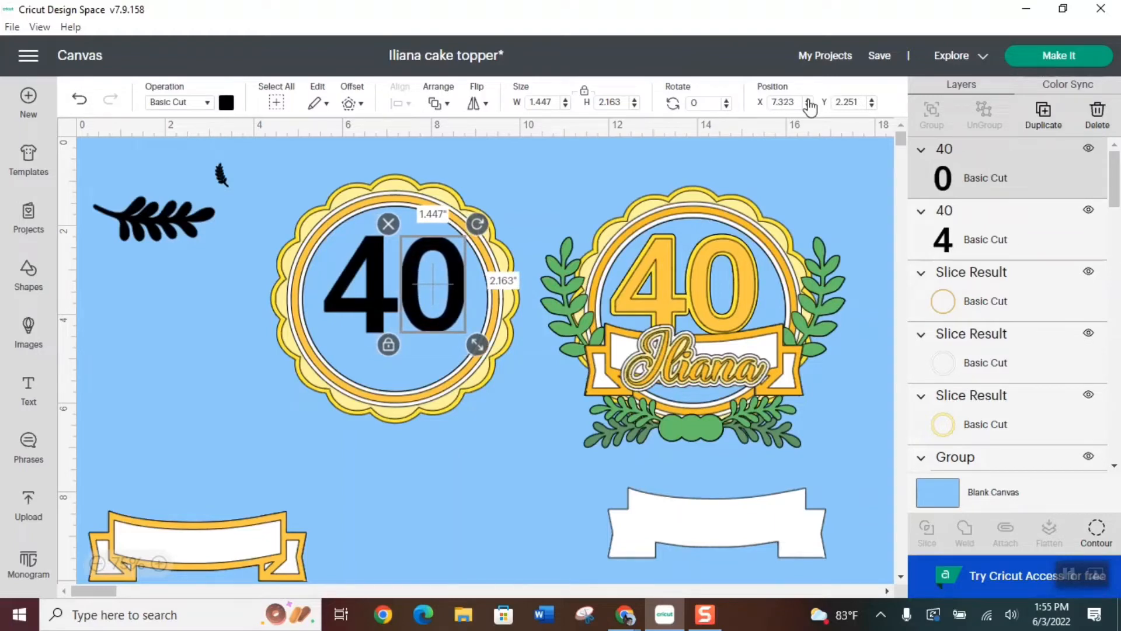
{"action": "left_click", "coordinate": [809, 100]}
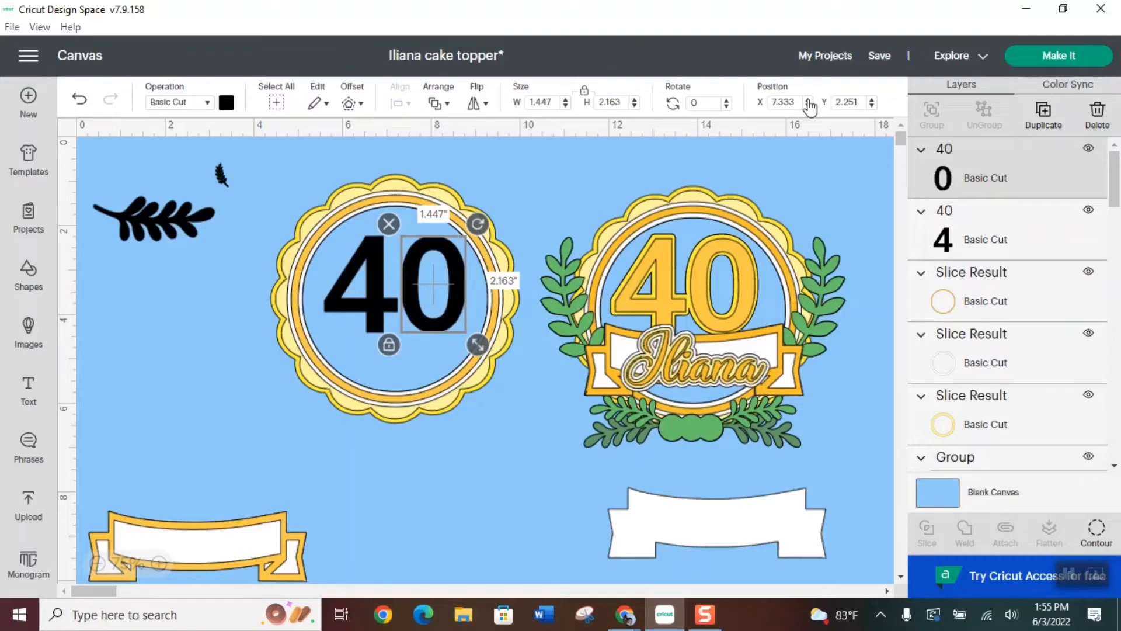
{"action": "left_click", "coordinate": [532, 534]}
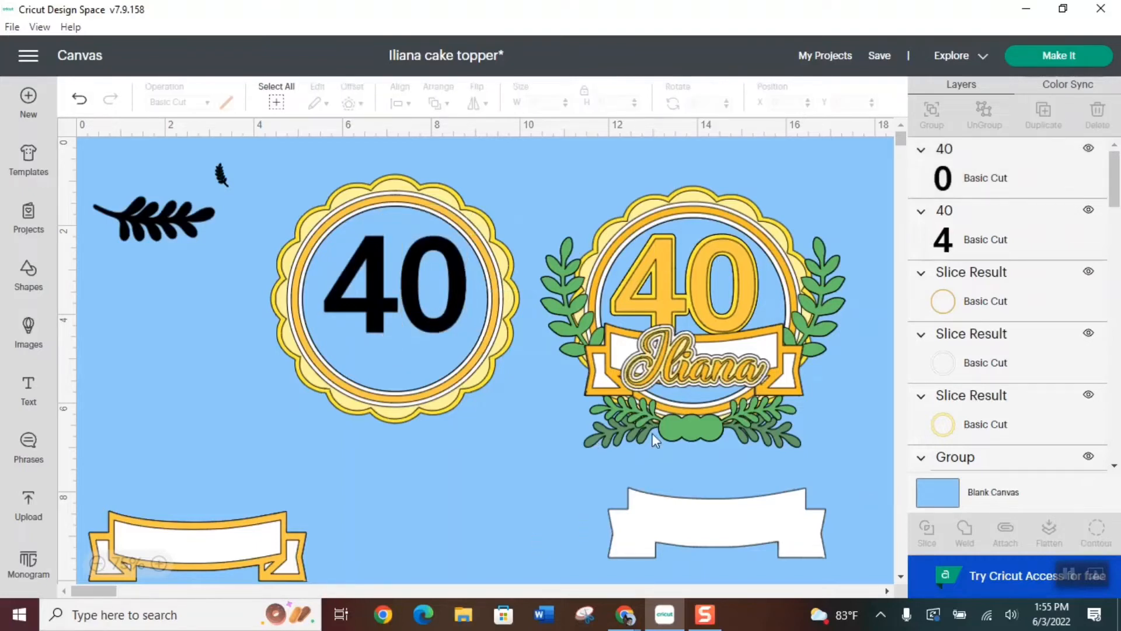
Group the black 4 and 0 and move the number slightly down within the rings
{"action": "left_click", "coordinate": [390, 303]}
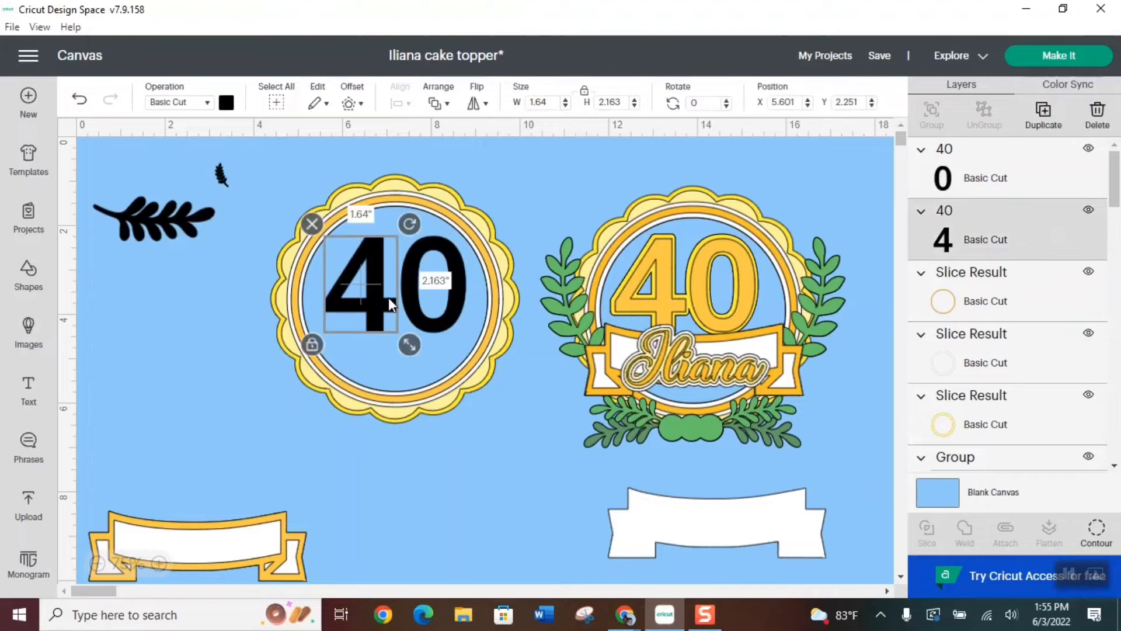
{"action": "left_click", "coordinate": [443, 329], "text": "shift"}
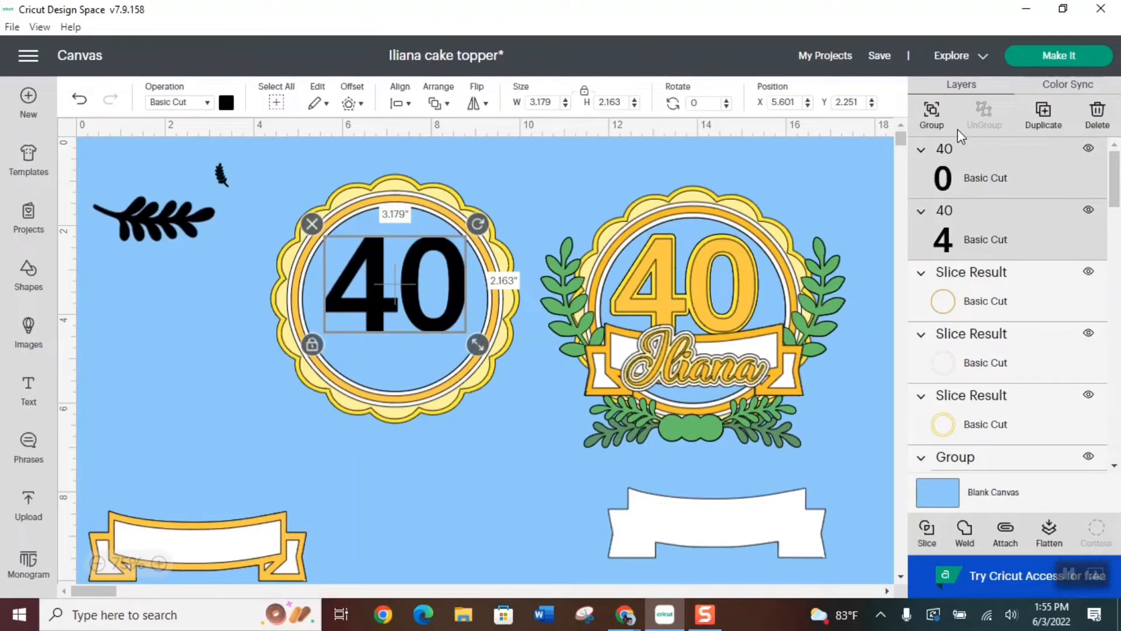
{"action": "left_click", "coordinate": [932, 112]}
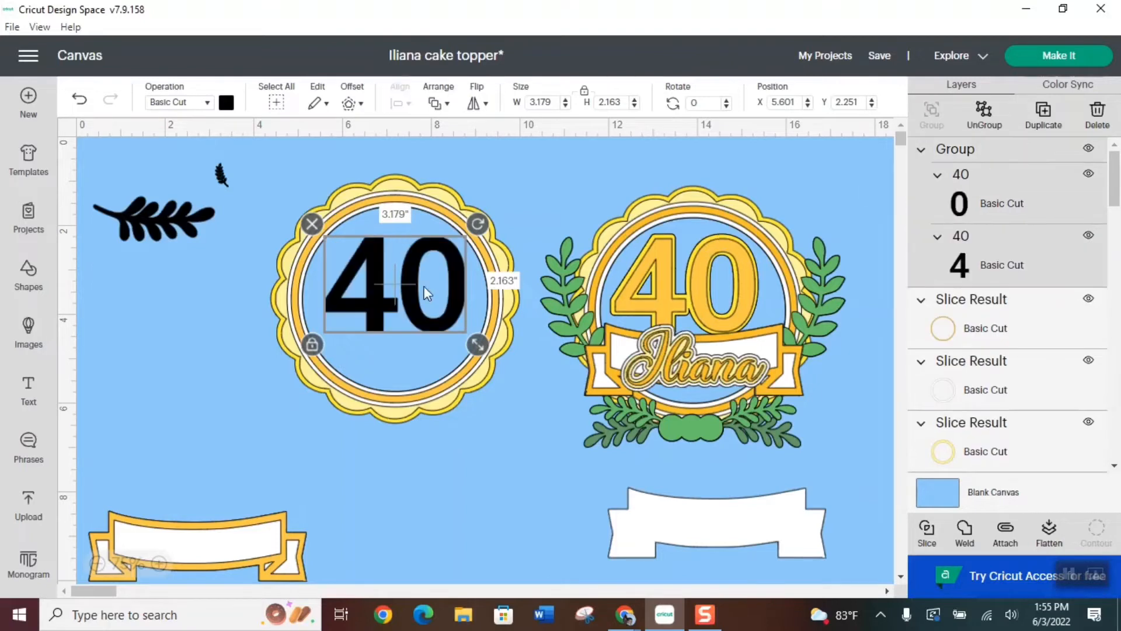
{"action": "left_click_drag", "start_coordinate": [415, 306], "coordinate": [406, 320]}
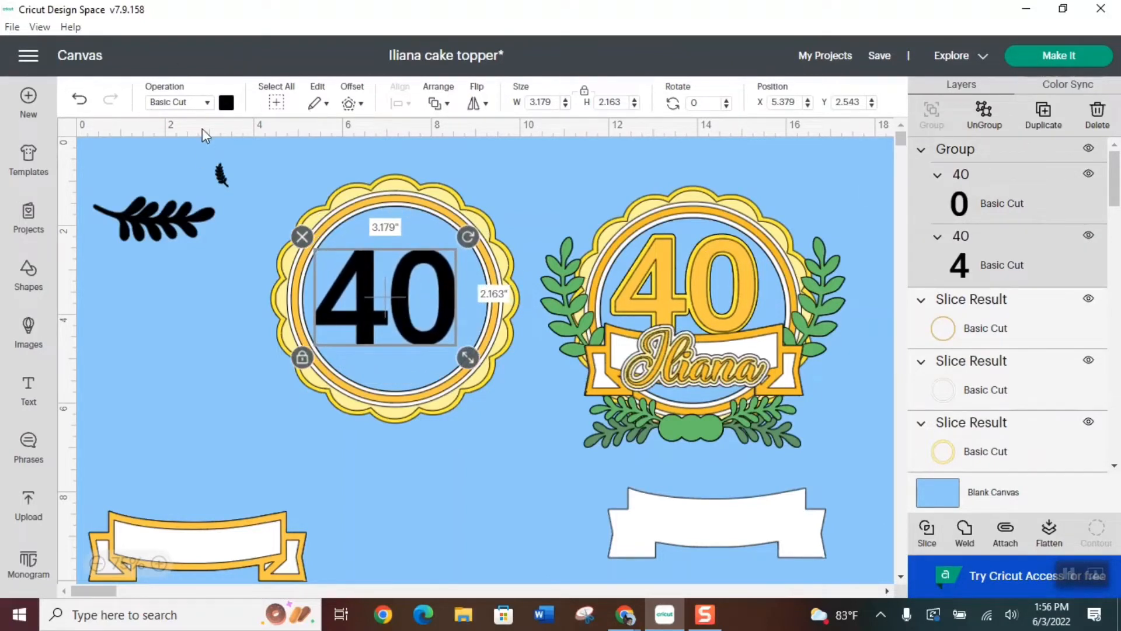
Color the grouped 40 gold-orange to match the sample and nudge its position inside the rings
{"action": "left_click", "coordinate": [226, 103]}
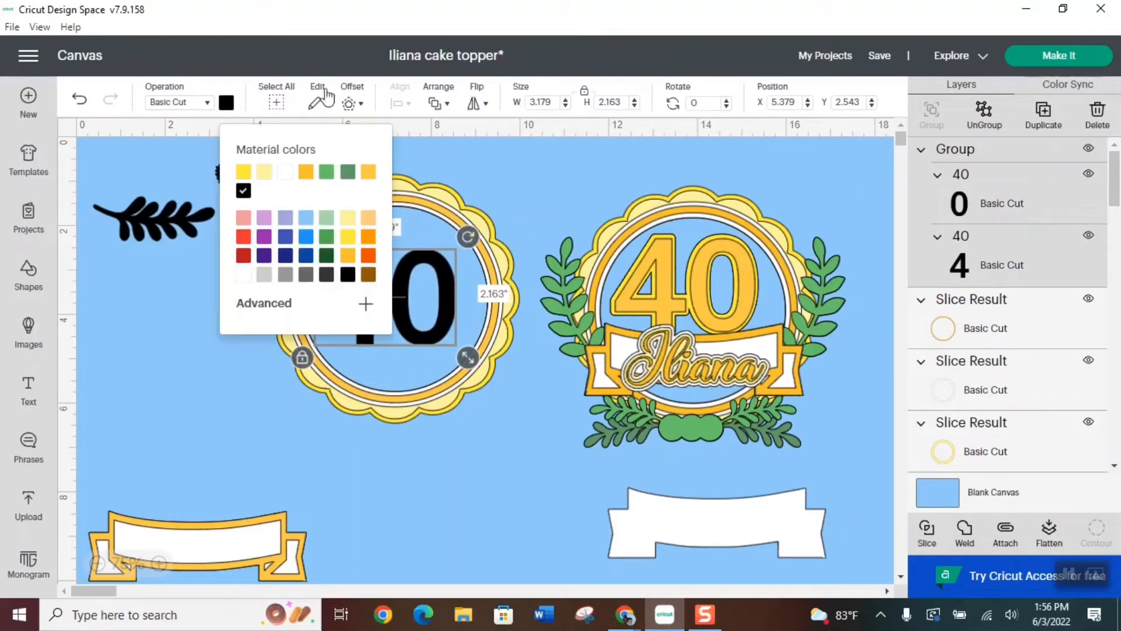
{"action": "left_click", "coordinate": [306, 172]}
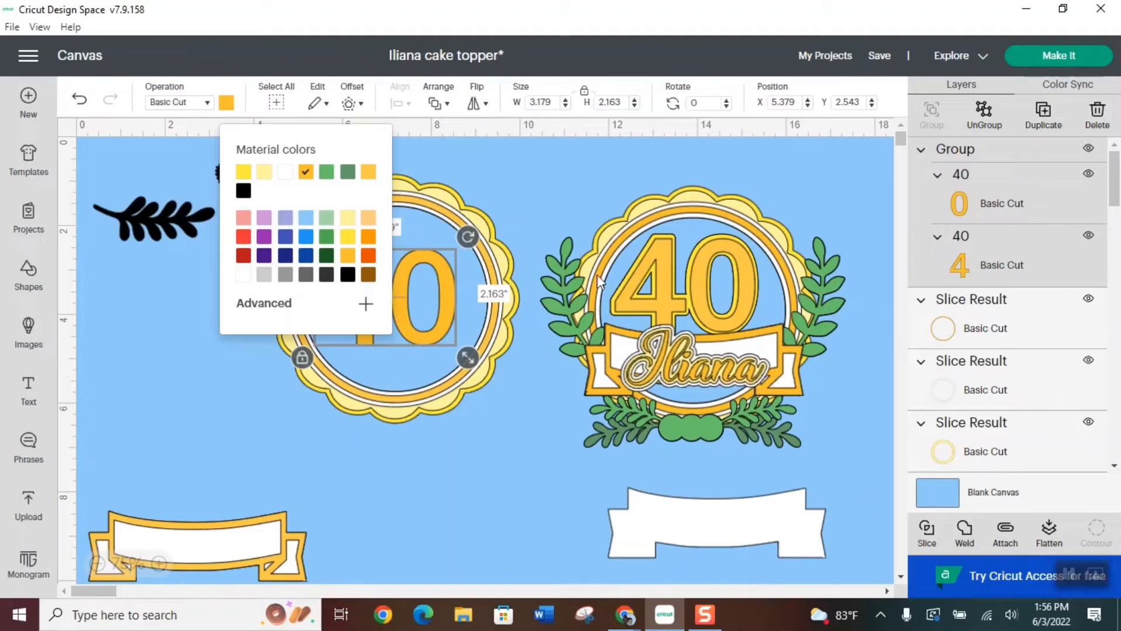
{"action": "left_click", "coordinate": [563, 180]}
{"action": "left_click_drag", "start_coordinate": [371, 286], "coordinate": [369, 286]}
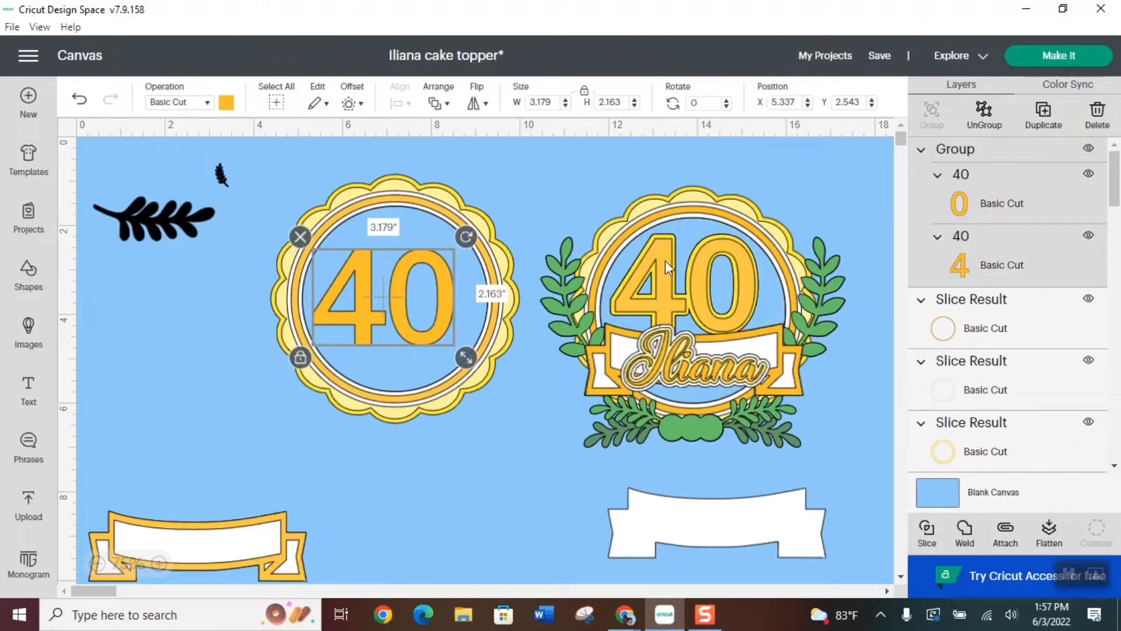
Create a welded, rounded-corner offset of 0.08 in around the gold-orange 40
{"action": "left_click", "coordinate": [351, 104]}
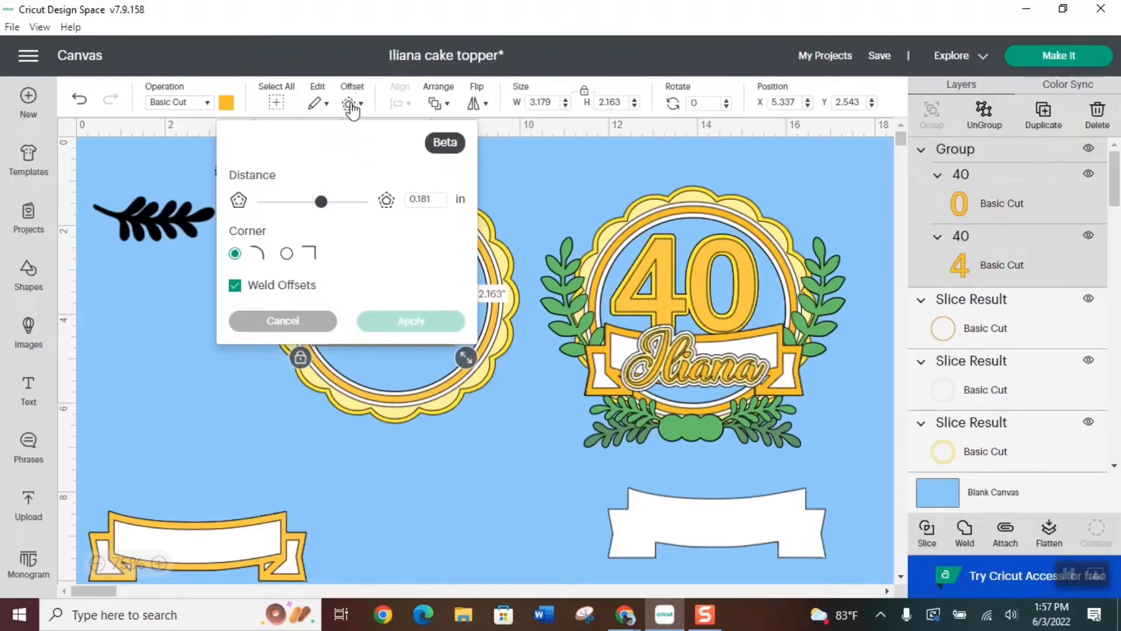
{"action": "left_click", "coordinate": [434, 199]}
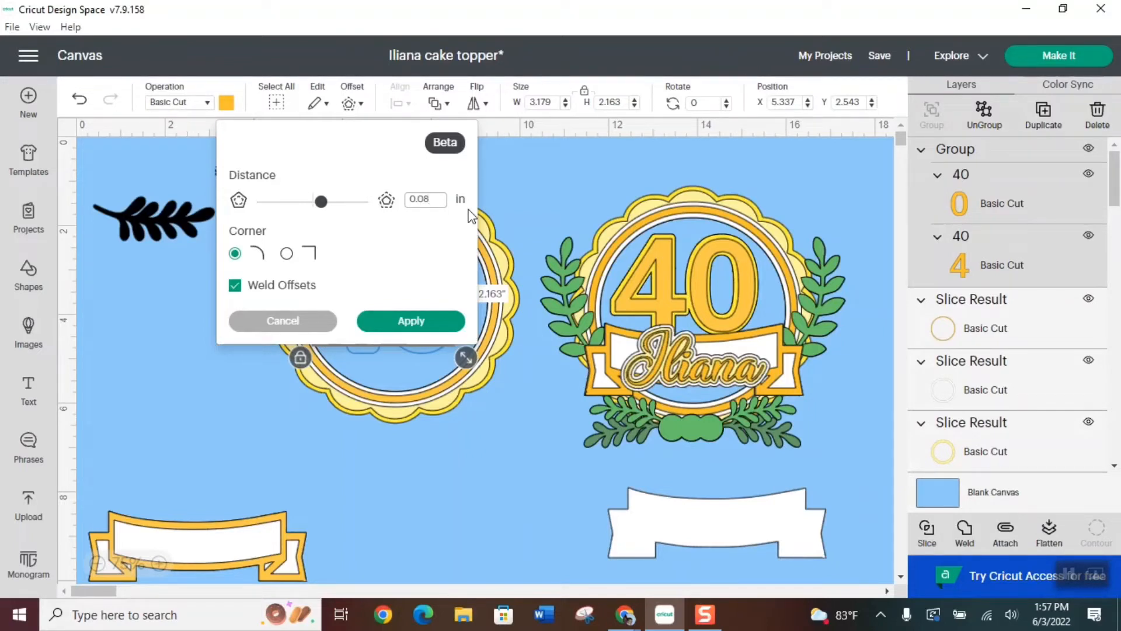
{"action": "key", "text": "Return"}
{"action": "left_click", "coordinate": [412, 321]}
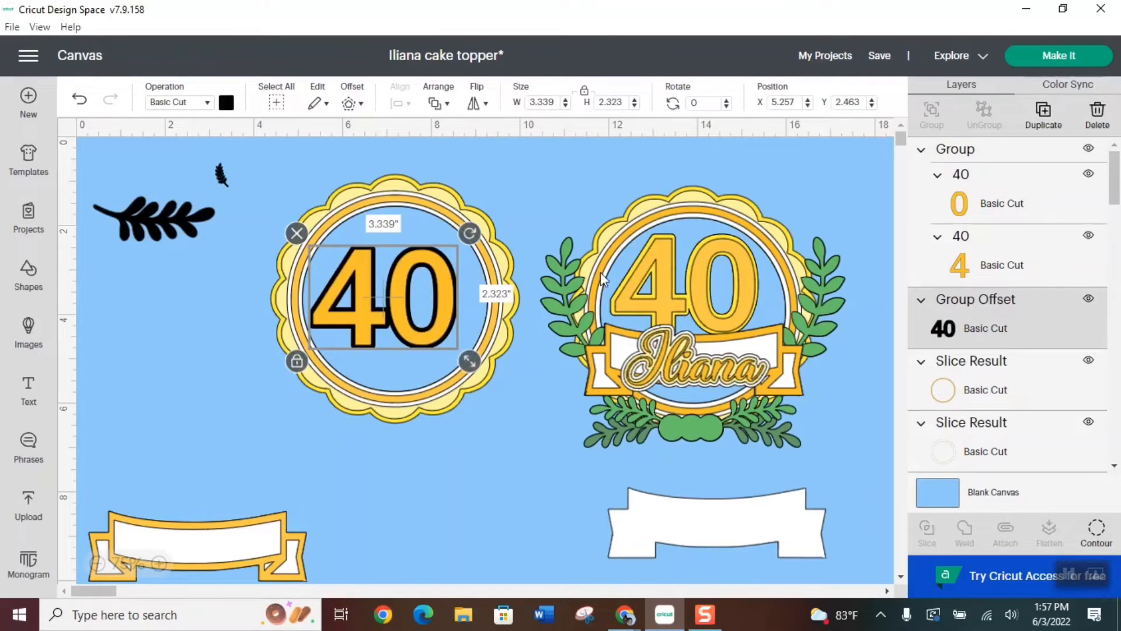
Color the 40's offset layer bright yellow
{"action": "left_click", "coordinate": [227, 104]}
{"action": "left_click", "coordinate": [244, 171]}
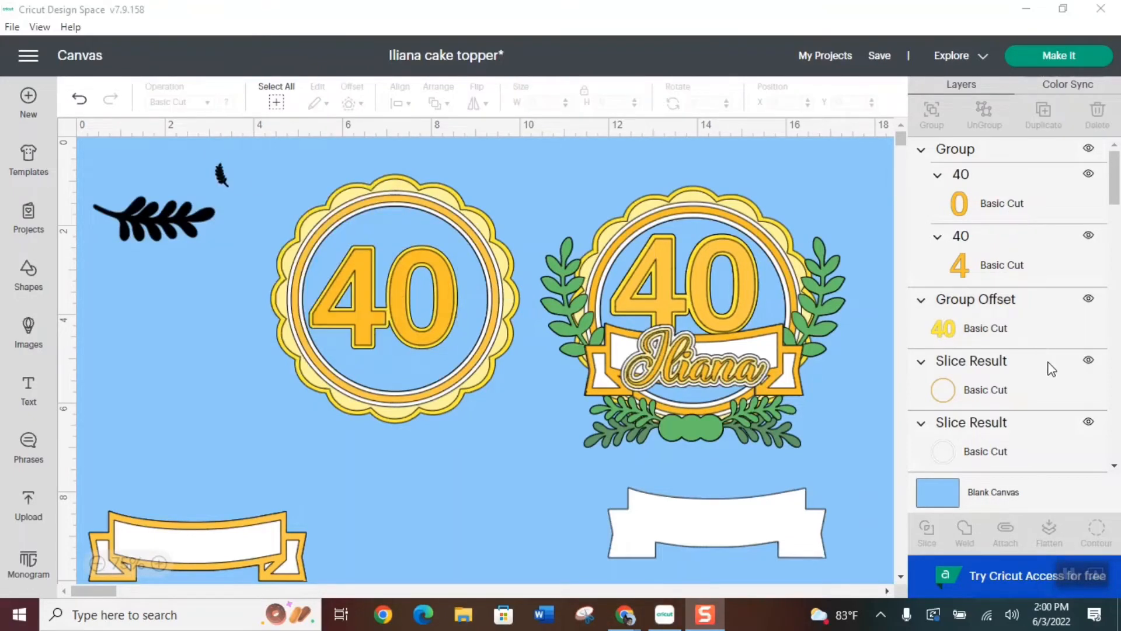
{"action": "left_click", "coordinate": [1013, 344]}
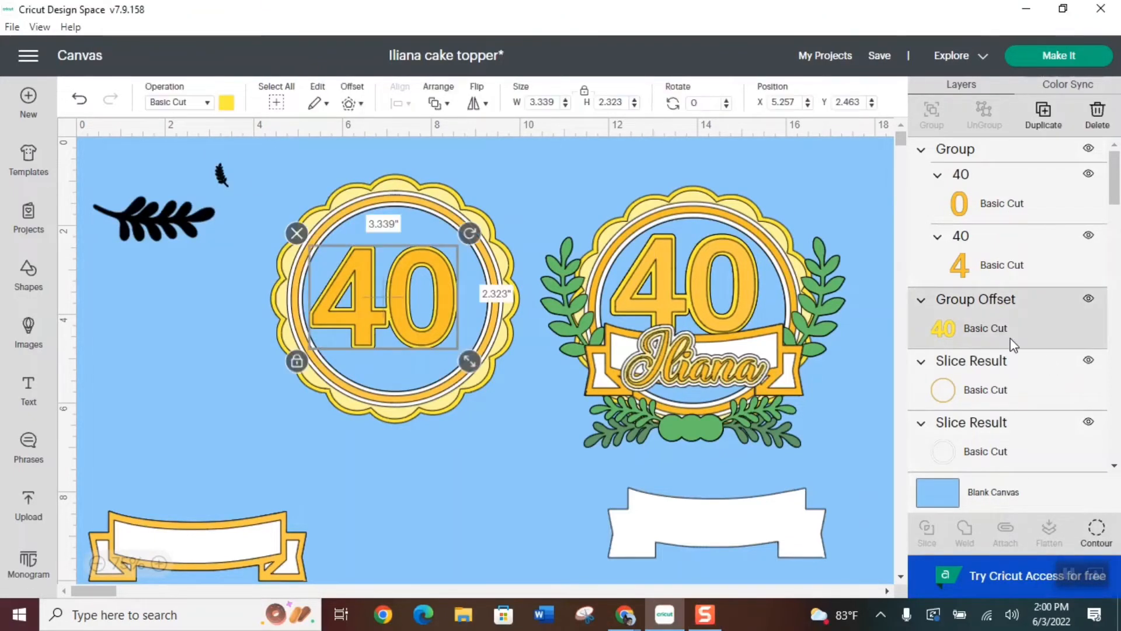
Duplicate the yellow 40 offset and place the copy and the white banner silhouette over the matching 40 and banner of the sample
{"action": "left_click", "coordinate": [1043, 116]}
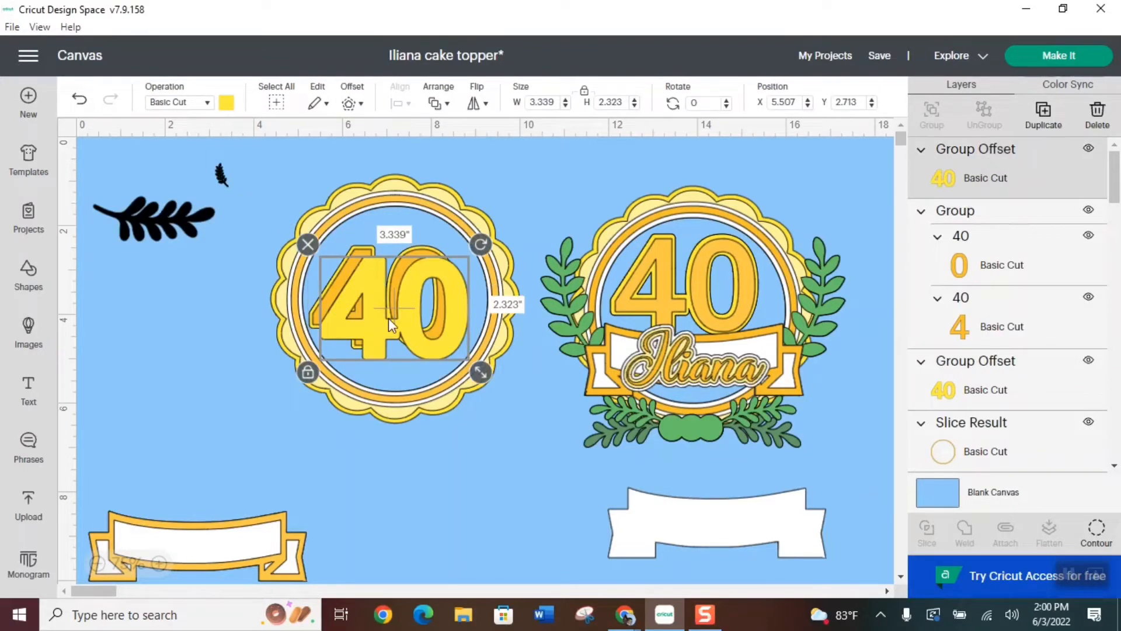
{"action": "left_click_drag", "start_coordinate": [404, 329], "coordinate": [472, 453]}
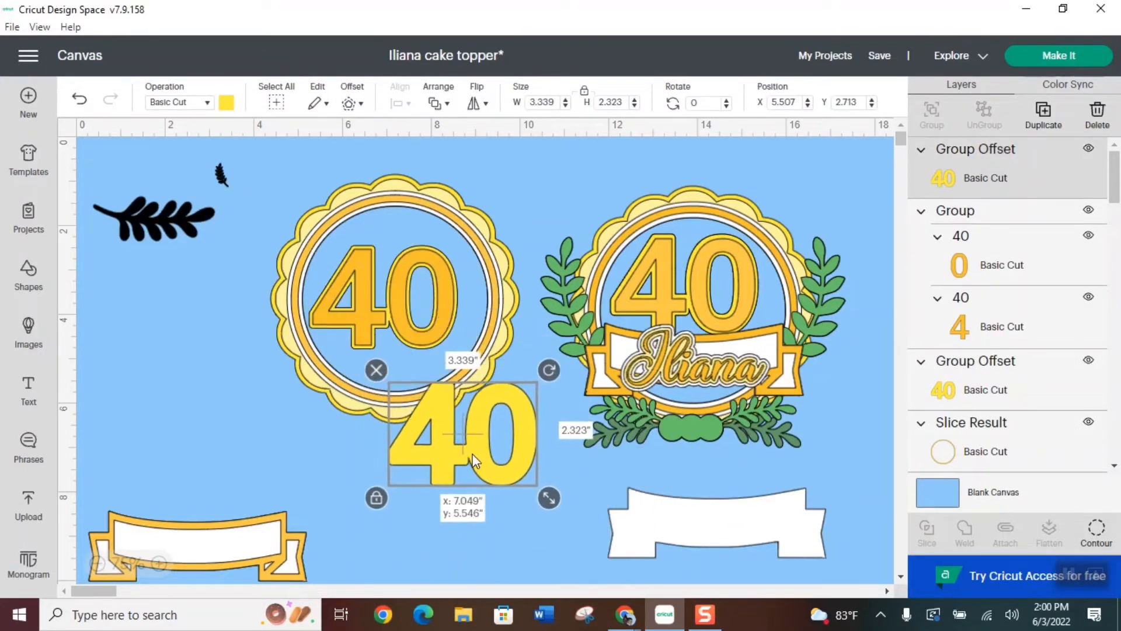
{"action": "left_click_drag", "start_coordinate": [734, 524], "coordinate": [489, 513]}
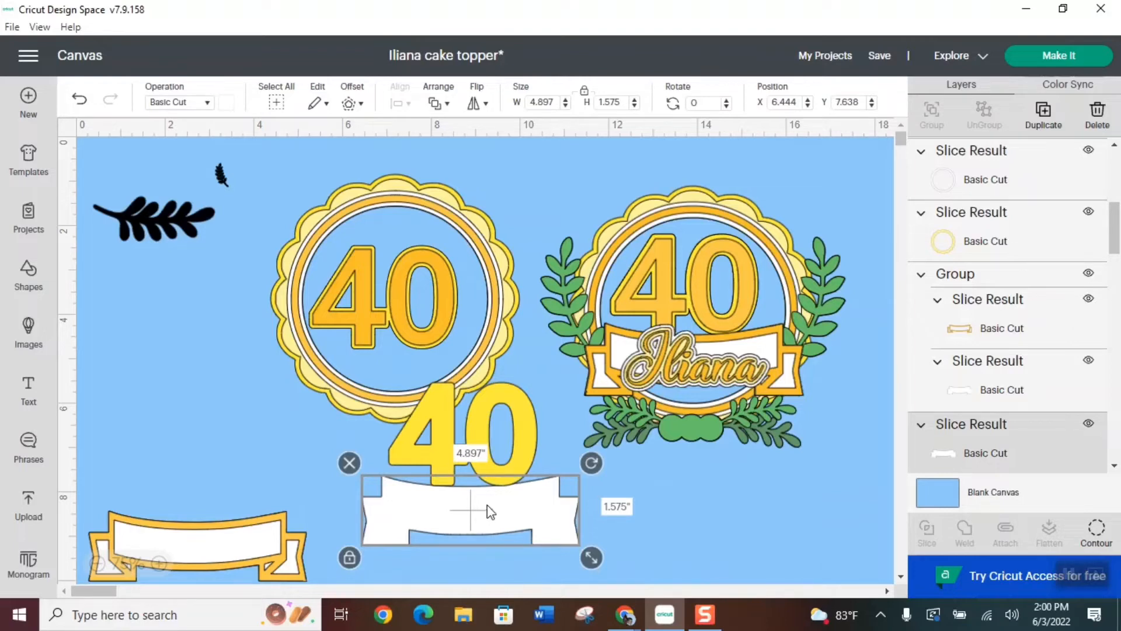
{"action": "left_click", "coordinate": [518, 427]}
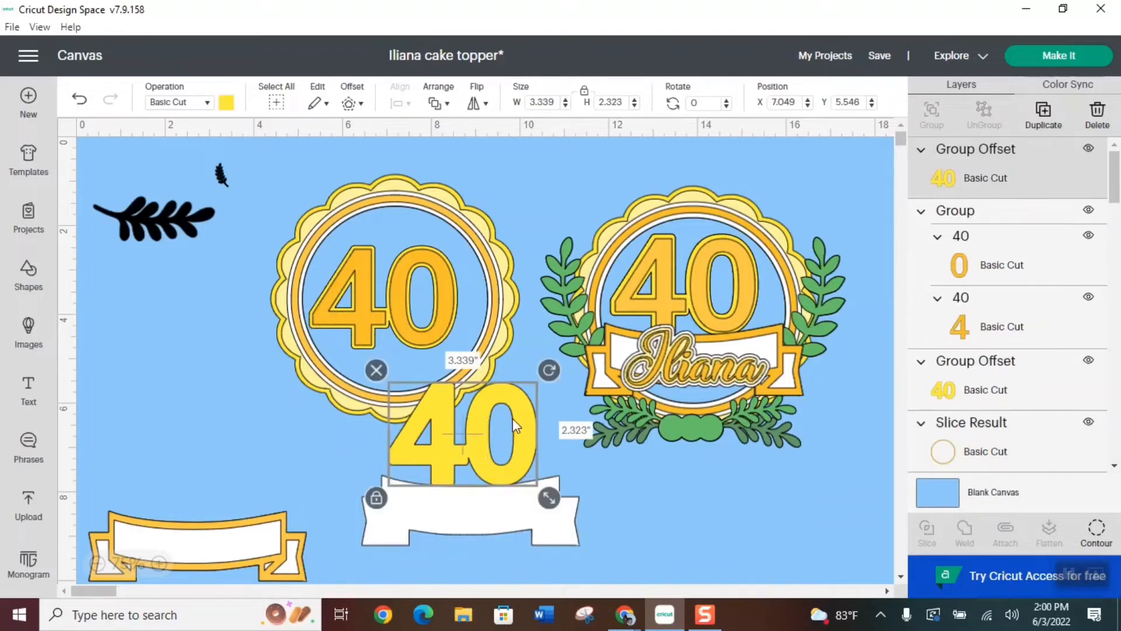
{"action": "left_click_drag", "start_coordinate": [521, 449], "coordinate": [742, 297]}
{"action": "left_click_drag", "start_coordinate": [529, 514], "coordinate": [752, 359]}
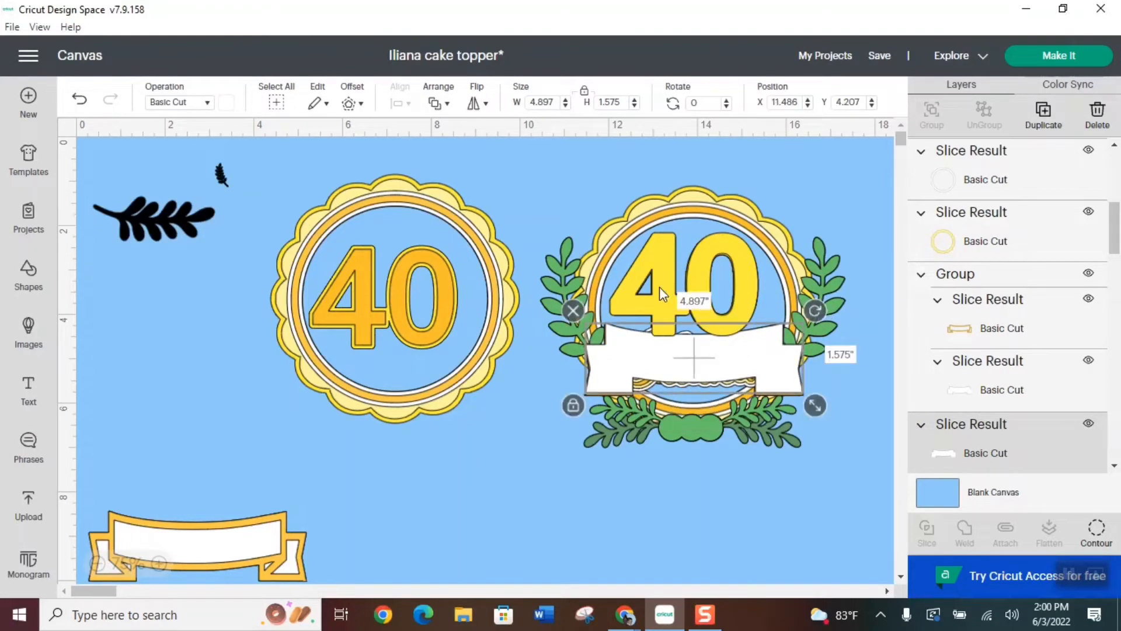
Weld the yellow 40 copy and the white banner silhouette into one base and move it off the sample, below the rings
{"action": "left_click", "coordinate": [660, 286], "text": "shift"}
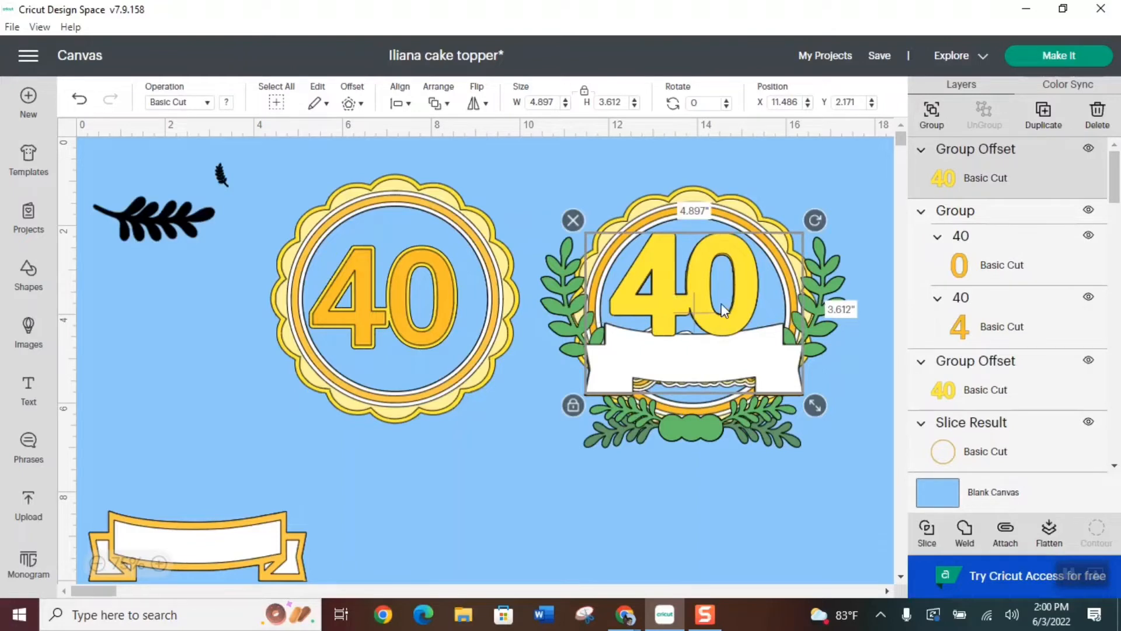
{"action": "left_click", "coordinate": [966, 529]}
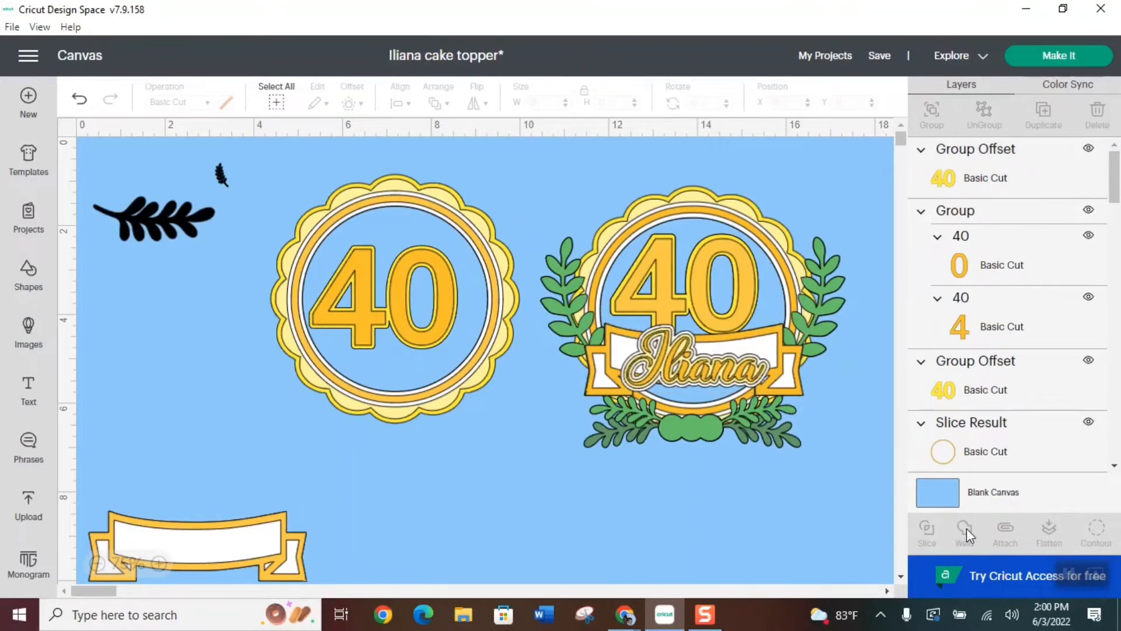
{"action": "left_click_drag", "start_coordinate": [701, 353], "coordinate": [476, 507]}
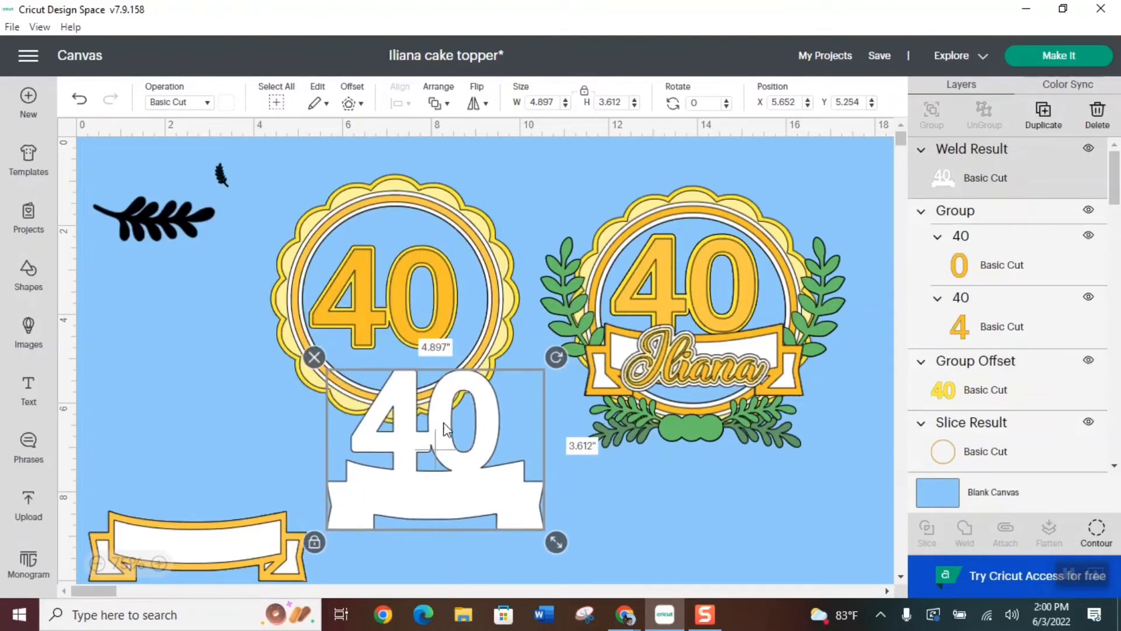
Group the gold-orange 40 with its yellow offset and position it over the 40 of the welded white base
{"action": "left_click", "coordinate": [364, 299]}
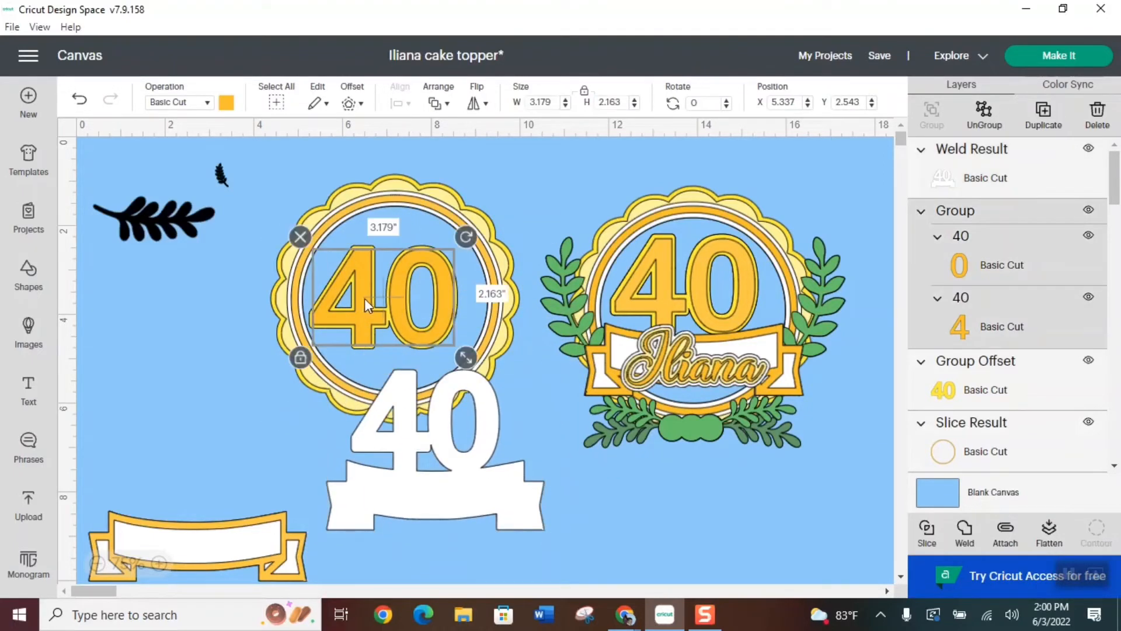
{"action": "left_click", "coordinate": [997, 378], "text": "shift"}
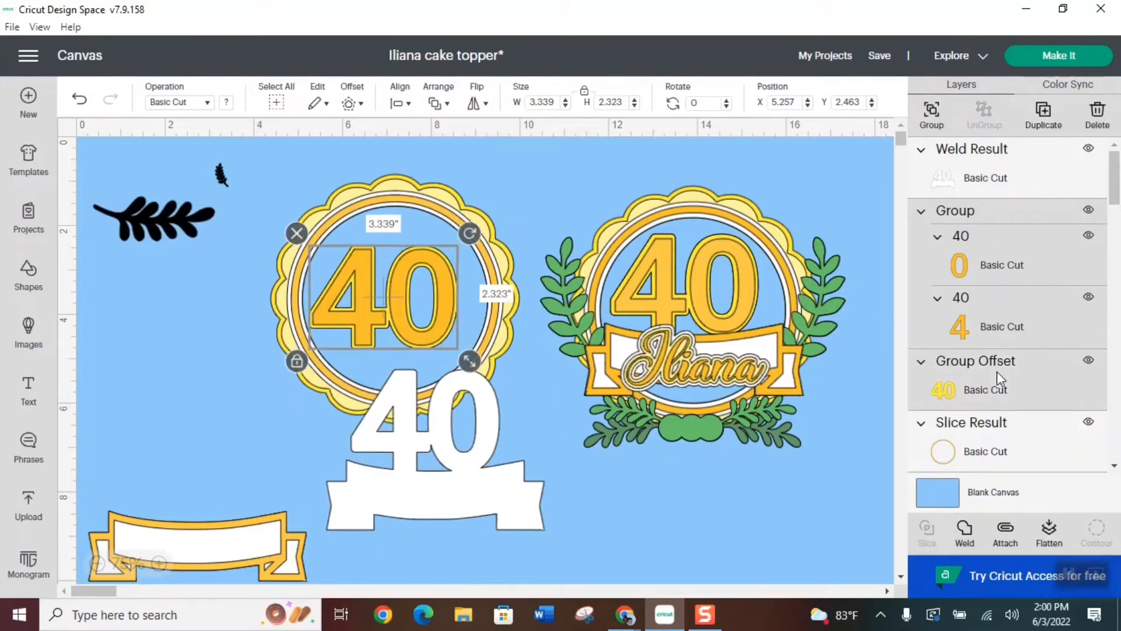
{"action": "left_click", "coordinate": [932, 116]}
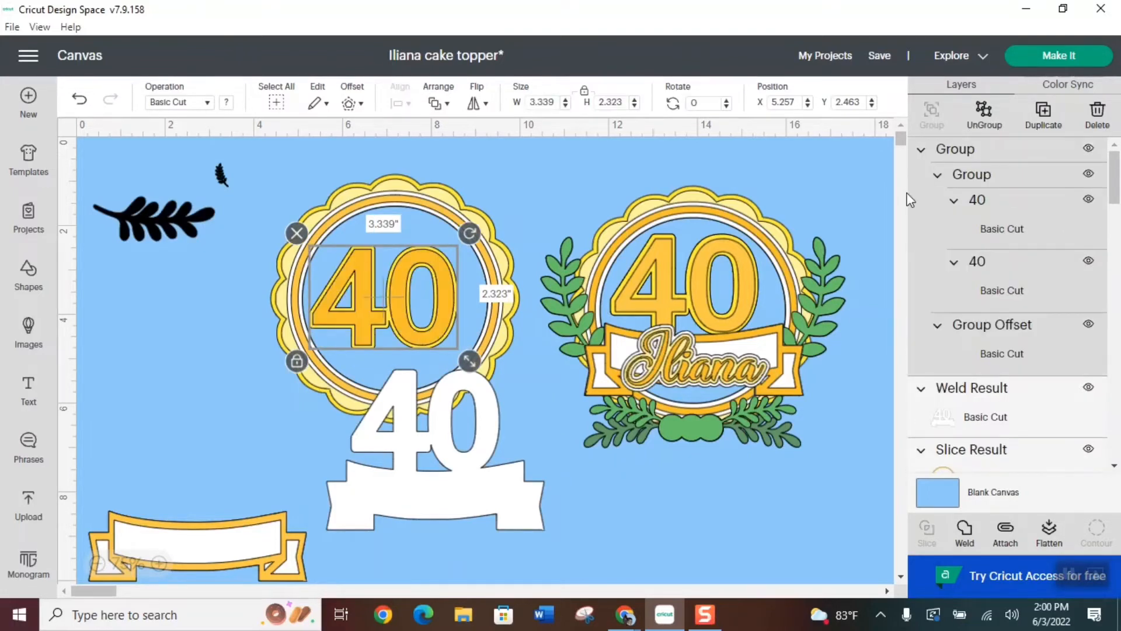
{"action": "left_click_drag", "start_coordinate": [391, 296], "coordinate": [433, 421]}
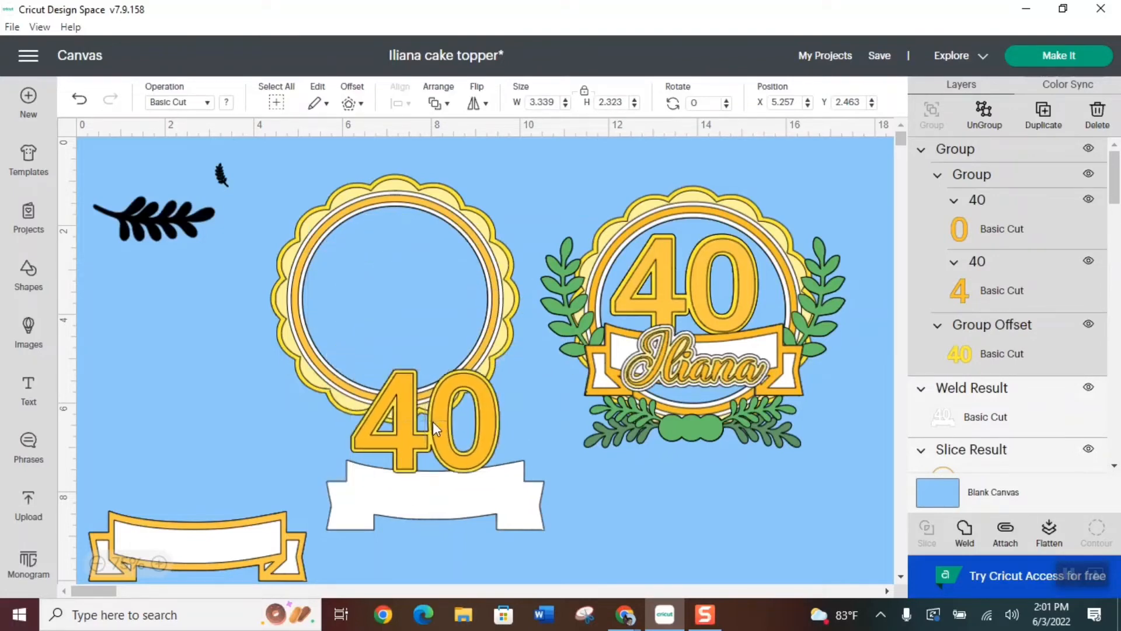
Group the layered 40 with the welded white base and move the group onto the rings
{"action": "left_click", "coordinate": [459, 514], "text": "shift"}
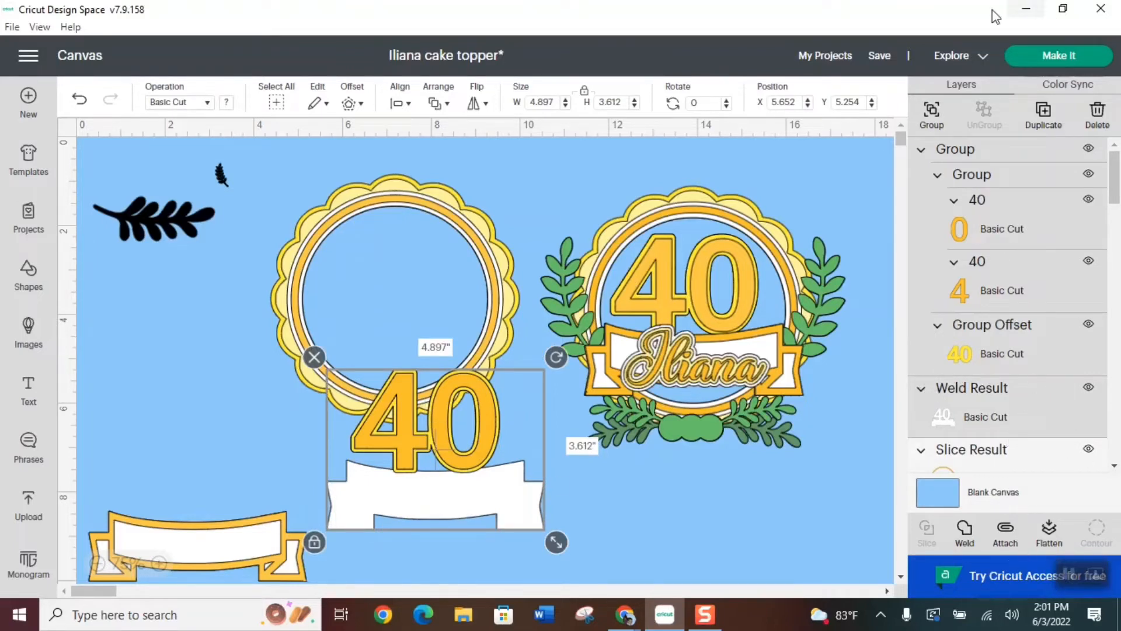
{"action": "left_click", "coordinate": [932, 111]}
{"action": "left_click_drag", "start_coordinate": [429, 504], "coordinate": [389, 362]}
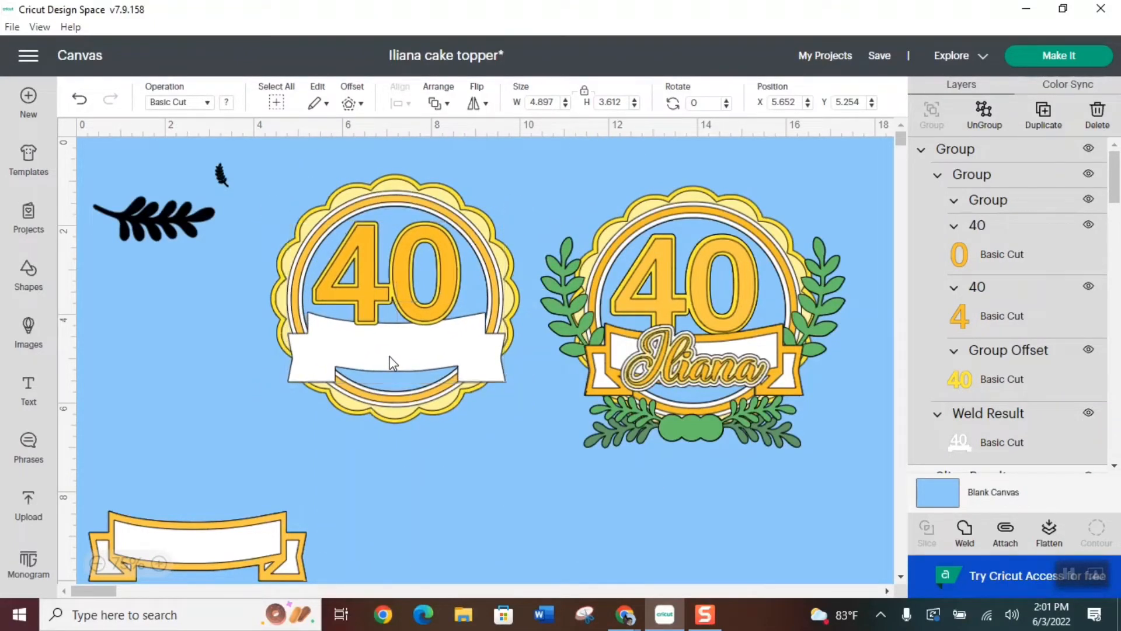
Center the grouped 40 and white base with the rings and scalloped background
{"action": "left_click_drag", "start_coordinate": [396, 471], "coordinate": [408, 216]}
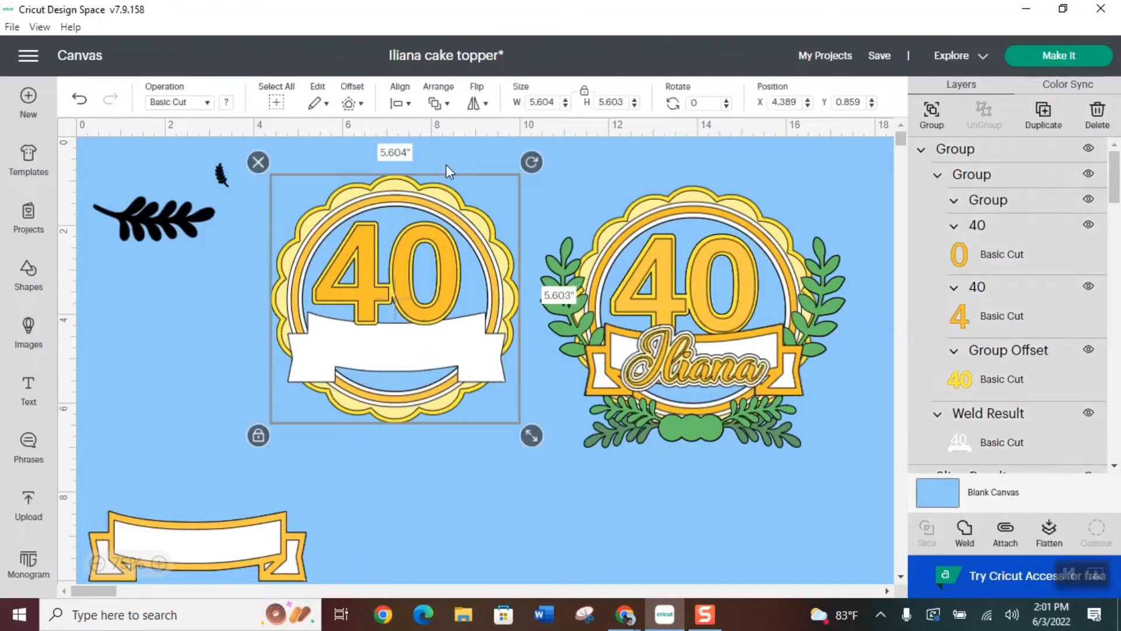
{"action": "left_click", "coordinate": [435, 104]}
{"action": "left_click", "coordinate": [409, 104]}
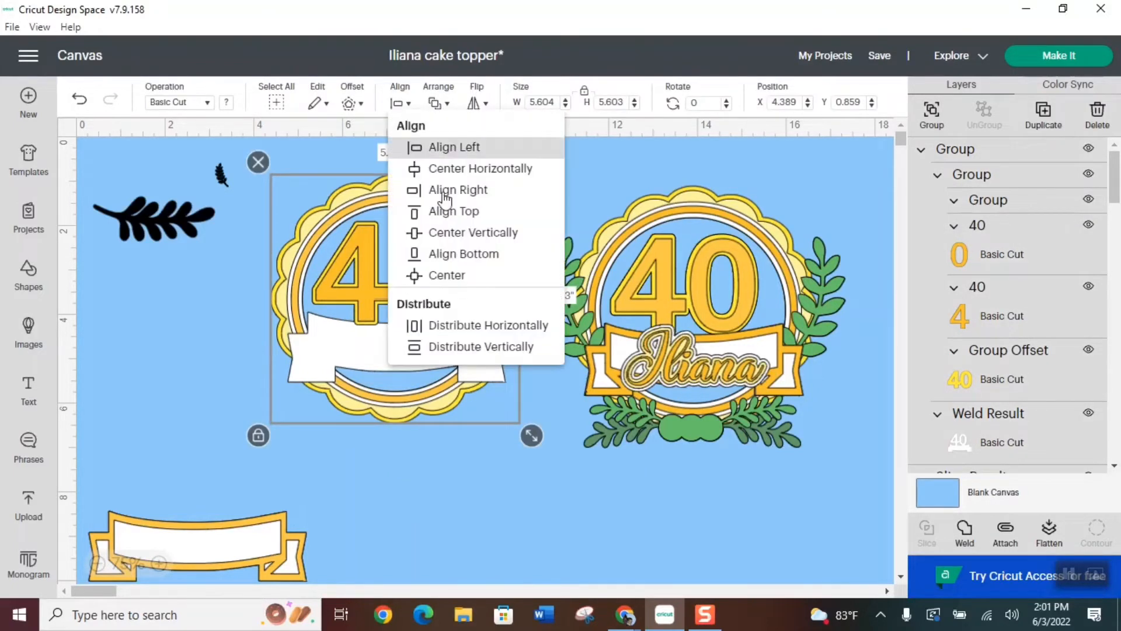
{"action": "left_click", "coordinate": [443, 276]}
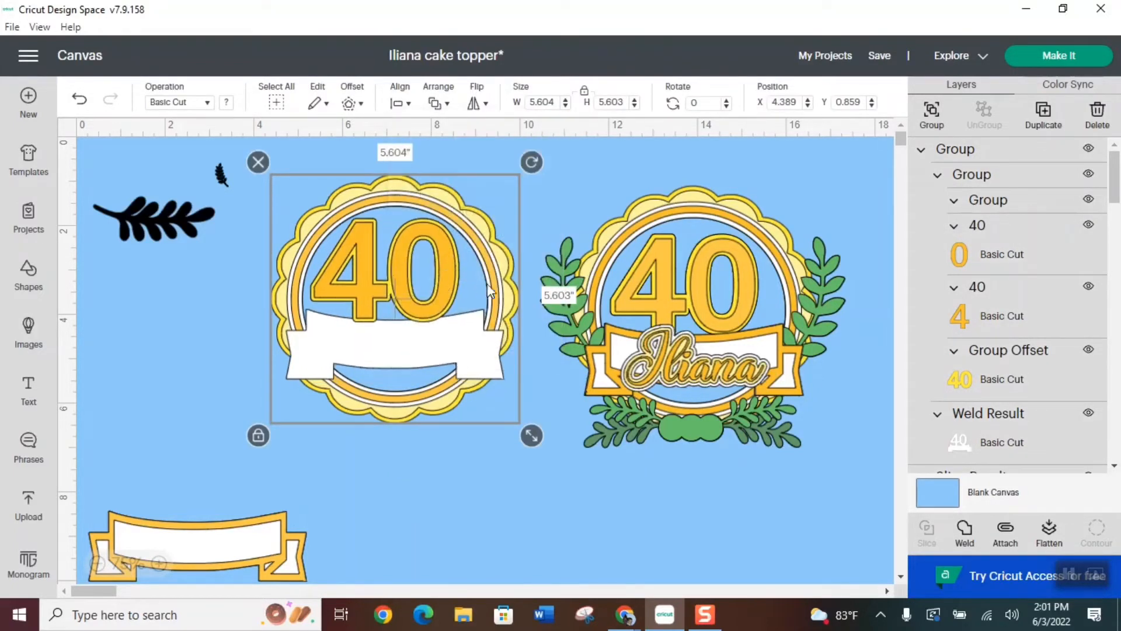
{"action": "left_click", "coordinate": [402, 470]}
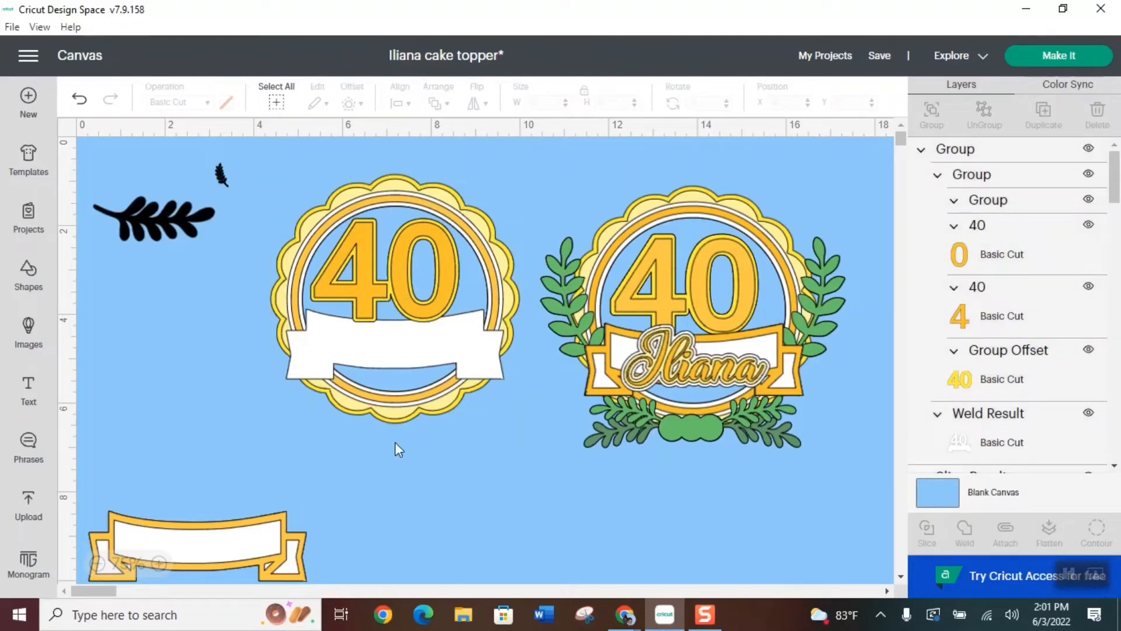
Bring the gold-bordered banner to the front and fit it over the white banner base under the 40
{"action": "left_click", "coordinate": [240, 545]}
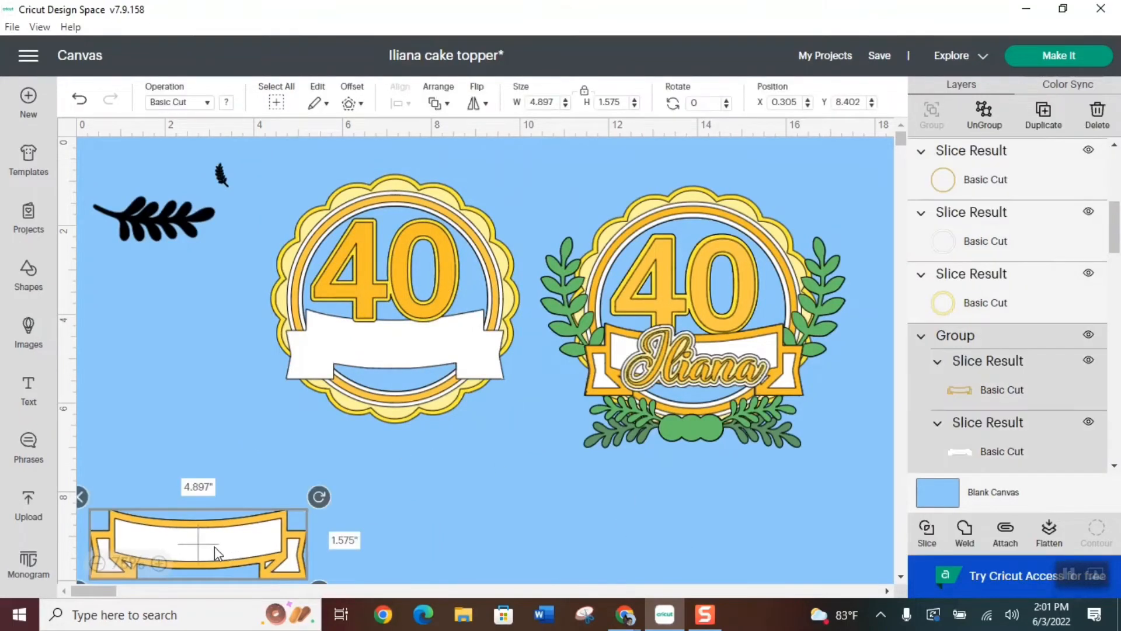
{"action": "left_click_drag", "start_coordinate": [215, 546], "coordinate": [411, 372]}
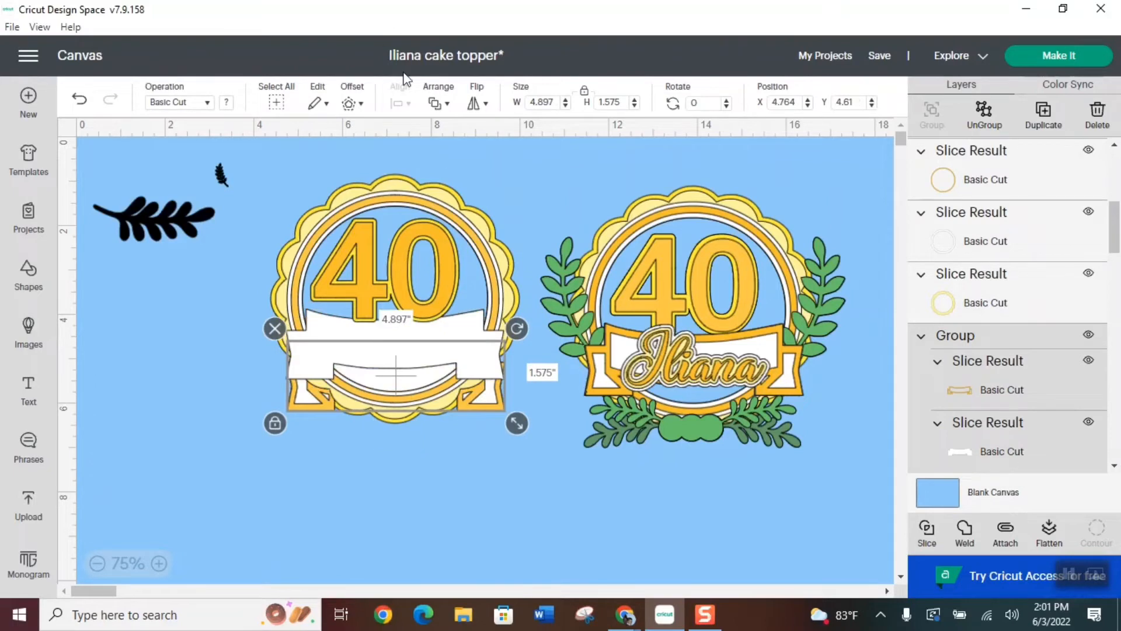
{"action": "left_click", "coordinate": [439, 103]}
{"action": "left_click", "coordinate": [502, 122]}
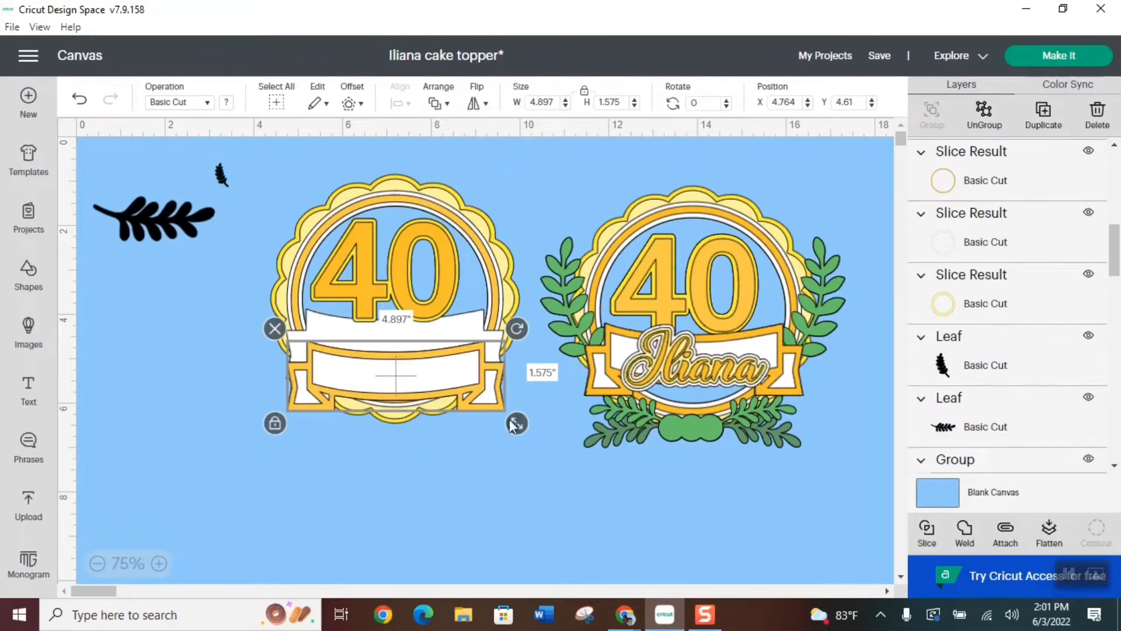
{"action": "left_click_drag", "start_coordinate": [409, 388], "coordinate": [401, 345]}
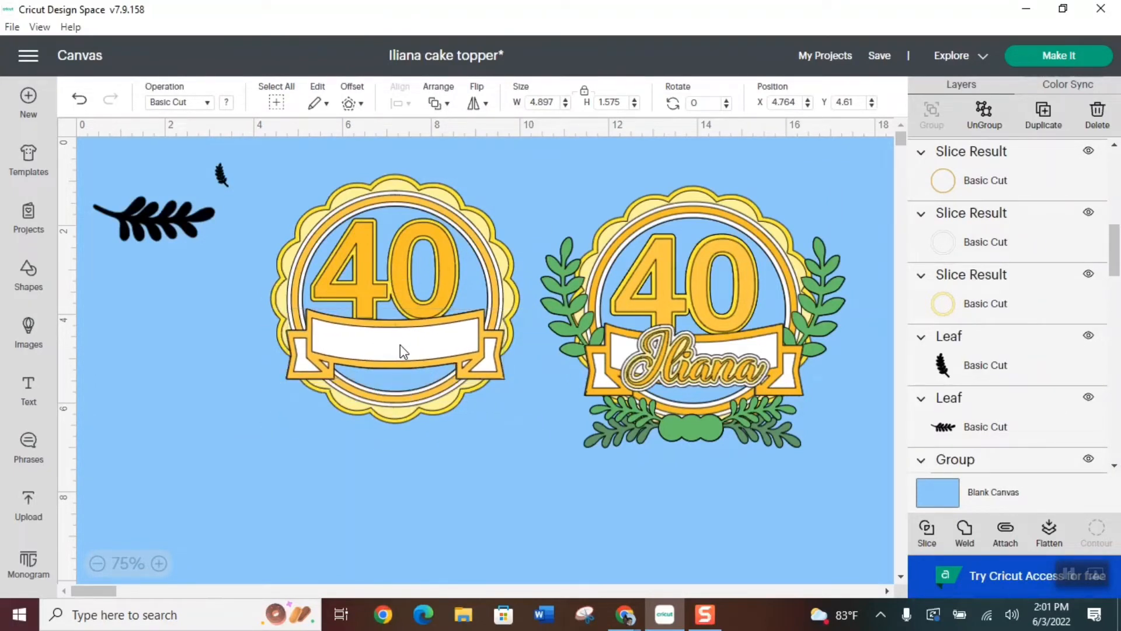
{"action": "left_click", "coordinate": [513, 468]}
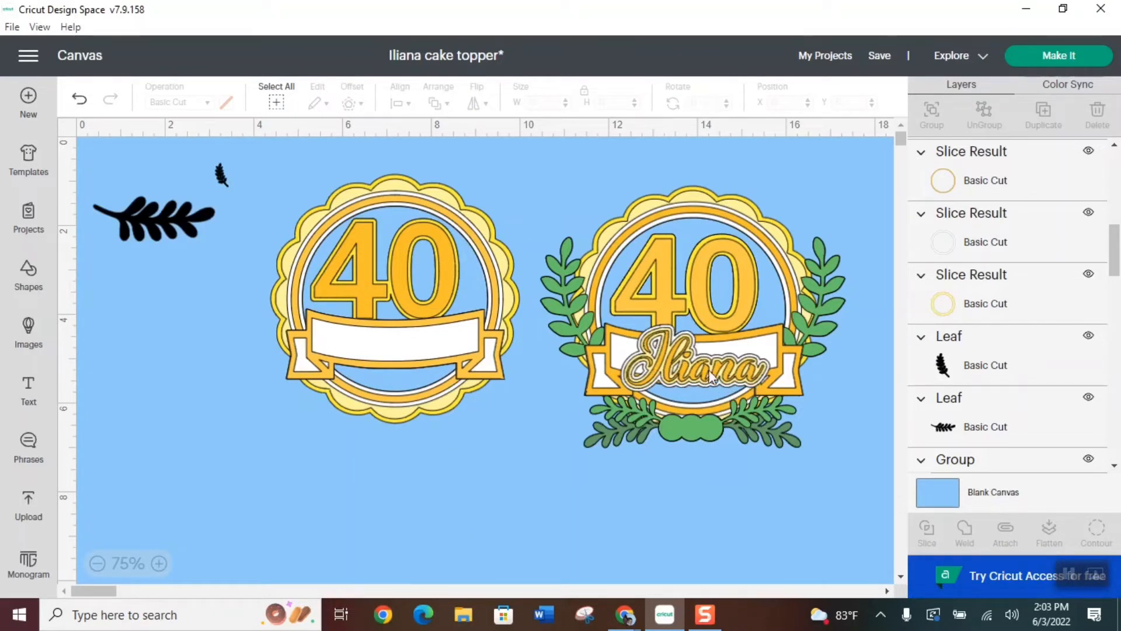
Switch to the DaFont website in Chrome and search for the font "Christmas wish"
{"action": "left_click", "coordinate": [624, 614]}
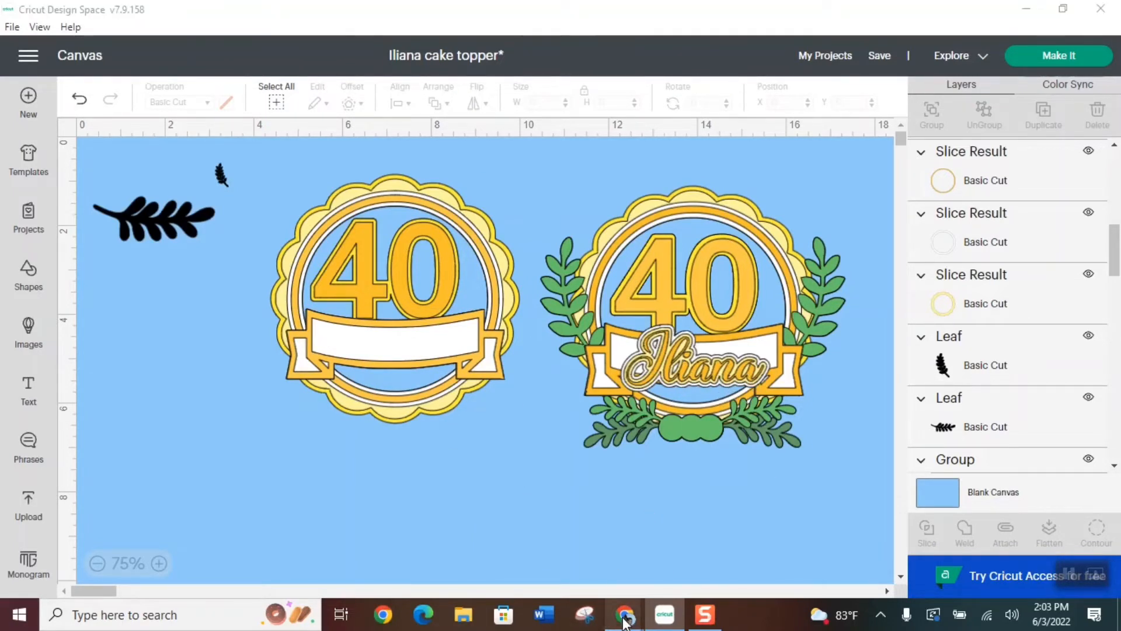
{"action": "left_click", "coordinate": [781, 555]}
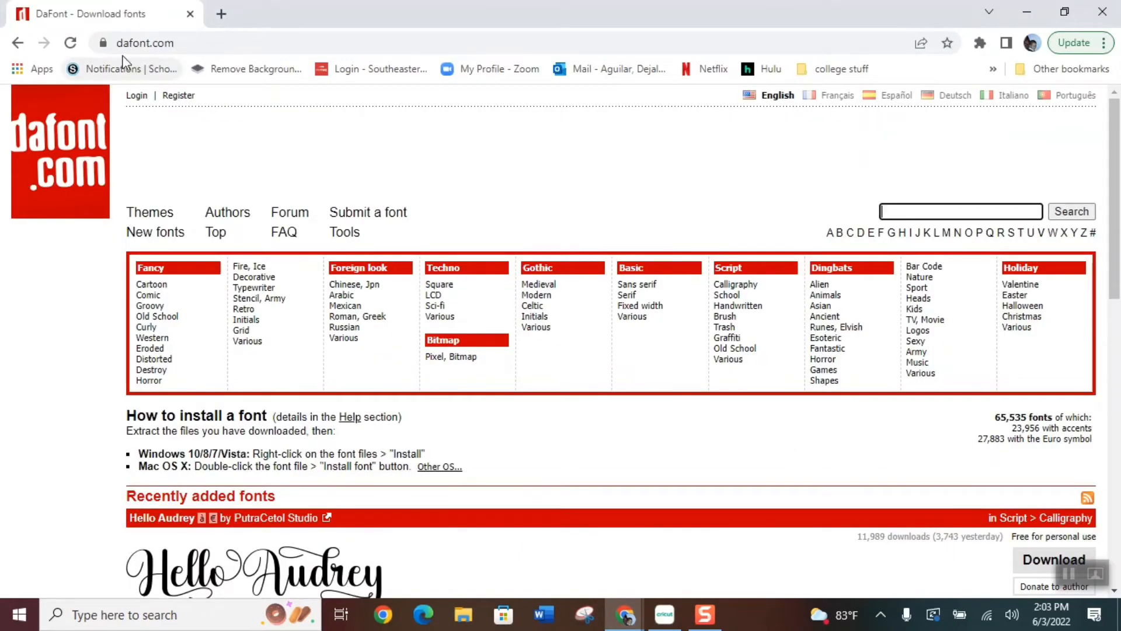
{"action": "left_click", "coordinate": [893, 212]}
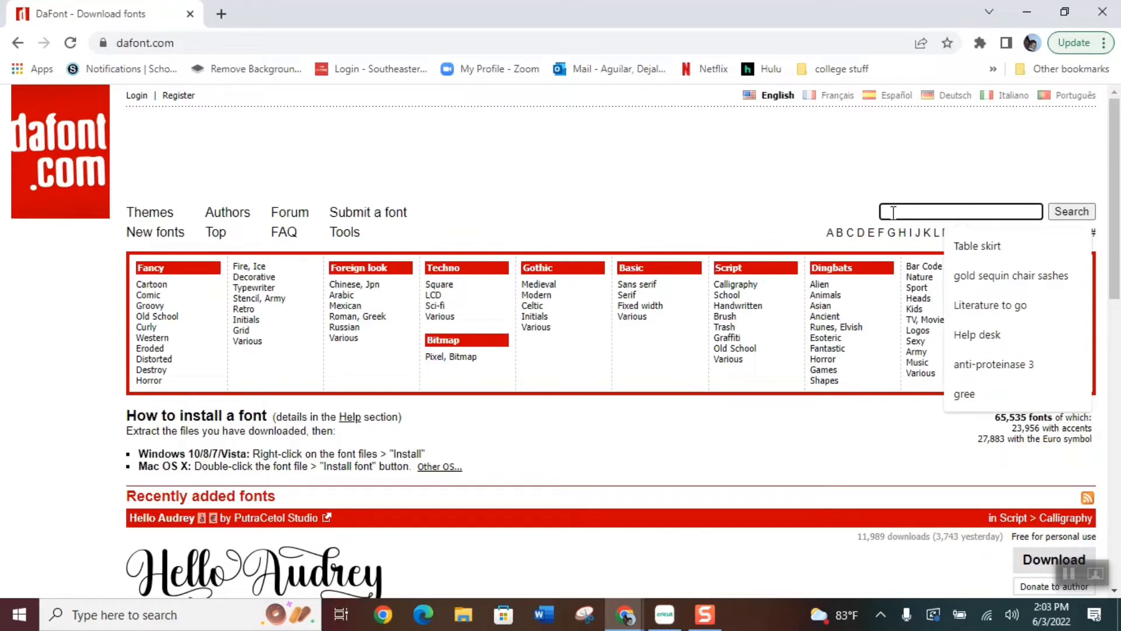
{"action": "type", "text": "c"}
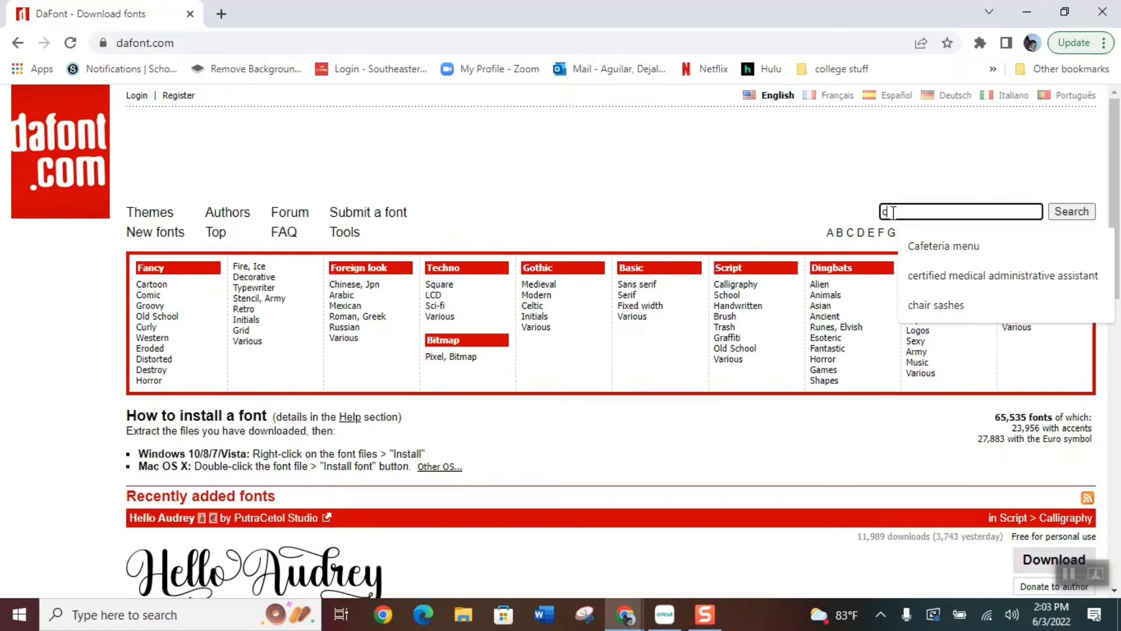
{"action": "type", "text": "hristmas wish"}
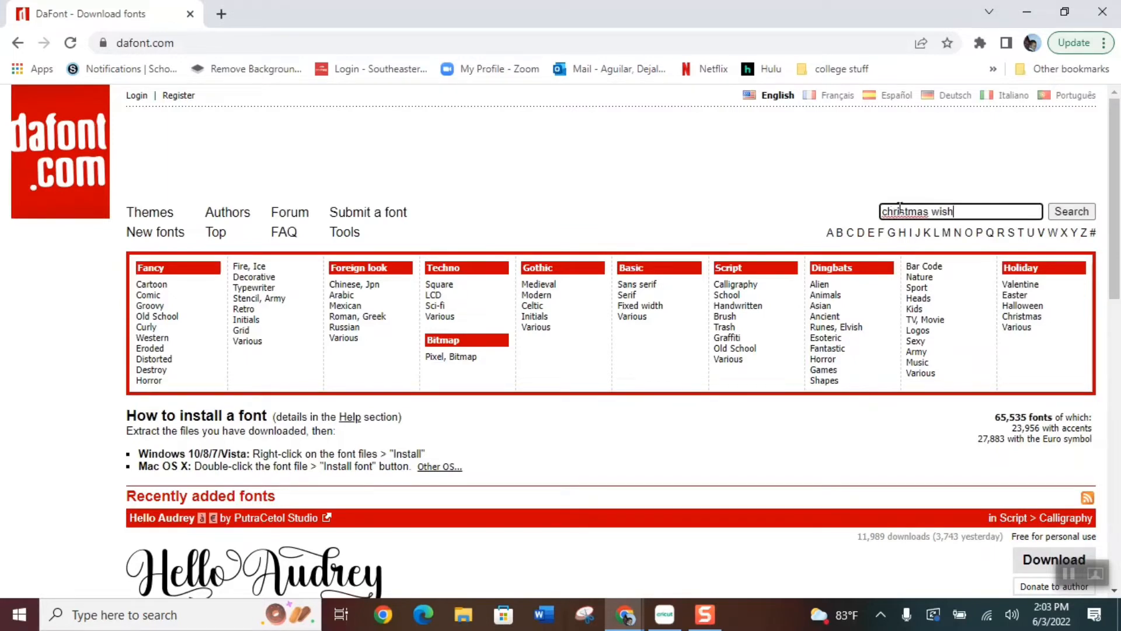
{"action": "right_click", "coordinate": [900, 210]}
{"action": "left_click", "coordinate": [931, 222]}
{"action": "left_click", "coordinate": [1066, 215]}
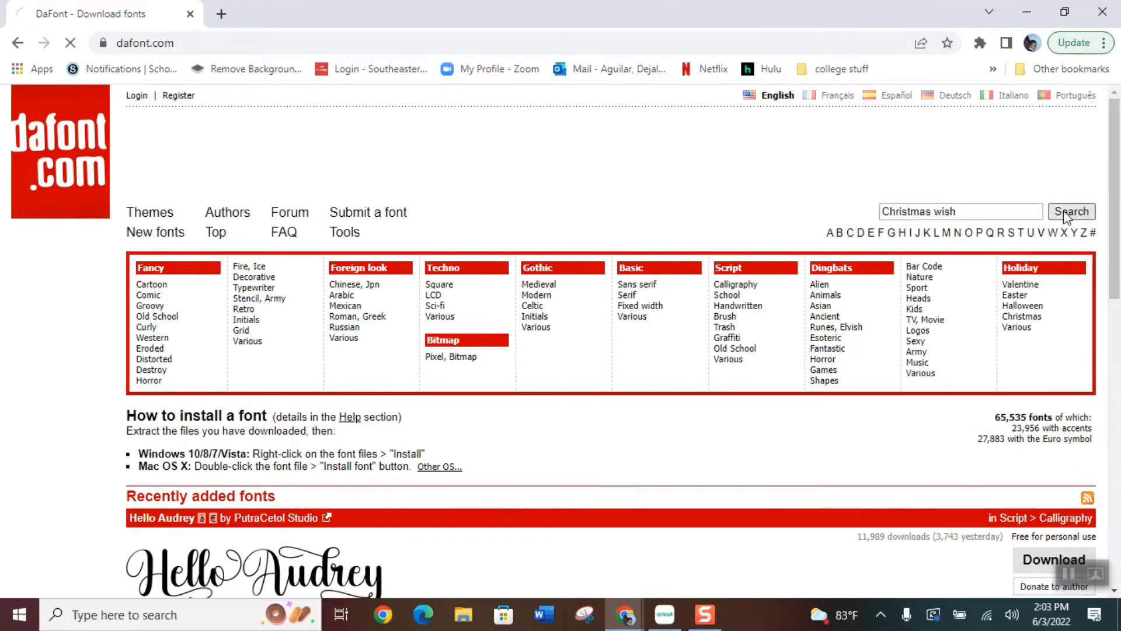
Preview the found fonts with the first name from the sample topper at Large size
{"action": "scroll", "coordinate": [514, 484], "scroll_direction": "down", "scroll_amount": 3}
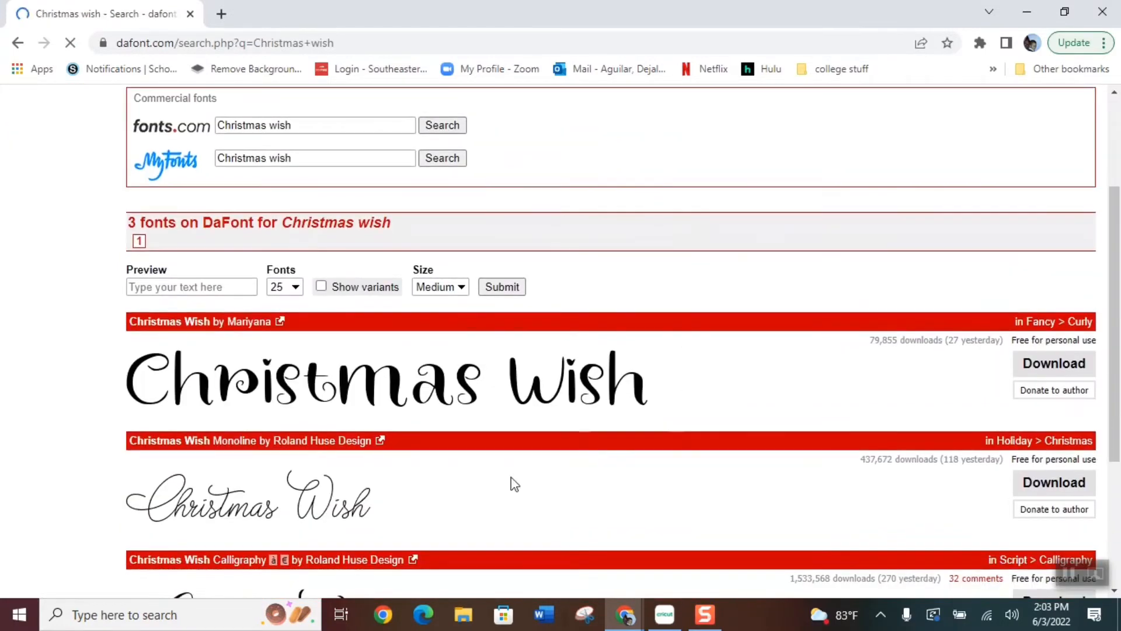
{"action": "scroll", "coordinate": [514, 484], "scroll_direction": "down", "scroll_amount": 2}
{"action": "left_click", "coordinate": [219, 202]}
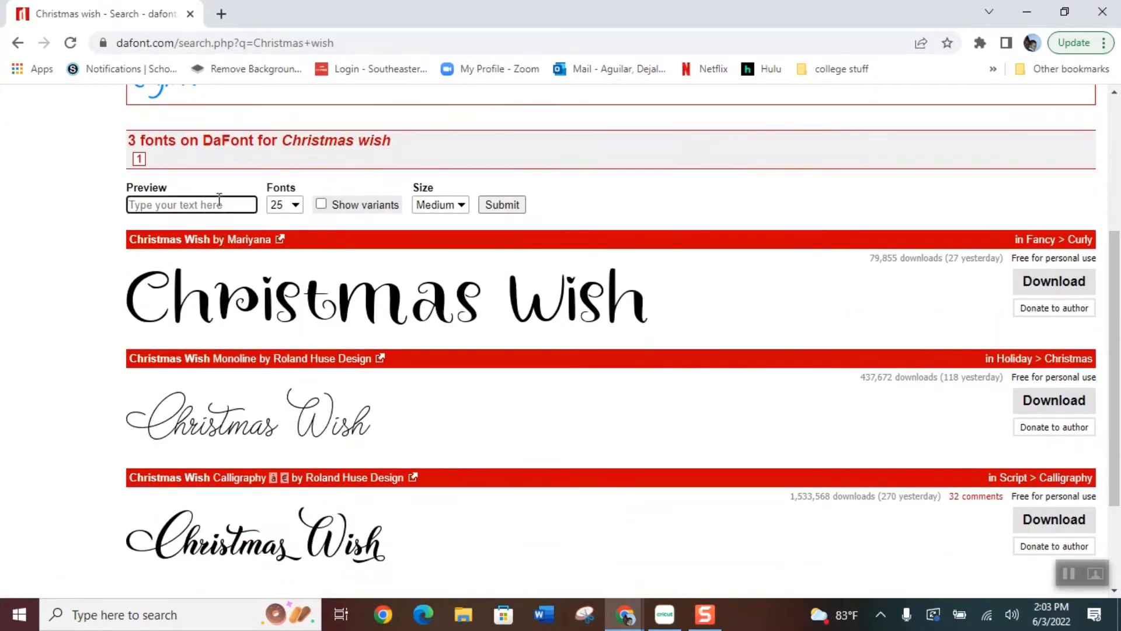
{"action": "type", "text": "liana"}
{"action": "left_click", "coordinate": [296, 205]}
{"action": "left_click", "coordinate": [295, 203]}
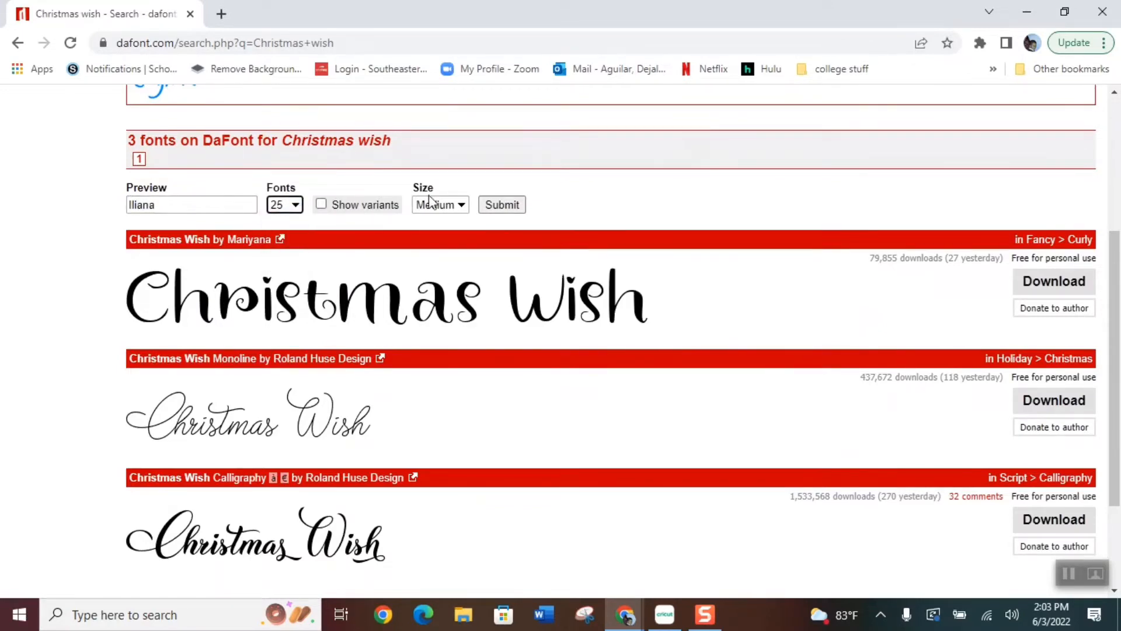
{"action": "left_click", "coordinate": [458, 204]}
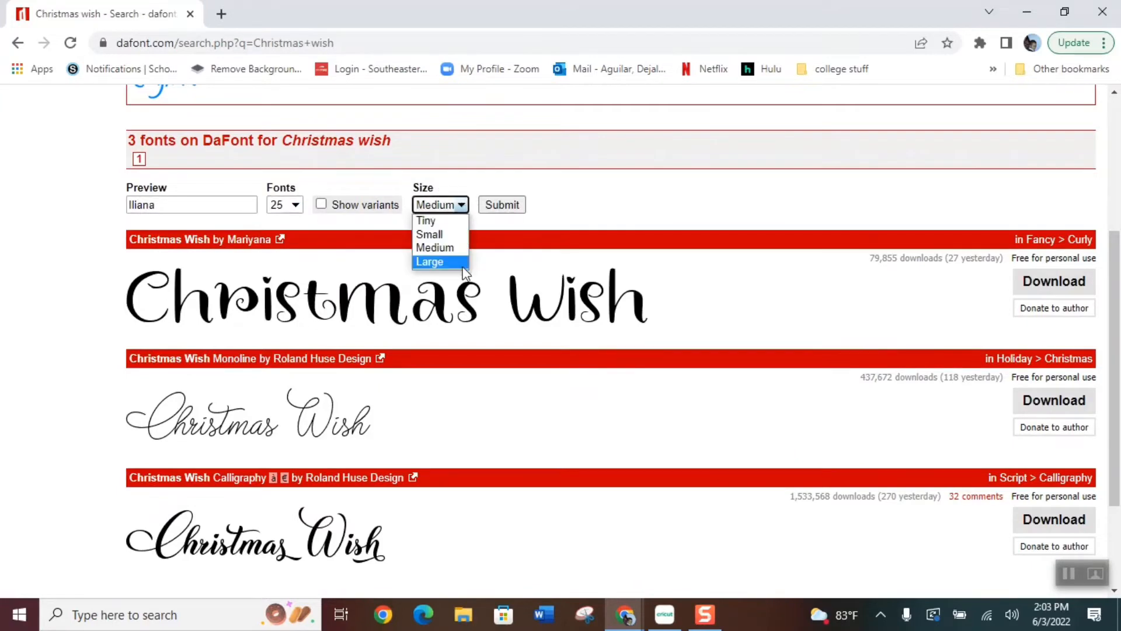
{"action": "left_click", "coordinate": [442, 261]}
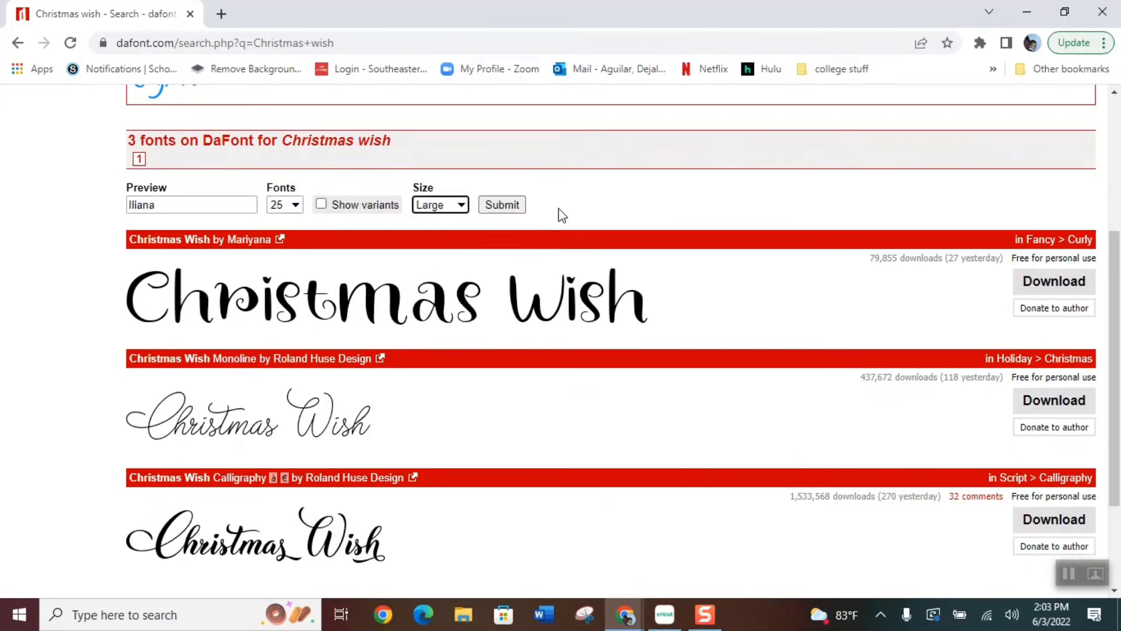
{"action": "left_click", "coordinate": [507, 208]}
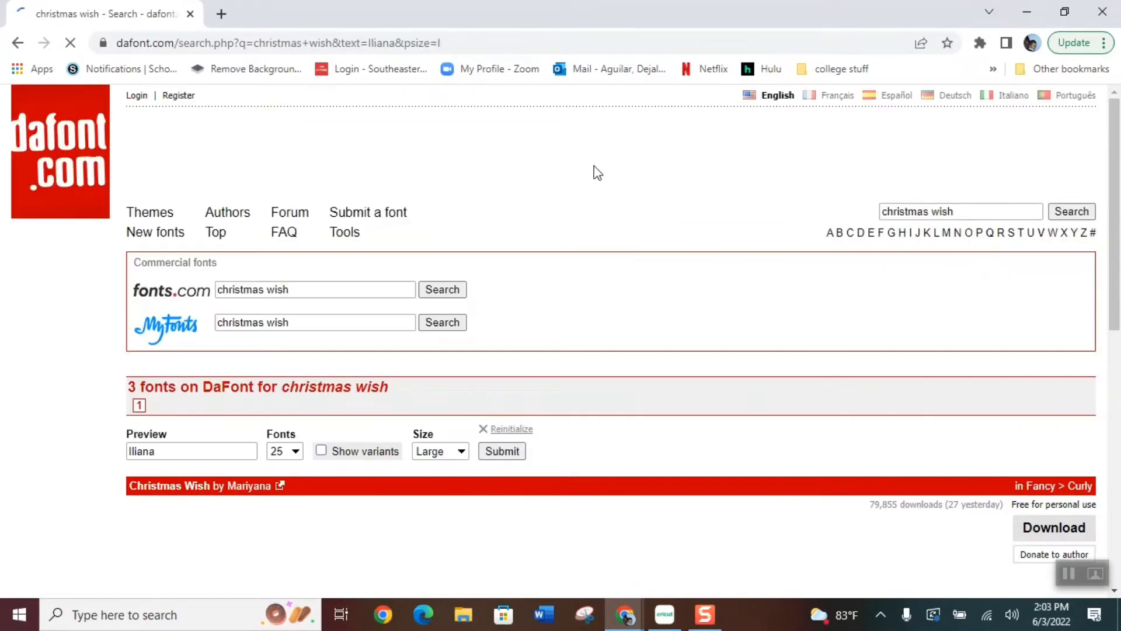
Capture the name preview in the Christmas Wish Calligraphy font with a rectangular snip in Snipping Tool
{"action": "scroll", "coordinate": [648, 318], "scroll_direction": "down", "scroll_amount": 6}
{"action": "scroll", "coordinate": [712, 365], "scroll_direction": "down", "scroll_amount": 3}
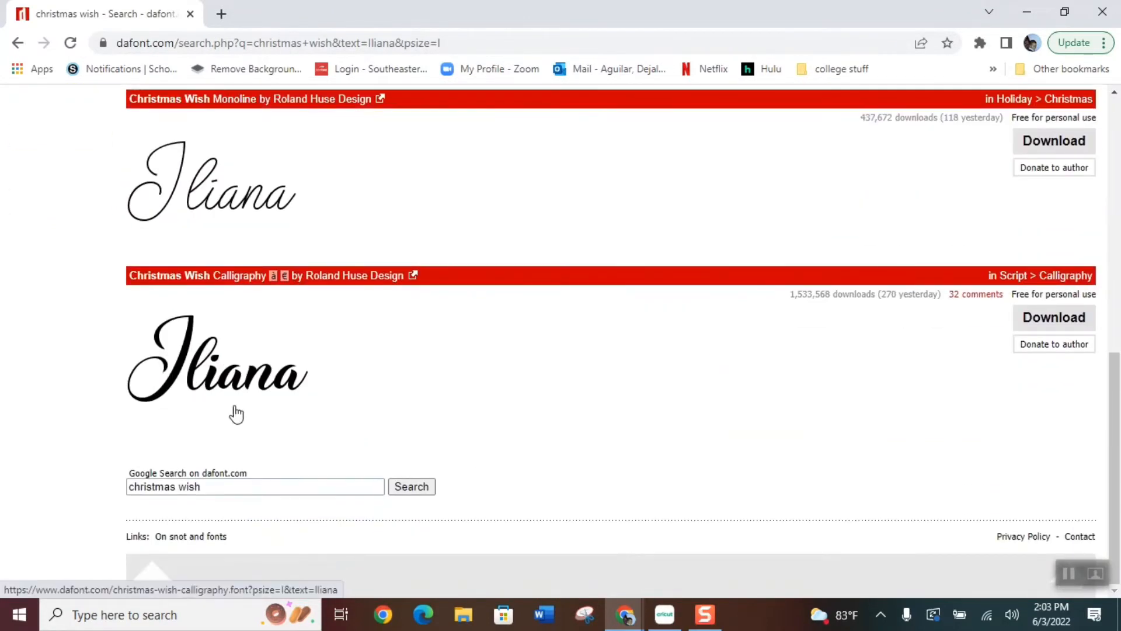
{"action": "left_click", "coordinate": [584, 615]}
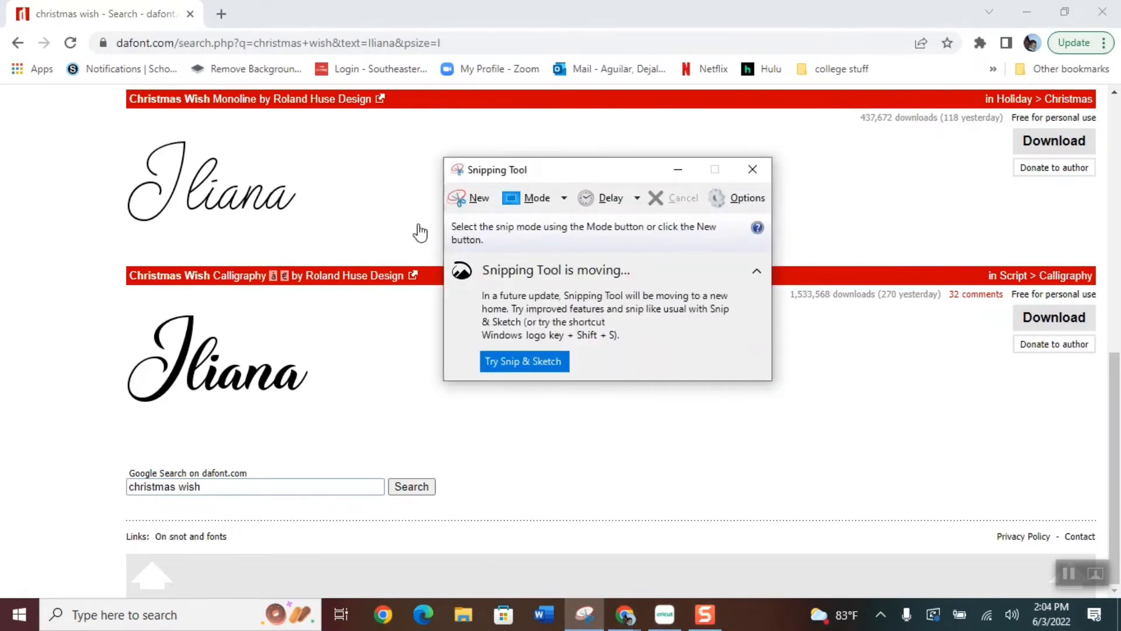
{"action": "left_click", "coordinate": [476, 201]}
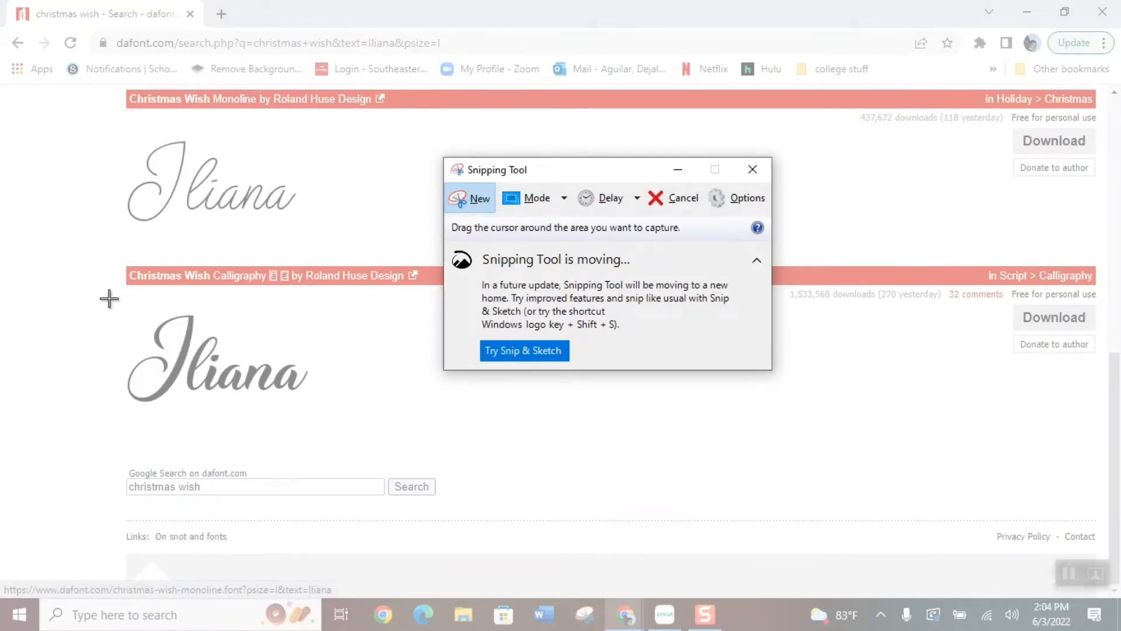
{"action": "left_click_drag", "start_coordinate": [111, 298], "coordinate": [315, 412]}
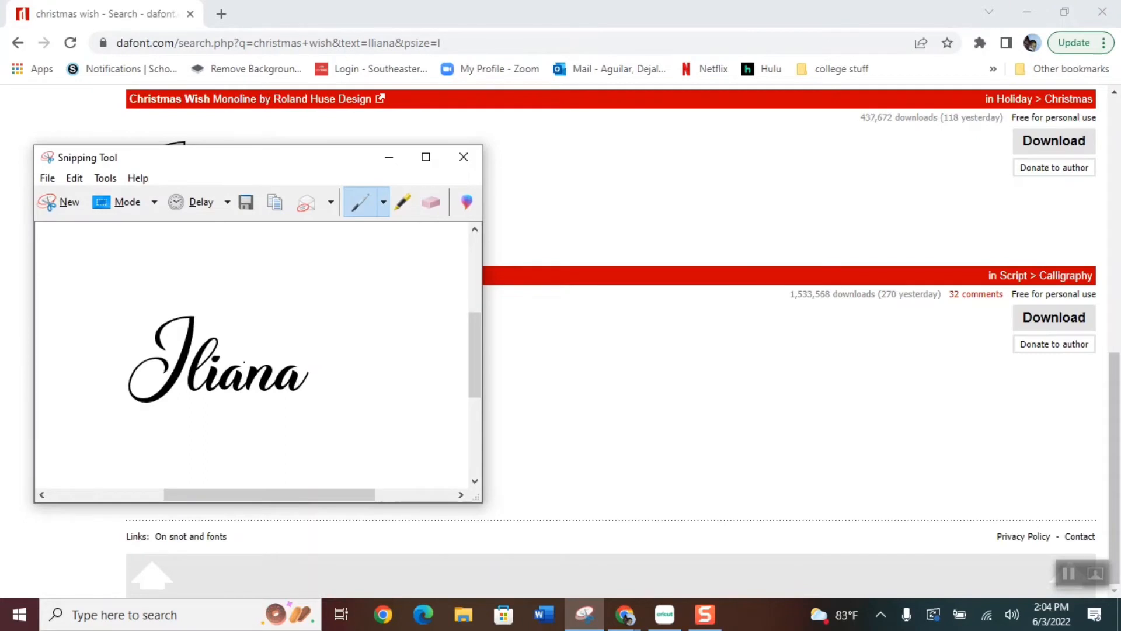
Save the snip to the Desktop as the PNG file Capture, replacing the existing file
{"action": "left_click", "coordinate": [48, 179]}
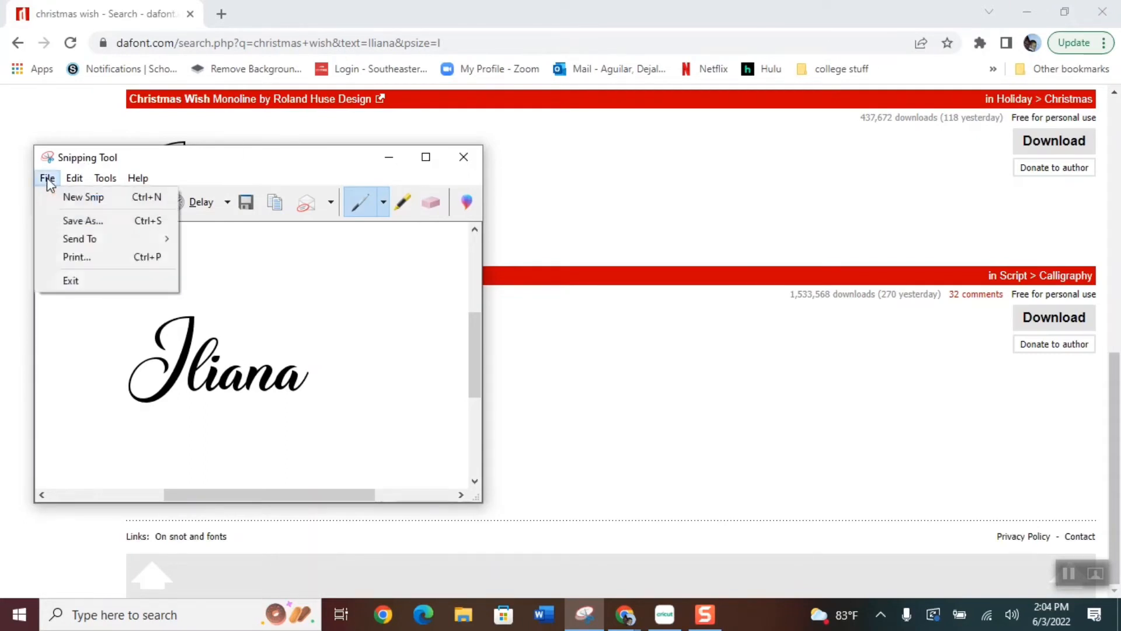
{"action": "left_click", "coordinate": [80, 220]}
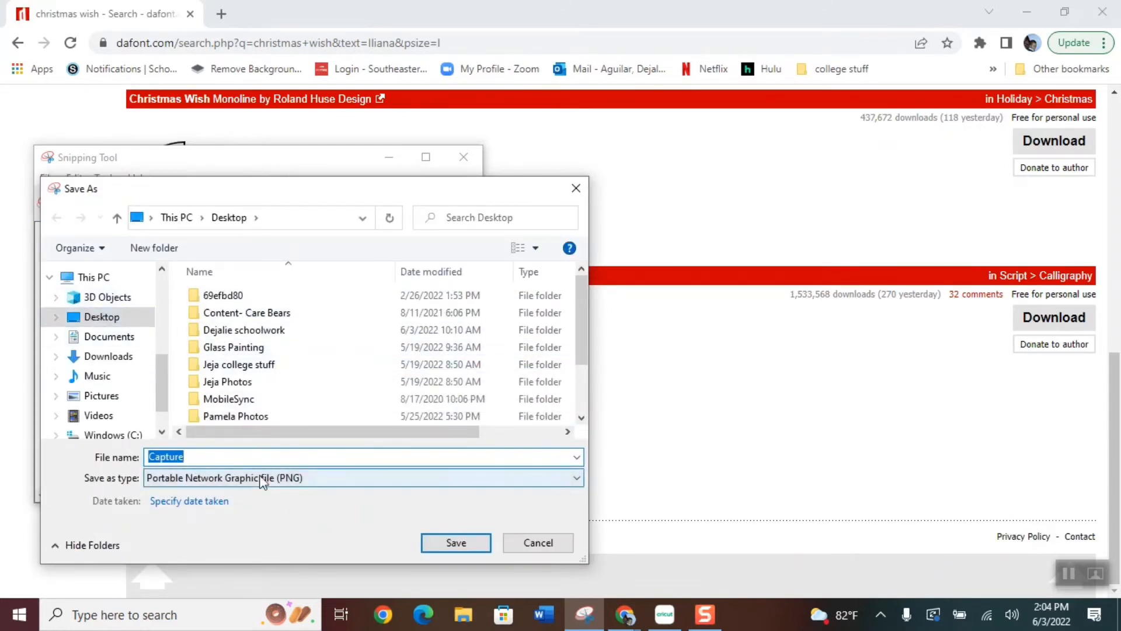
{"action": "left_click", "coordinate": [450, 544]}
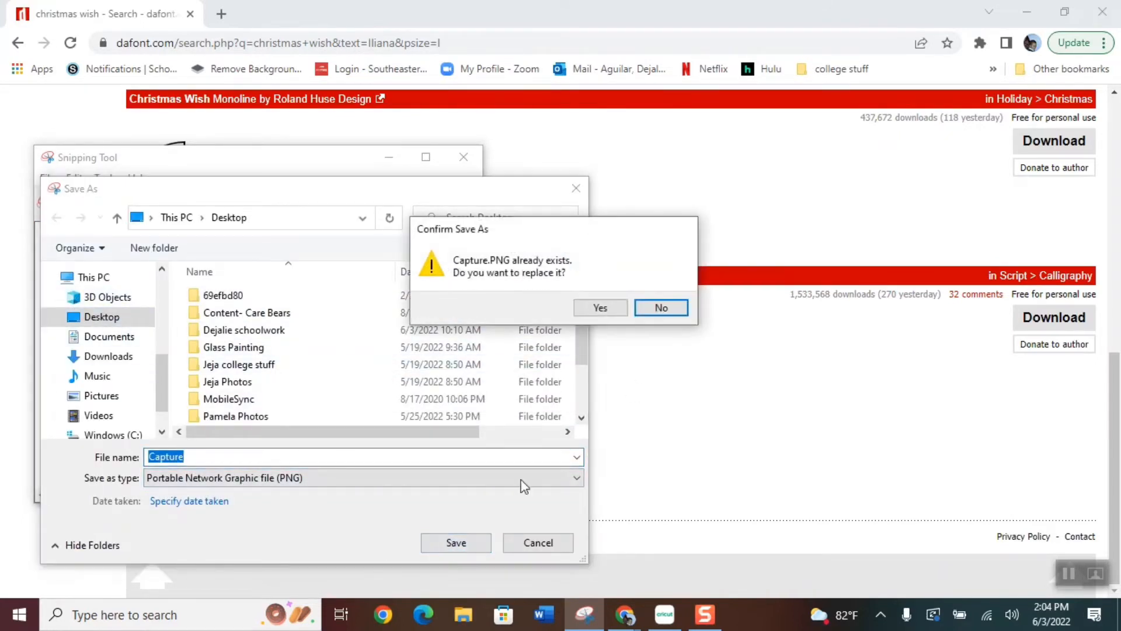
{"action": "left_click", "coordinate": [598, 310]}
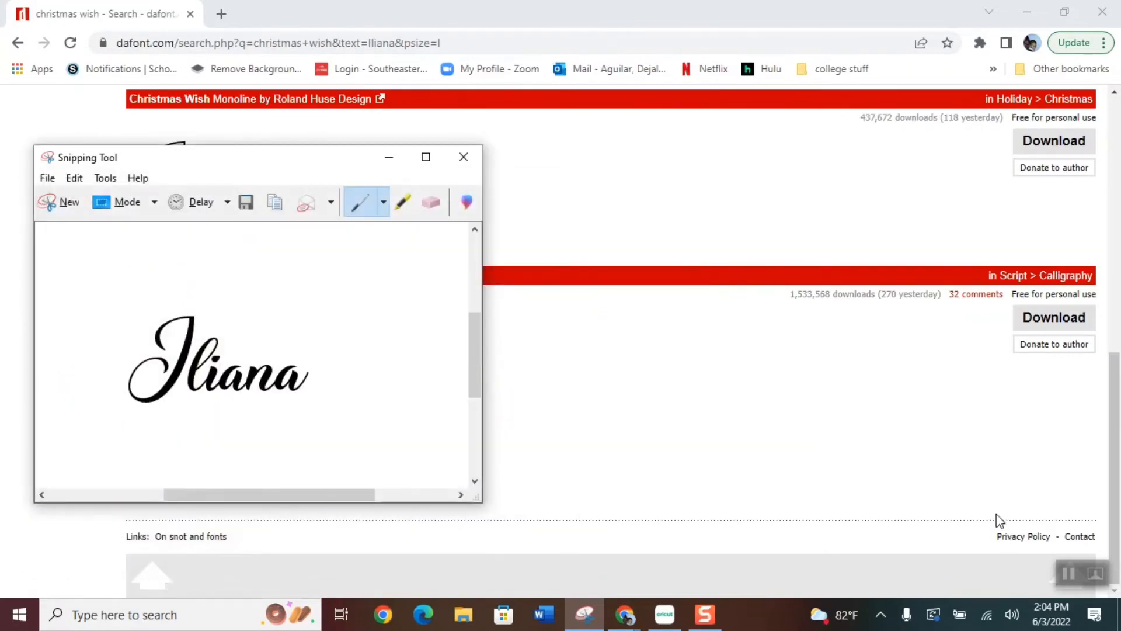
Mute the computer's sound and close Snipping Tool
{"action": "left_click", "coordinate": [1001, 612]}
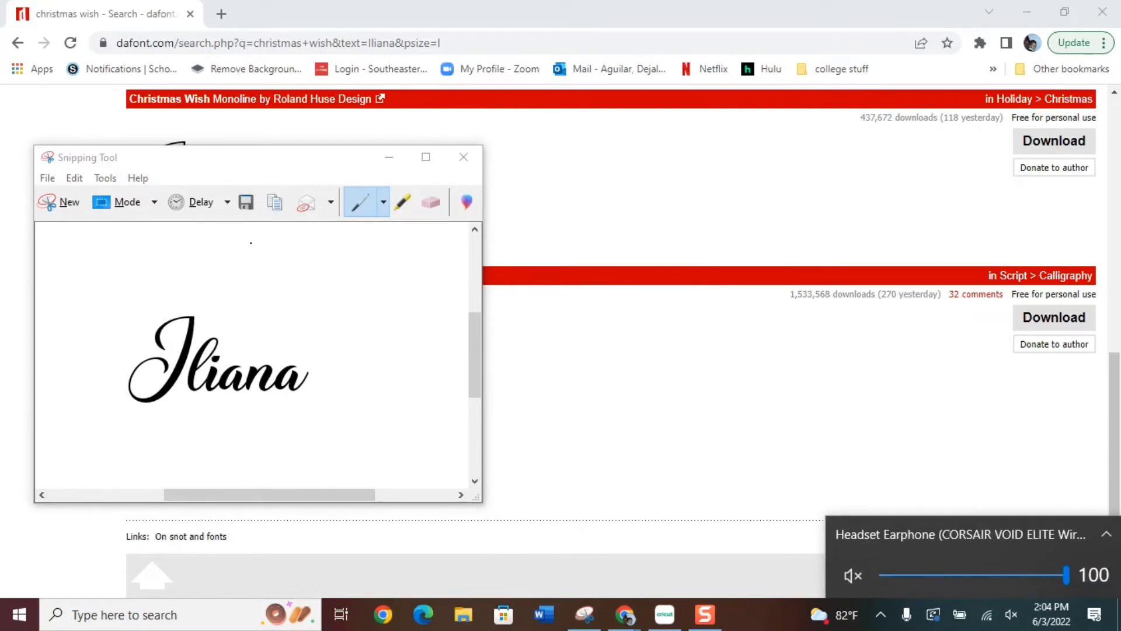
{"action": "left_click", "coordinate": [48, 179]}
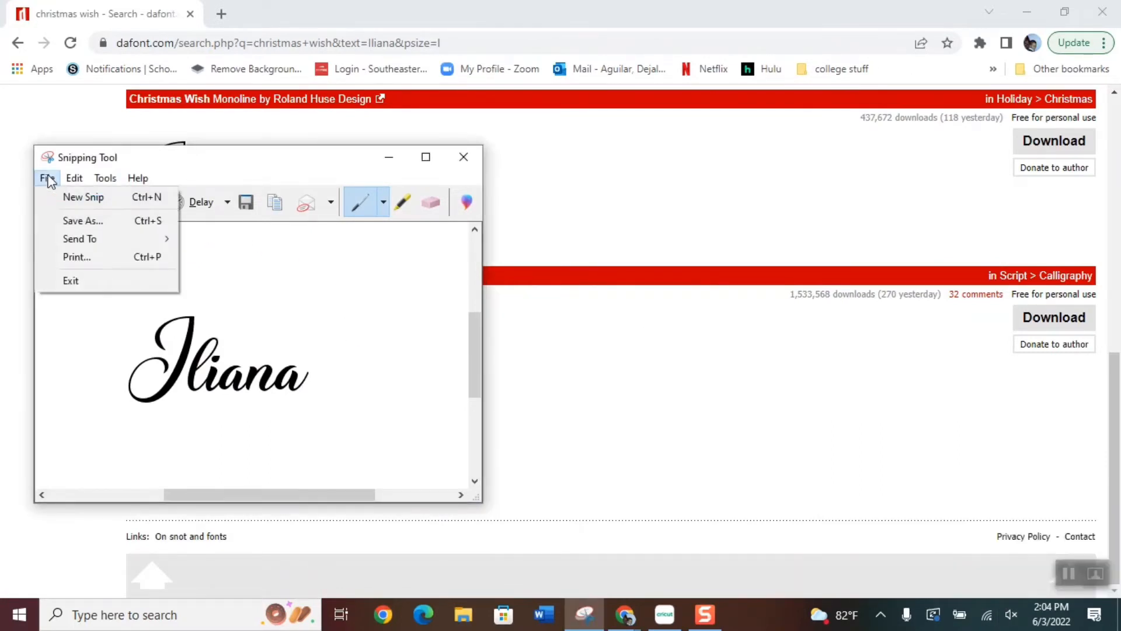
{"action": "left_click", "coordinate": [463, 157]}
{"action": "left_click", "coordinate": [463, 157]}
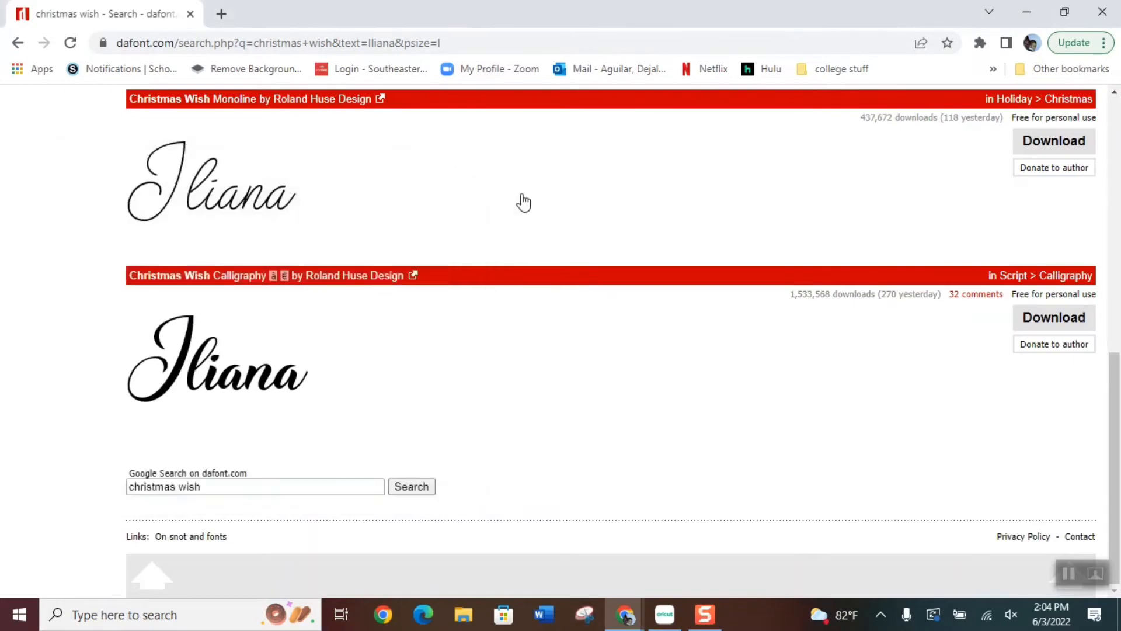
Switch back to Cricut Design Space and load the Capture PNG from the Desktop as a new image upload
{"action": "left_click", "coordinate": [1027, 12]}
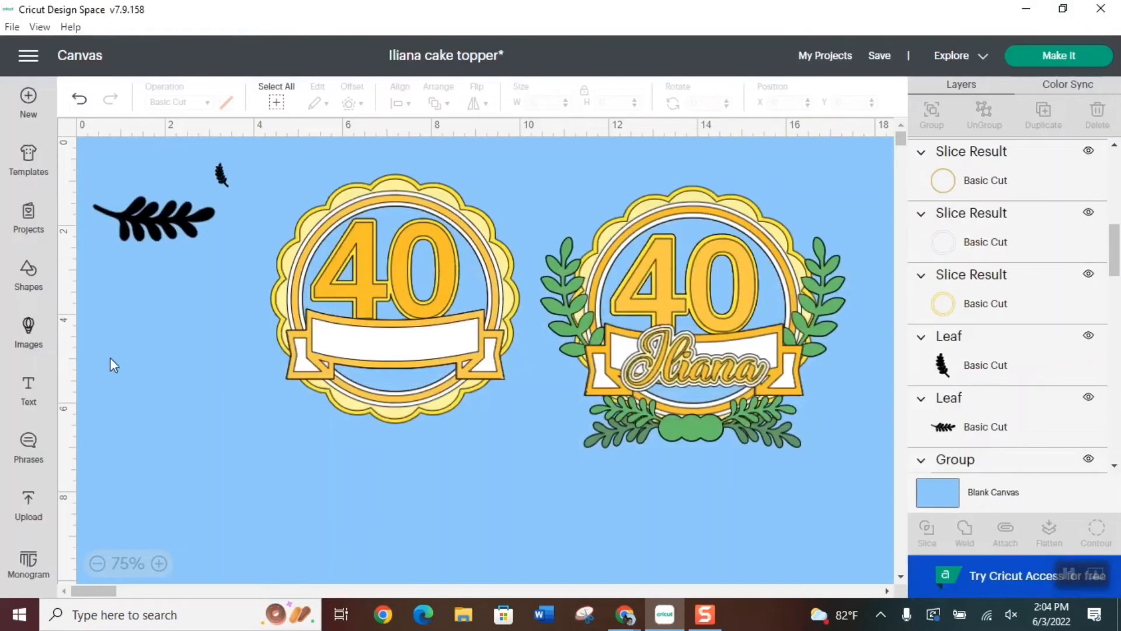
{"action": "left_click", "coordinate": [30, 515]}
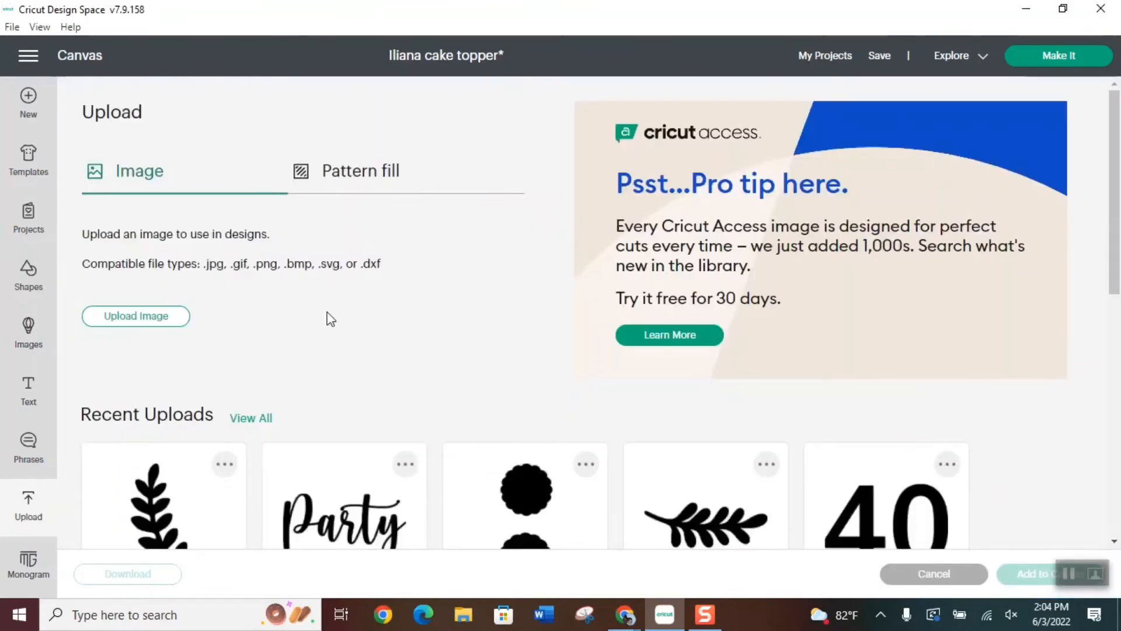
{"action": "left_click", "coordinate": [118, 318]}
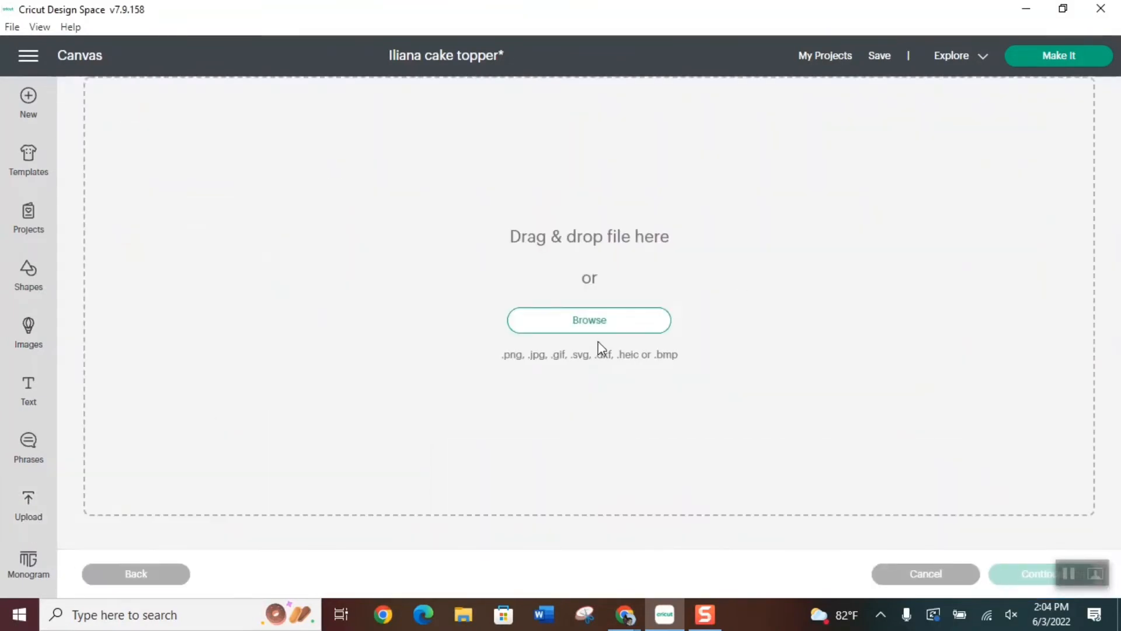
{"action": "left_click", "coordinate": [593, 321]}
{"action": "scroll", "coordinate": [362, 222], "scroll_direction": "down", "scroll_amount": 3}
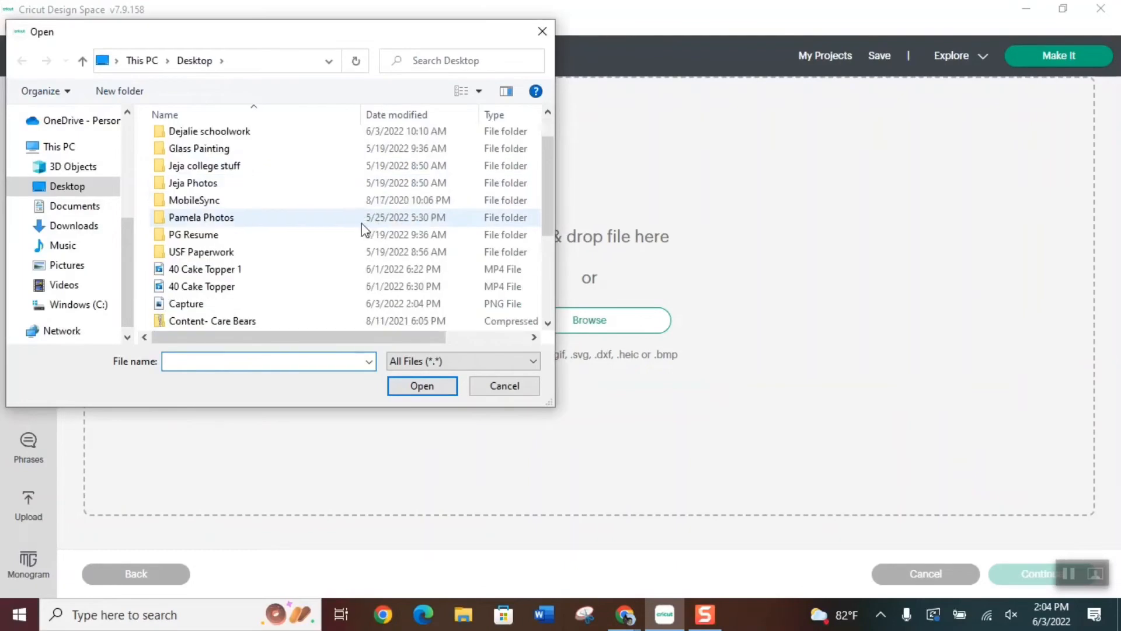
{"action": "left_click", "coordinate": [197, 203]}
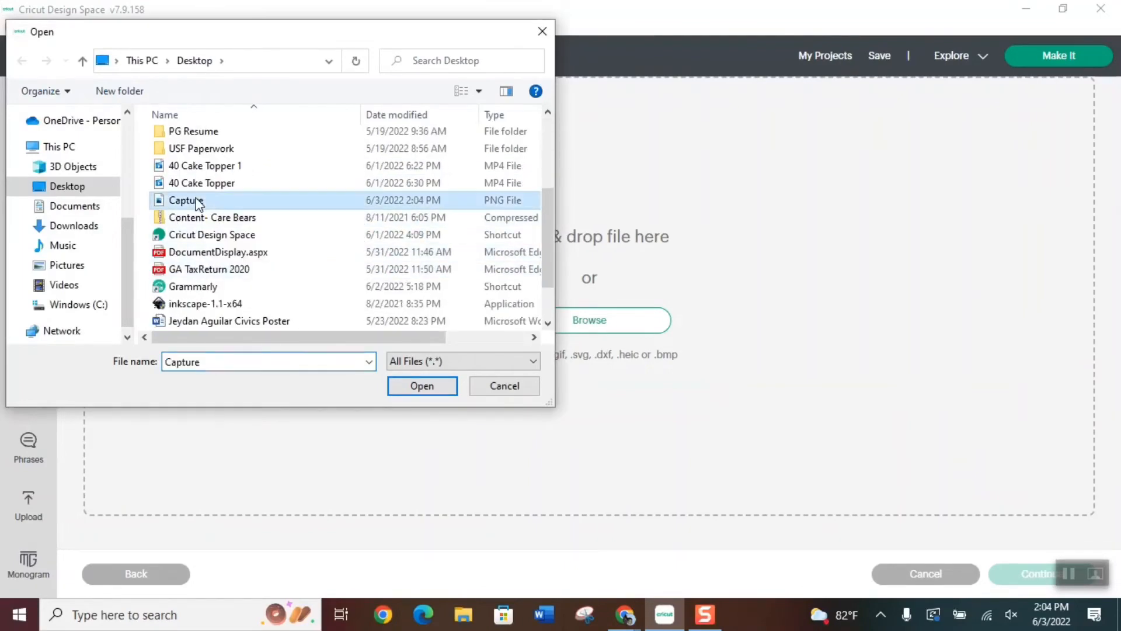
{"action": "left_click", "coordinate": [424, 387]}
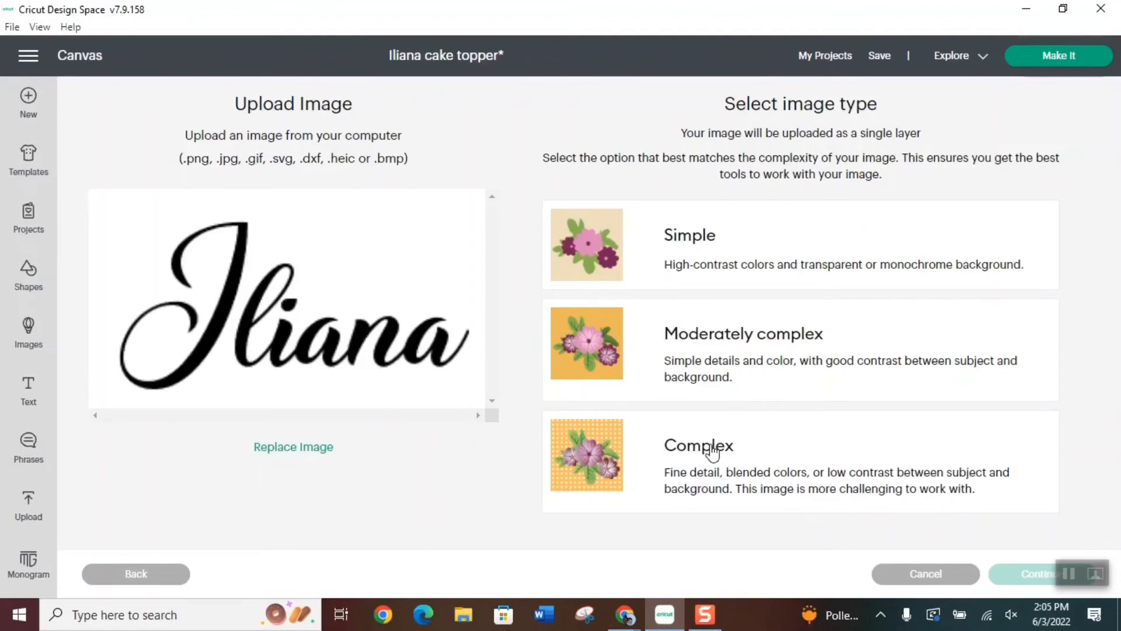
Set the image type to Complex and remove the white background around the name
{"action": "left_click", "coordinate": [721, 461]}
{"action": "left_click", "coordinate": [1031, 573]}
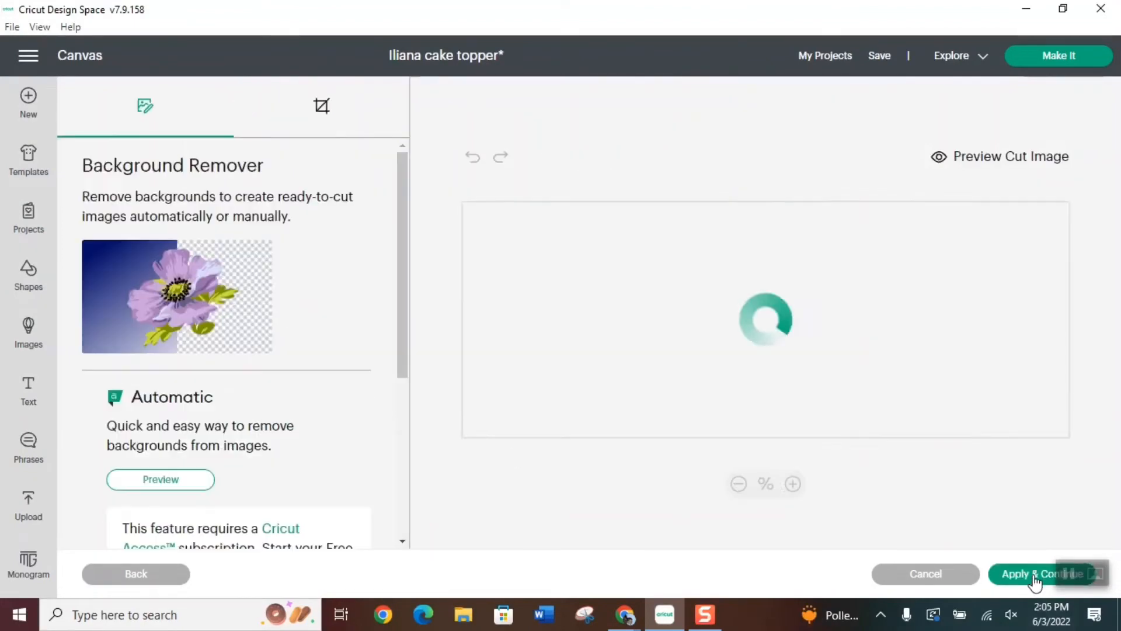
{"action": "left_click", "coordinate": [826, 283]}
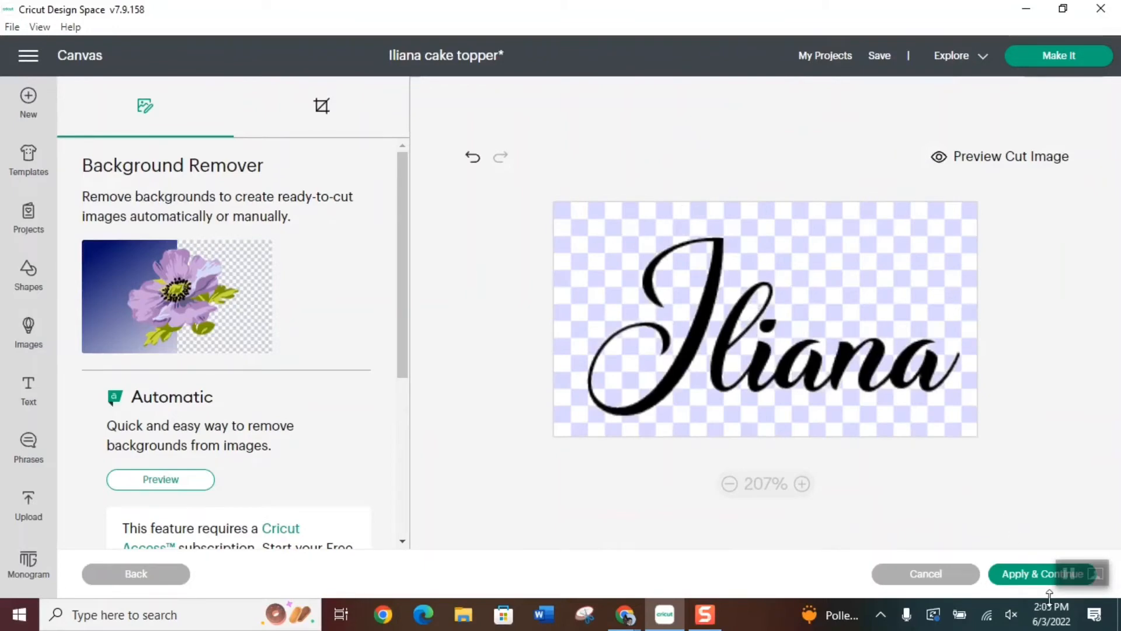
{"action": "left_click", "coordinate": [1031, 574]}
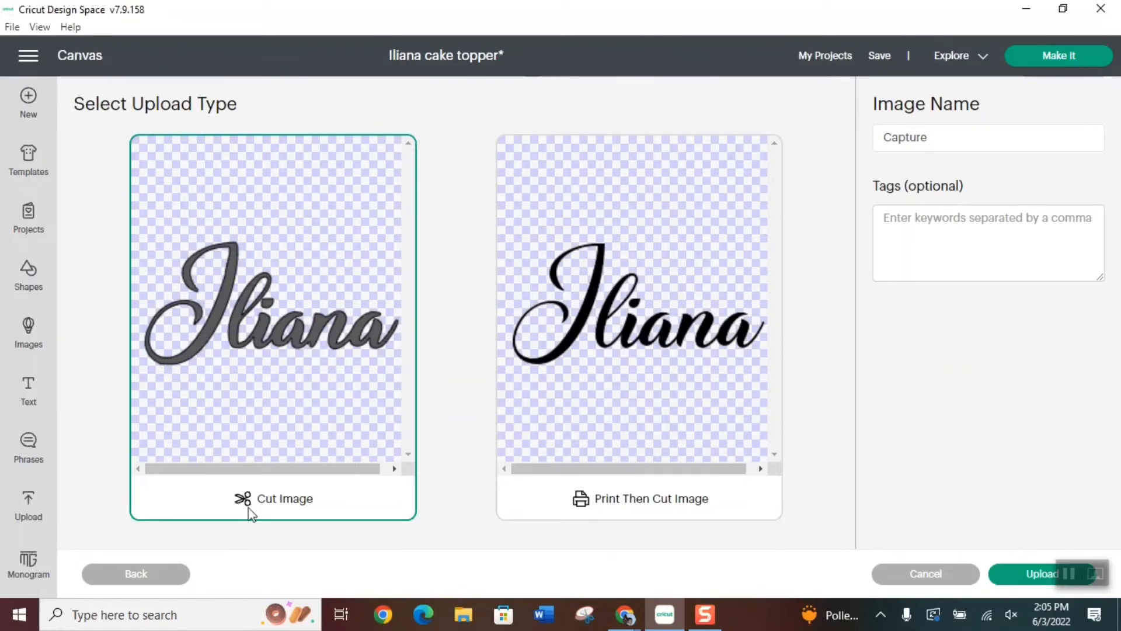
Rename the cut image with the celebrant's first name and upload it
{"action": "left_click", "coordinate": [934, 137]}
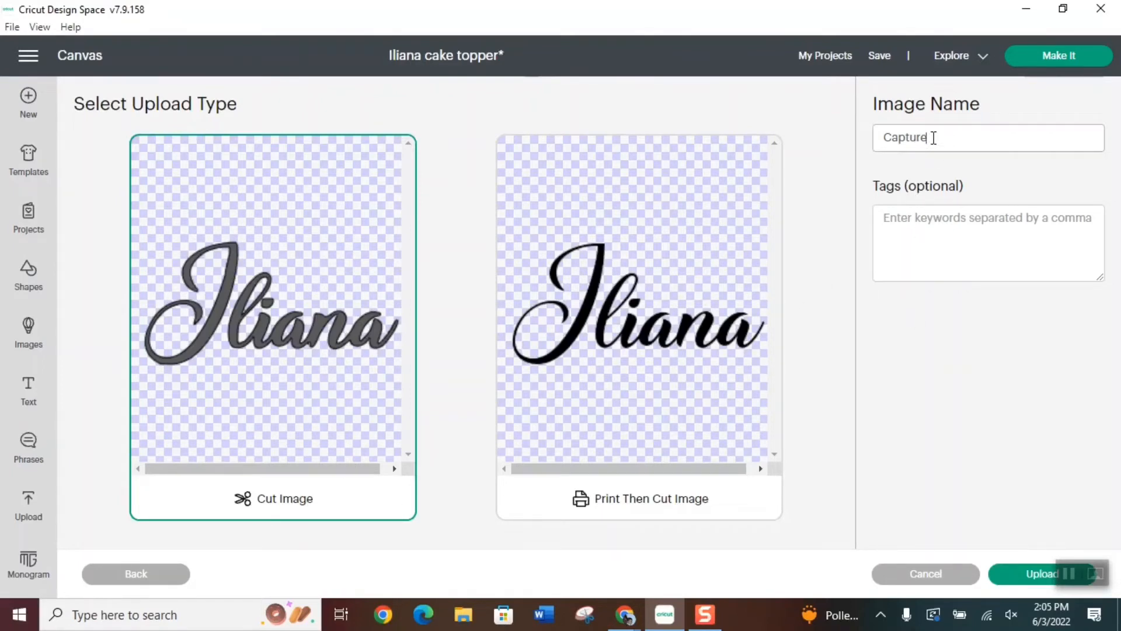
{"action": "left_click_drag", "start_coordinate": [933, 138], "coordinate": [827, 146]}
{"action": "type", "text": "Iliana"}
{"action": "left_click", "coordinate": [1045, 573]}
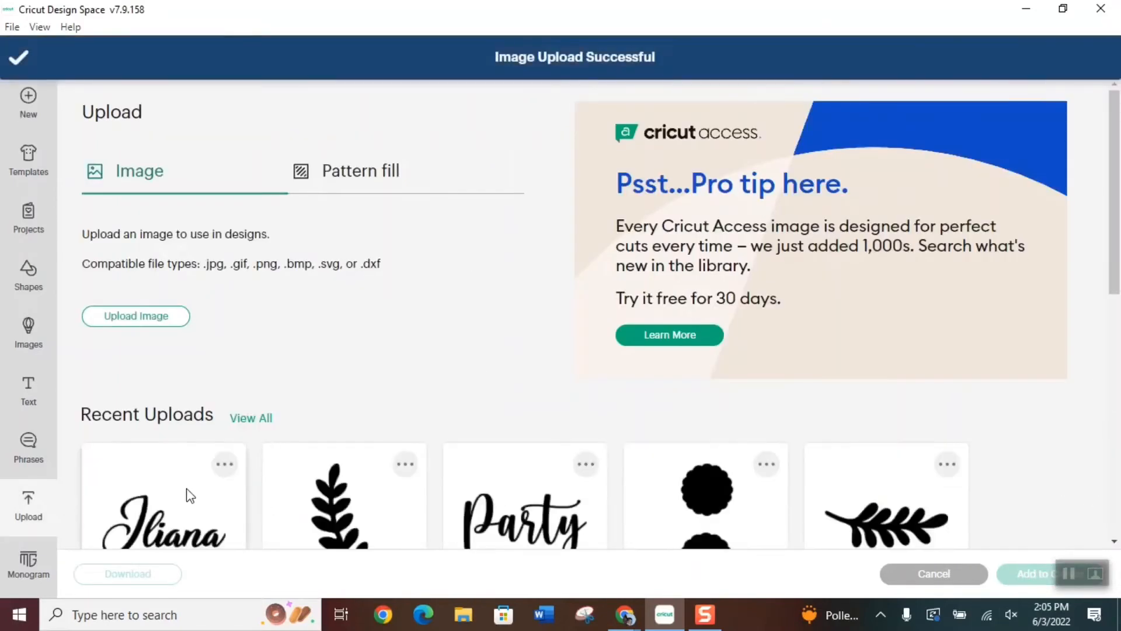
Add the uploaded name to the canvas and scale it over the sample topper's name to about 3.09 in wide
{"action": "left_click", "coordinate": [234, 462]}
{"action": "left_click", "coordinate": [1029, 575]}
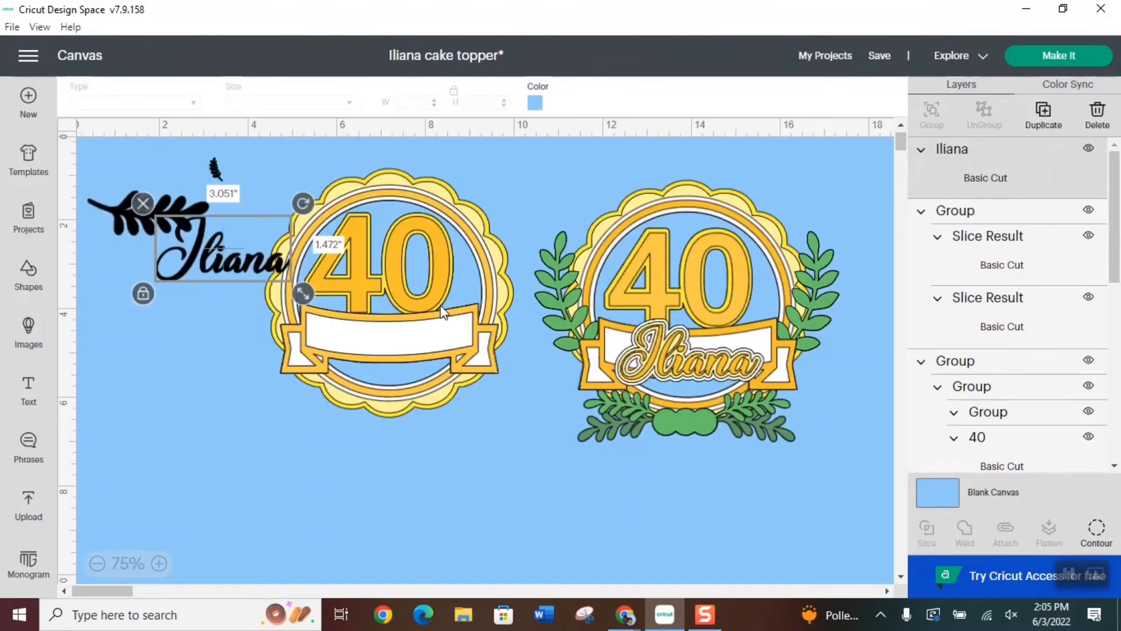
{"action": "left_click_drag", "start_coordinate": [205, 261], "coordinate": [672, 367]}
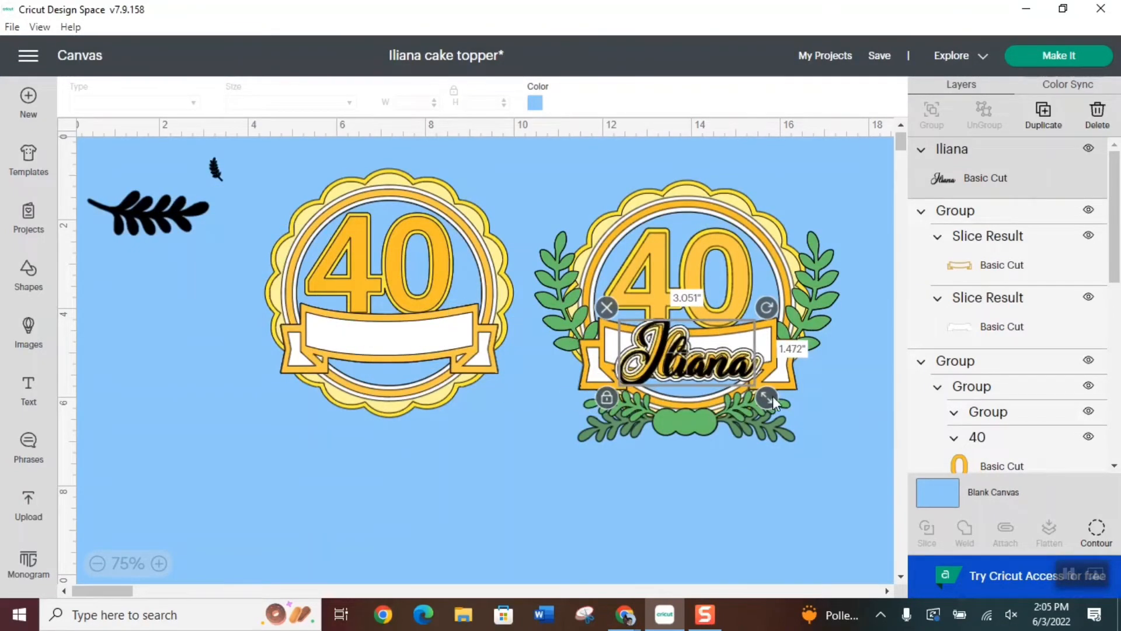
{"action": "left_click_drag", "start_coordinate": [772, 396], "coordinate": [775, 402]}
{"action": "left_click_drag", "start_coordinate": [717, 375], "coordinate": [710, 363]}
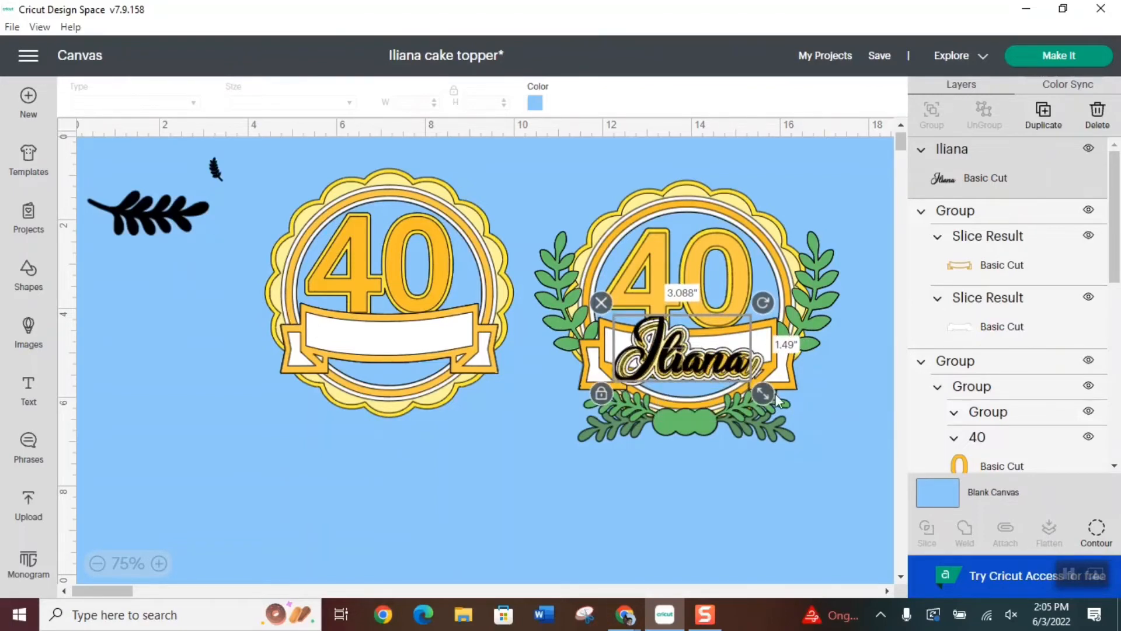
Move the name onto the blank banner under the 40 and enlarge it to about 3.24 in wide
{"action": "left_click_drag", "start_coordinate": [763, 394], "coordinate": [427, 346]}
{"action": "left_click_drag", "start_coordinate": [478, 378], "coordinate": [476, 377]}
{"action": "left_click_drag", "start_coordinate": [423, 342], "coordinate": [425, 346]}
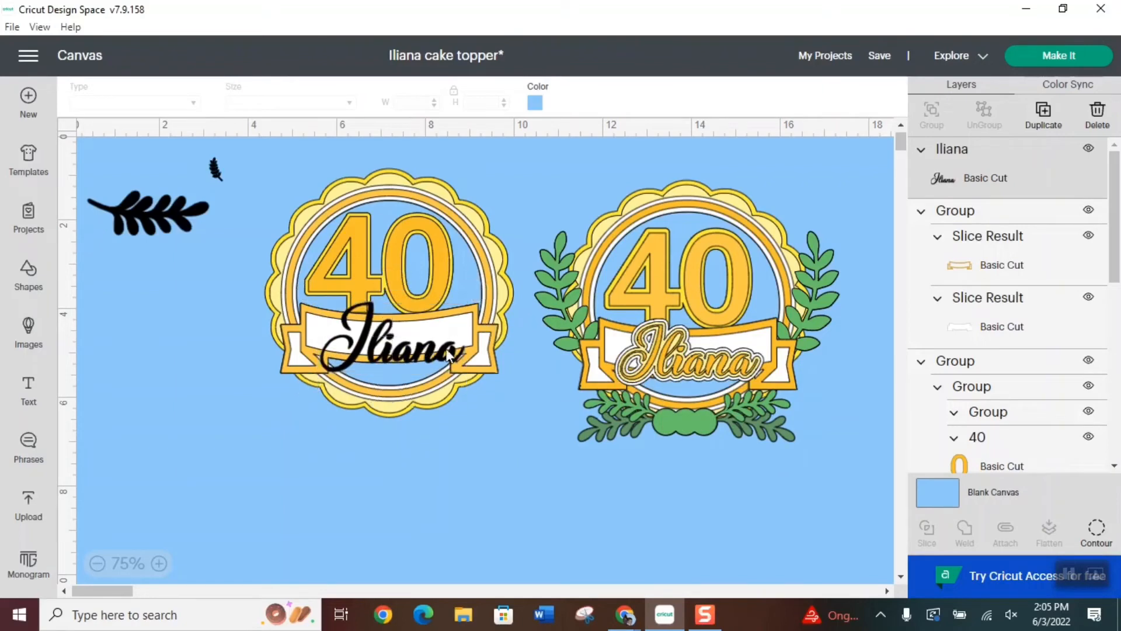
Recolor the black name on the banner with the golden-orange material color
{"action": "left_click", "coordinate": [986, 255]}
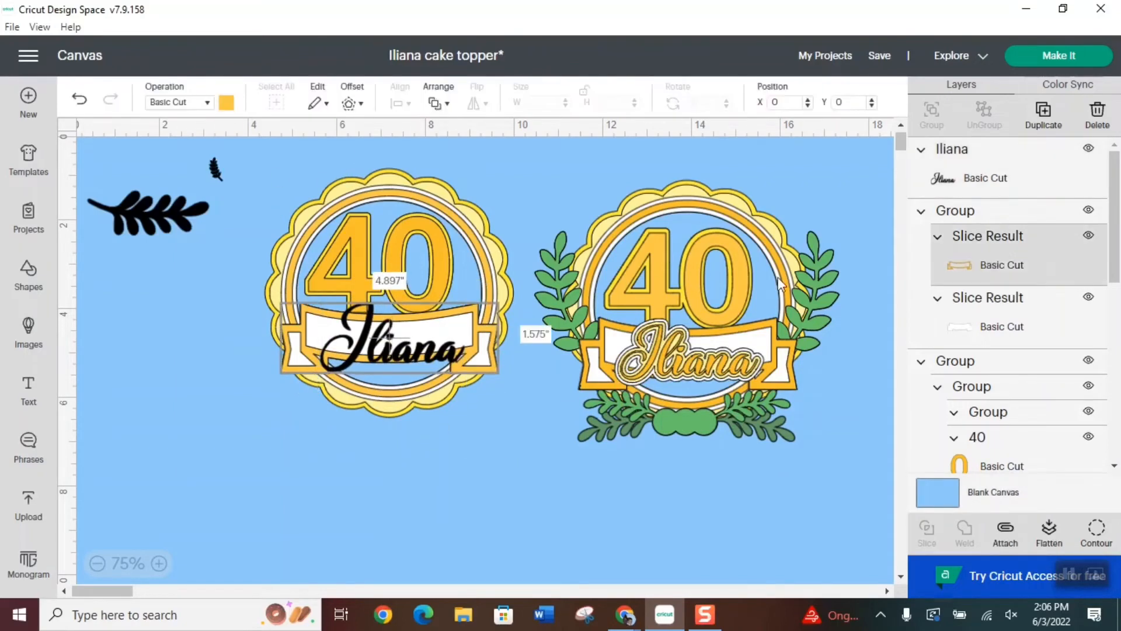
{"action": "left_click", "coordinate": [411, 354]}
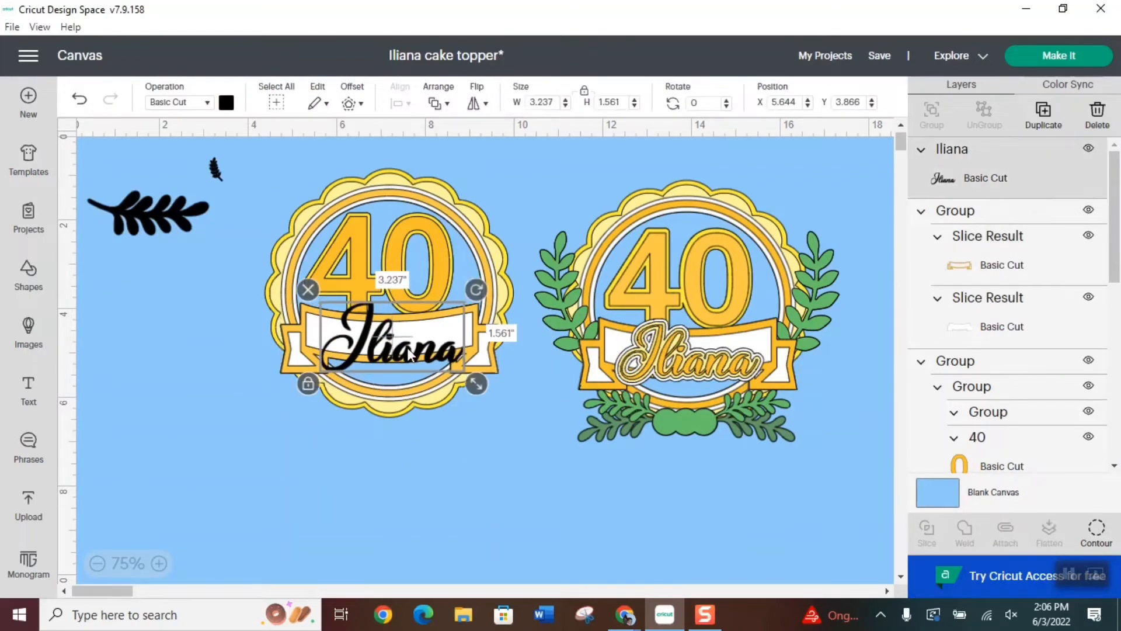
{"action": "left_click", "coordinate": [226, 103]}
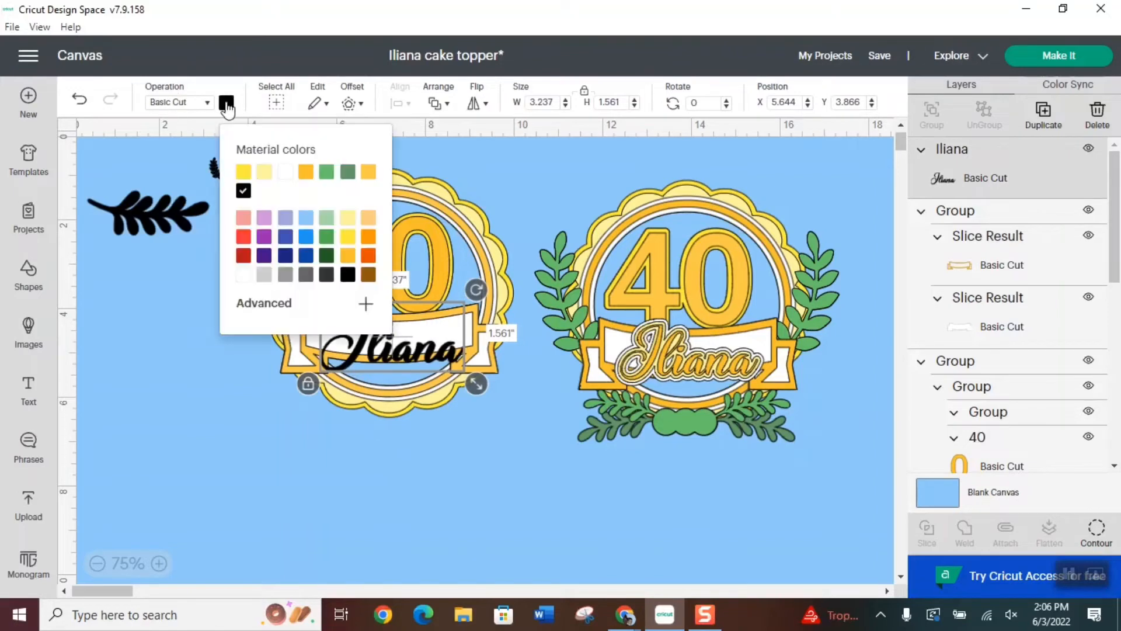
{"action": "left_click", "coordinate": [305, 171]}
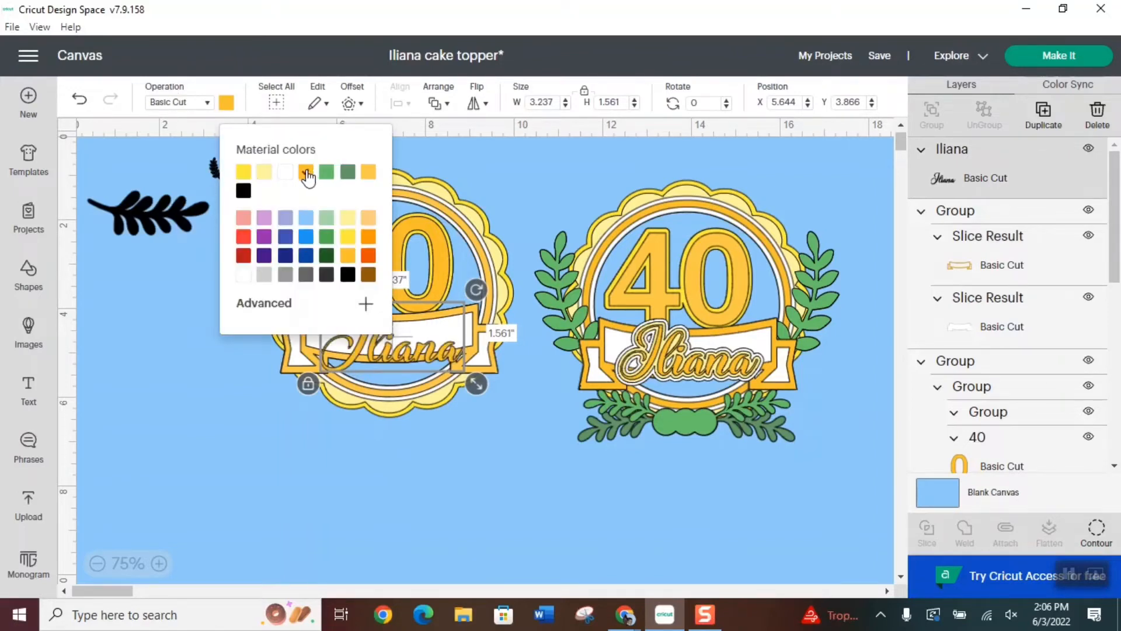
{"action": "left_click", "coordinate": [495, 445]}
Create a 0.06 in offset with rounded corners around the golden-orange name on the banner
{"action": "left_click", "coordinate": [407, 353]}
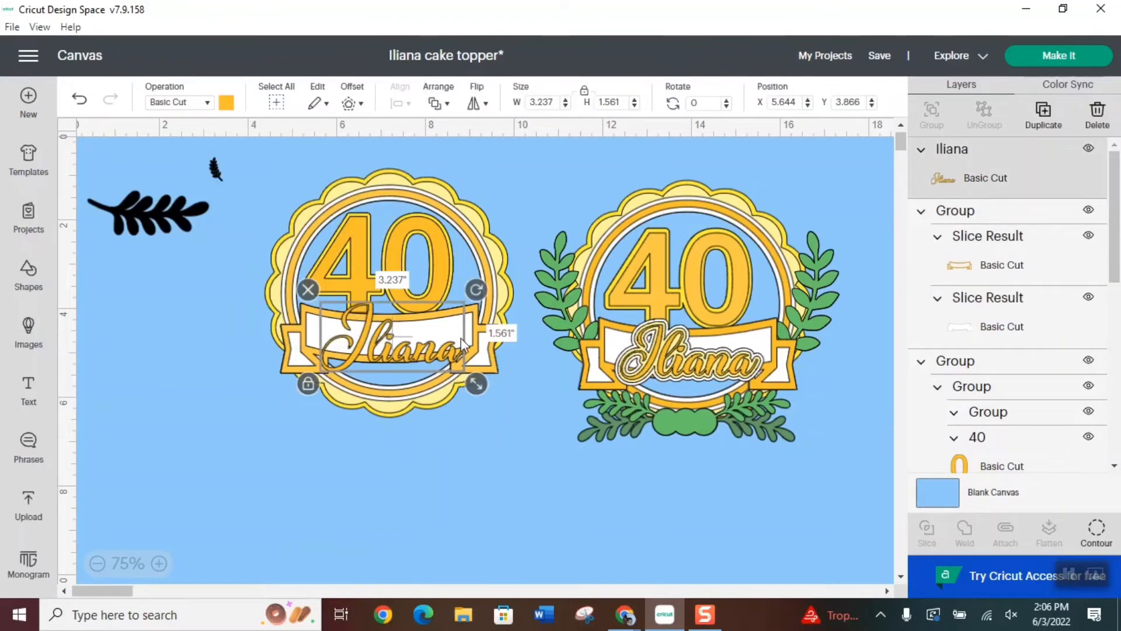
{"action": "left_click", "coordinate": [361, 104]}
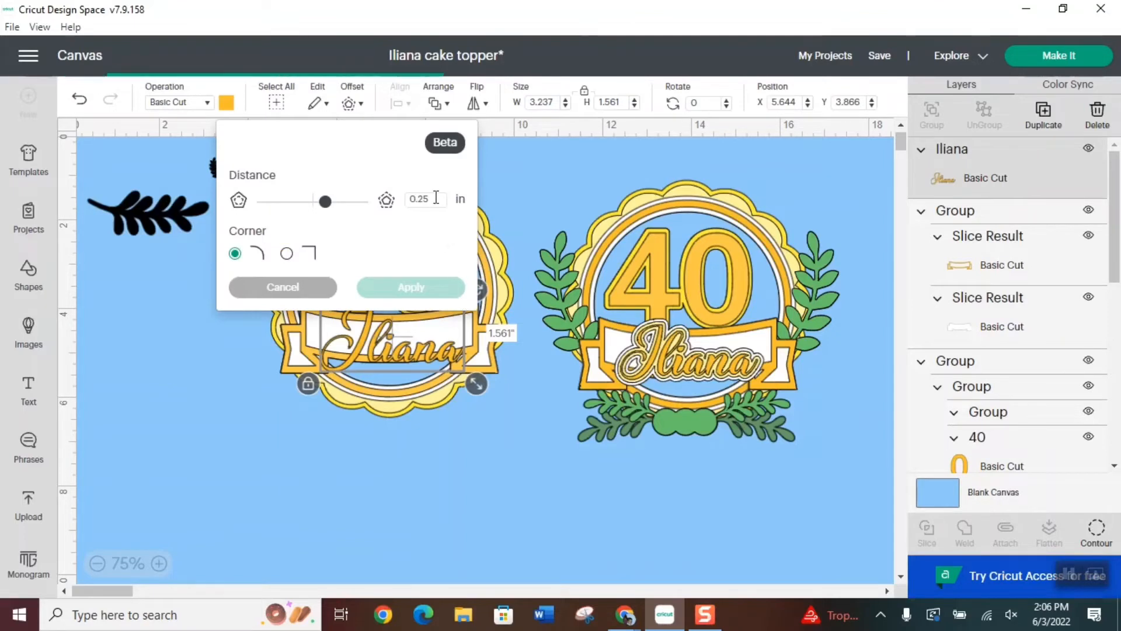
{"action": "key", "text": "BackSpace"}
{"action": "key", "text": "BackSpace"}
{"action": "key", "text": "BackSpace"}
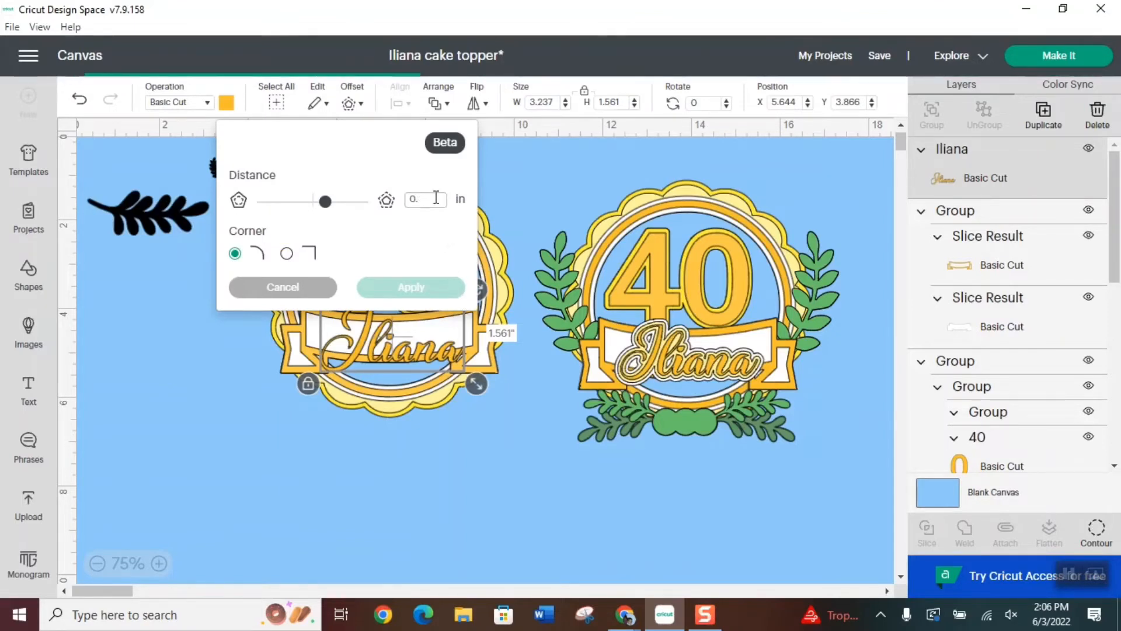
{"action": "type", "text": "."}
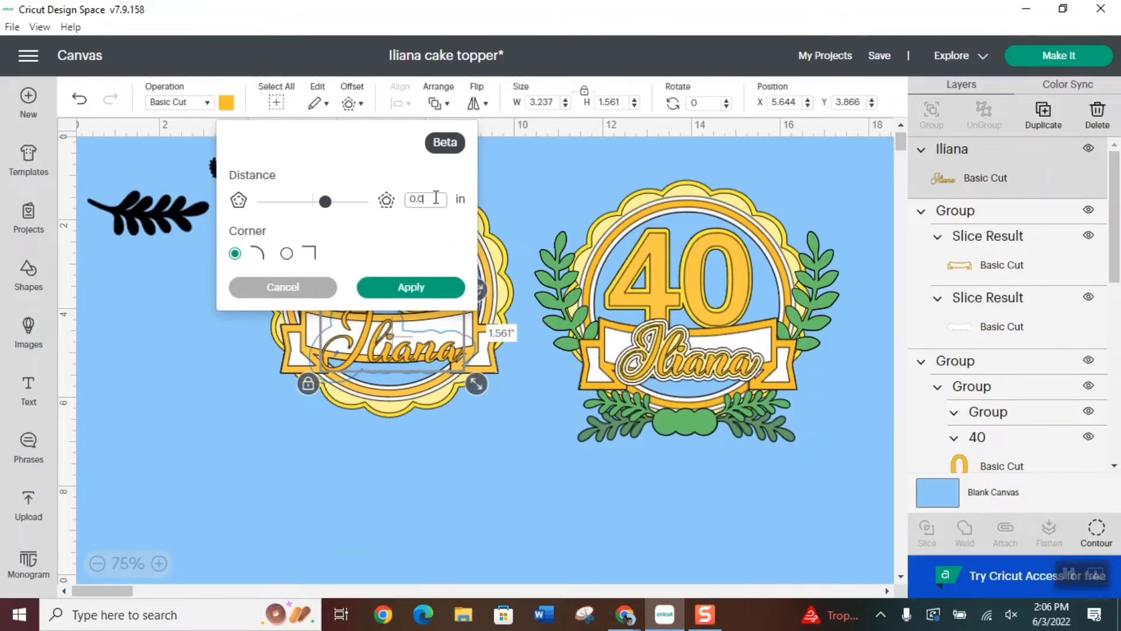
{"action": "key", "text": "Return"}
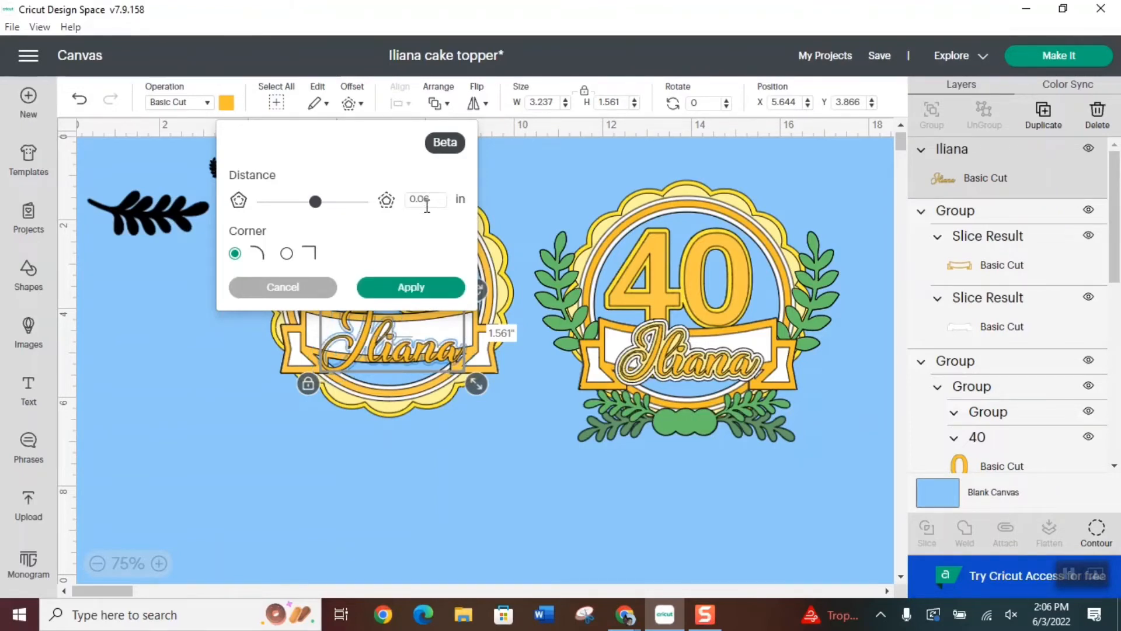
{"action": "left_click", "coordinate": [425, 288]}
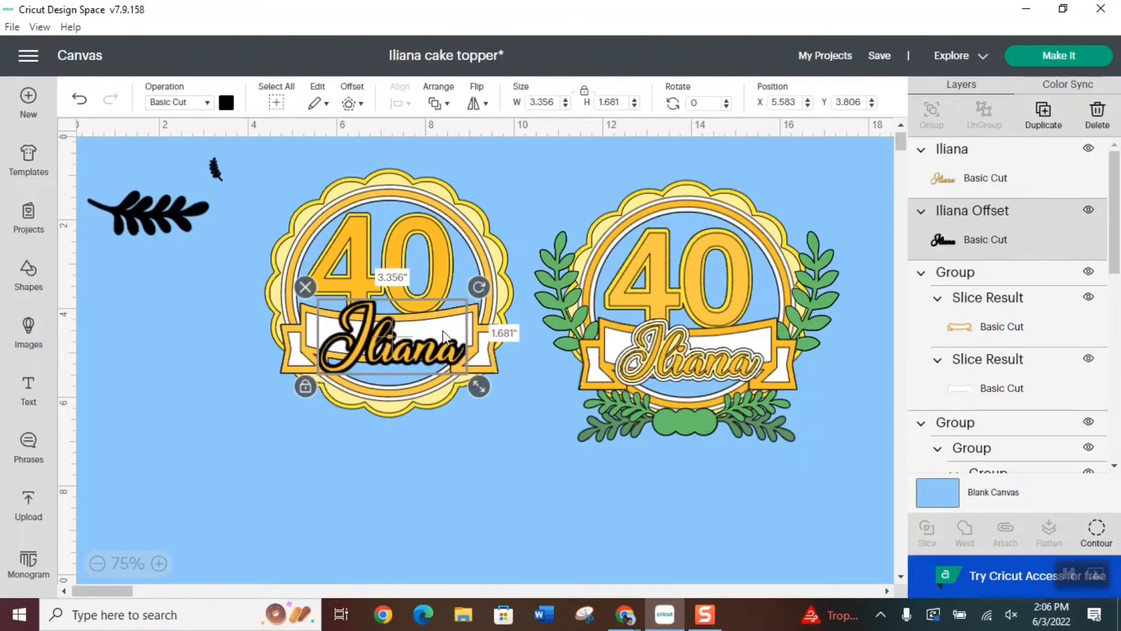
Recolor the name's black offset layer with the pale yellow material color
{"action": "left_click", "coordinate": [226, 103]}
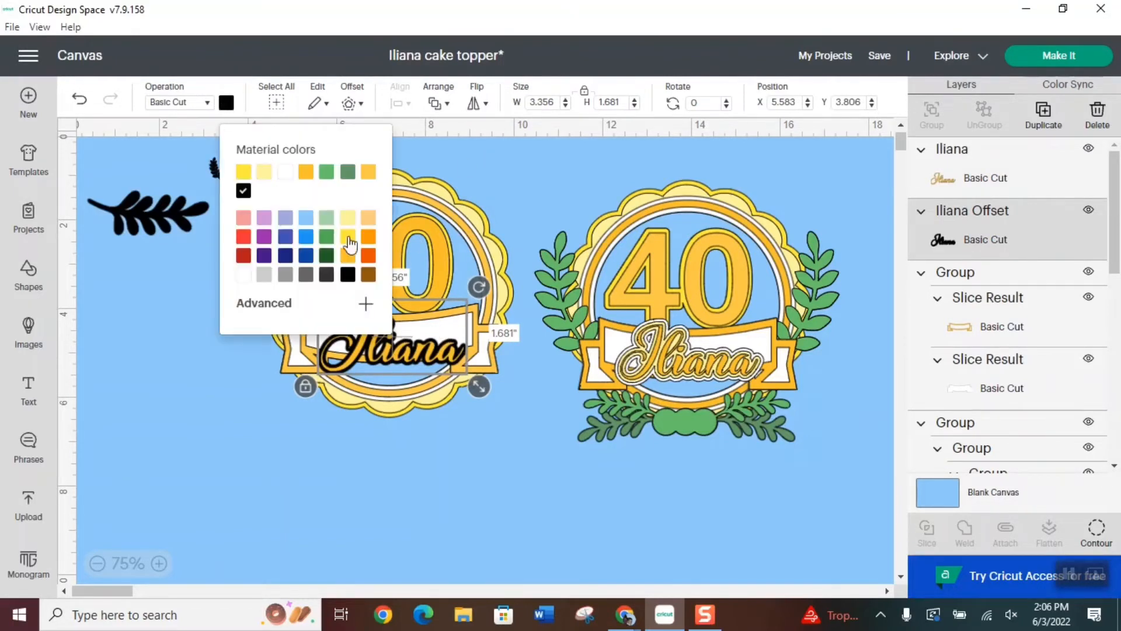
{"action": "left_click", "coordinate": [264, 172]}
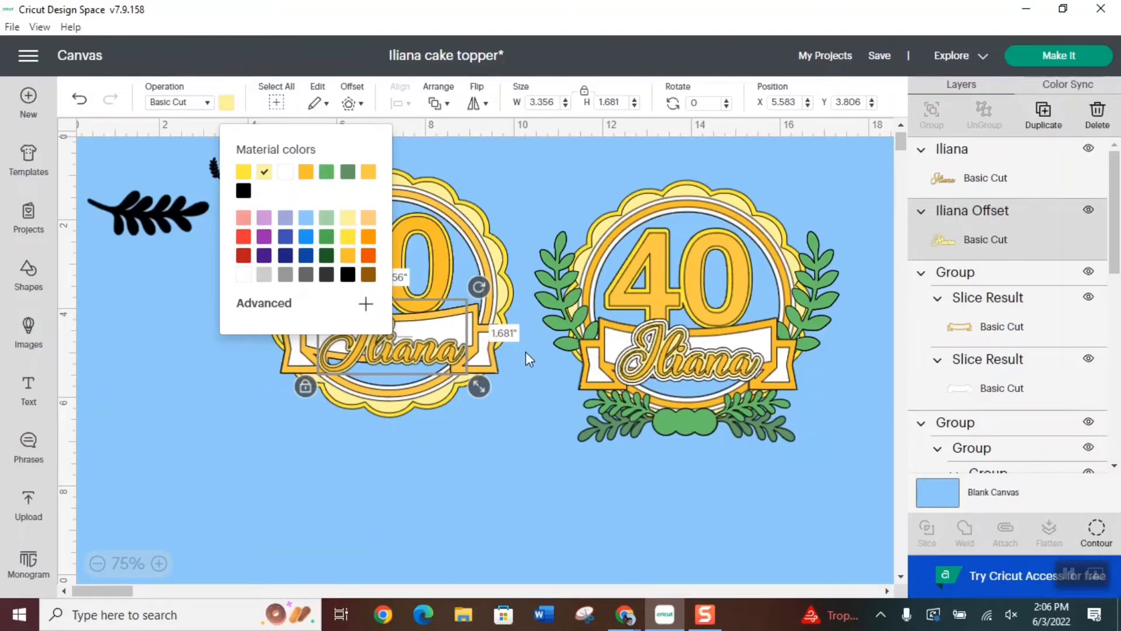
{"action": "left_click", "coordinate": [499, 120]}
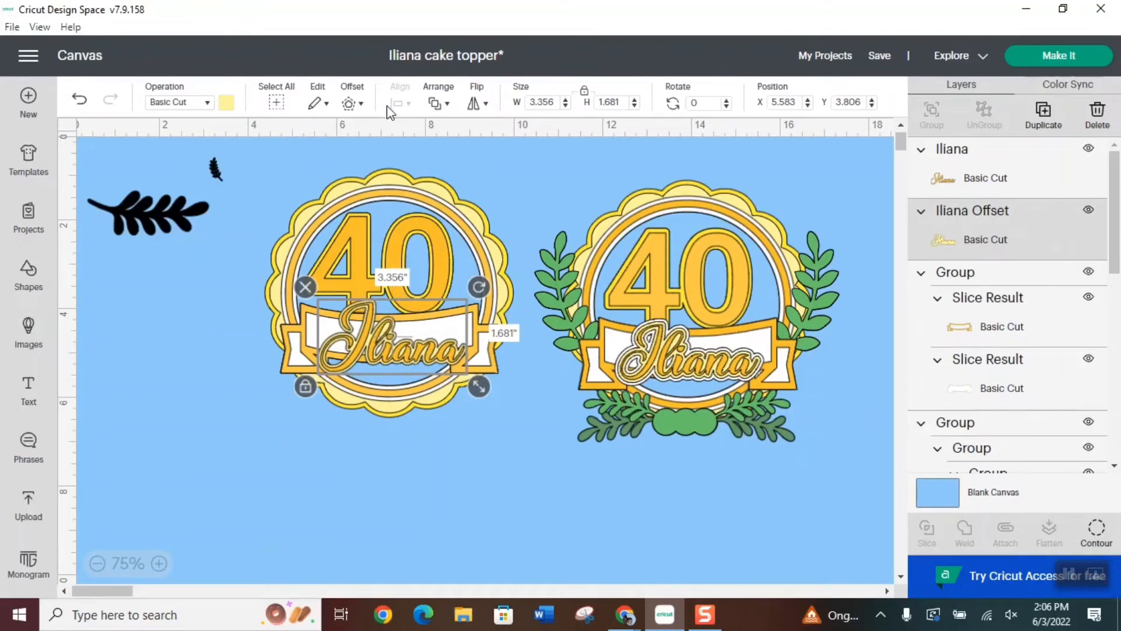
Add a 0.09 in rounded offset around the pale yellow name layer and recolor the new layer white
{"action": "left_click", "coordinate": [351, 104]}
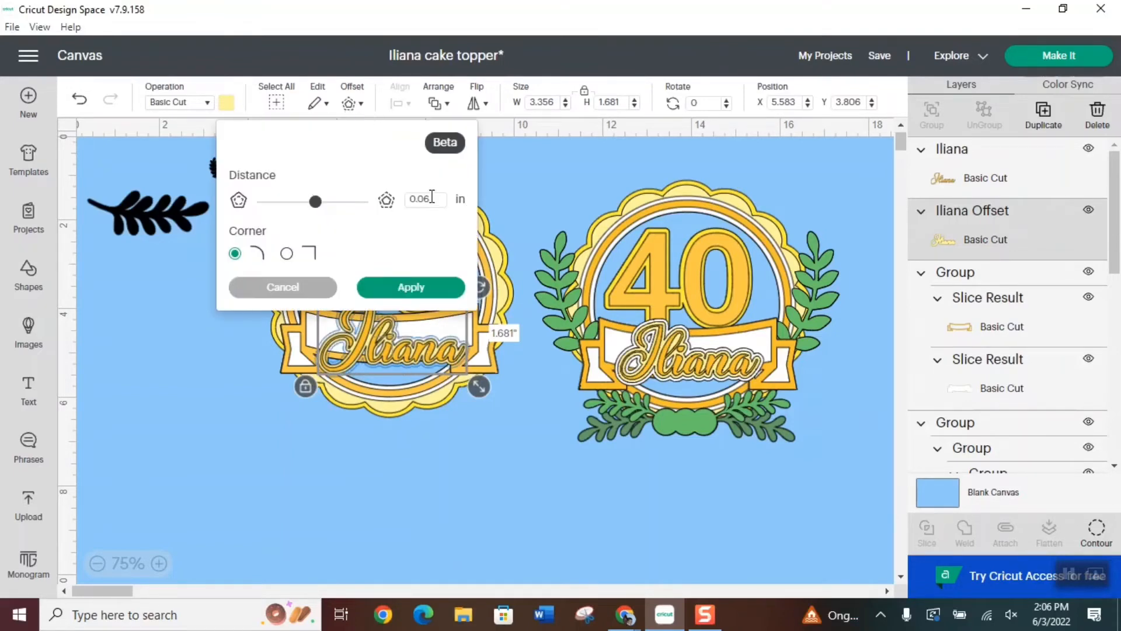
{"action": "left_click", "coordinate": [443, 200]}
{"action": "type", "text": "09"}
{"action": "left_click", "coordinate": [415, 288]}
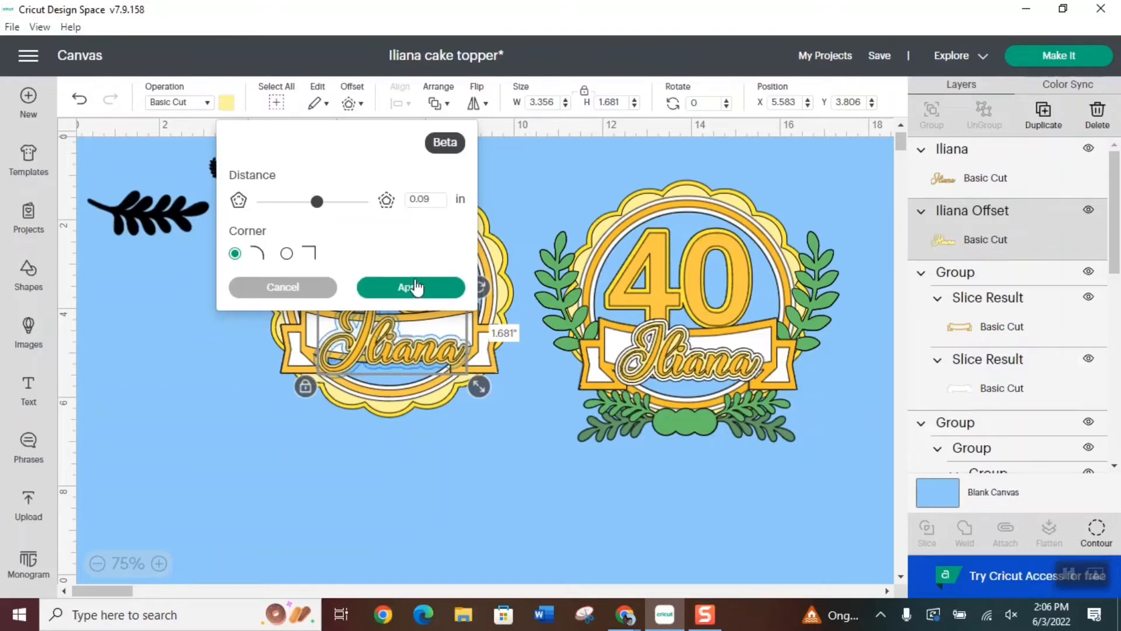
{"action": "left_click", "coordinate": [416, 287]}
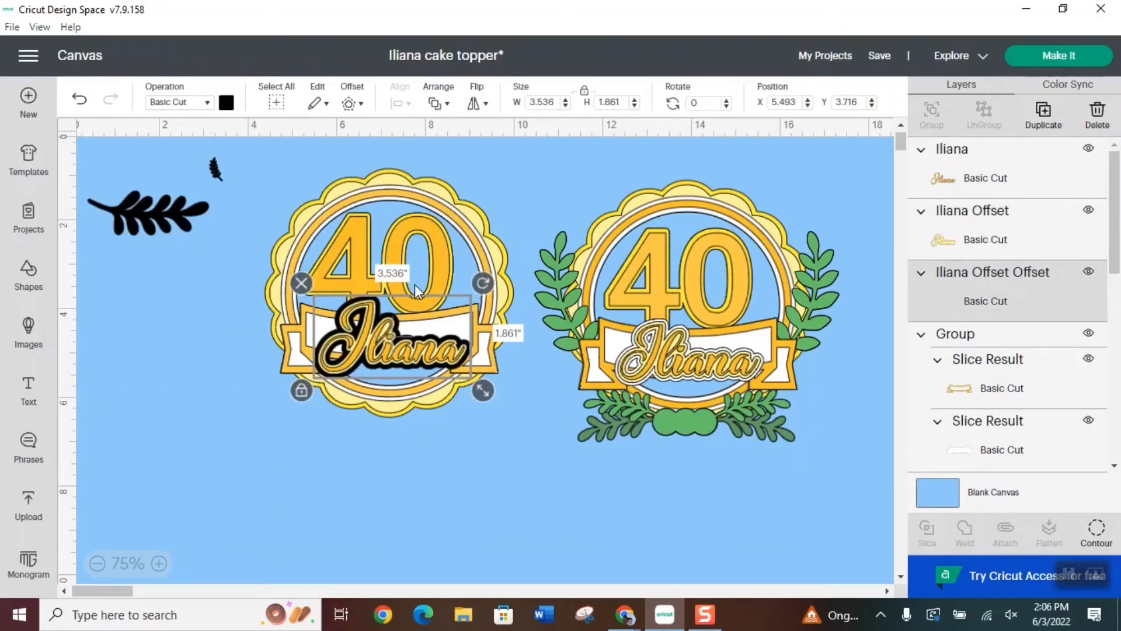
{"action": "left_click", "coordinate": [225, 104]}
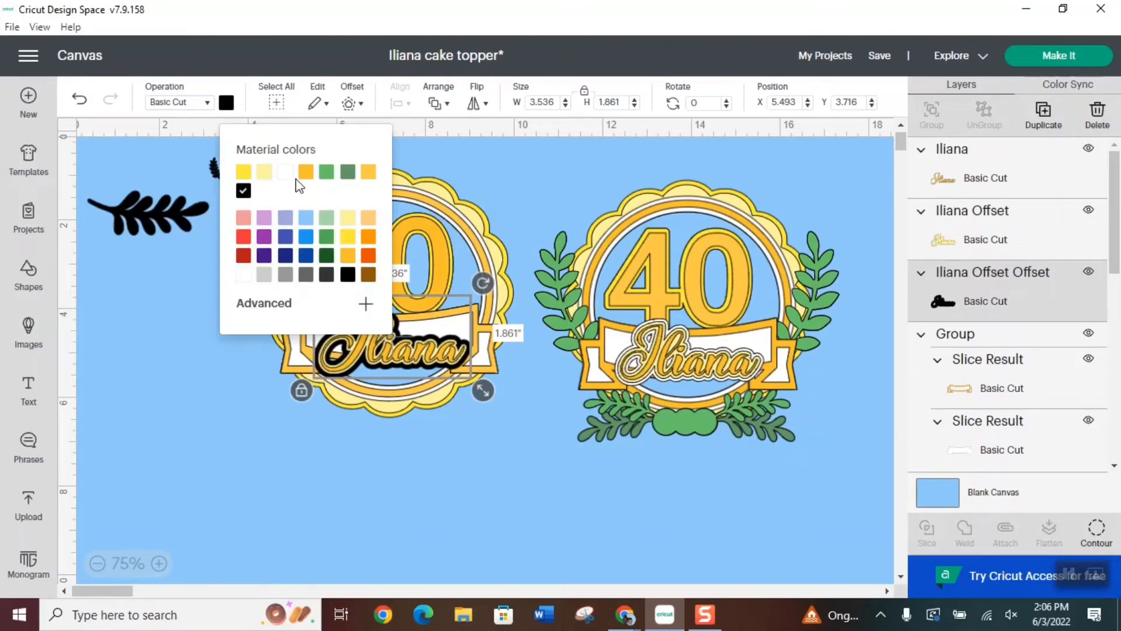
{"action": "left_click", "coordinate": [284, 171]}
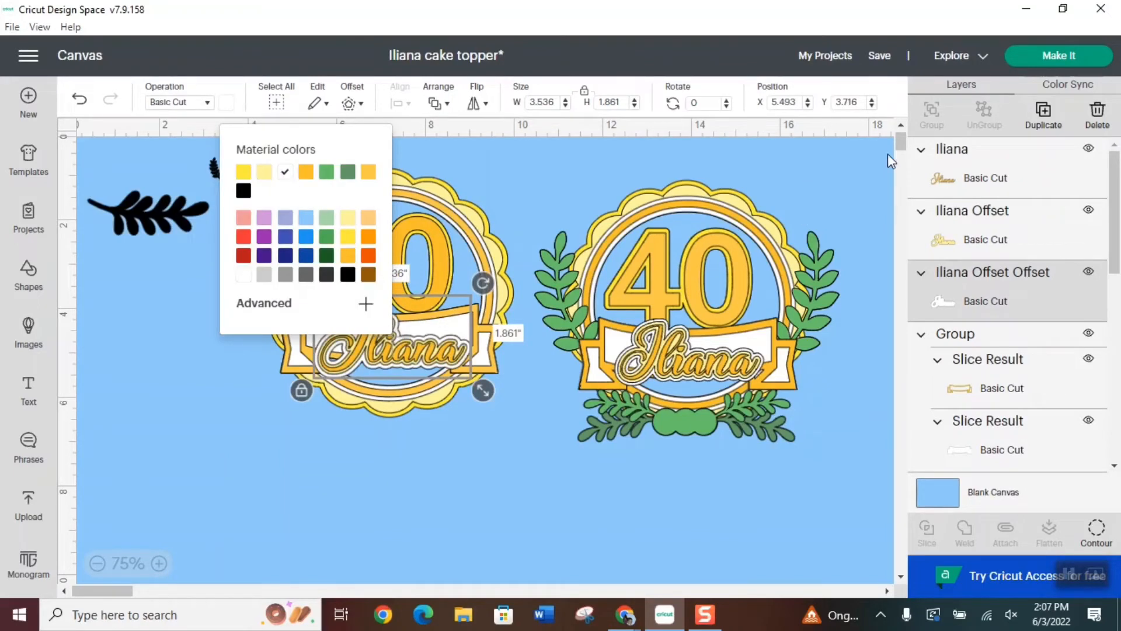
Group the golden-orange name with its pale yellow and white offset layers
{"action": "left_click", "coordinate": [999, 185], "text": "shift"}
{"action": "left_click", "coordinate": [990, 228], "text": "shift"}
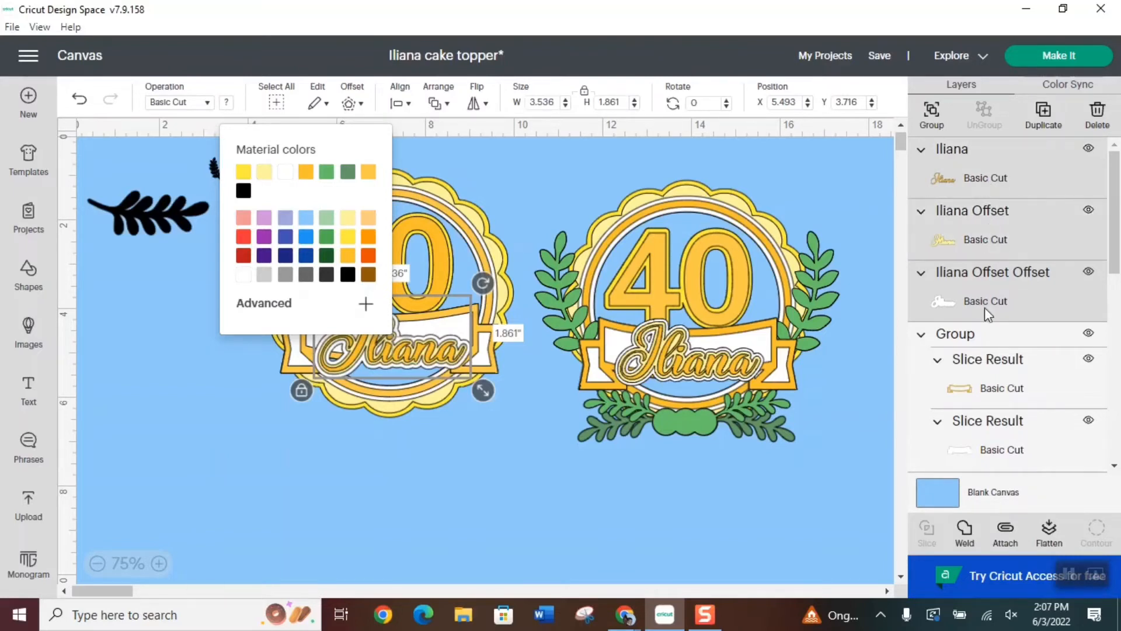
{"action": "left_click", "coordinate": [932, 112]}
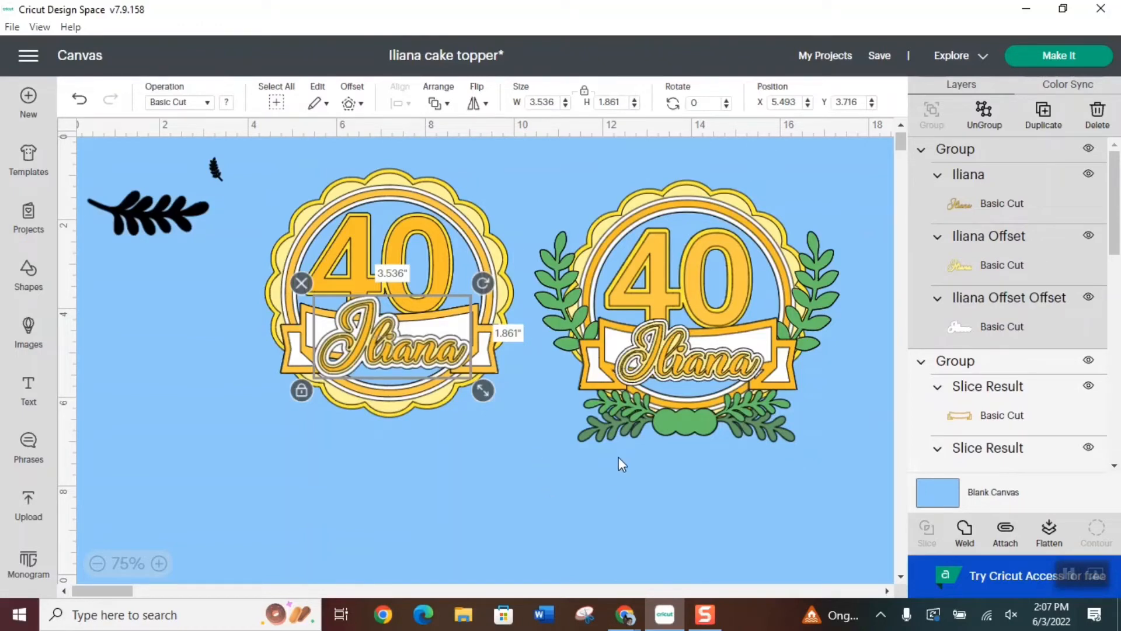
Move the small black leaf branch over the sample topper's left branch and enlarge it to about 1.69 by 3.13 in
{"action": "left_click", "coordinate": [215, 168]}
{"action": "left_click_drag", "start_coordinate": [236, 190], "coordinate": [562, 283]}
{"action": "left_click_drag", "start_coordinate": [604, 333], "coordinate": [577, 326]}
{"action": "left_click_drag", "start_coordinate": [620, 380], "coordinate": [623, 383]}
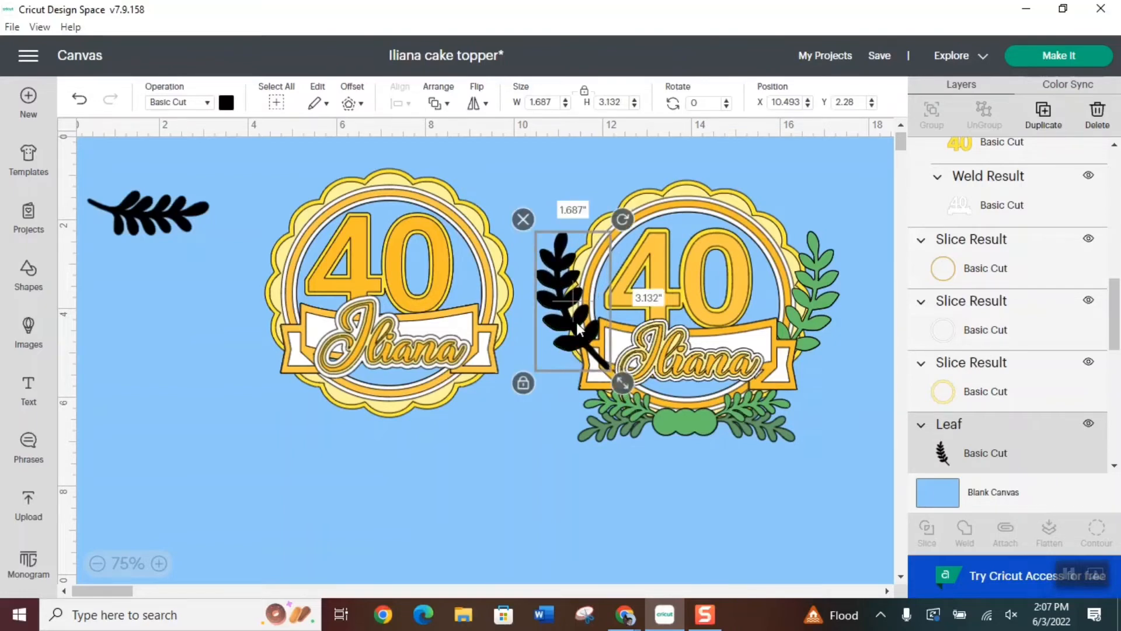
Place the enlarged leaf branch along the new topper's left edge, layered over the scalloped background but behind the banner
{"action": "left_click_drag", "start_coordinate": [576, 321], "coordinate": [268, 311]}
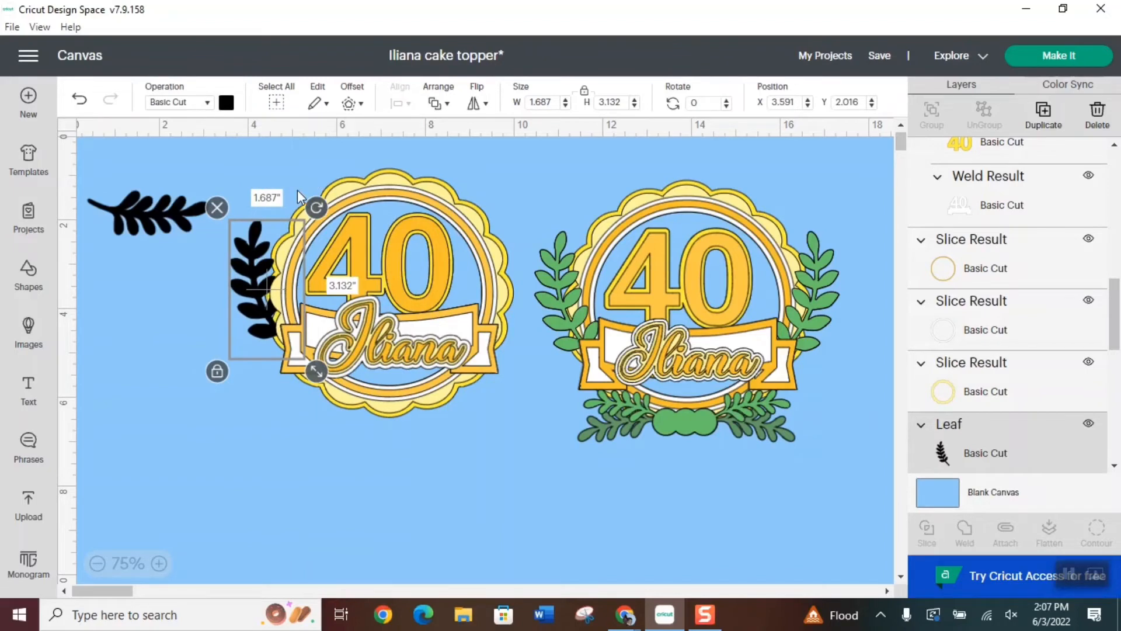
{"action": "left_click", "coordinate": [437, 103]}
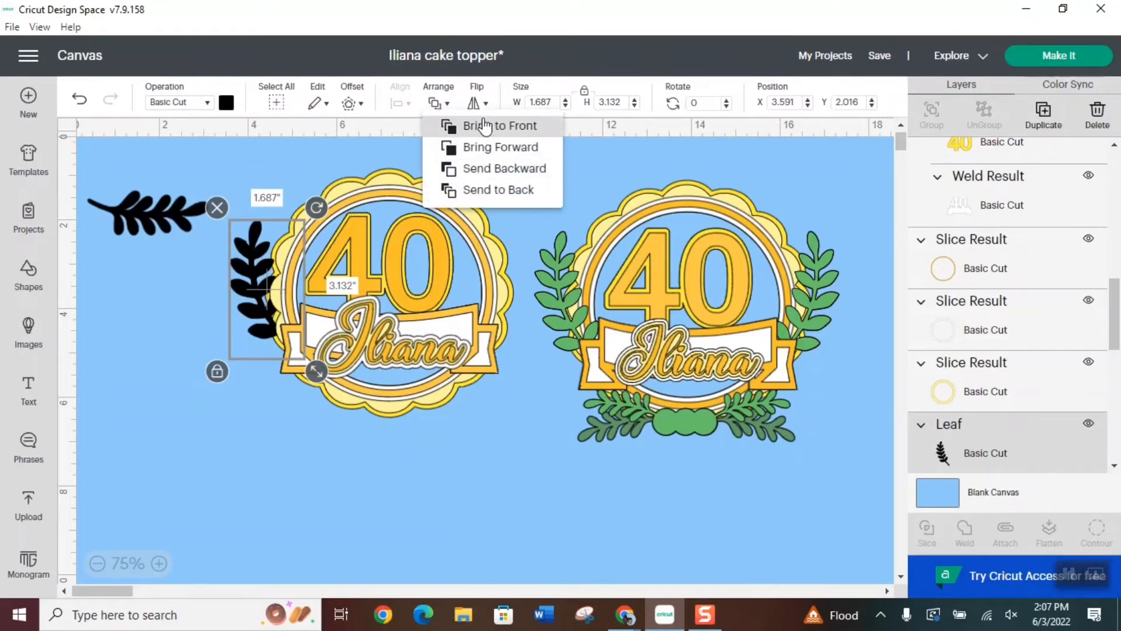
{"action": "left_click", "coordinate": [449, 125]}
{"action": "left_click", "coordinate": [438, 106]}
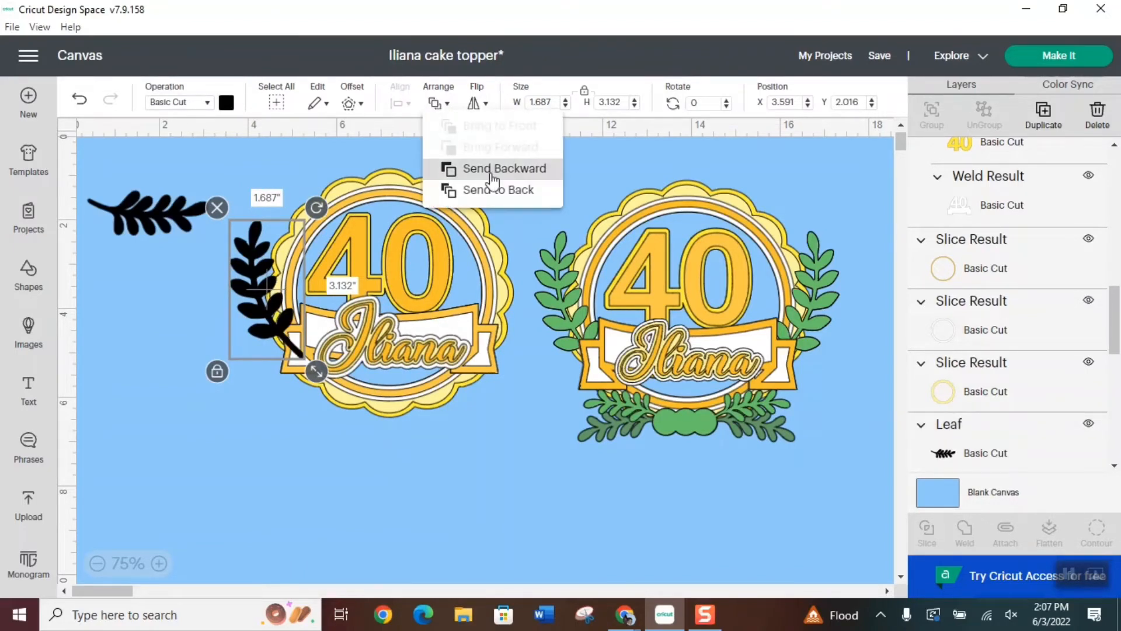
{"action": "left_click", "coordinate": [493, 169]}
{"action": "left_click_drag", "start_coordinate": [251, 294], "coordinate": [257, 287]}
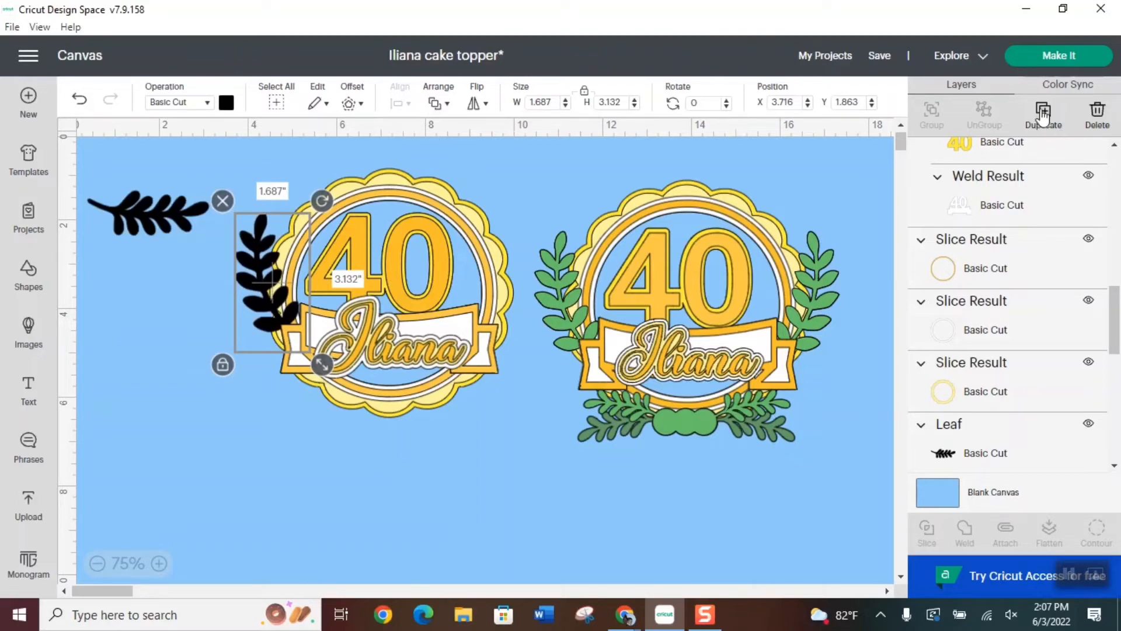
Duplicate the left leaf branch, flip the copy horizontally and place it along the new topper's right edge
{"action": "left_click", "coordinate": [1044, 111]}
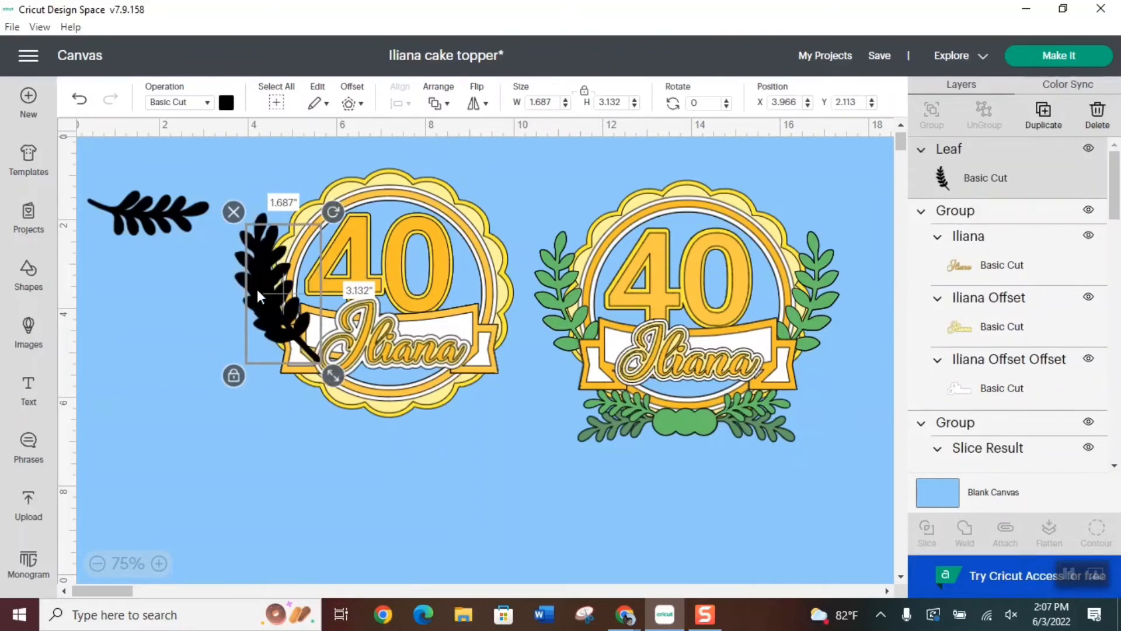
{"action": "left_click_drag", "start_coordinate": [257, 289], "coordinate": [447, 273]}
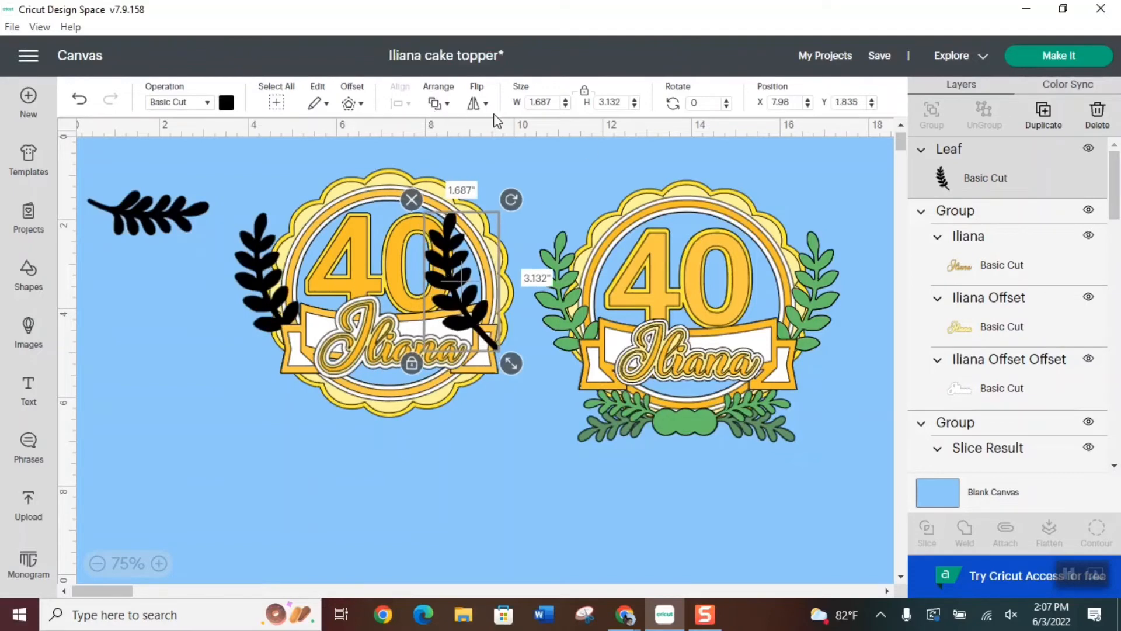
{"action": "left_click", "coordinate": [479, 103]}
{"action": "left_click", "coordinate": [551, 125]}
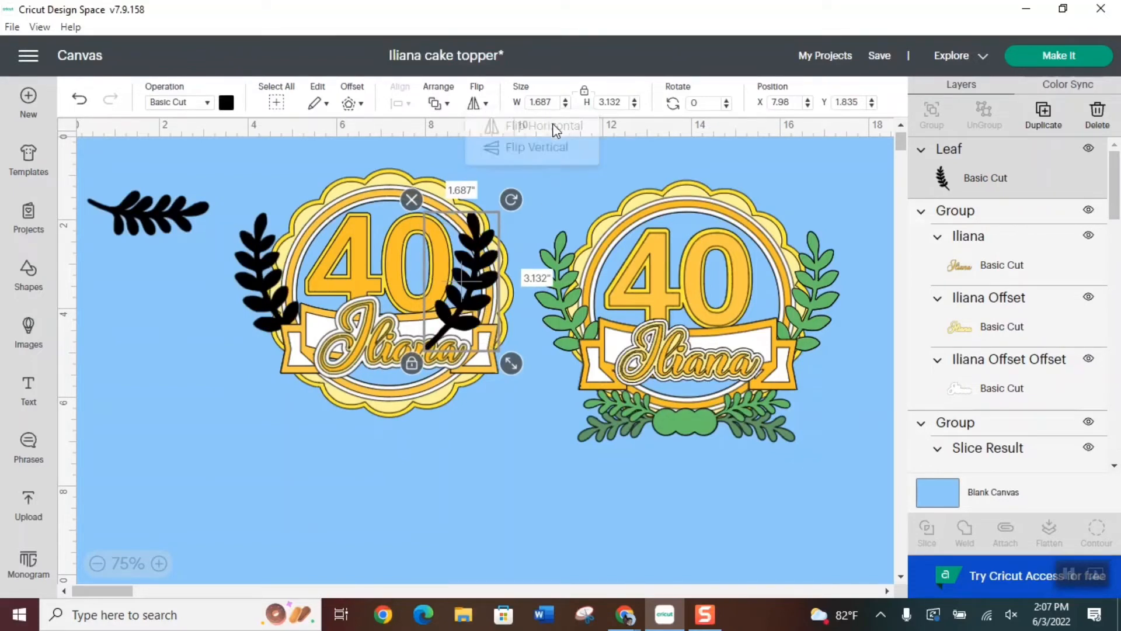
{"action": "left_click_drag", "start_coordinate": [467, 271], "coordinate": [498, 279]}
{"action": "left_click", "coordinate": [263, 267]}
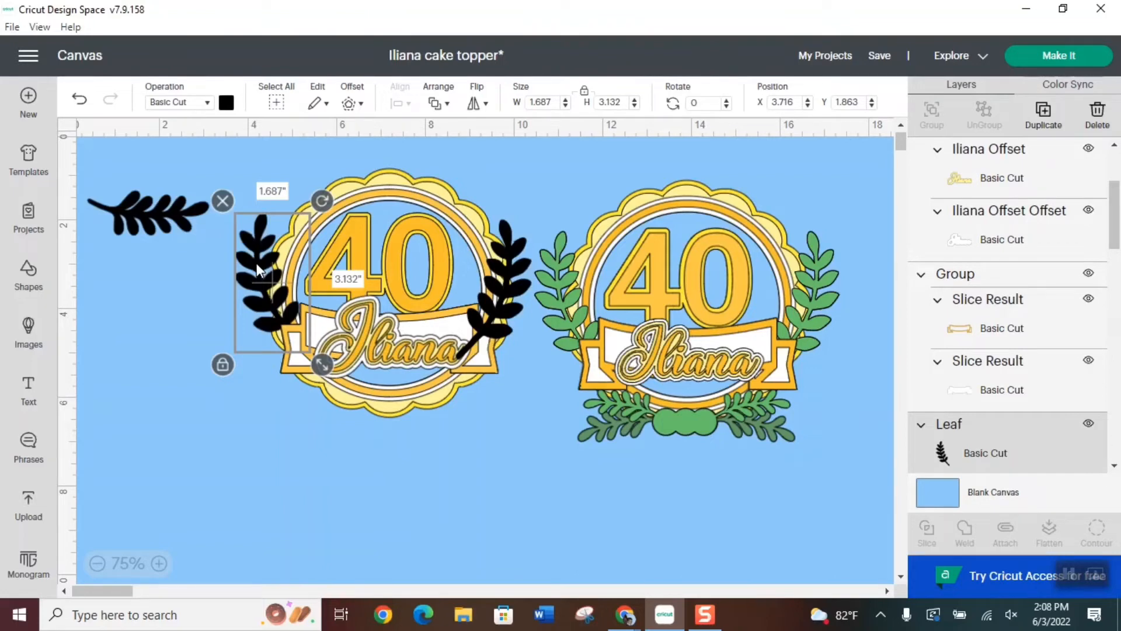
Set the new topper's right leaf branch to Y position 1.863 and move it outward to X about 8.97
{"action": "left_click", "coordinate": [505, 283]}
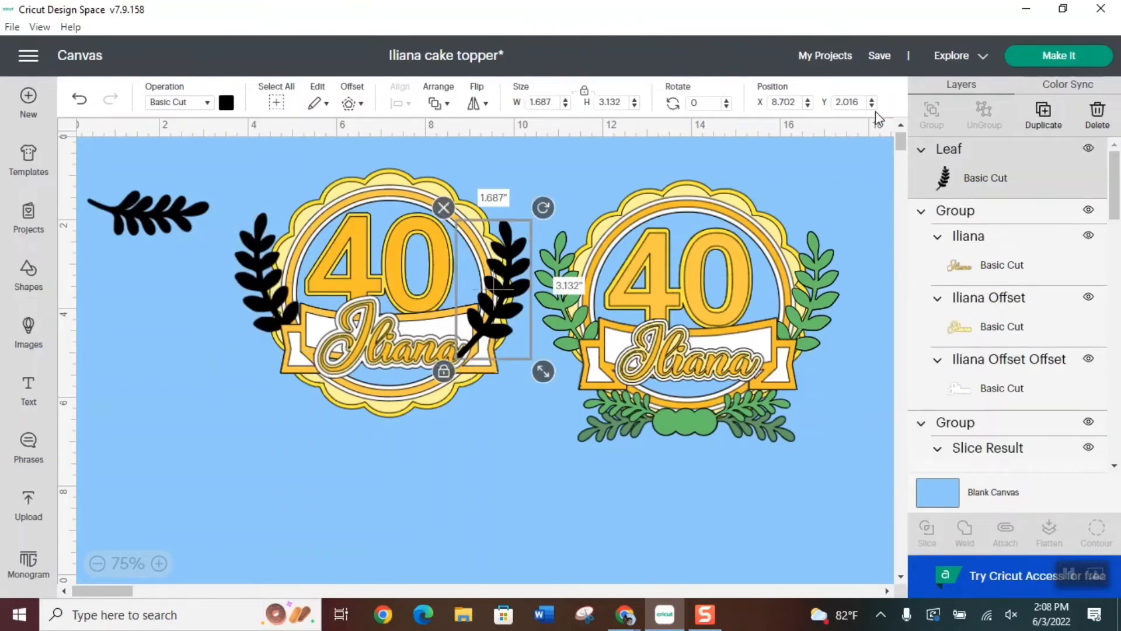
{"action": "double_click", "coordinate": [847, 102]}
{"action": "type", "text": "1.863"}
{"action": "key", "text": "Return"}
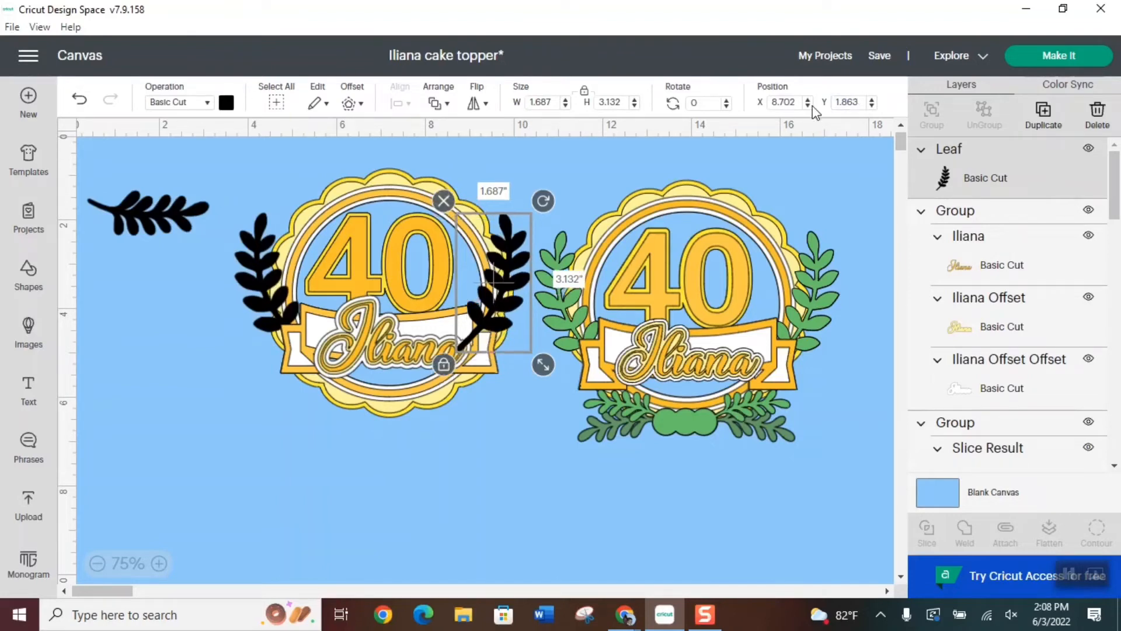
{"action": "left_click", "coordinate": [497, 289]}
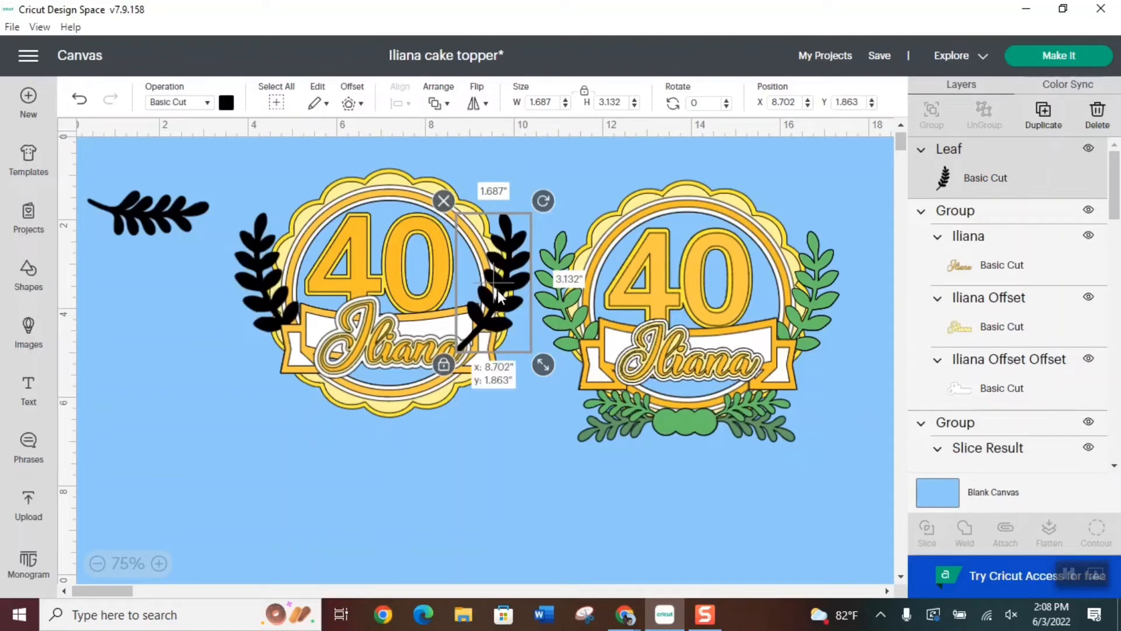
{"action": "left_click_drag", "start_coordinate": [498, 290], "coordinate": [510, 294]}
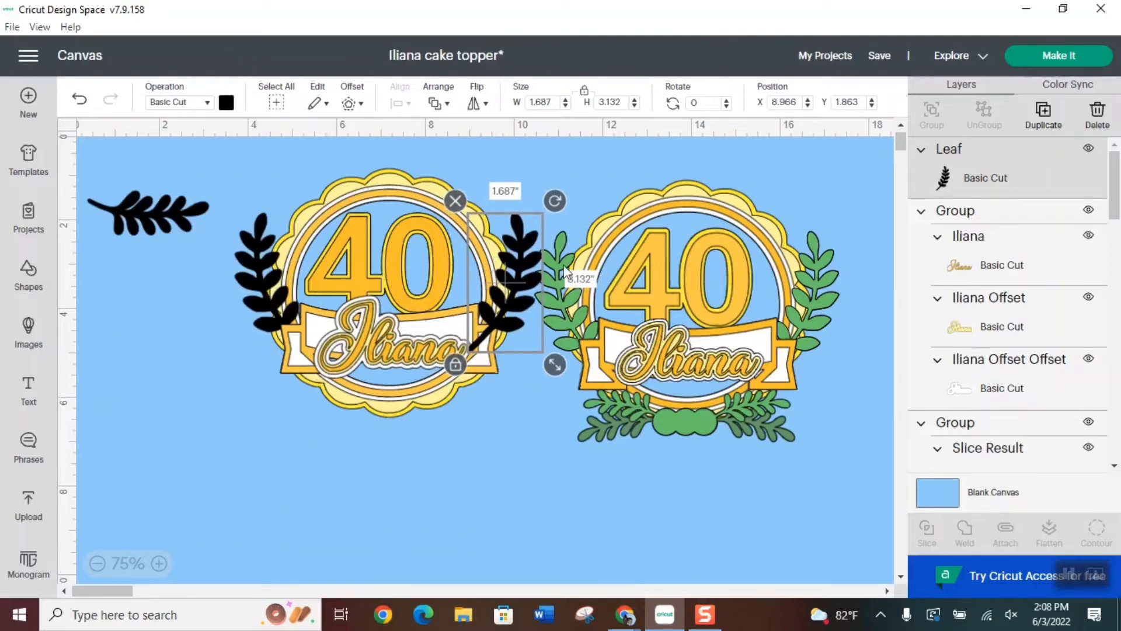
Group the new topper's two side leaf branches and recolour them the sample's lighter green
{"action": "left_click", "coordinate": [253, 247], "text": "shift"}
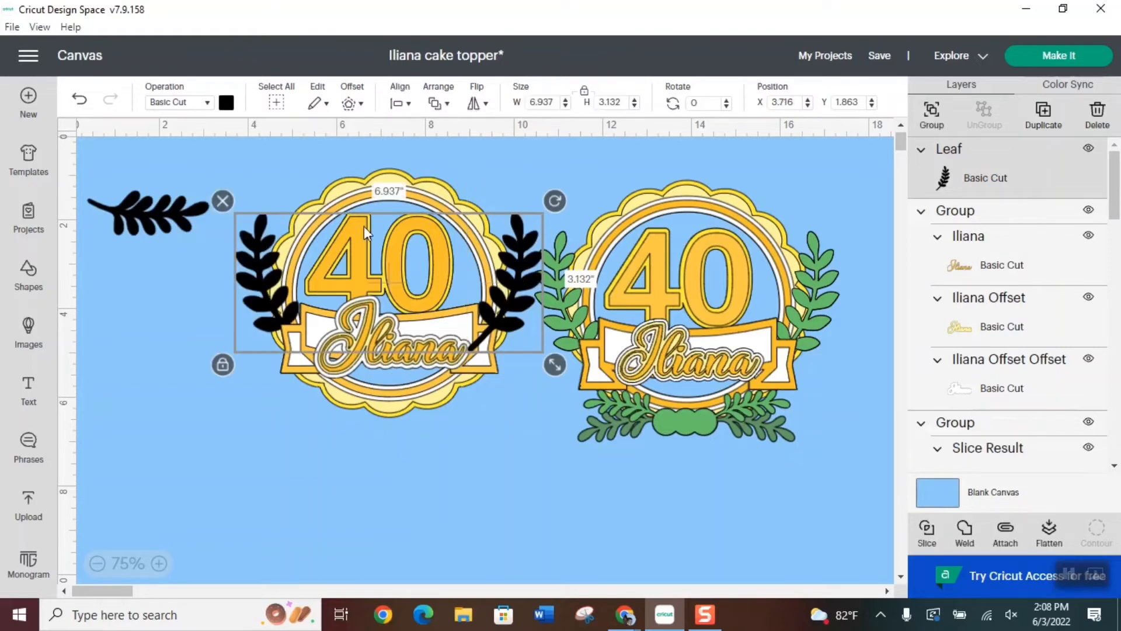
{"action": "left_click", "coordinate": [932, 114]}
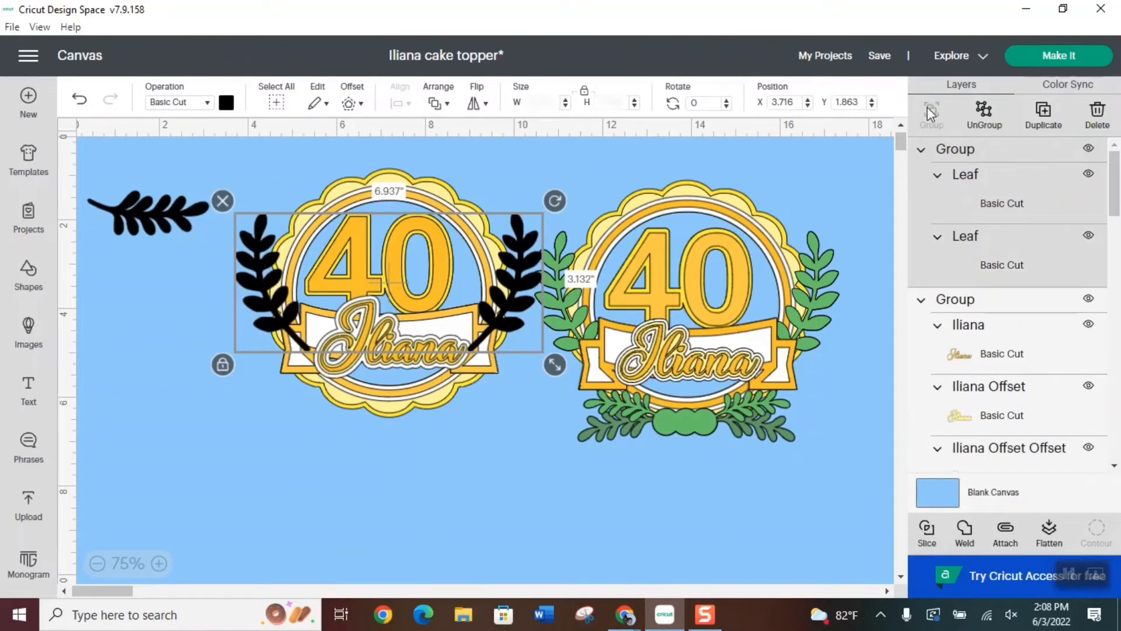
{"action": "left_click", "coordinate": [226, 102]}
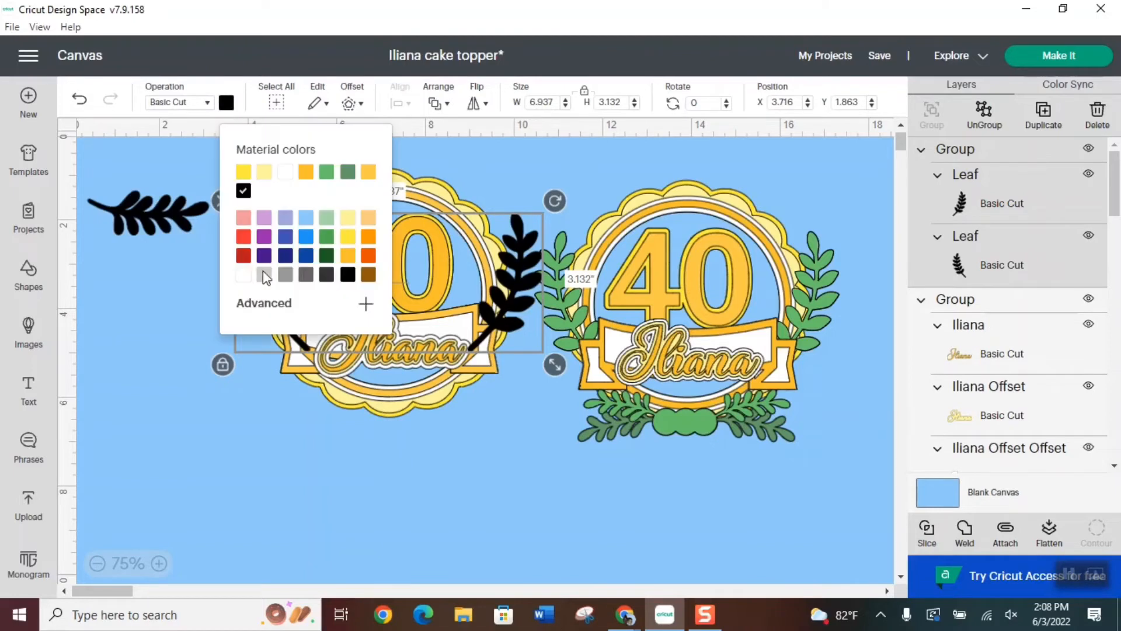
{"action": "left_click", "coordinate": [326, 171]}
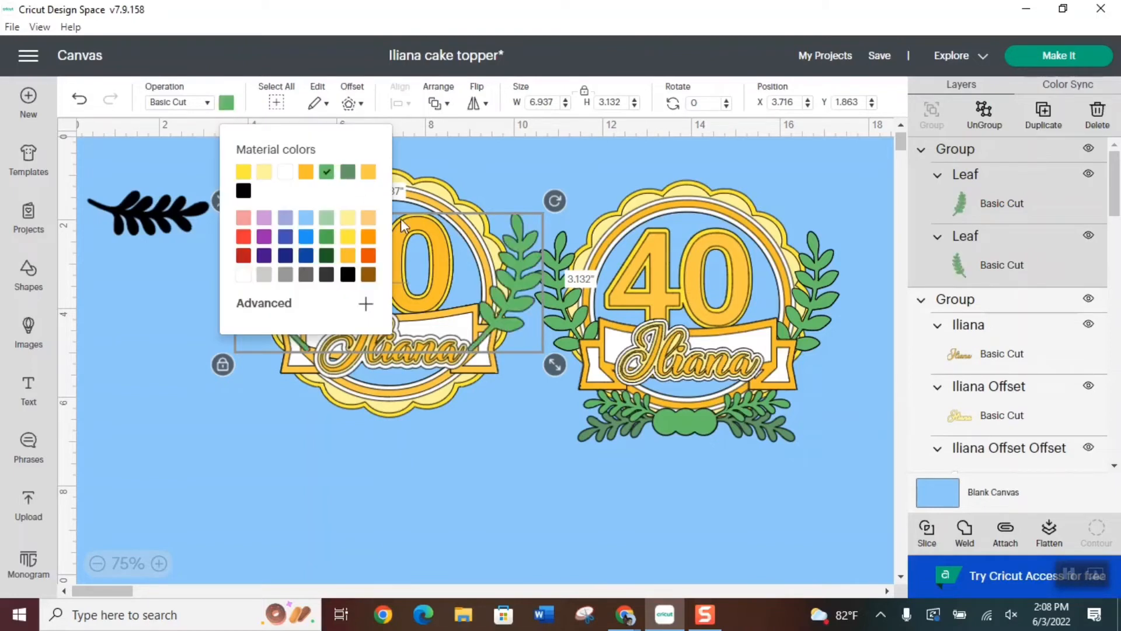
{"action": "left_click", "coordinate": [555, 88]}
Send the green leaf group backward two levels so it sits behind the name and the banner
{"action": "left_click", "coordinate": [439, 104]}
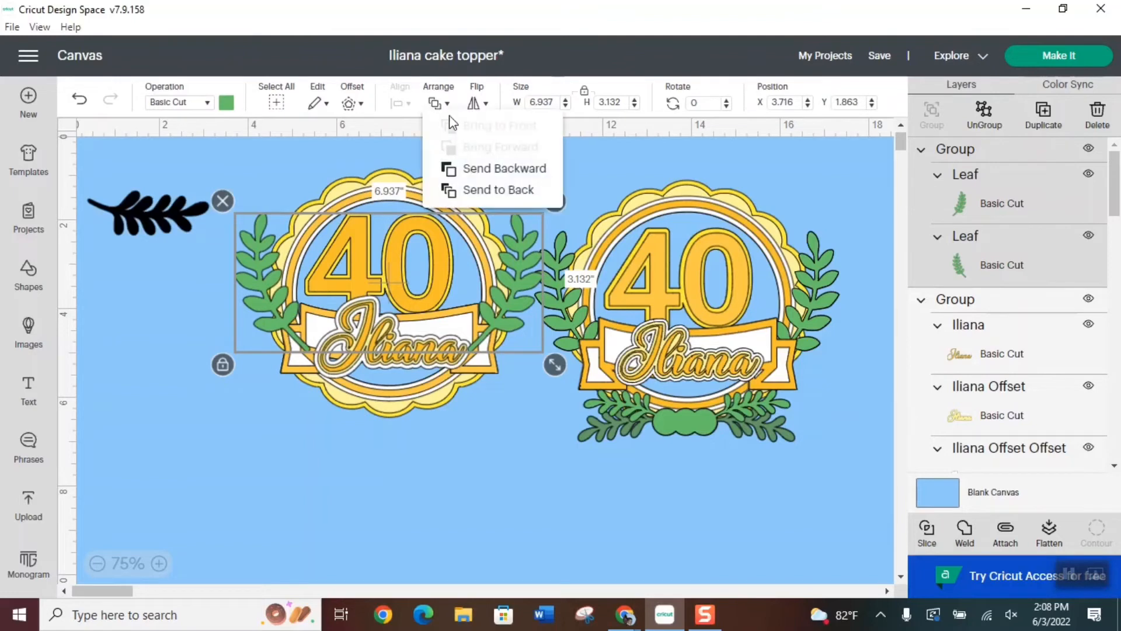
{"action": "left_click", "coordinate": [497, 168]}
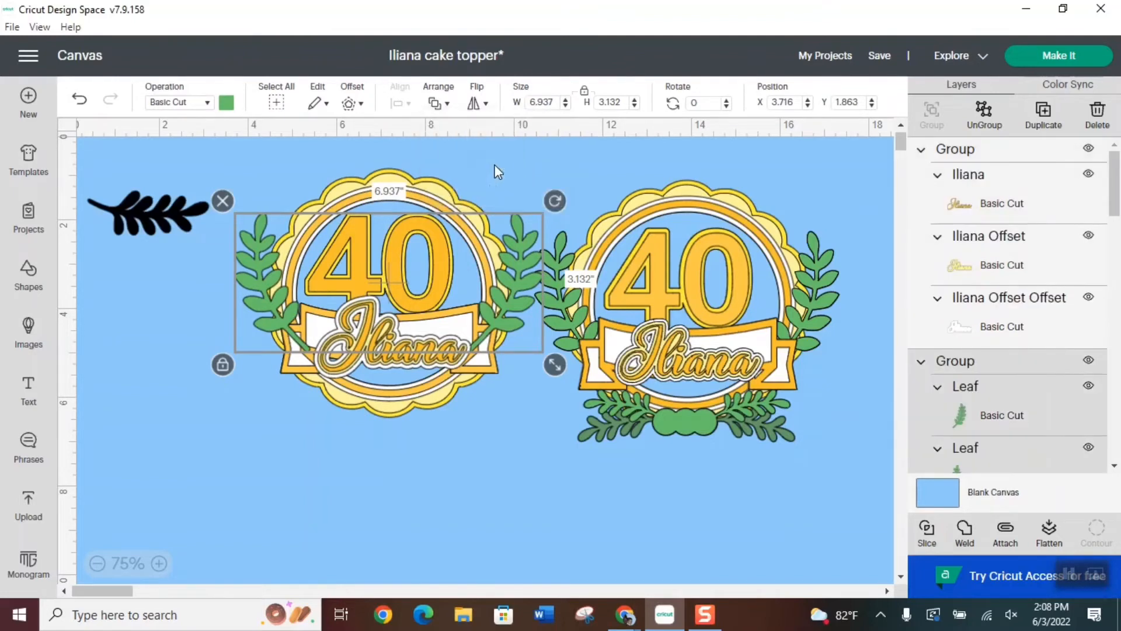
{"action": "left_click", "coordinate": [436, 104]}
{"action": "left_click", "coordinate": [481, 169]}
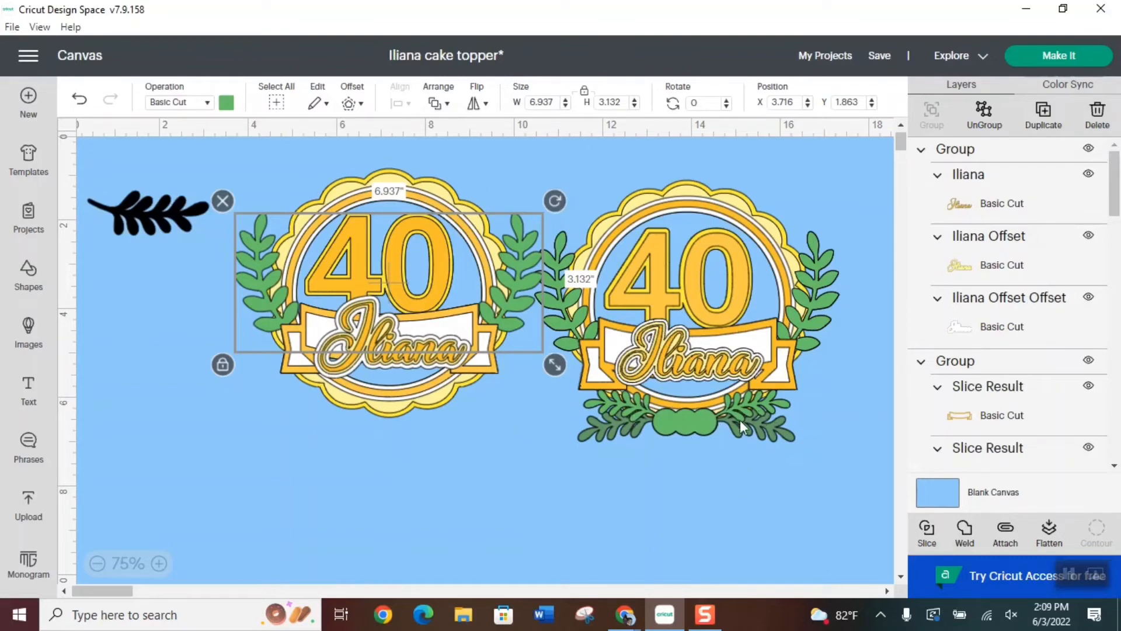
Move the spare black leaf branch below the sample topper's lower-right leaves and flip it vertically
{"action": "left_click", "coordinate": [340, 460]}
{"action": "left_click_drag", "start_coordinate": [140, 220], "coordinate": [741, 462]}
{"action": "left_click", "coordinate": [477, 103]}
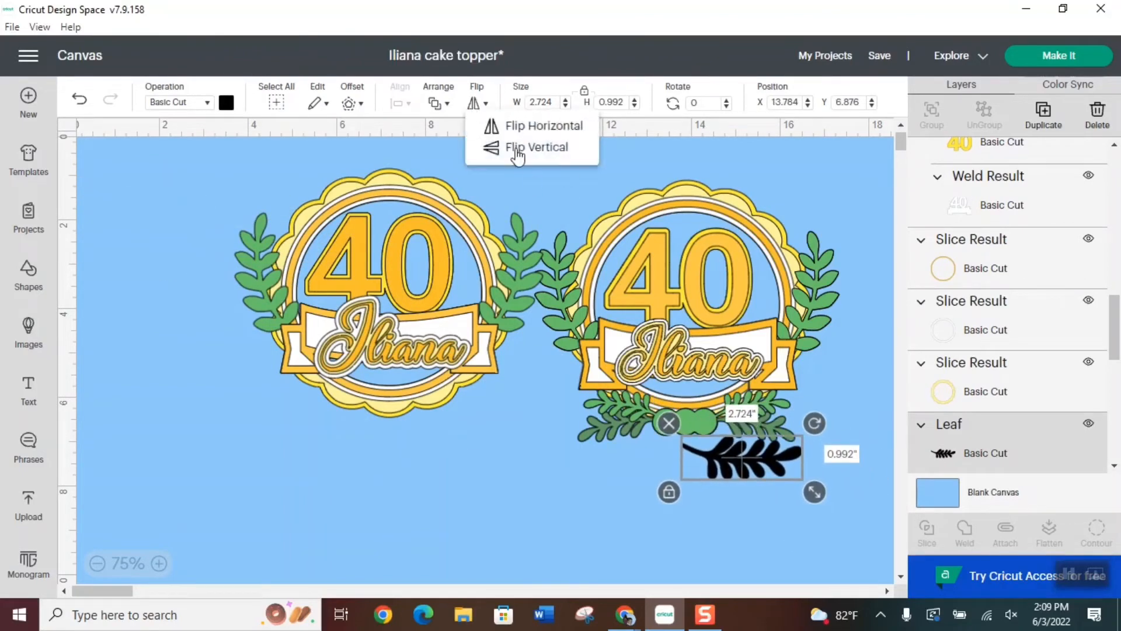
{"action": "left_click", "coordinate": [537, 148]}
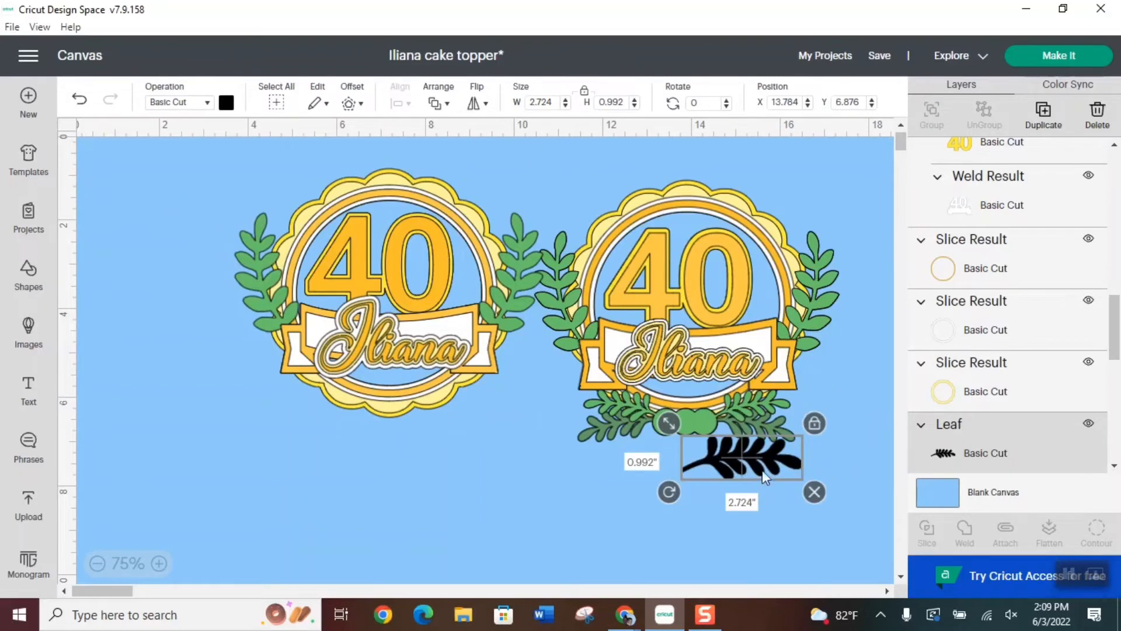
Shrink the black leaf branch to about 2.0 by 0.73 in and tilt it to match the sample's lower-right upper leaf
{"action": "left_click_drag", "start_coordinate": [746, 459], "coordinate": [756, 408]}
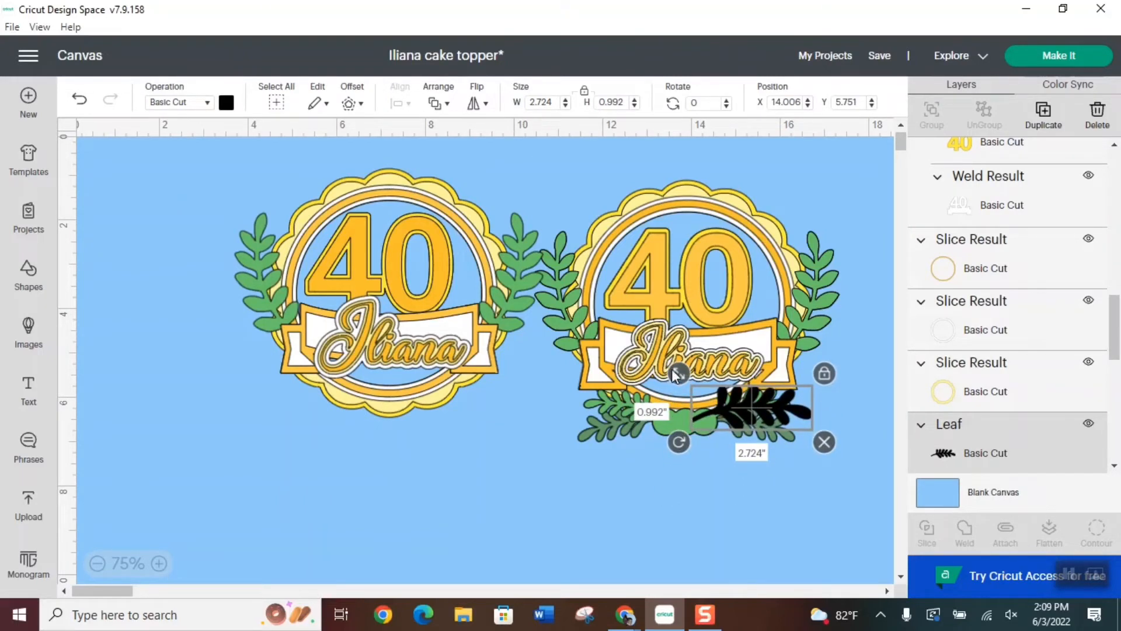
{"action": "left_click_drag", "start_coordinate": [678, 377], "coordinate": [705, 383]}
{"action": "left_click_drag", "start_coordinate": [790, 415], "coordinate": [769, 402]}
{"action": "left_click_drag", "start_coordinate": [687, 378], "coordinate": [752, 397]}
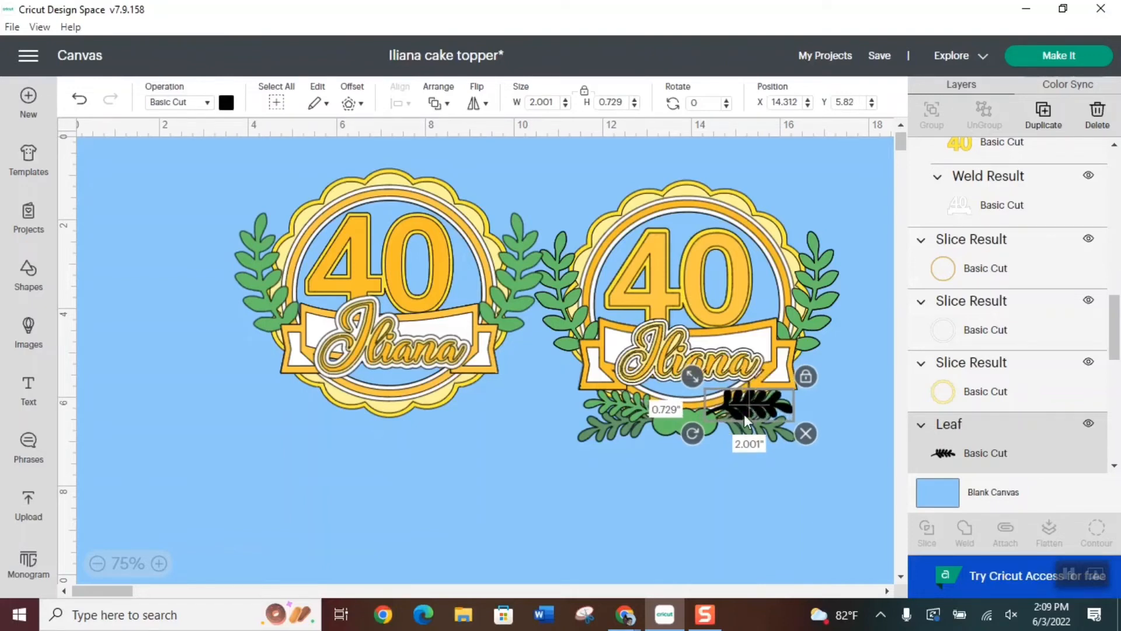
{"action": "left_click_drag", "start_coordinate": [689, 434], "coordinate": [690, 441]}
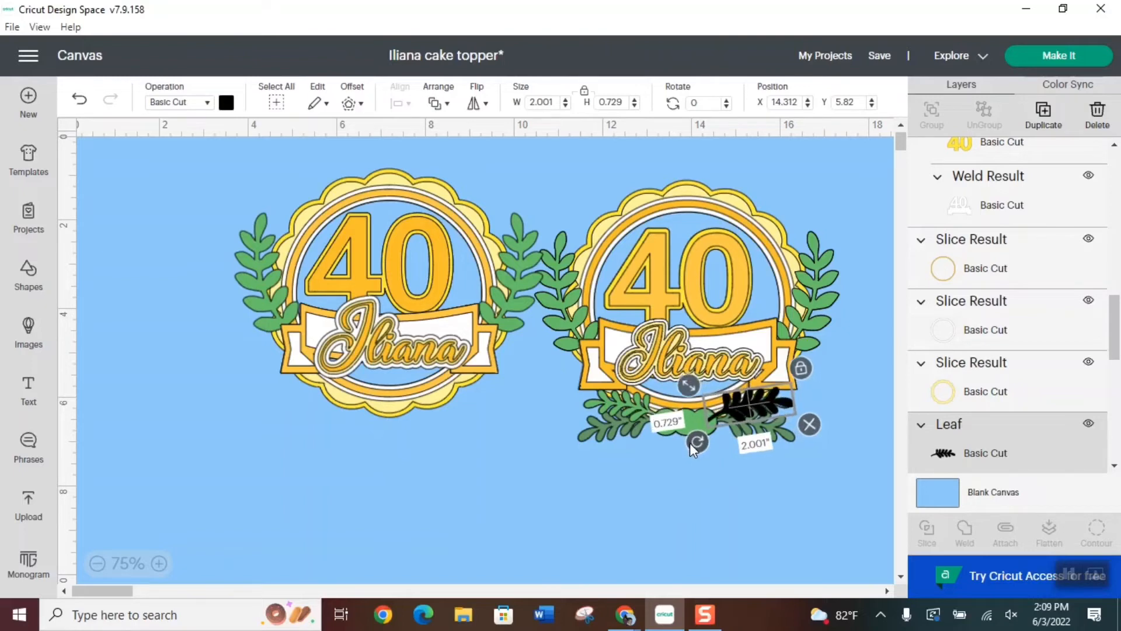
{"action": "left_click_drag", "start_coordinate": [745, 401], "coordinate": [744, 406]}
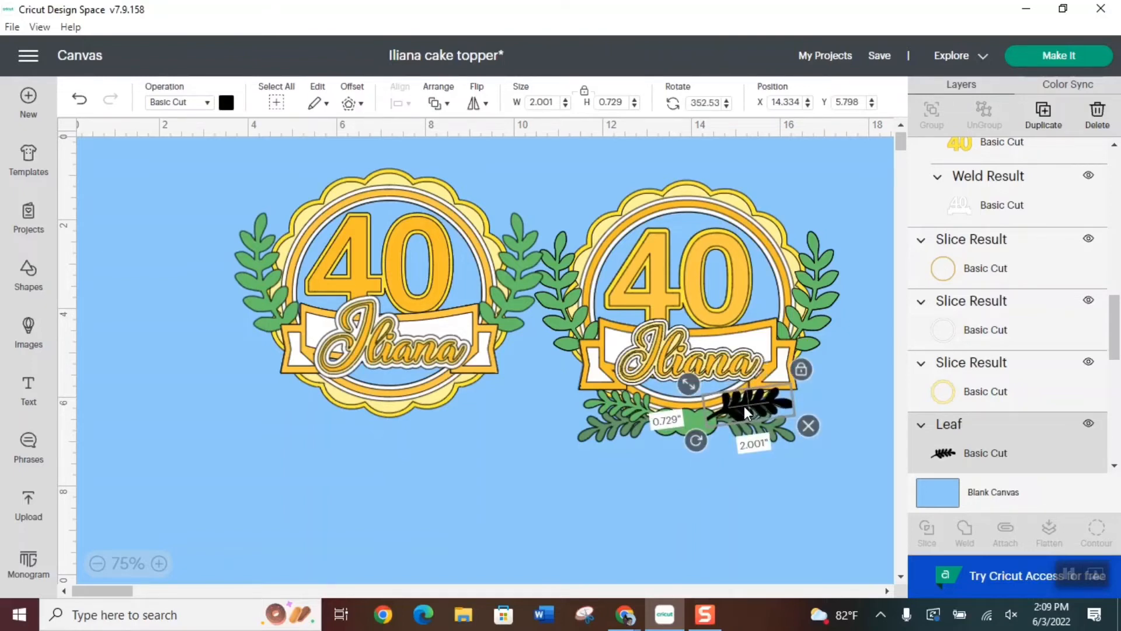
Duplicate the small black leaf branch, flip the copy horizontally and place it over the sample's lower-left upper leaf
{"action": "left_click", "coordinate": [1044, 114]}
{"action": "left_click_drag", "start_coordinate": [759, 426], "coordinate": [657, 415]}
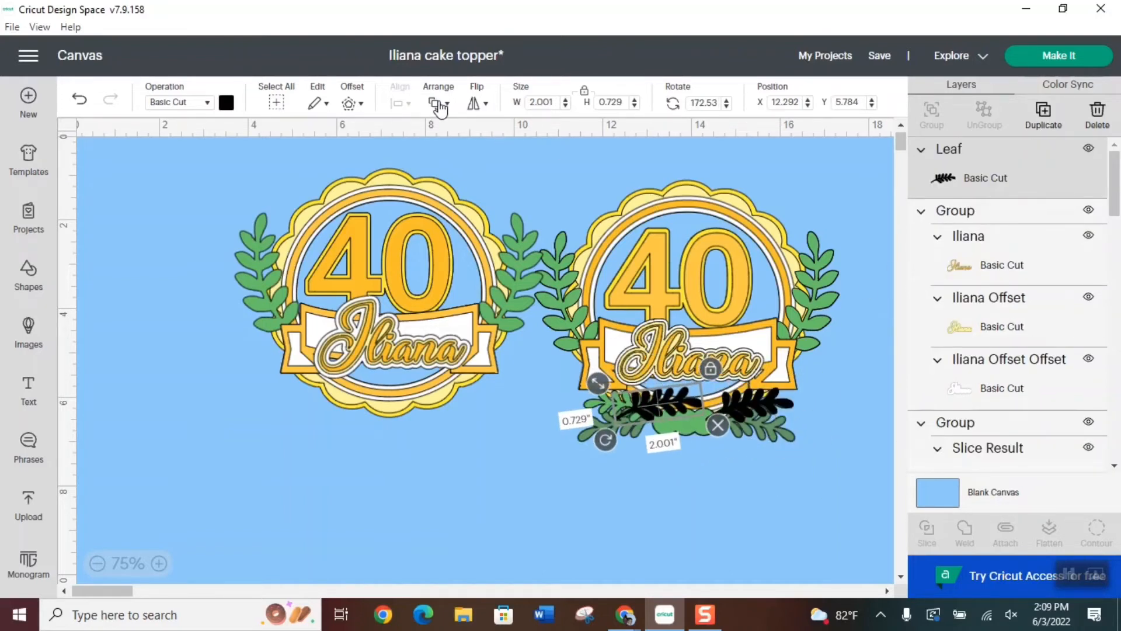
{"action": "left_click", "coordinate": [438, 104]}
{"action": "left_click", "coordinate": [478, 101]}
{"action": "left_click", "coordinate": [478, 102]}
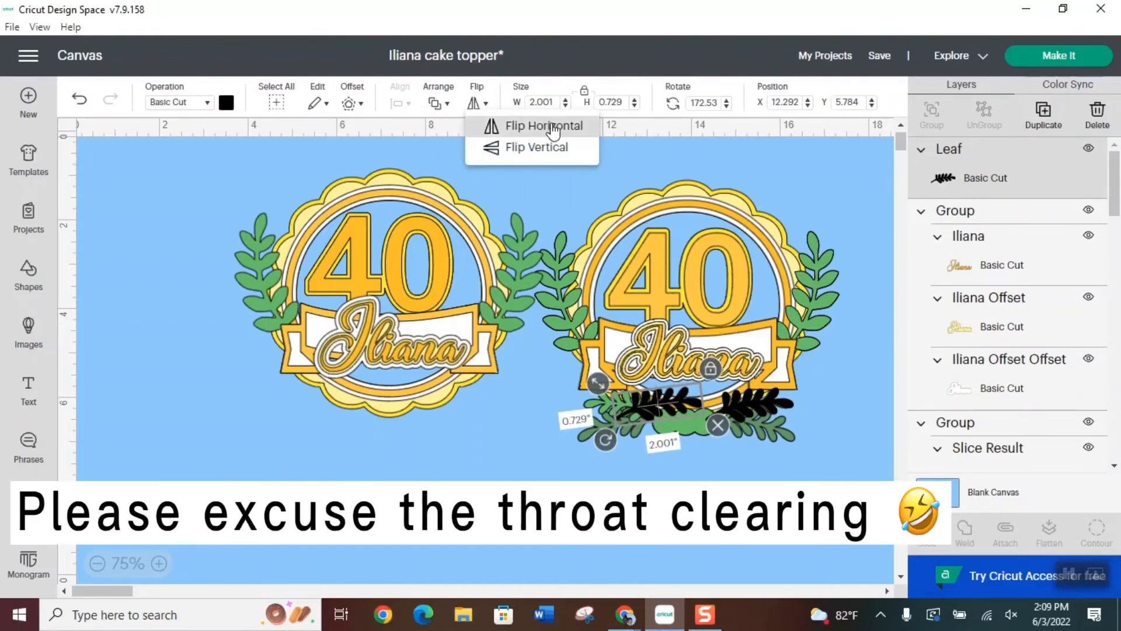
{"action": "left_click", "coordinate": [553, 127]}
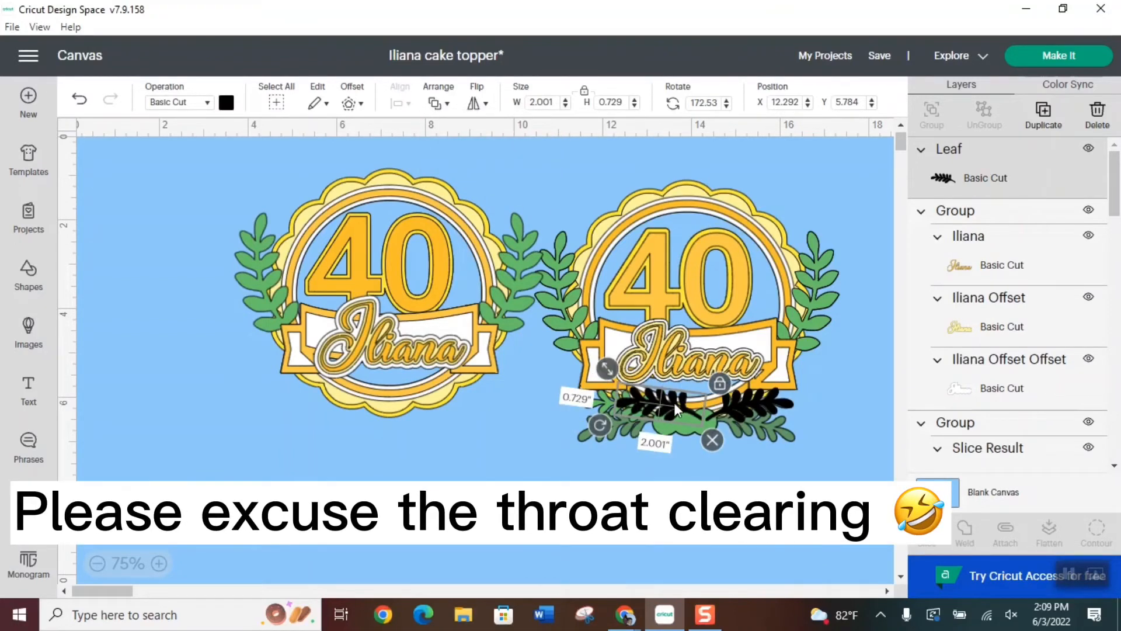
{"action": "left_click_drag", "start_coordinate": [674, 403], "coordinate": [638, 408]}
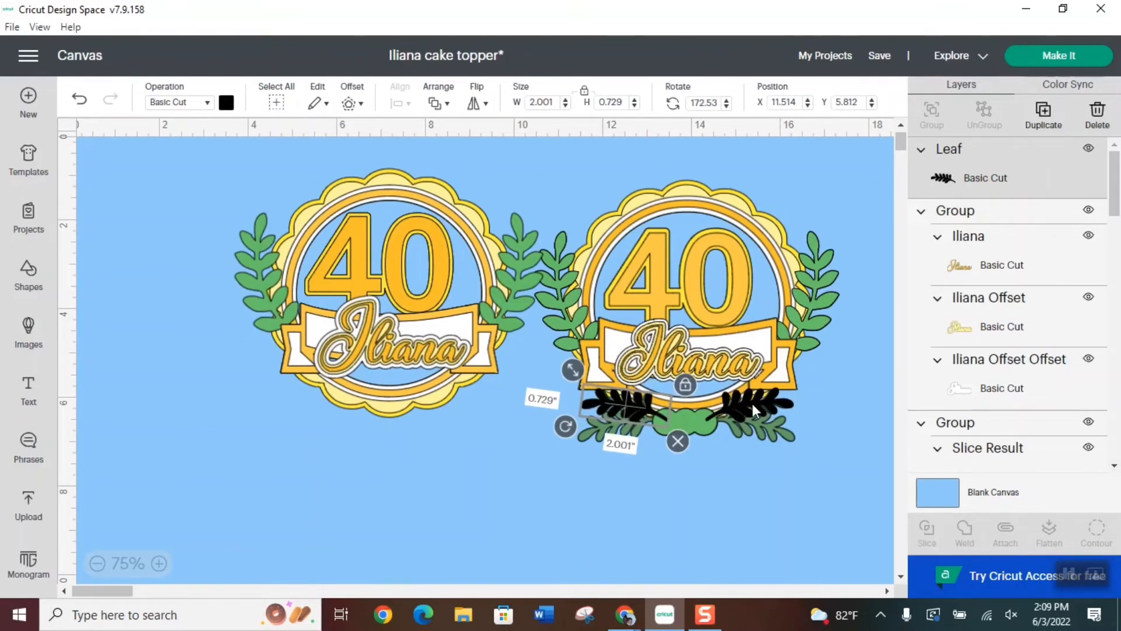
Set the right small black leaf branch to Y position 5.812, level with its mirrored copy
{"action": "left_click", "coordinate": [752, 404]}
{"action": "left_click", "coordinate": [652, 399]}
{"action": "left_click", "coordinate": [741, 402]}
{"action": "left_click_drag", "start_coordinate": [859, 102], "coordinate": [853, 103]}
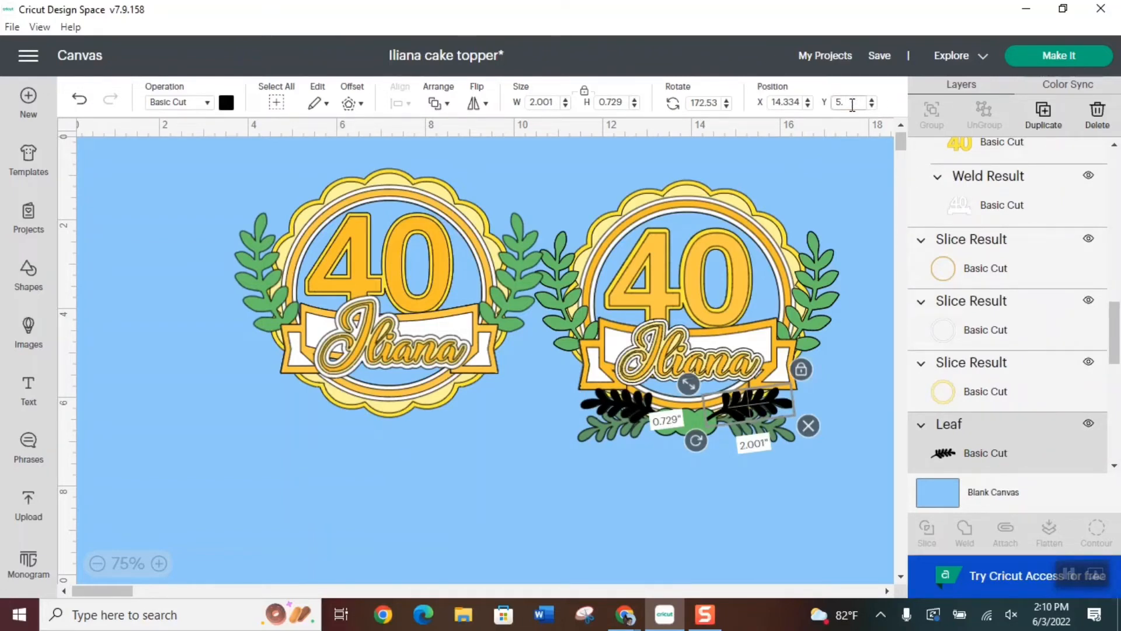
{"action": "key", "text": "Return"}
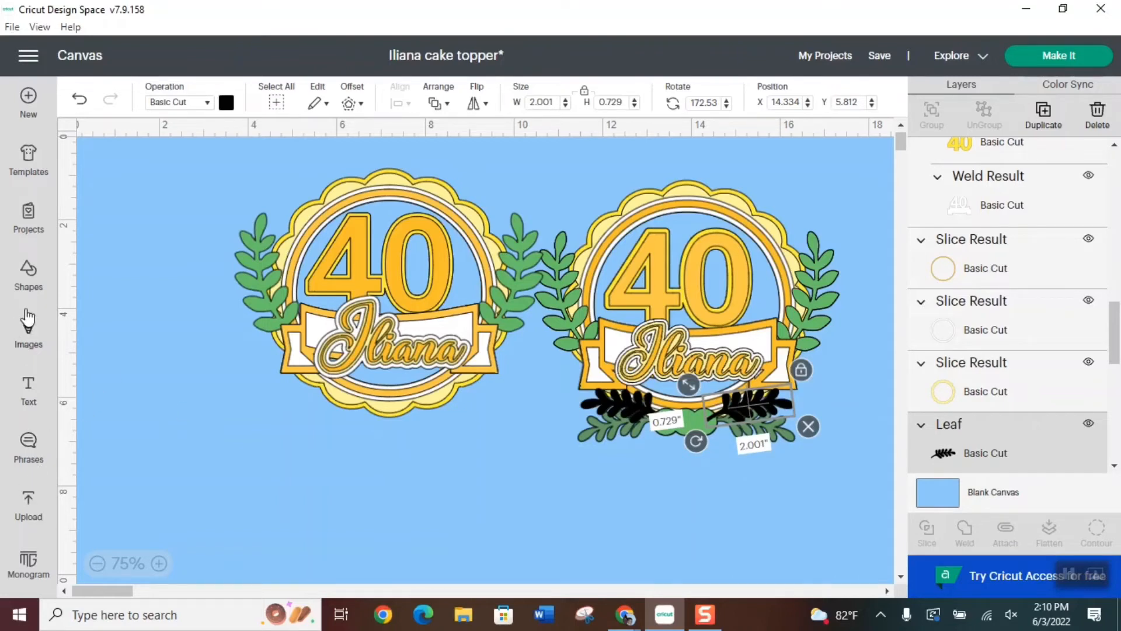
Add a circle about 0.63 in wide, duplicate it twice and overlap the three across the sample's green base shape
{"action": "left_click", "coordinate": [28, 273]}
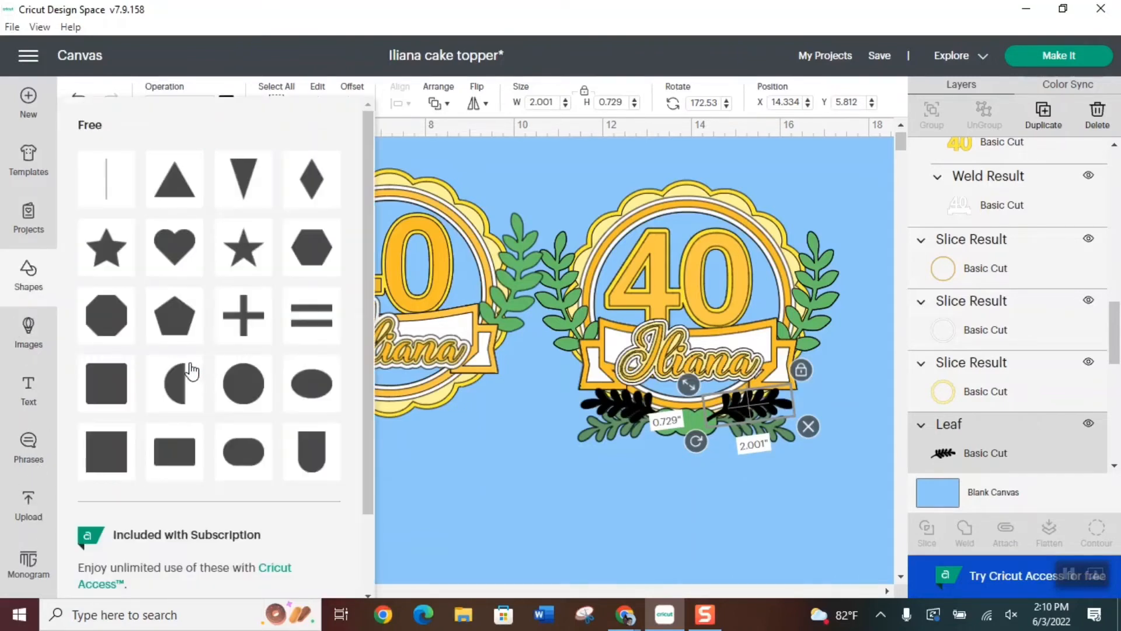
{"action": "left_click", "coordinate": [245, 390]}
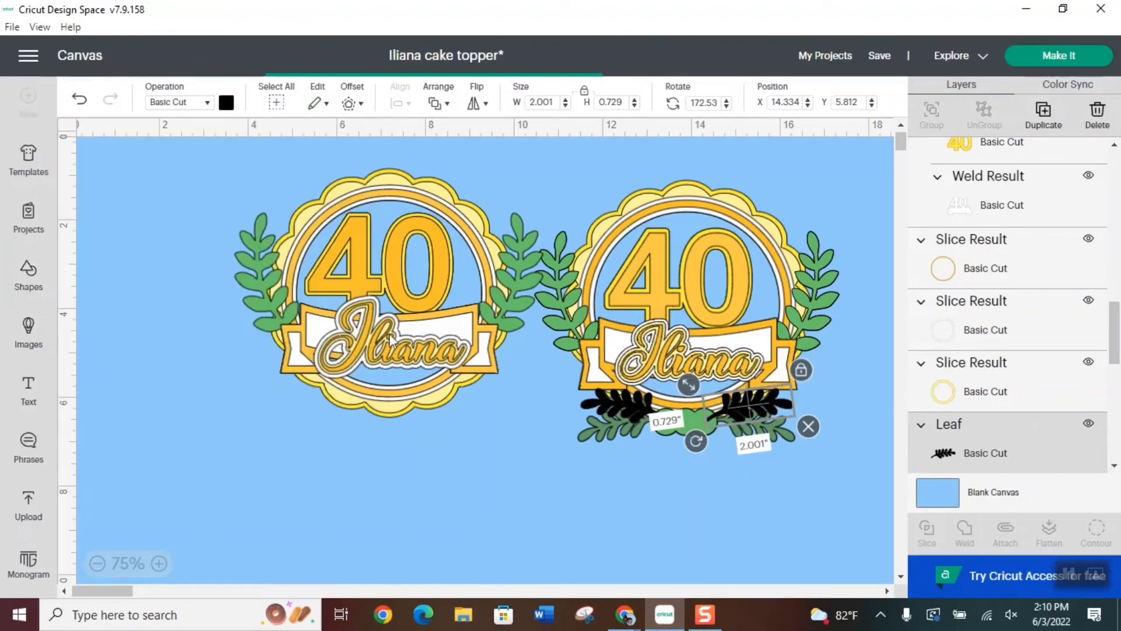
{"action": "left_click_drag", "start_coordinate": [146, 190], "coordinate": [677, 438]}
{"action": "left_click_drag", "start_coordinate": [733, 514], "coordinate": [702, 429]}
{"action": "left_click", "coordinate": [1043, 120]}
{"action": "left_click", "coordinate": [1043, 117]}
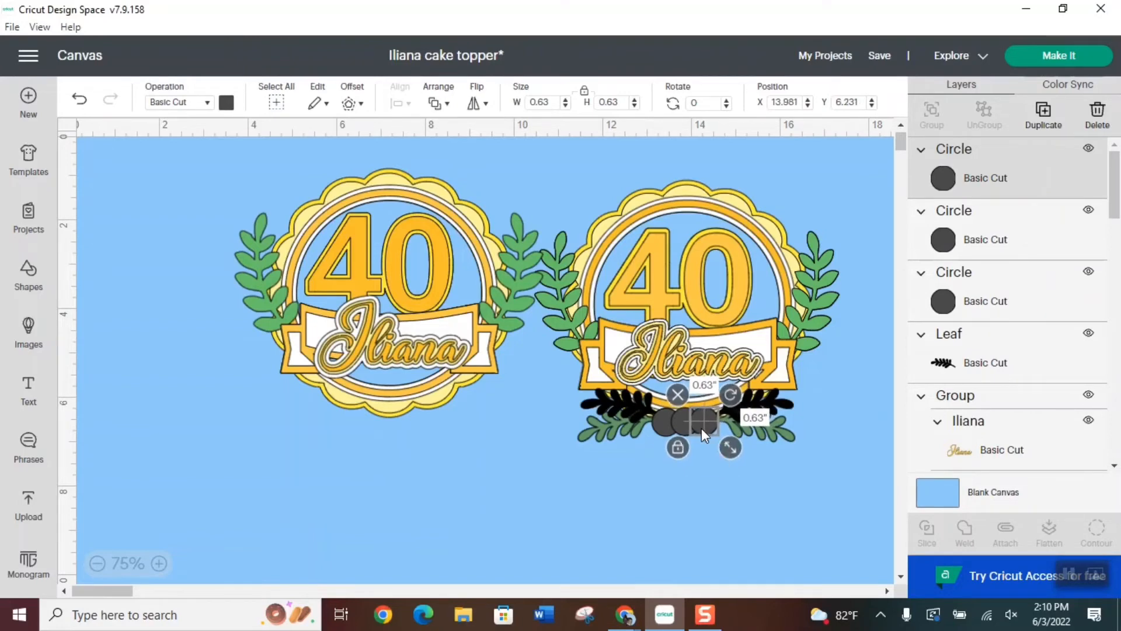
Set the middle and right circles to Y position 6.259, level with the left circle
{"action": "left_click", "coordinate": [664, 418]}
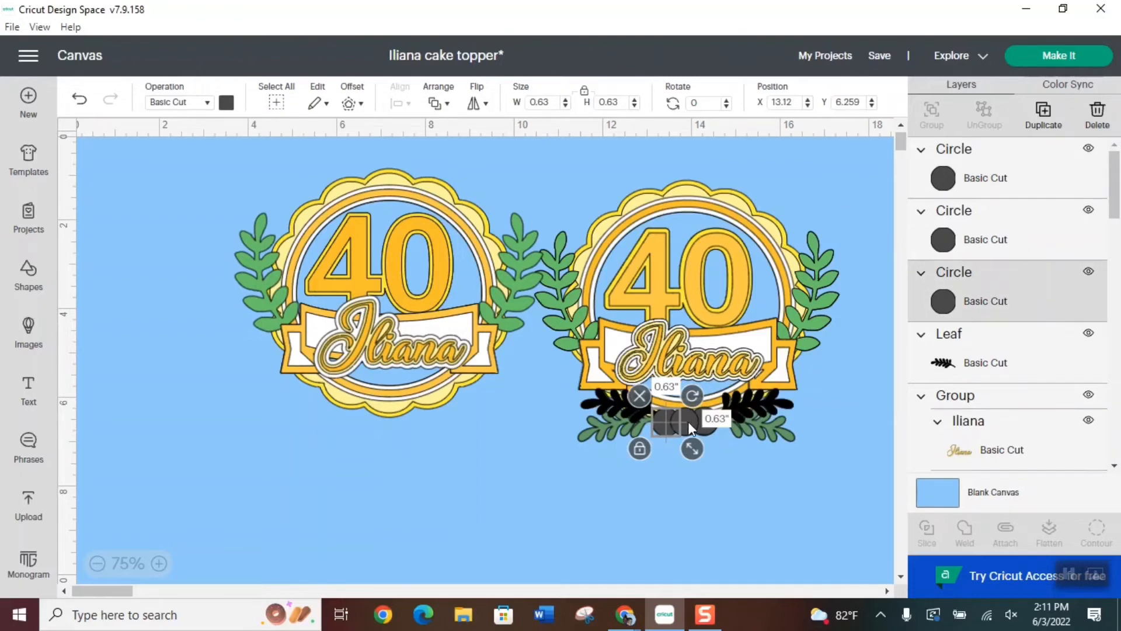
{"action": "left_click", "coordinate": [688, 422]}
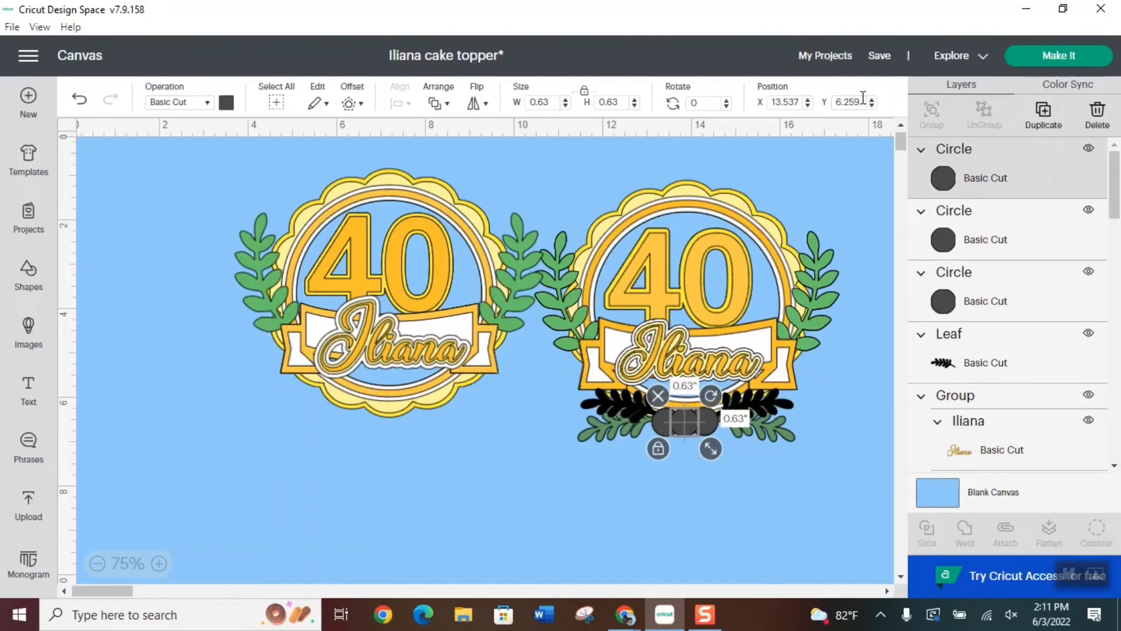
{"action": "left_click", "coordinate": [713, 426]}
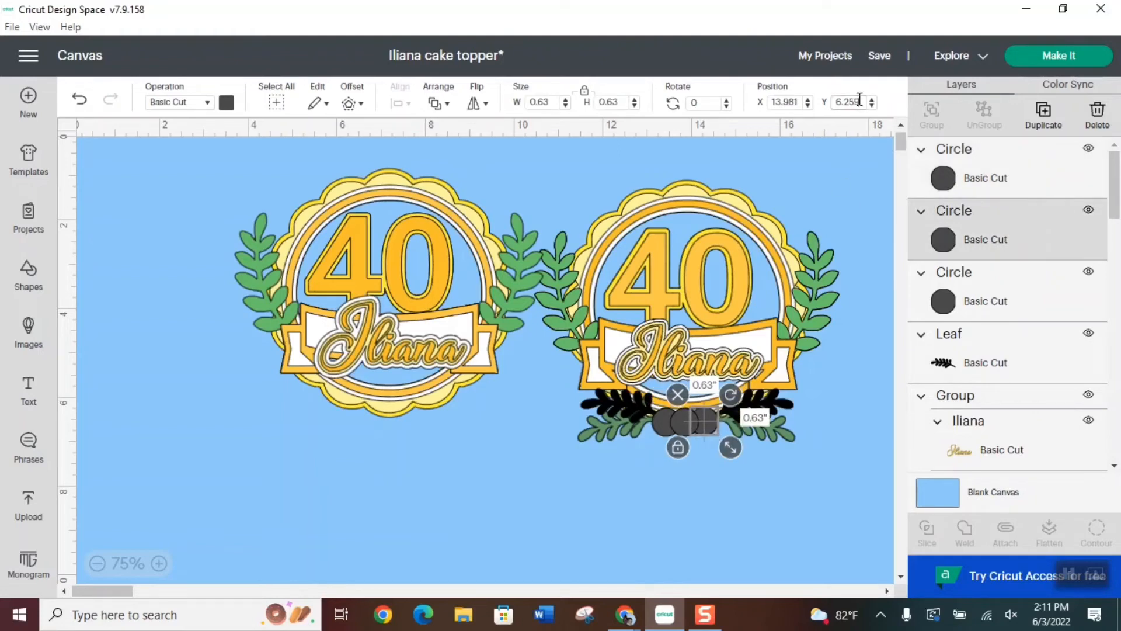
Weld the three overlapping circles into one base shape
{"action": "left_click", "coordinate": [1012, 175]}
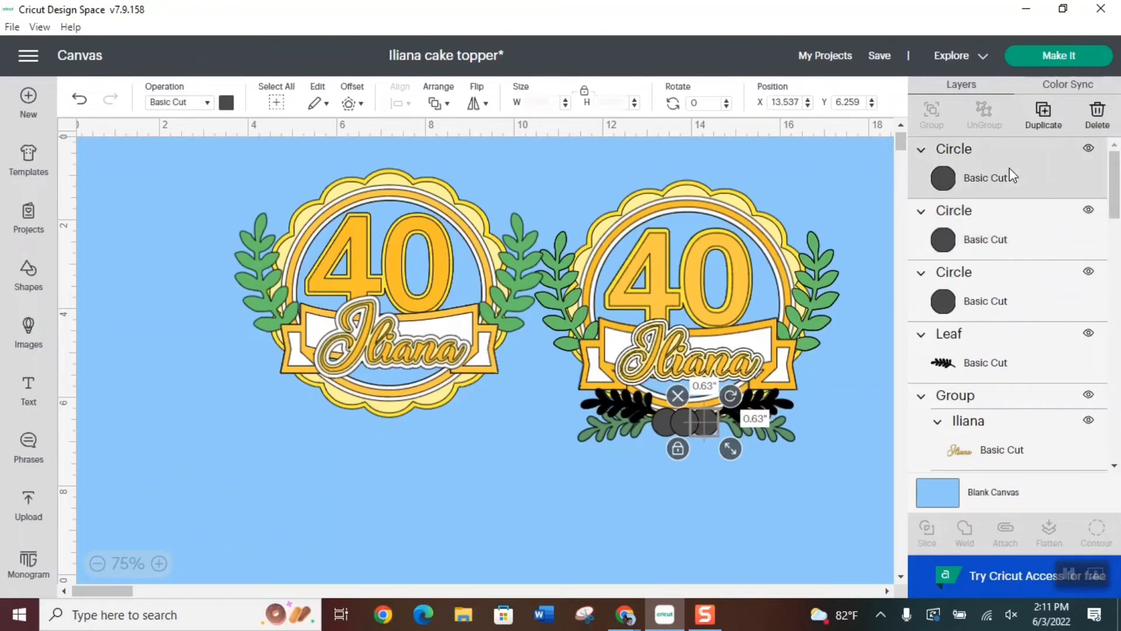
{"action": "left_click", "coordinate": [998, 241], "text": "shift"}
{"action": "left_click", "coordinate": [1004, 286], "text": "shift"}
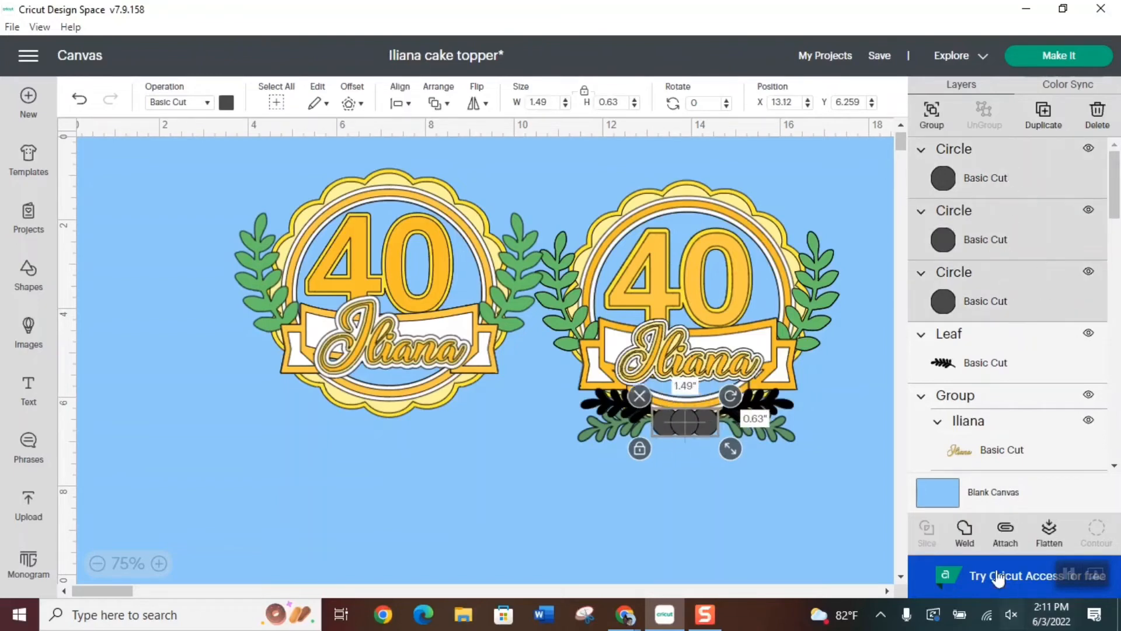
{"action": "left_click", "coordinate": [966, 531]}
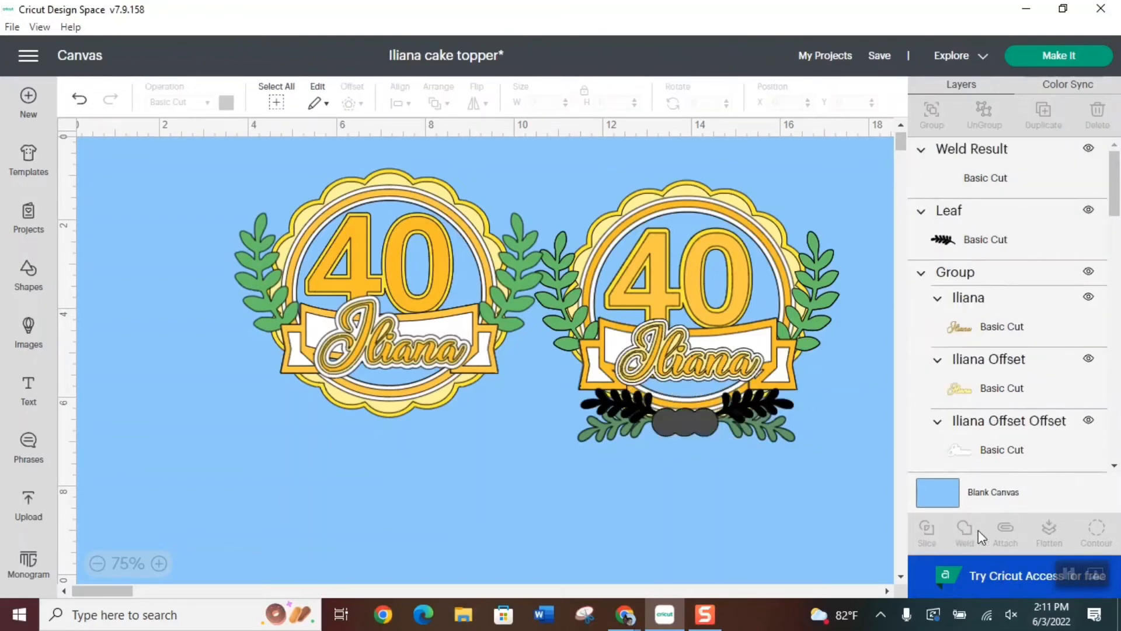
Duplicate the welded circle shape and set the copy aside on the empty canvas below the toppers
{"action": "left_click", "coordinate": [698, 423]}
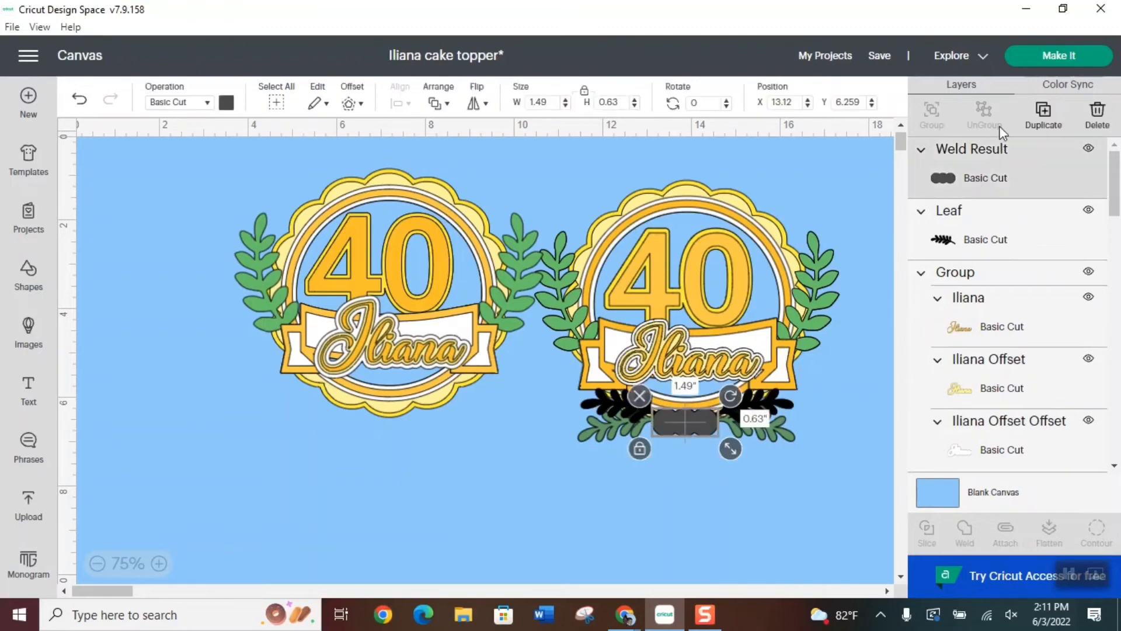
{"action": "left_click", "coordinate": [1044, 120]}
{"action": "left_click_drag", "start_coordinate": [699, 424], "coordinate": [536, 501]}
Weld both black leaves with the overlapping circles and set the welded piece aside below the left topper
{"action": "left_click", "coordinate": [635, 405]}
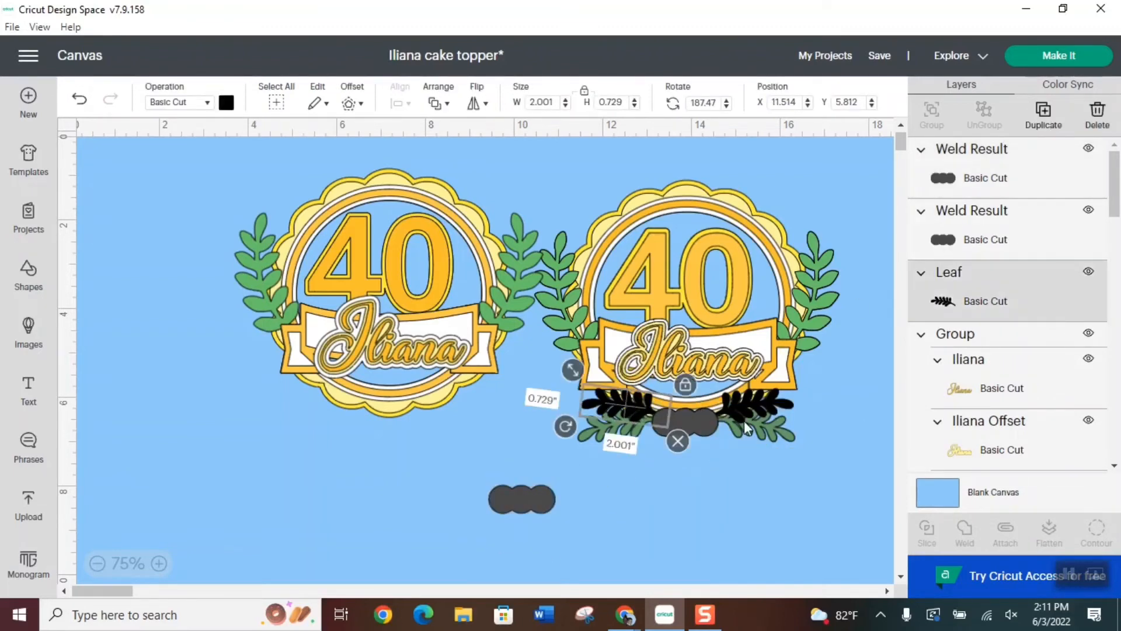
{"action": "left_click", "coordinate": [751, 403]}
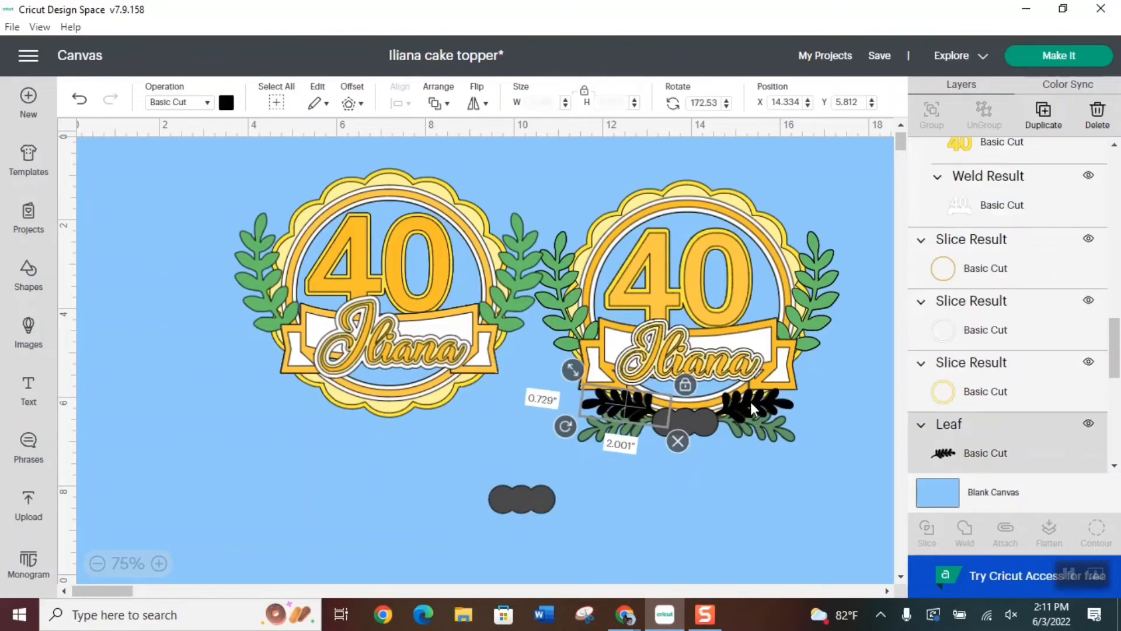
{"action": "left_click", "coordinate": [625, 399], "text": "shift"}
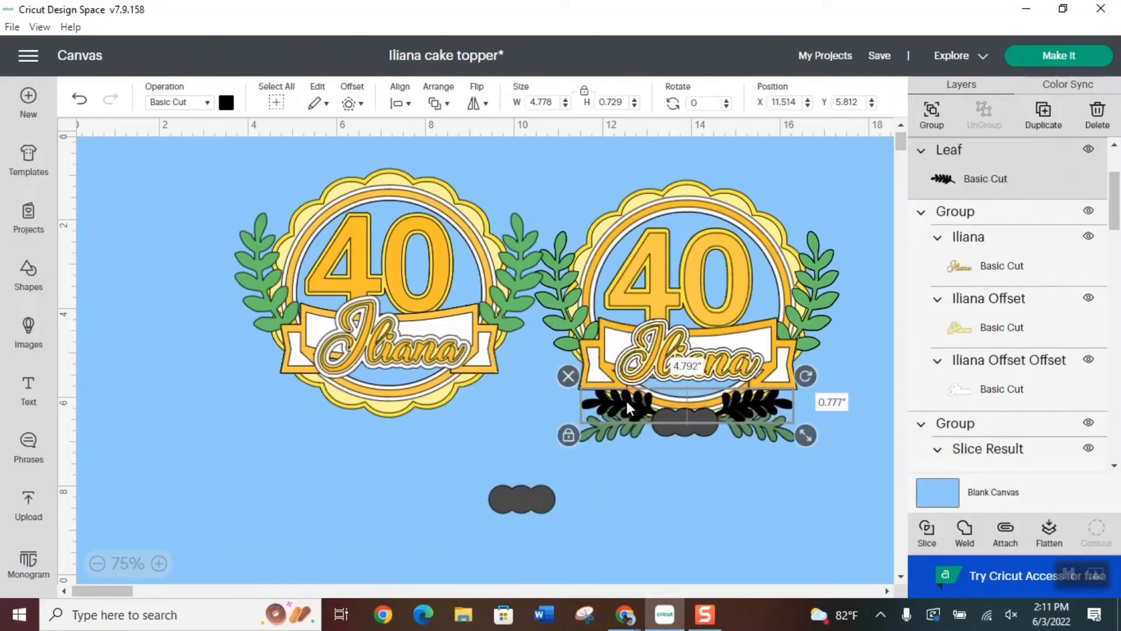
{"action": "left_click", "coordinate": [681, 427], "text": "shift"}
{"action": "left_click", "coordinate": [964, 529]}
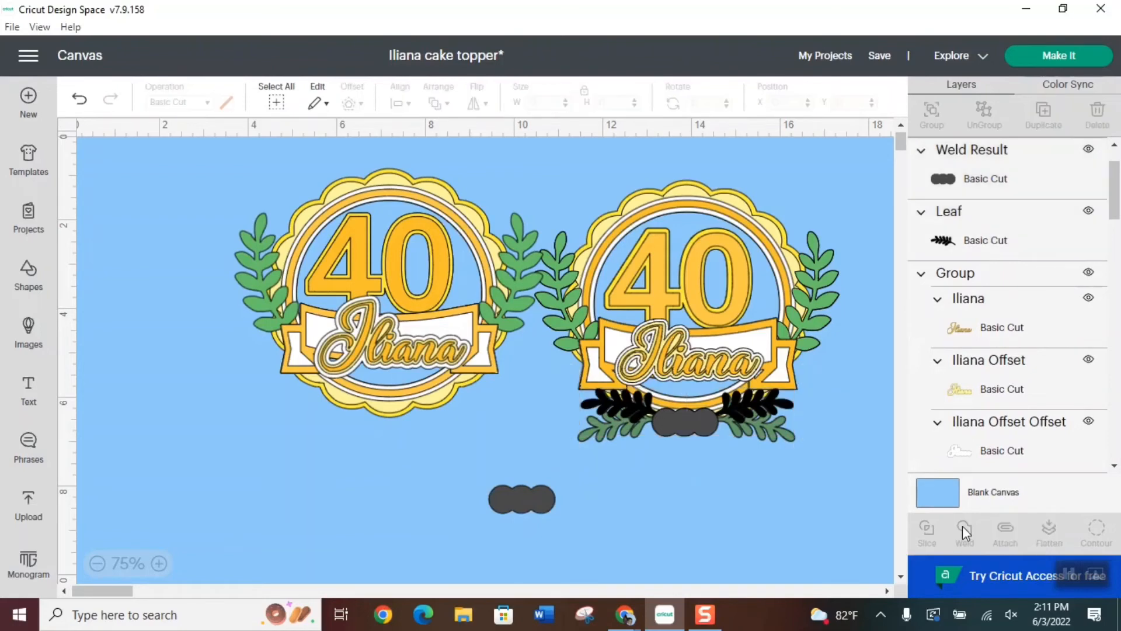
{"action": "left_click_drag", "start_coordinate": [678, 416], "coordinate": [315, 459]}
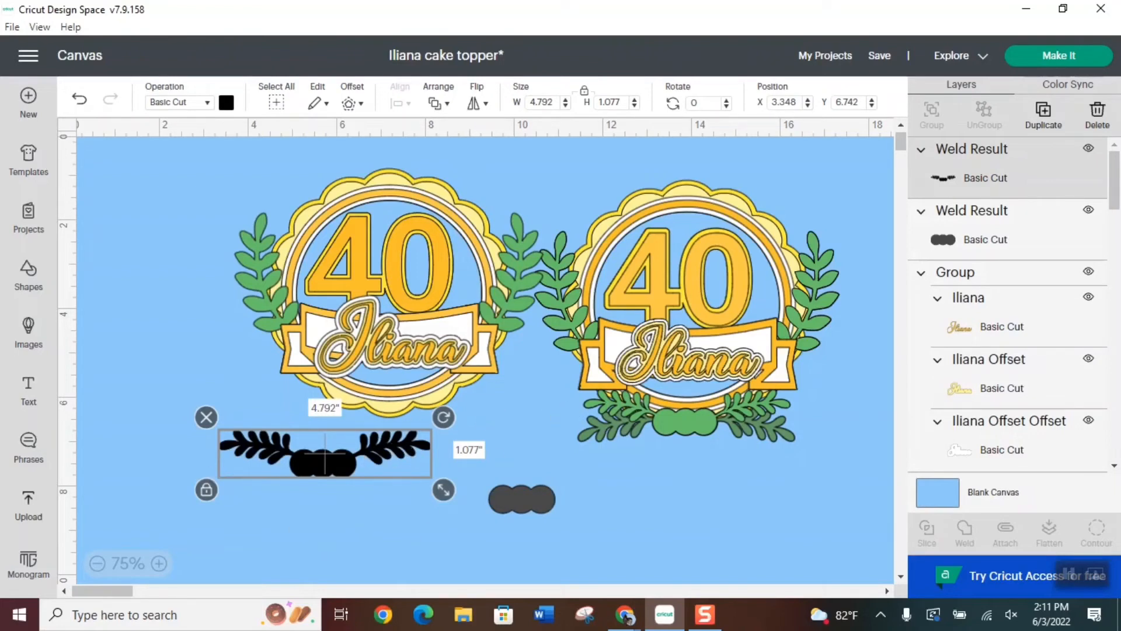
Add the horizontal leaf from the recent uploads to the canvas again
{"action": "left_click", "coordinate": [27, 506]}
{"action": "scroll", "coordinate": [626, 451], "scroll_direction": "down", "scroll_amount": 5}
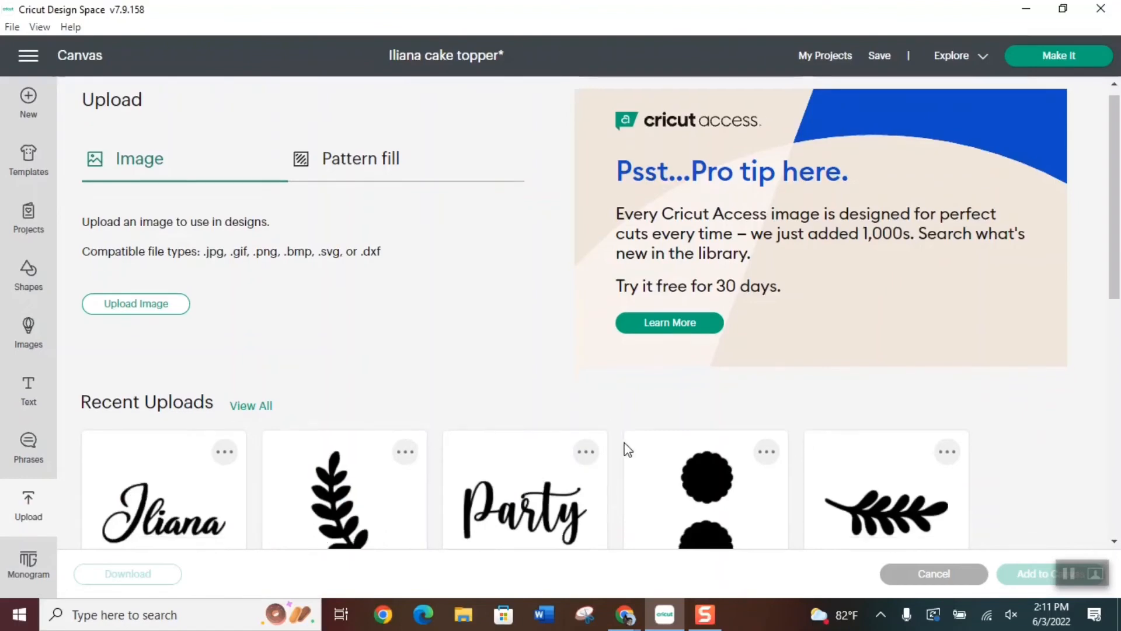
{"action": "left_click", "coordinate": [841, 331]}
{"action": "left_click", "coordinate": [1026, 574]}
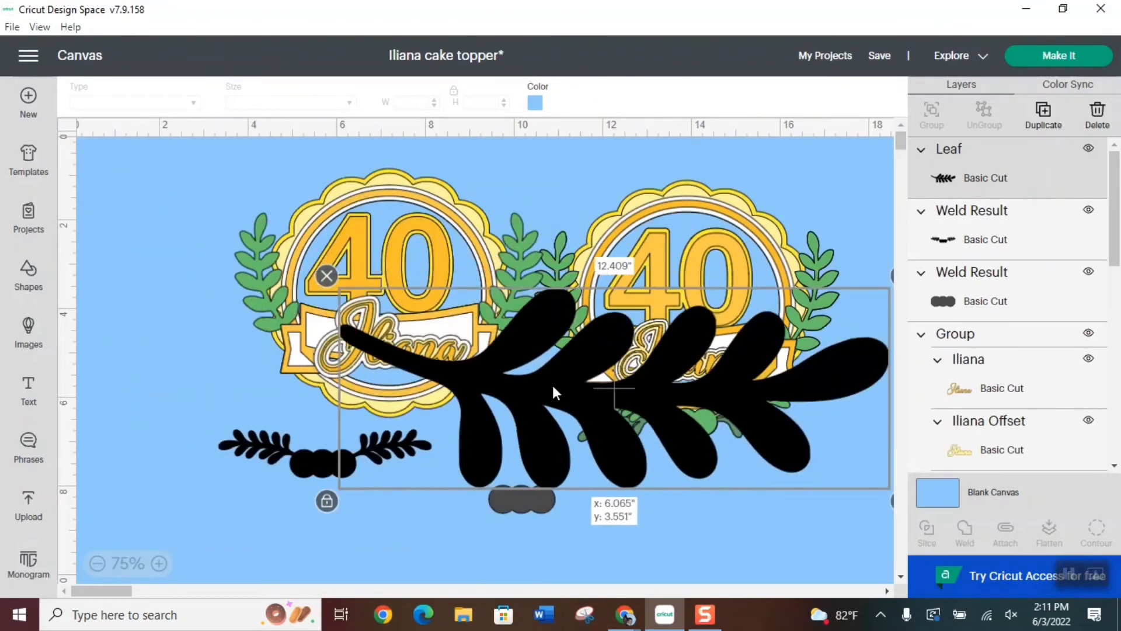
Shrink the new leaf to about 2.34 in wide and place it over the sample's lower right dark branch
{"action": "left_click_drag", "start_coordinate": [552, 383], "coordinate": [455, 366]}
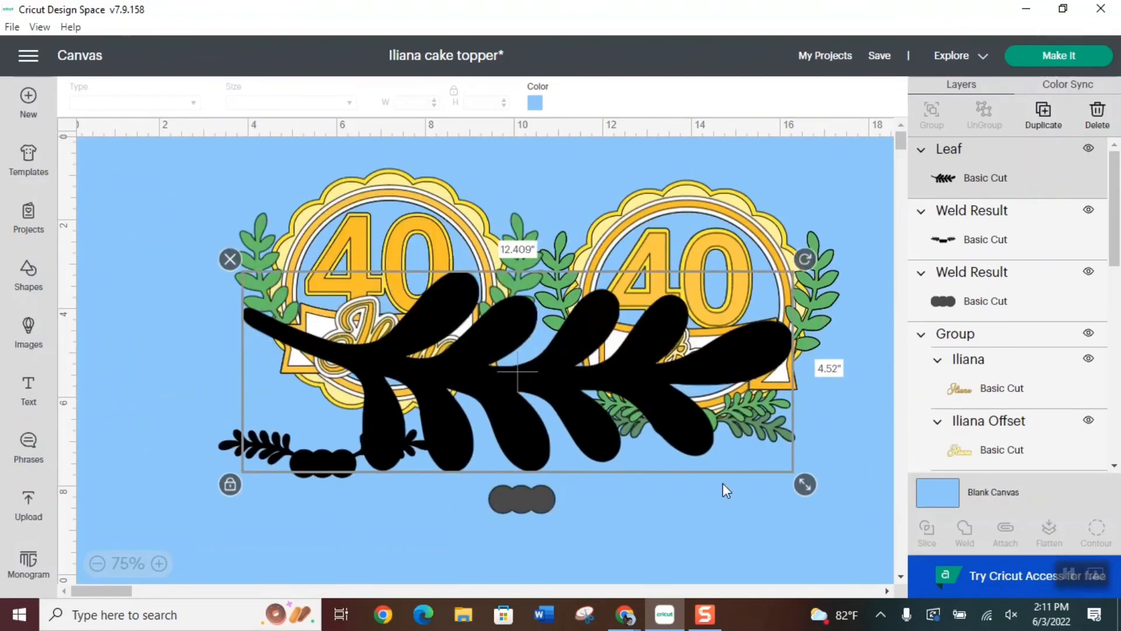
{"action": "left_click_drag", "start_coordinate": [807, 484], "coordinate": [433, 348]}
{"action": "left_click_drag", "start_coordinate": [317, 304], "coordinate": [765, 442]}
{"action": "left_click_drag", "start_coordinate": [884, 489], "coordinate": [804, 459]}
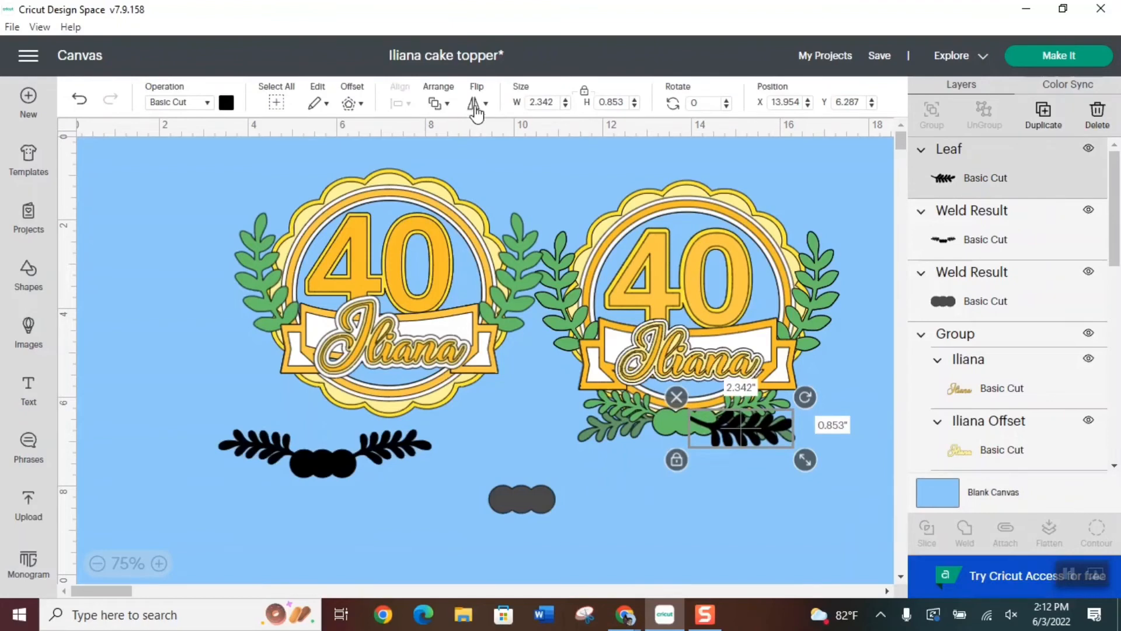
Flip the leaf vertically, reduce it to about 2.19 in wide and tilt it about 12° to match the dark right branch
{"action": "left_click", "coordinate": [478, 103]}
{"action": "left_click", "coordinate": [533, 149]}
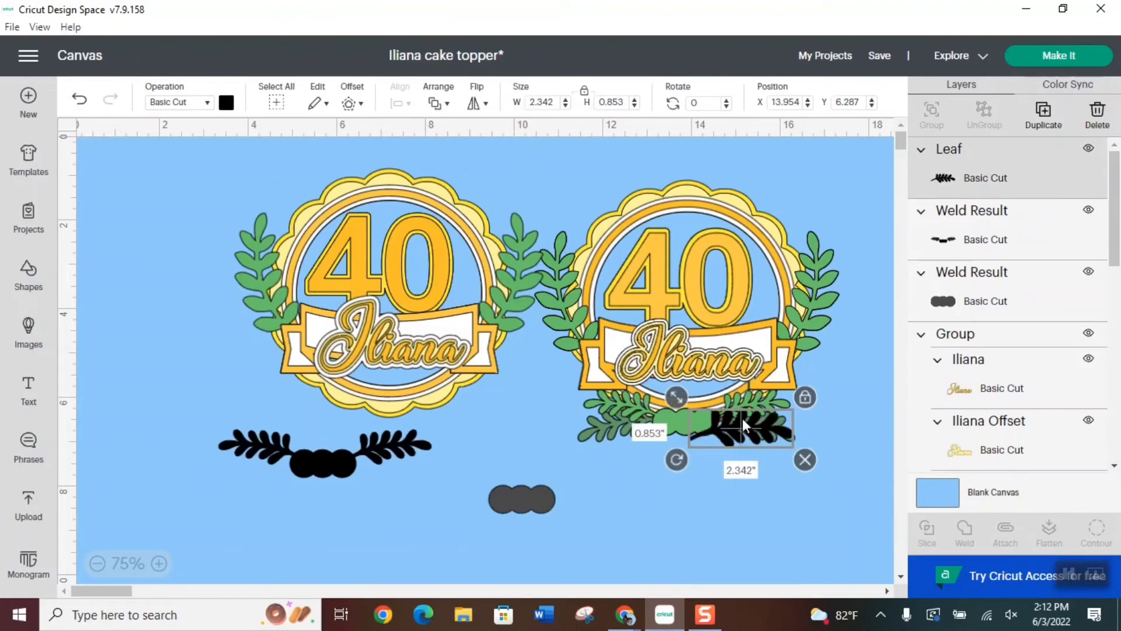
{"action": "mouse_move", "coordinate": [741, 419]}
{"action": "left_mouse_down"}
{"action": "mouse_move", "coordinate": [752, 450]}
{"action": "mouse_move", "coordinate": [752, 416]}
{"action": "left_mouse_up"}
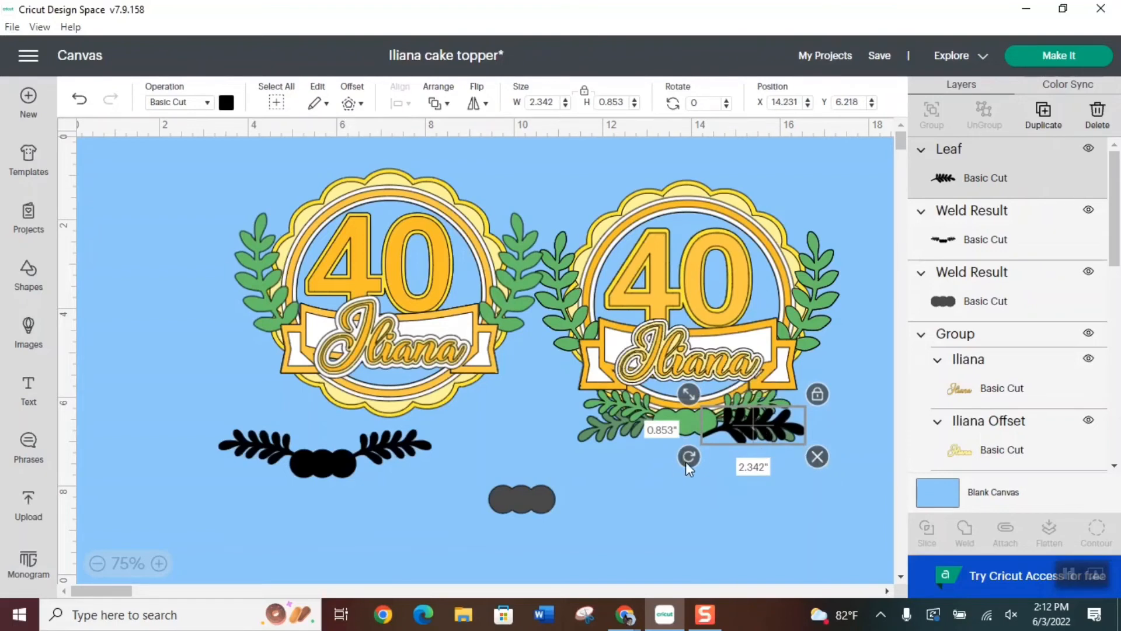
{"action": "left_click_drag", "start_coordinate": [692, 396], "coordinate": [697, 394]}
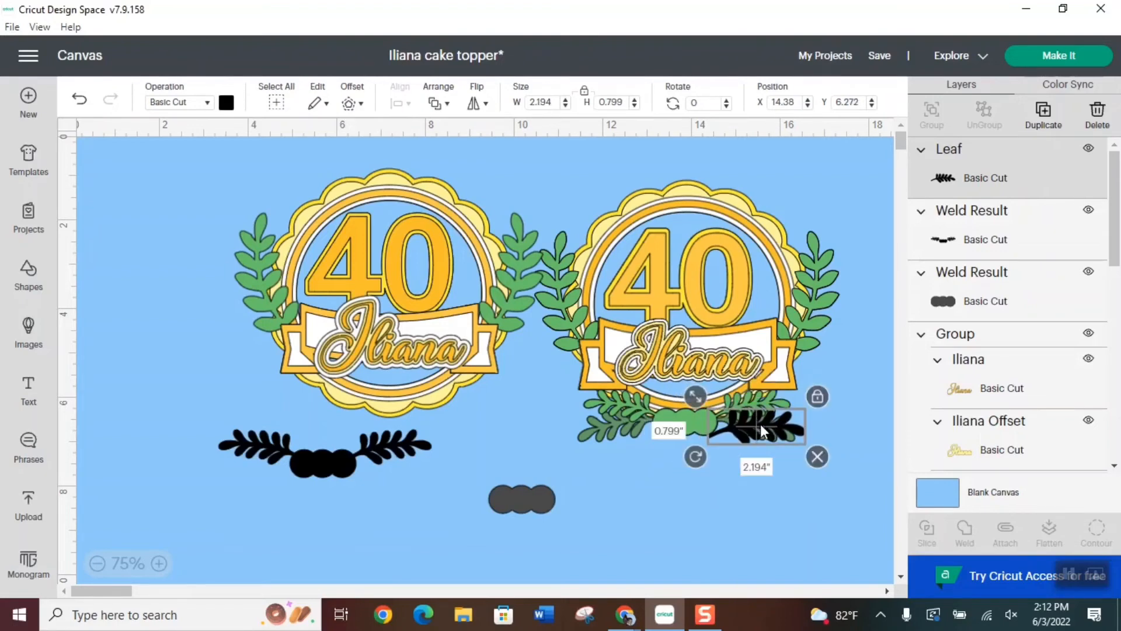
{"action": "left_click_drag", "start_coordinate": [760, 424], "coordinate": [766, 431]}
{"action": "left_click_drag", "start_coordinate": [691, 455], "coordinate": [687, 443]}
{"action": "left_click_drag", "start_coordinate": [768, 442], "coordinate": [772, 427]}
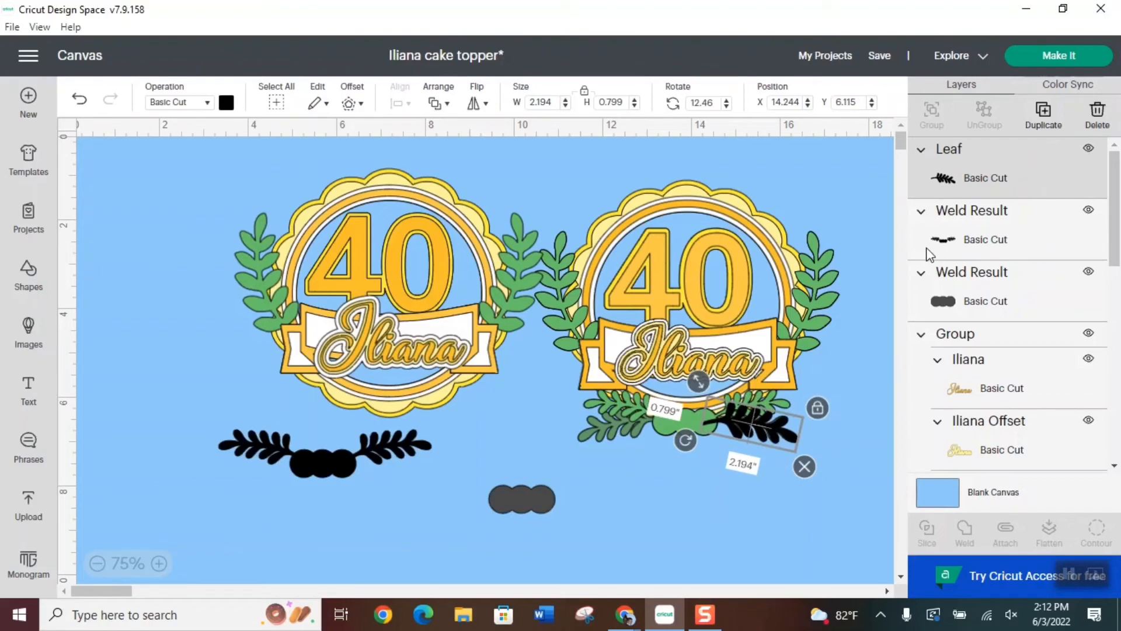
Duplicate the leaf, flip the copy horizontally and place it over the dark left branch at Y position 6.115, level with the original
{"action": "left_click", "coordinate": [1044, 112]}
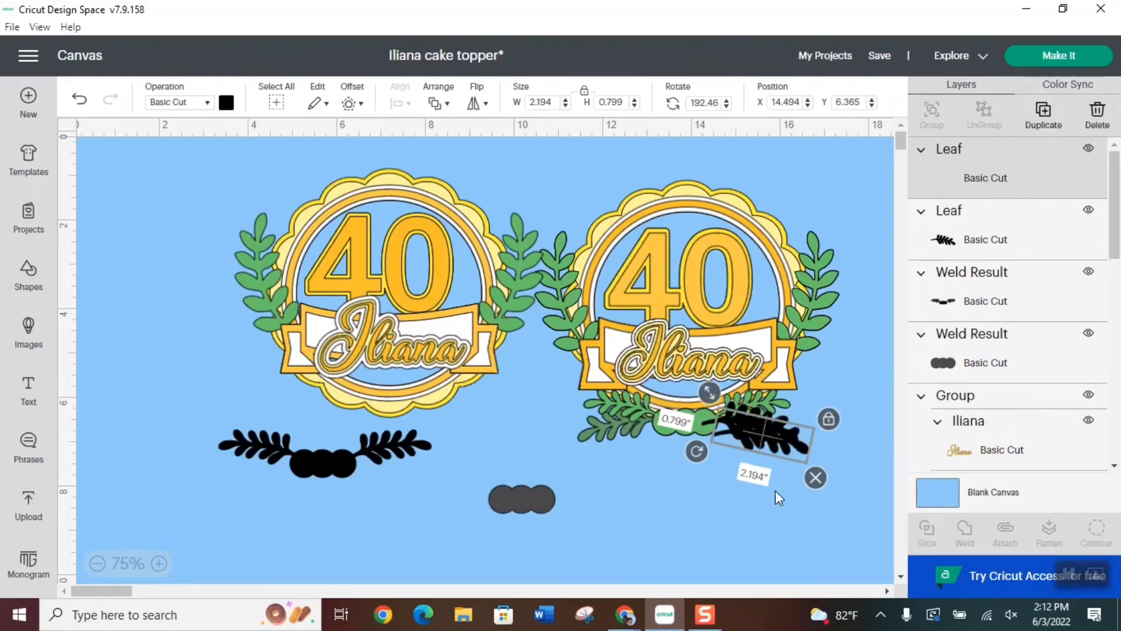
{"action": "left_click_drag", "start_coordinate": [772, 430], "coordinate": [649, 415]}
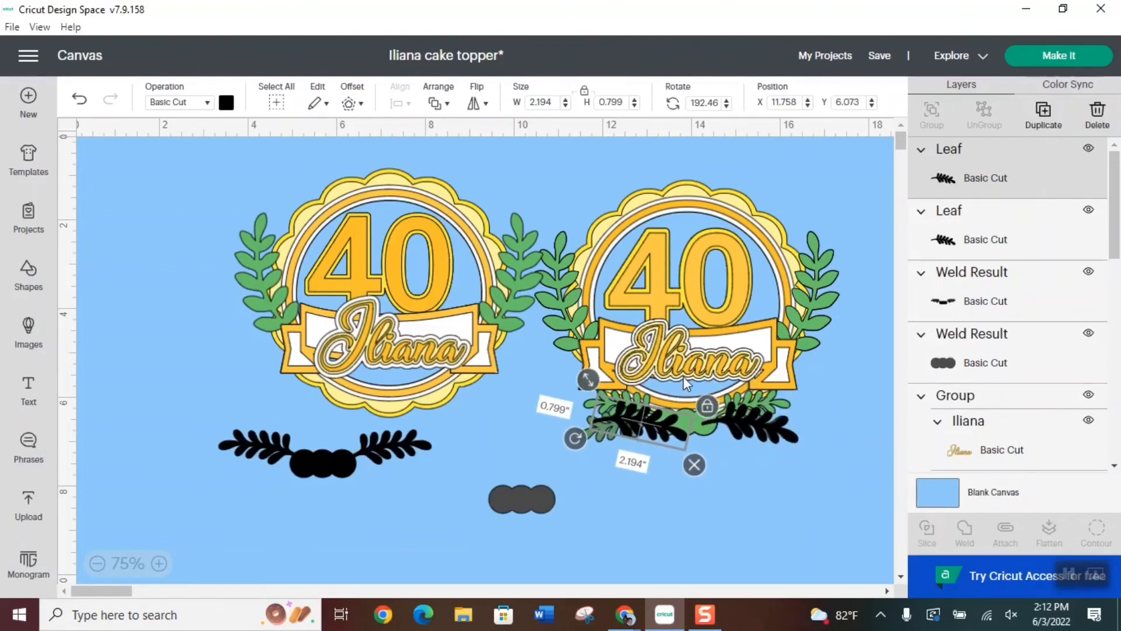
{"action": "left_click", "coordinate": [475, 104]}
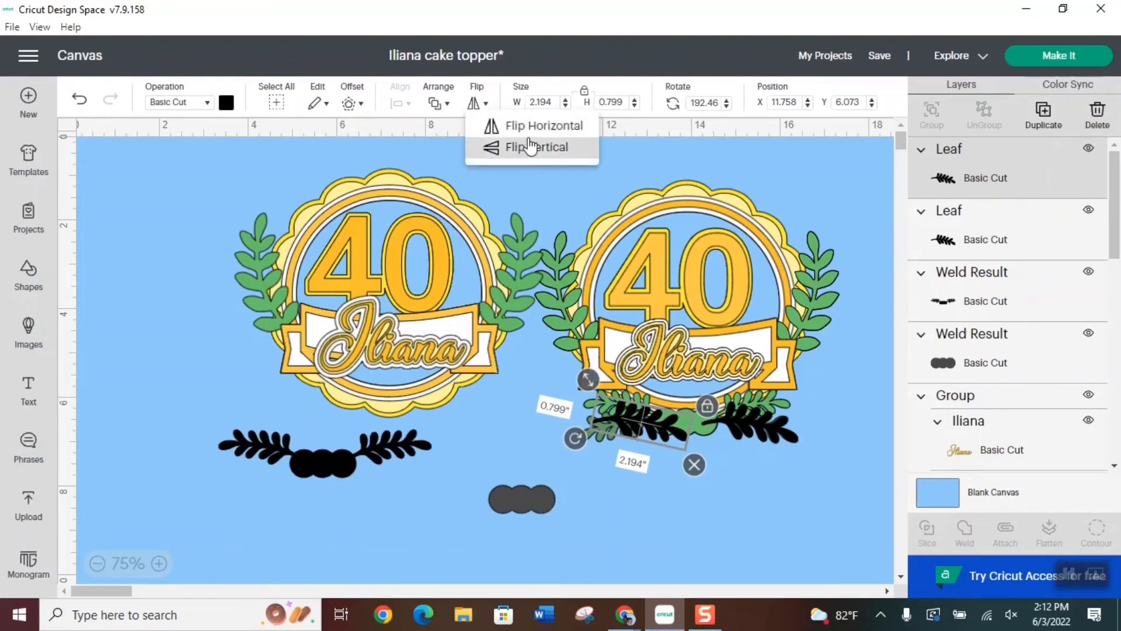
{"action": "left_click", "coordinate": [533, 127]}
{"action": "mouse_move", "coordinate": [621, 430]}
{"action": "left_mouse_down"}
{"action": "mouse_move", "coordinate": [643, 434]}
{"action": "mouse_move", "coordinate": [628, 419]}
{"action": "left_mouse_up"}
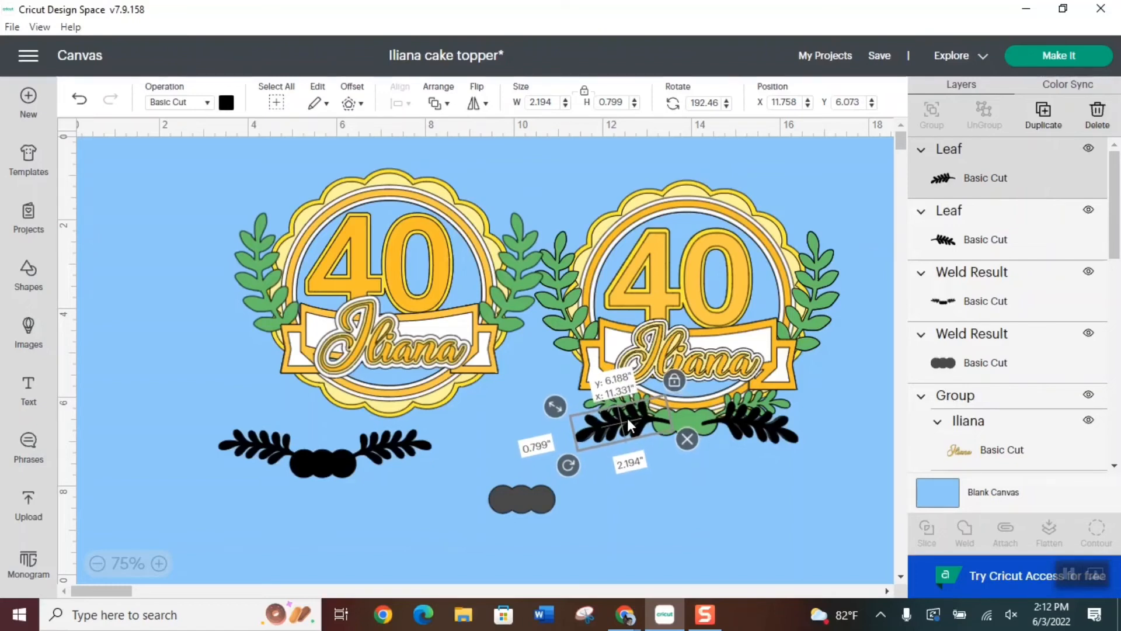
{"action": "left_click_drag", "start_coordinate": [627, 417], "coordinate": [627, 415]}
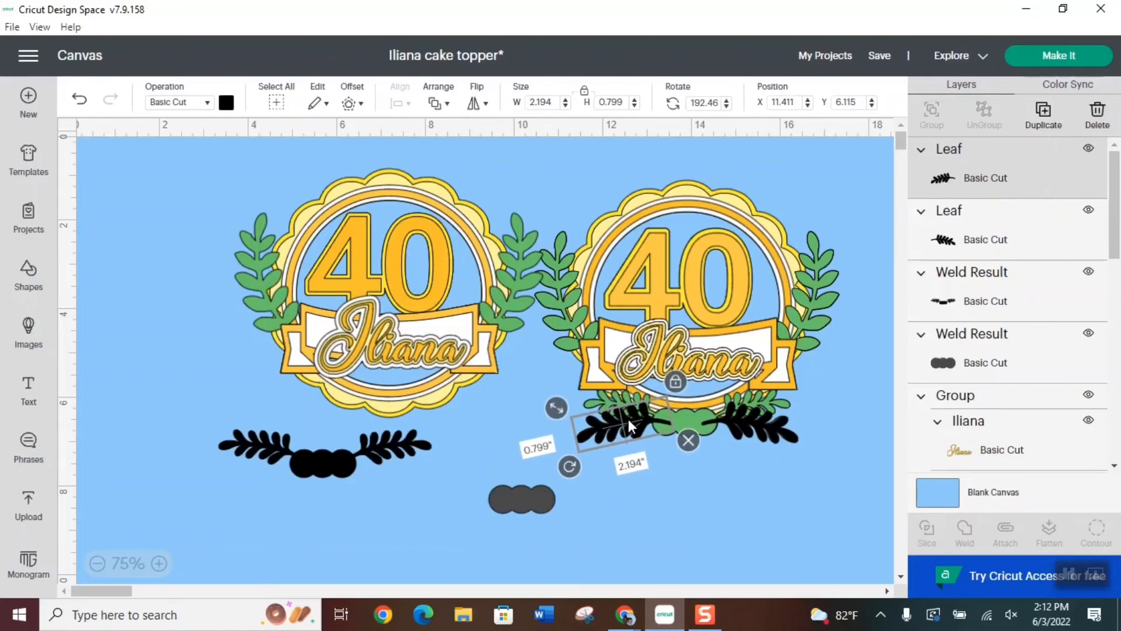
{"action": "left_click", "coordinate": [742, 425]}
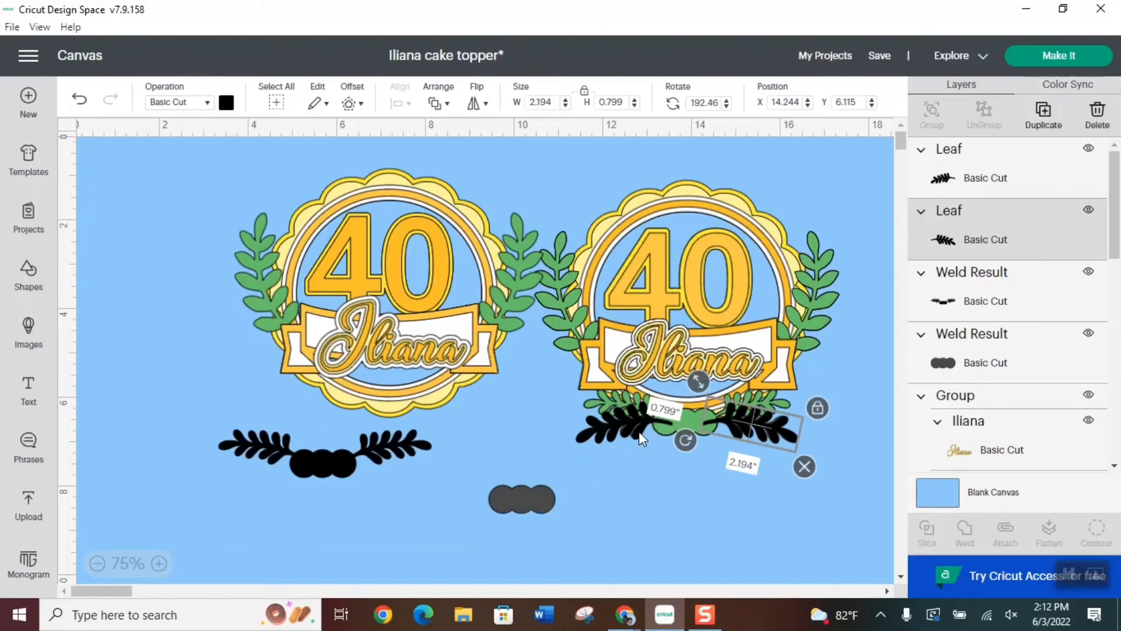
Place the spare circle shape between the two leaves, weld all three and set the result aside below the first welded piece
{"action": "left_click_drag", "start_coordinate": [532, 496], "coordinate": [683, 420]}
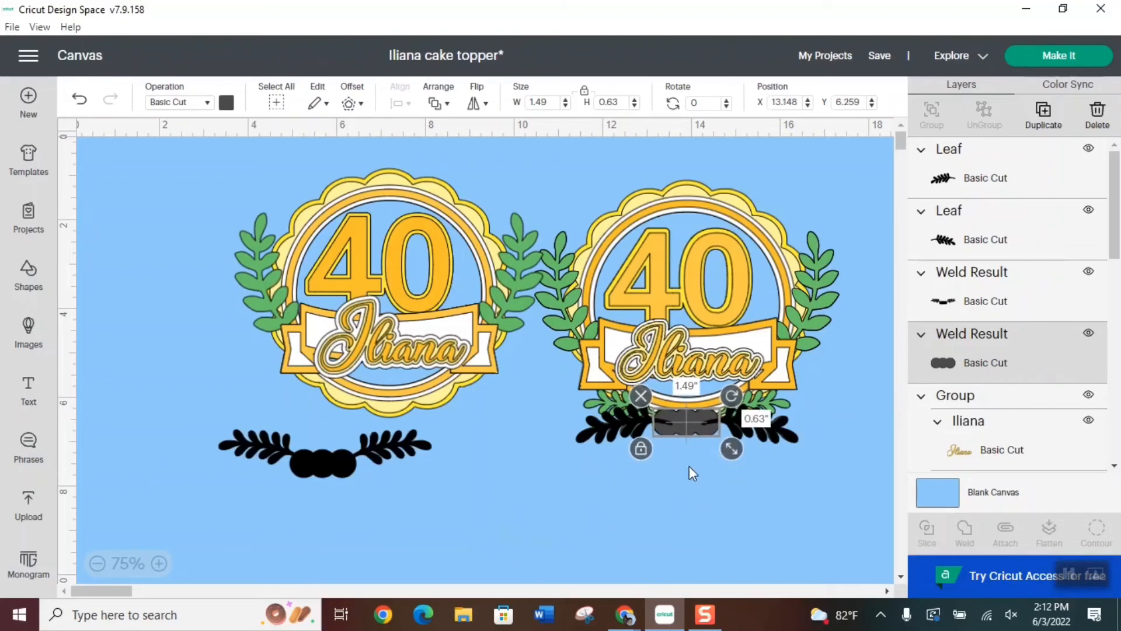
{"action": "left_click", "coordinate": [622, 429], "text": "shift"}
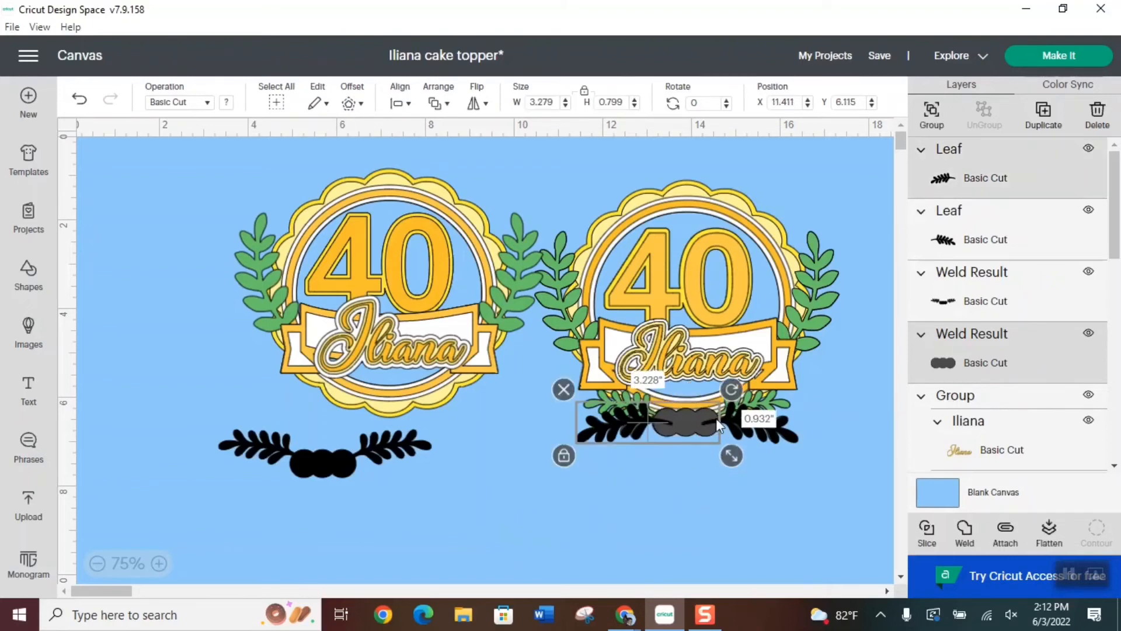
{"action": "left_click", "coordinate": [733, 431], "text": "shift"}
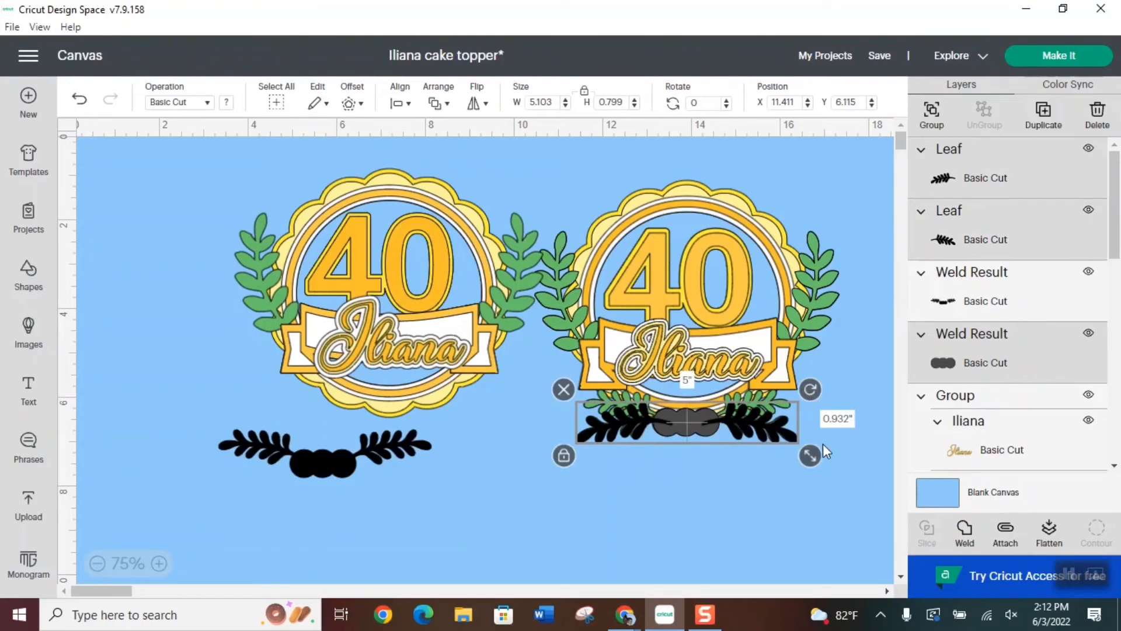
{"action": "left_click", "coordinate": [965, 529]}
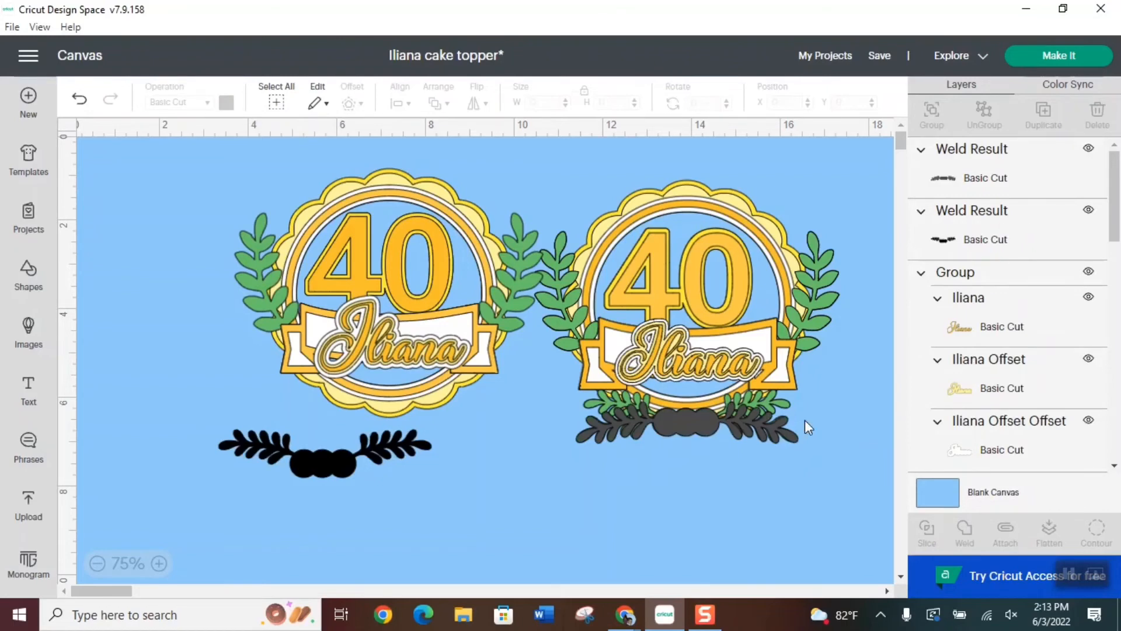
{"action": "left_click_drag", "start_coordinate": [696, 423], "coordinate": [347, 507]}
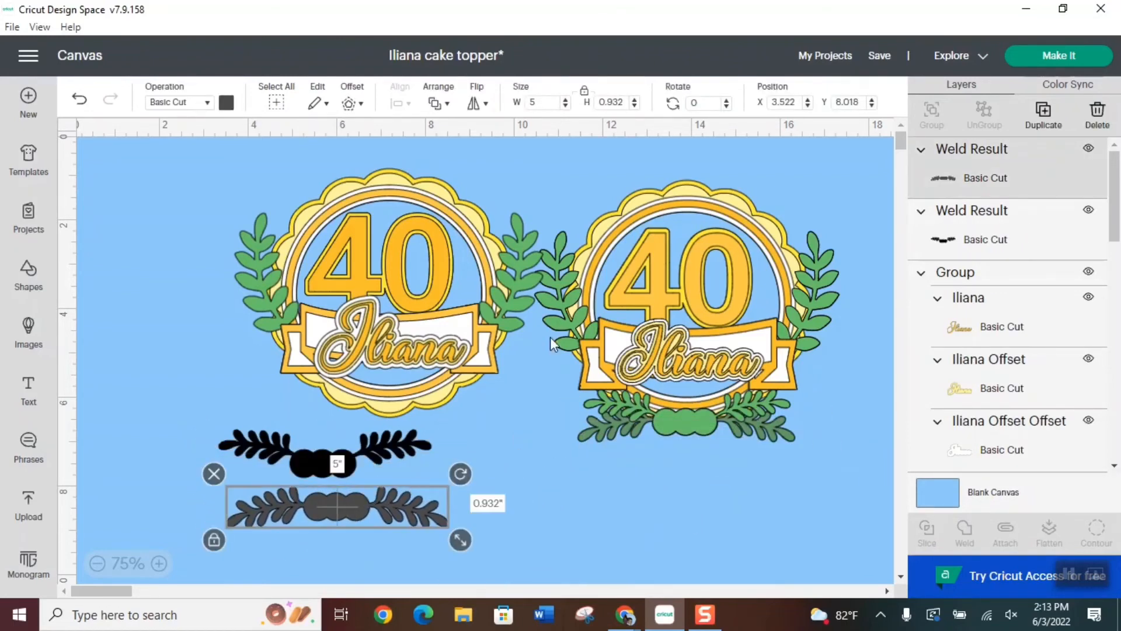
Color the lower leafy piece the sample's dark green and the upper leafy piece its lighter green
{"action": "left_click", "coordinate": [225, 104]}
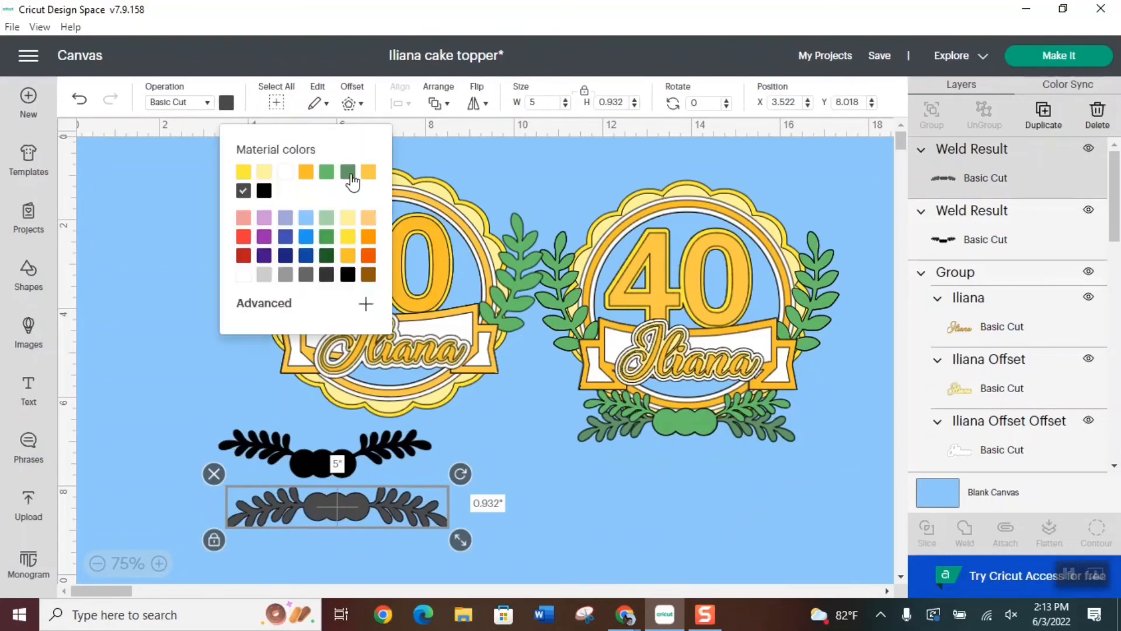
{"action": "left_click", "coordinate": [347, 172]}
{"action": "left_click", "coordinate": [335, 442]}
{"action": "left_click", "coordinate": [226, 103]}
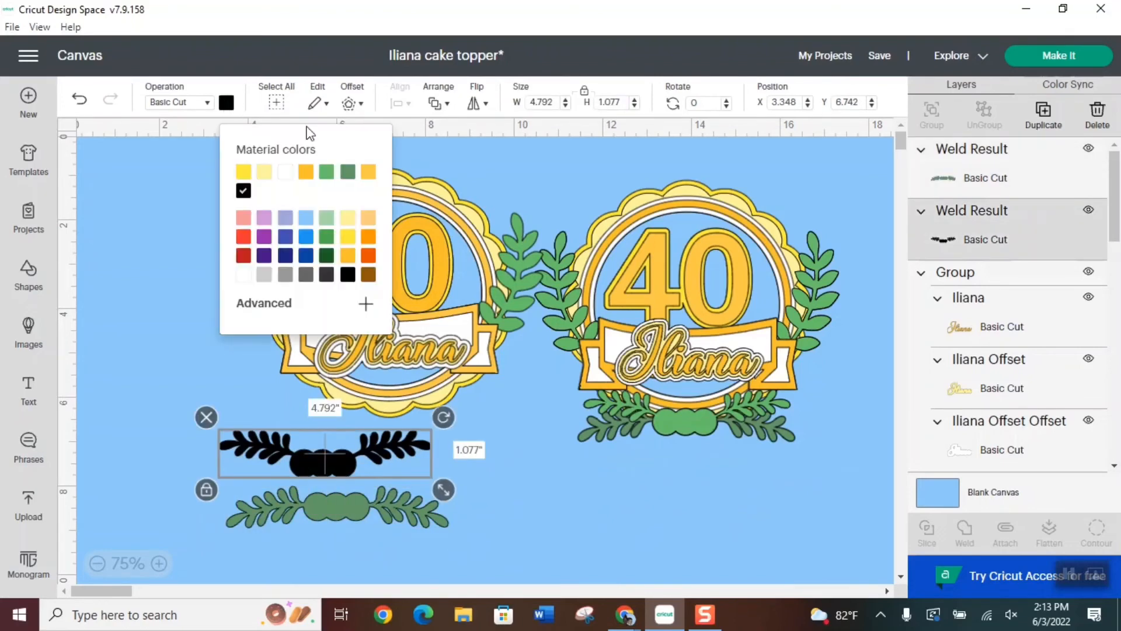
{"action": "left_click", "coordinate": [325, 173]}
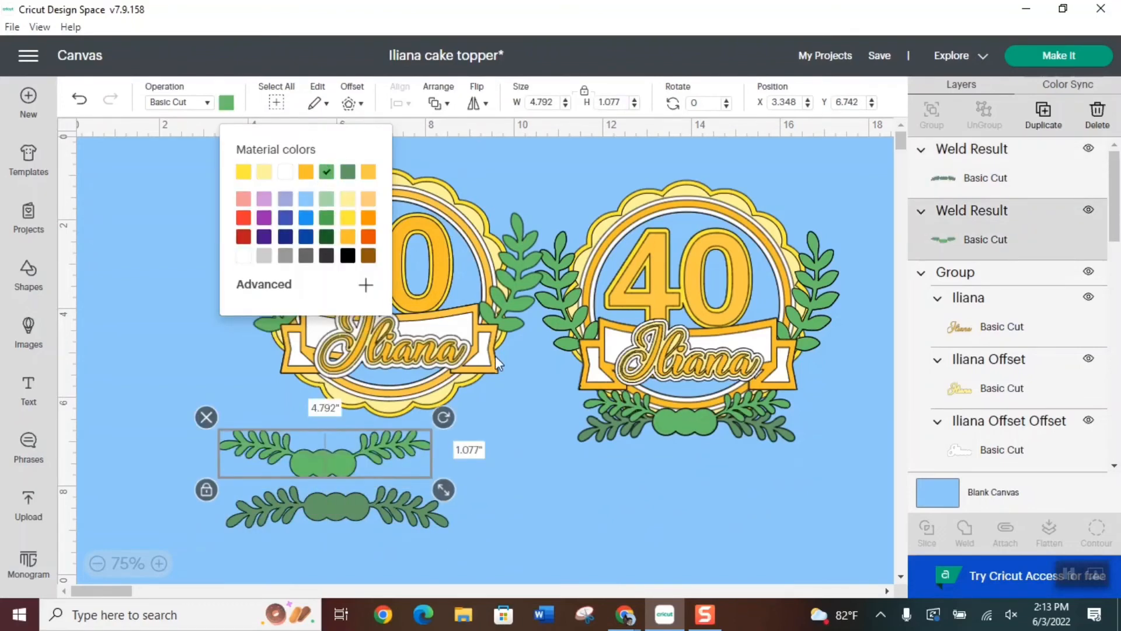
{"action": "left_click", "coordinate": [334, 504]}
Stack both leafy pieces over the bottom of the left topper, with the dark green piece behind the light green one
{"action": "left_click_drag", "start_coordinate": [312, 457], "coordinate": [378, 413]}
{"action": "left_click_drag", "start_coordinate": [325, 501], "coordinate": [380, 415]}
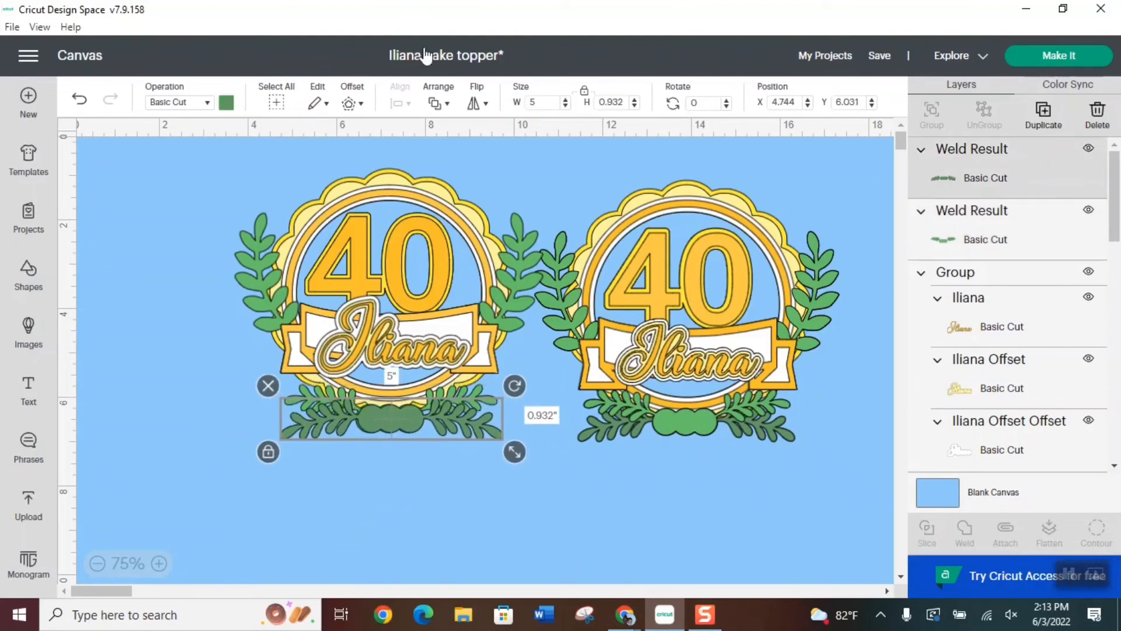
{"action": "left_click", "coordinate": [437, 104]}
{"action": "left_click", "coordinate": [498, 169]}
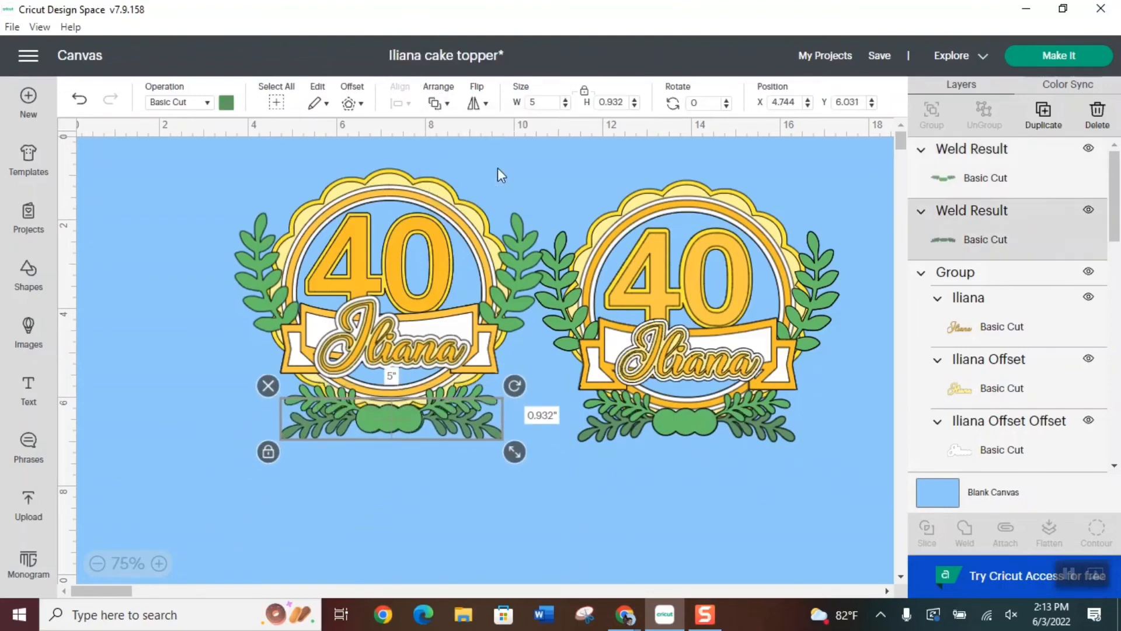
{"action": "left_click", "coordinate": [420, 482]}
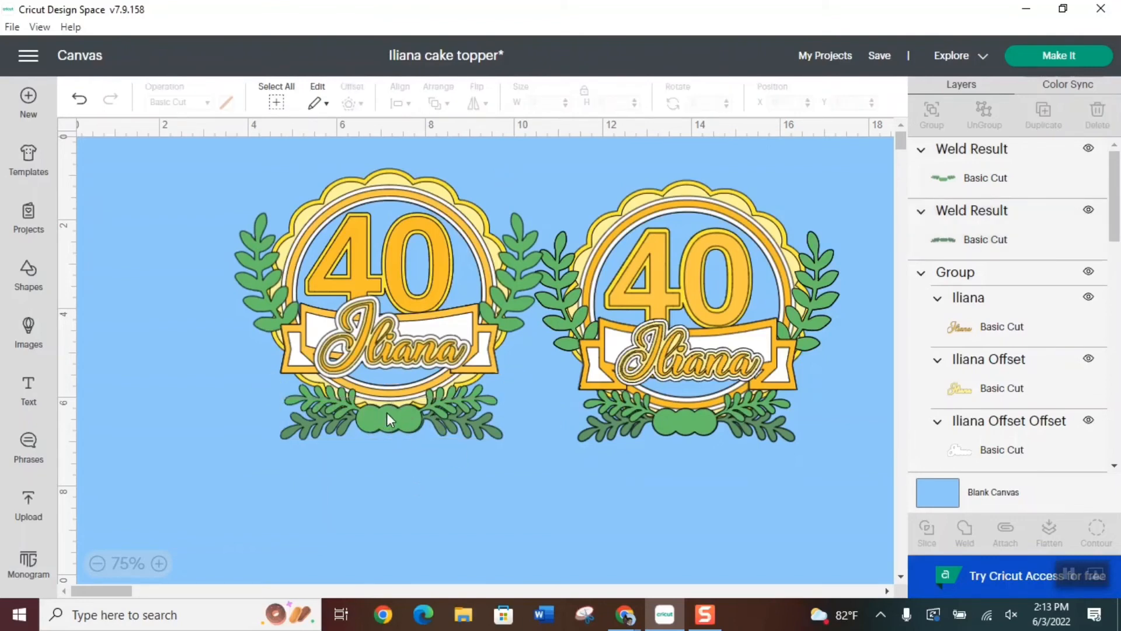
{"action": "left_click_drag", "start_coordinate": [386, 412], "coordinate": [400, 418]}
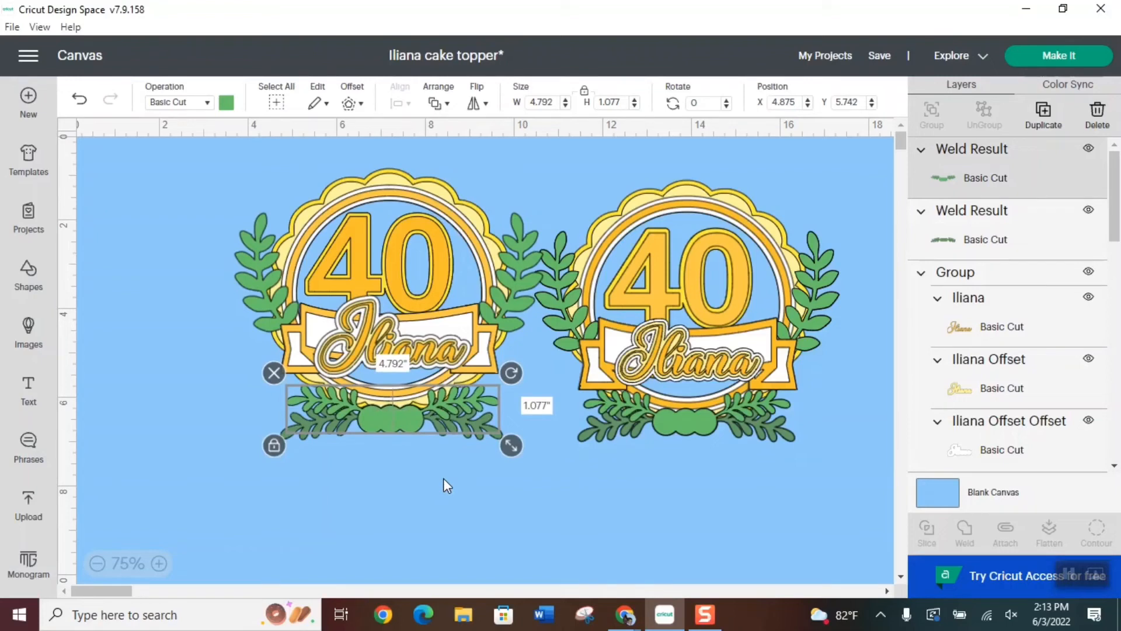
{"action": "left_click", "coordinate": [443, 478]}
Group the two leafy pieces and reposition the group at about X 4.688, Y 5.575 on the topper's bottom
{"action": "left_click", "coordinate": [400, 416]}
{"action": "left_click", "coordinate": [987, 236], "text": "shift"}
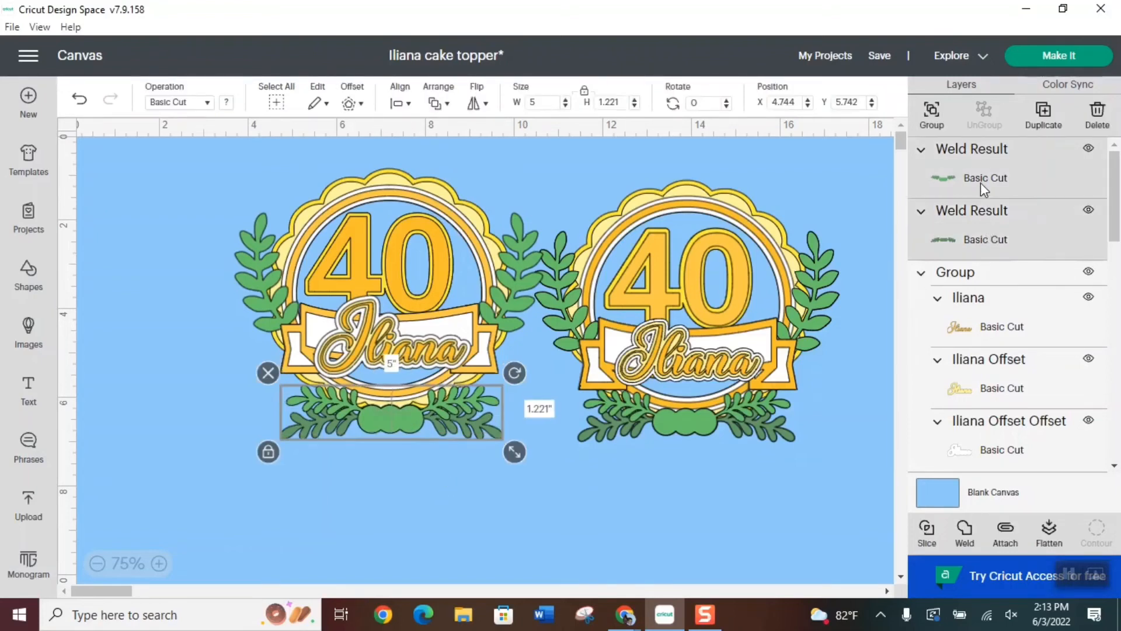
{"action": "left_click", "coordinate": [933, 116]}
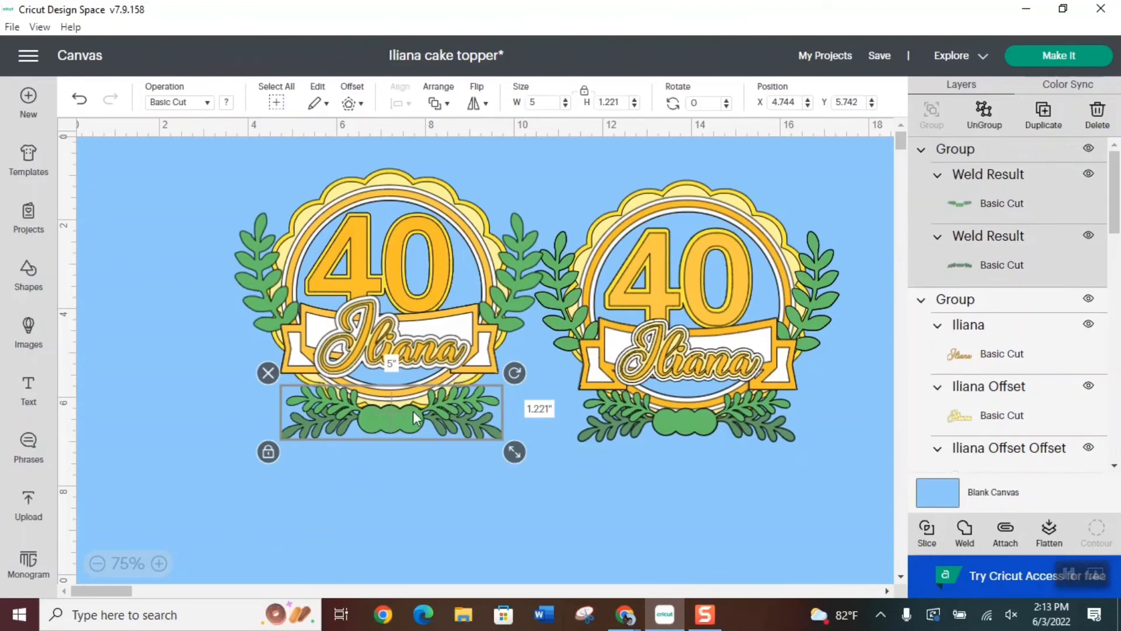
{"action": "left_click_drag", "start_coordinate": [394, 418], "coordinate": [391, 410]}
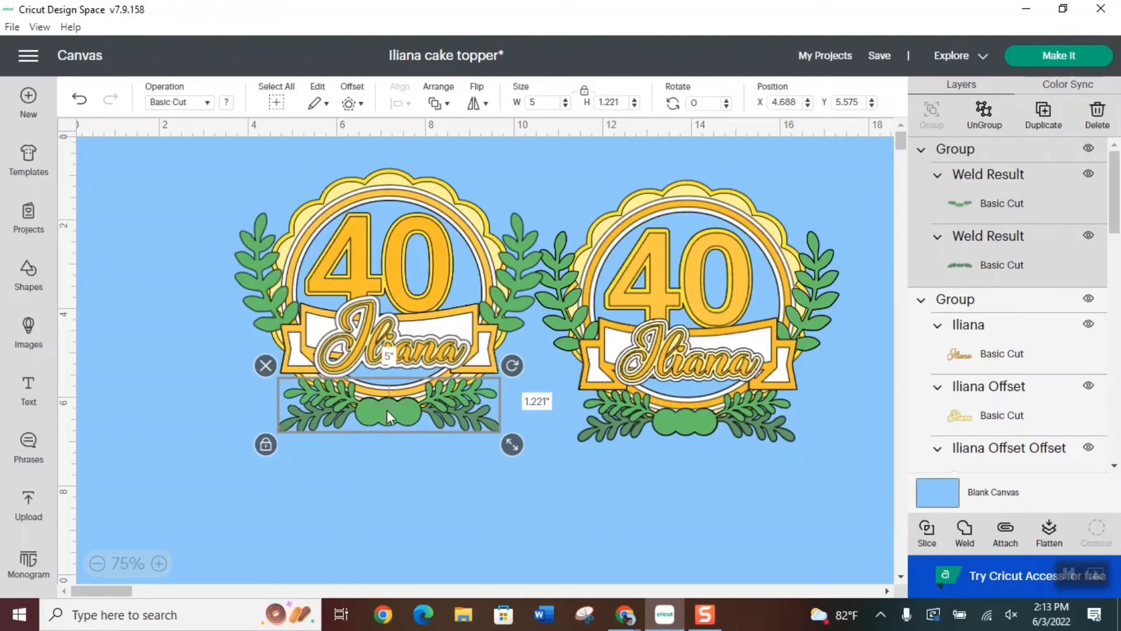
{"action": "scroll", "coordinate": [1082, 300], "scroll_direction": "down", "scroll_amount": 10}
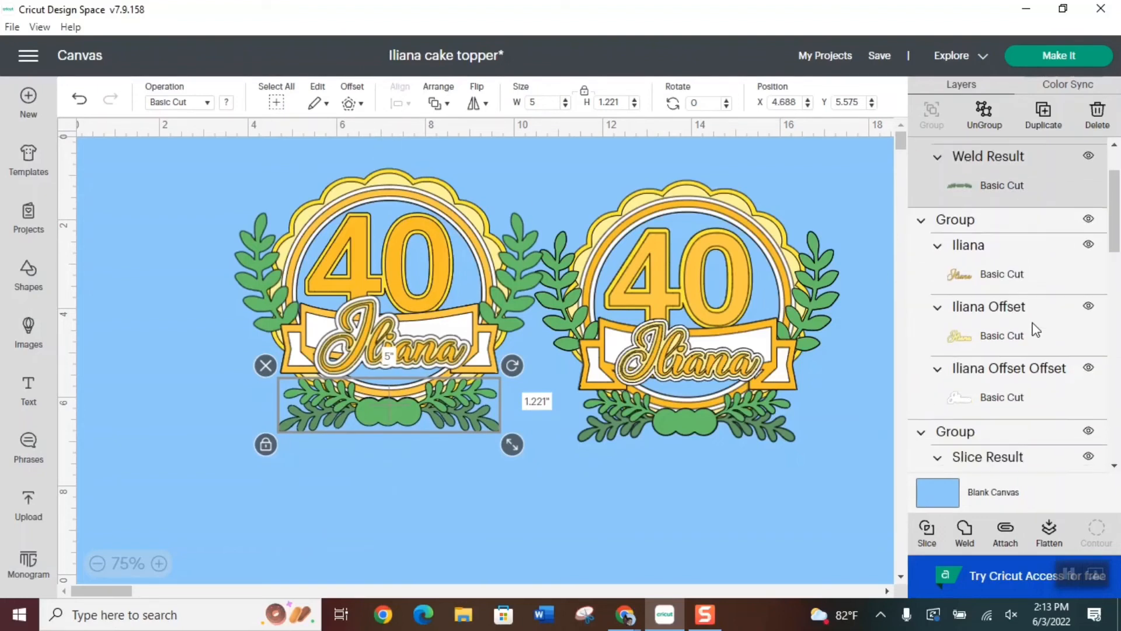
Match the bottom leafy group to the white ring by setting its X position to 4.756
{"action": "scroll", "coordinate": [1047, 367], "scroll_direction": "down", "scroll_amount": 4}
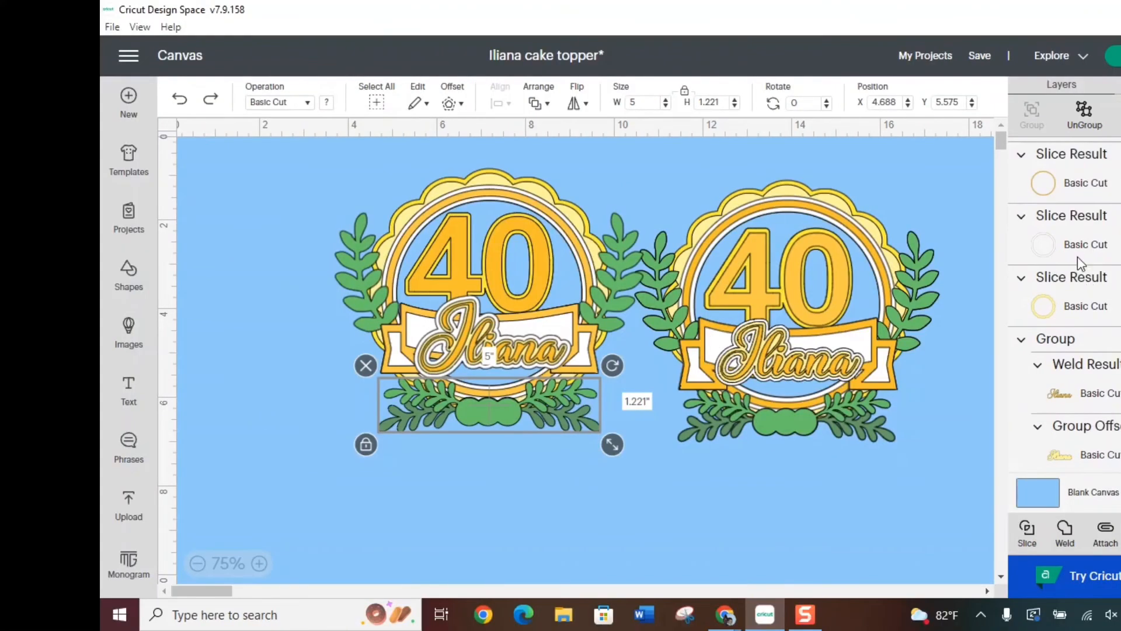
{"action": "left_click", "coordinate": [977, 243]}
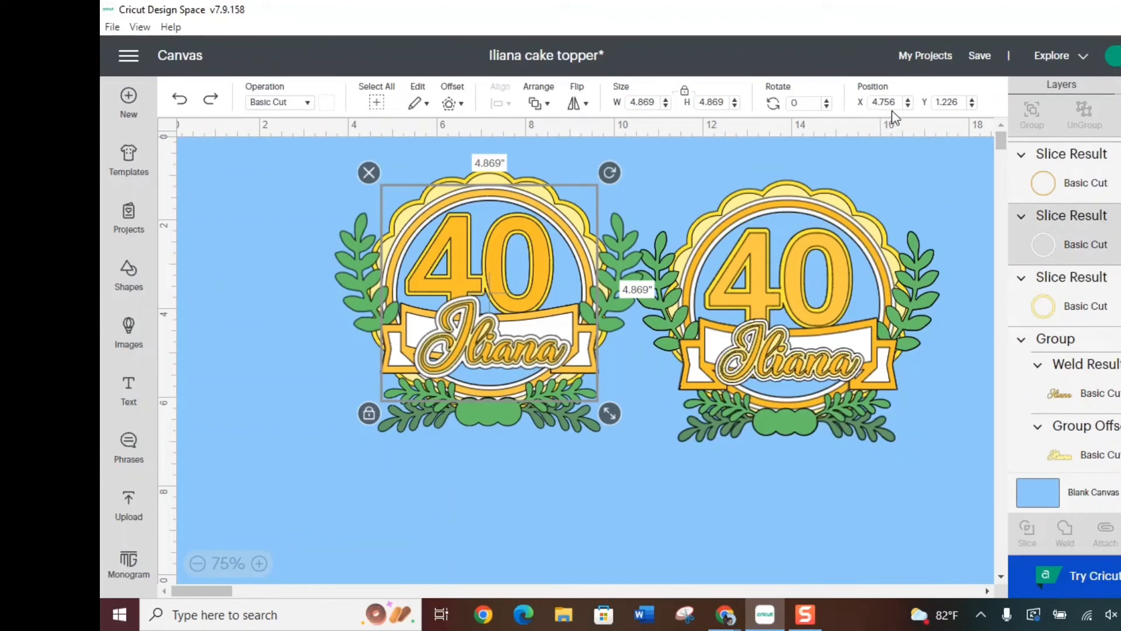
{"action": "left_click", "coordinate": [496, 411]}
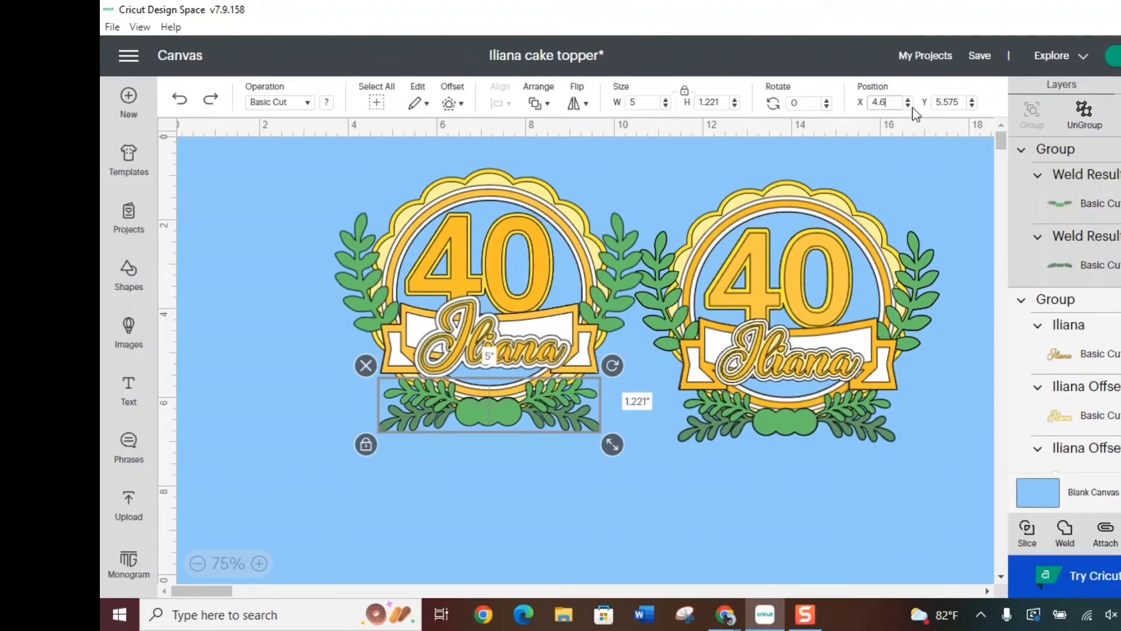
{"action": "key", "text": "BackSpace"}
{"action": "type", "text": ".756"}
{"action": "key", "text": "Return"}
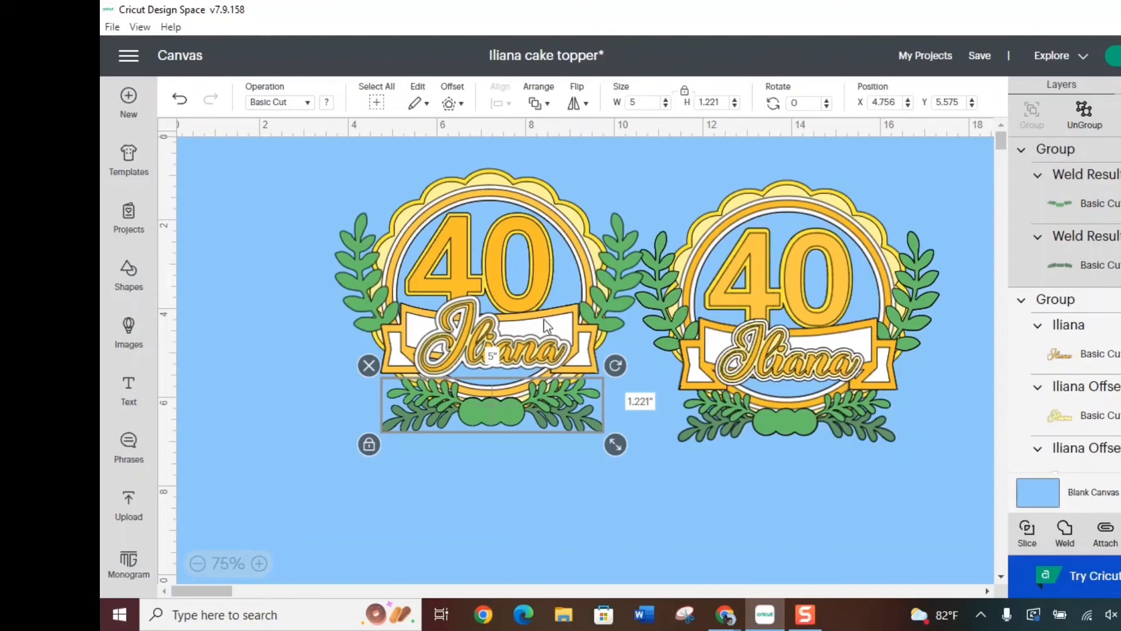
Duplicate the bottom leafy group and place one copy below the left topper at about X 5.173, Y 8.214
{"action": "scroll", "coordinate": [1063, 303], "scroll_direction": "down", "scroll_amount": 3}
{"action": "scroll", "coordinate": [1063, 303], "scroll_direction": "down", "scroll_amount": 3}
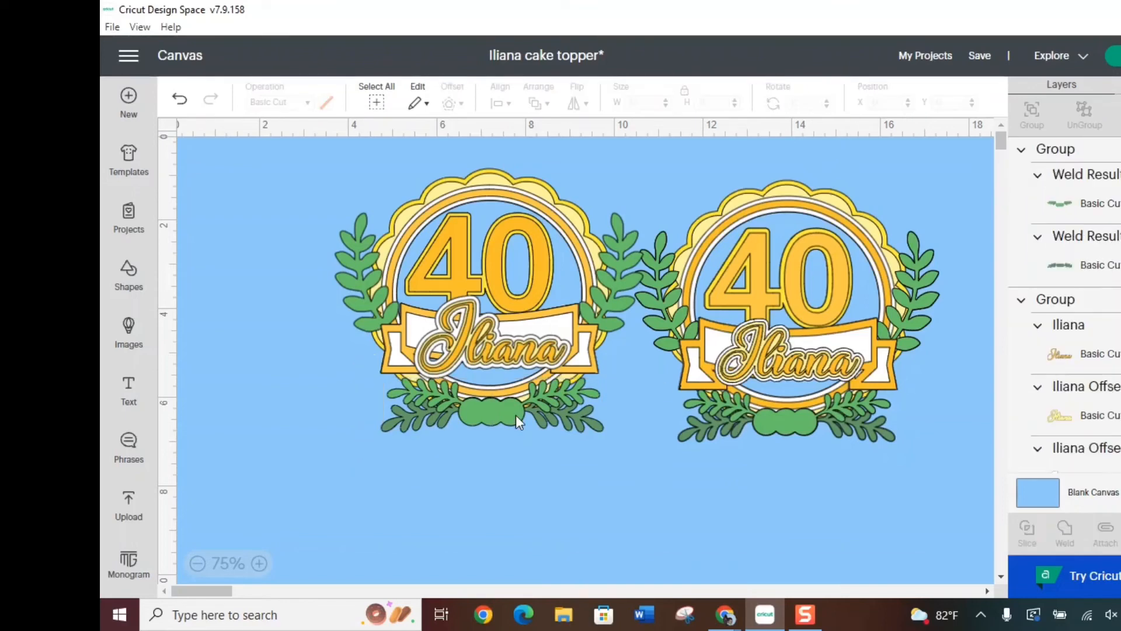
{"action": "left_click", "coordinate": [518, 414]}
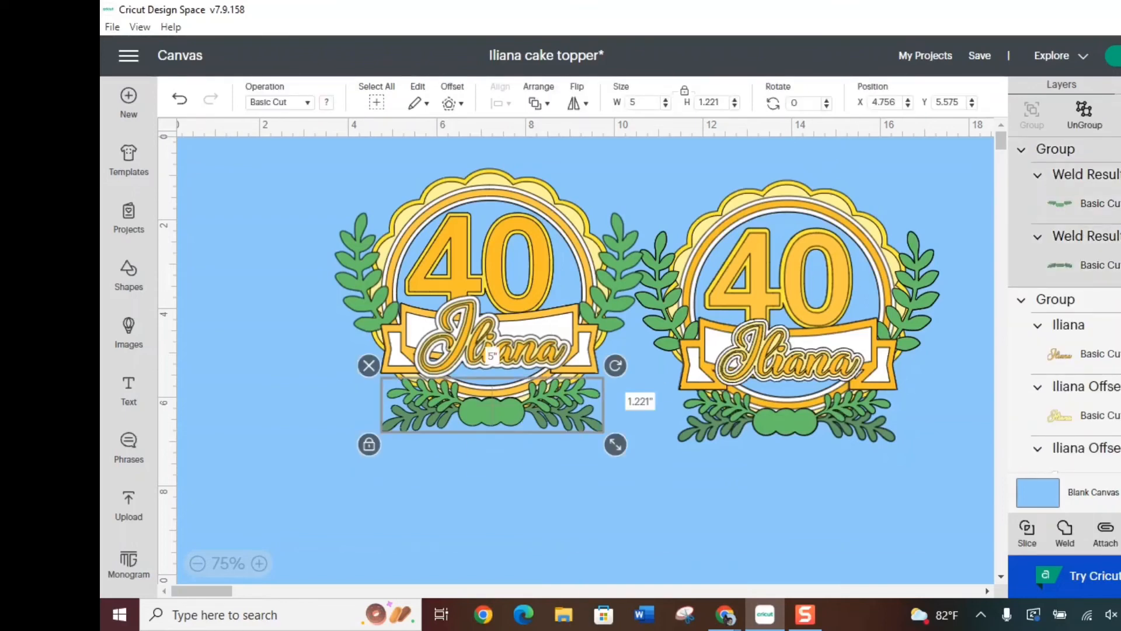
{"action": "left_click_drag", "start_coordinate": [489, 414], "coordinate": [507, 531]}
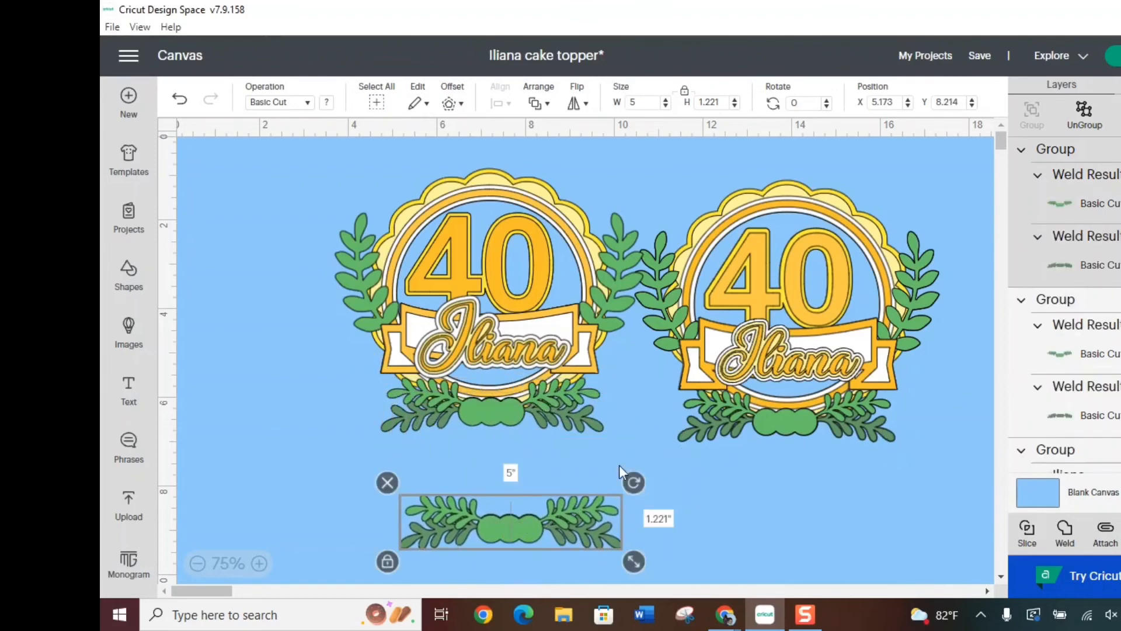
Weld the leafy group on the left topper's bottom to the white ring slice
{"action": "left_click", "coordinate": [557, 409]}
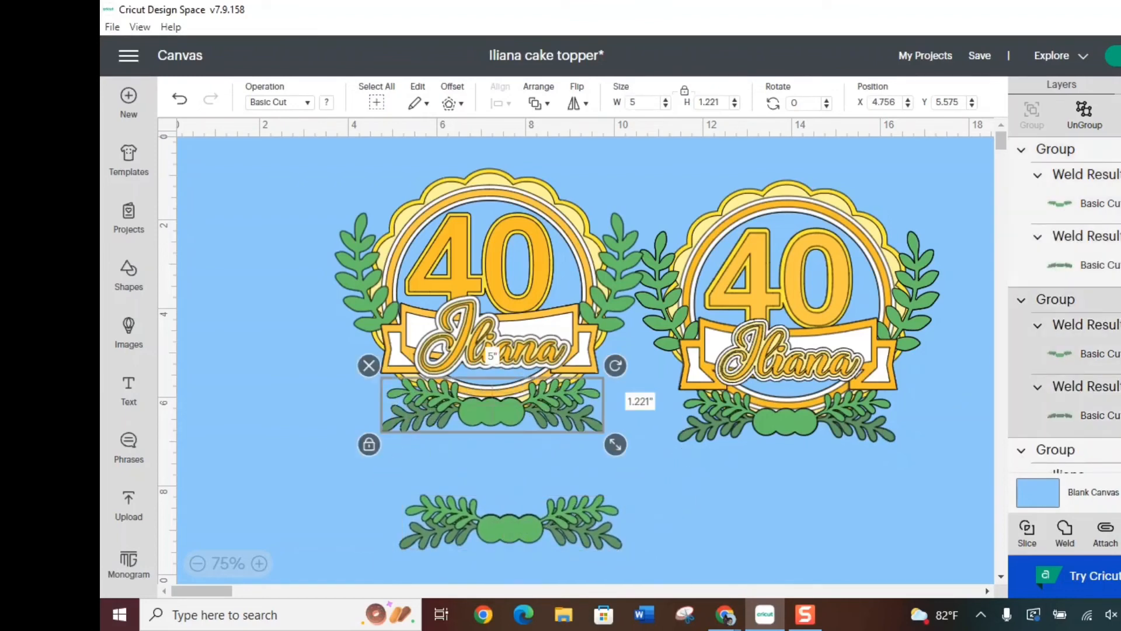
{"action": "scroll", "coordinate": [1064, 303], "scroll_direction": "down", "scroll_amount": 10}
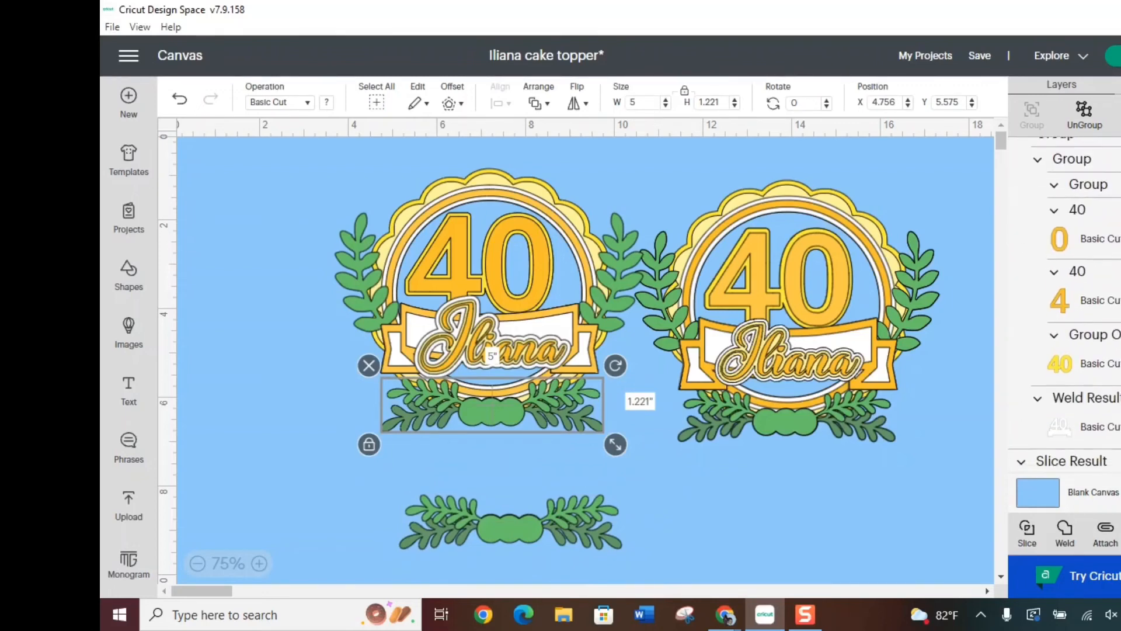
{"action": "scroll", "coordinate": [1094, 243], "scroll_direction": "down", "scroll_amount": 5}
{"action": "left_click", "coordinate": [1090, 230]}
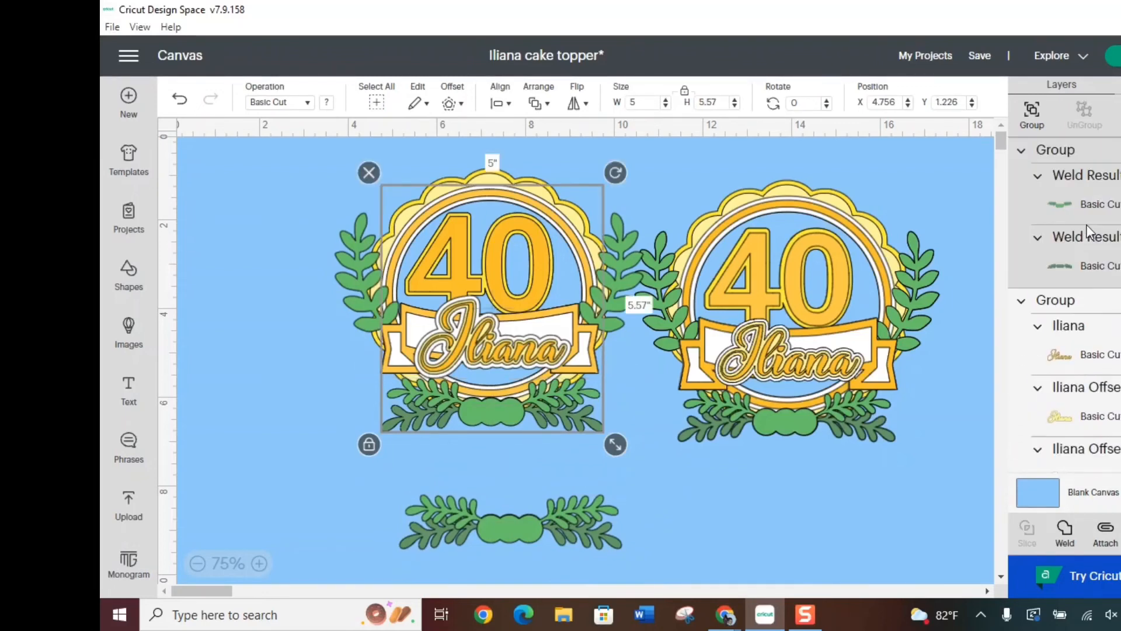
{"action": "left_click", "coordinate": [1071, 534]}
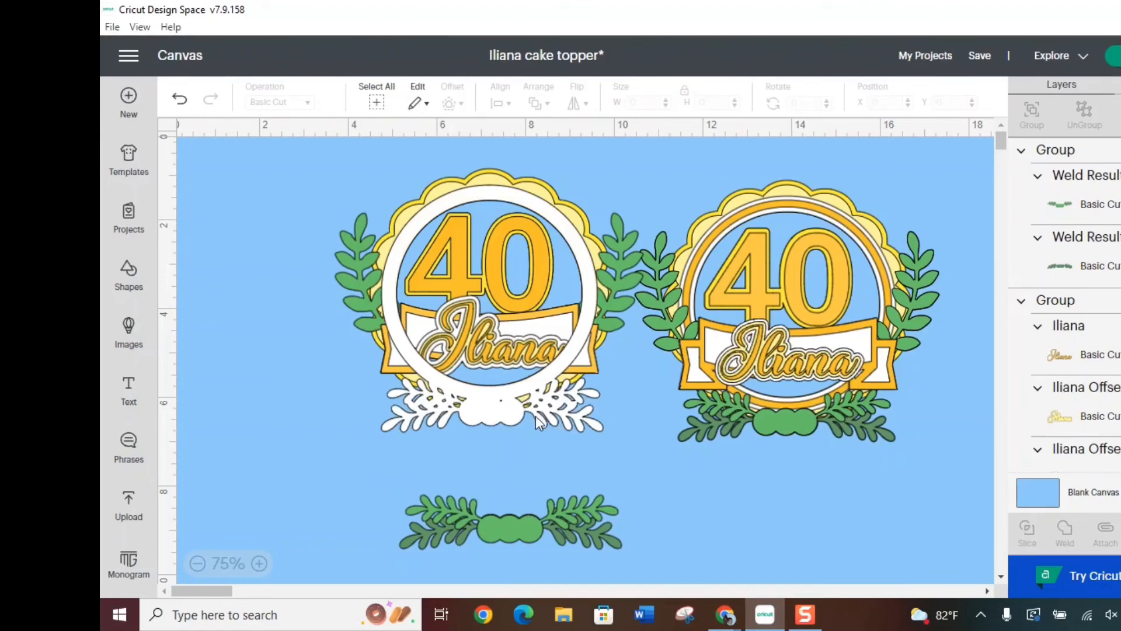
Hide the tiny stray contour in the center base of the welded white ring and leaves
{"action": "left_click", "coordinate": [503, 411]}
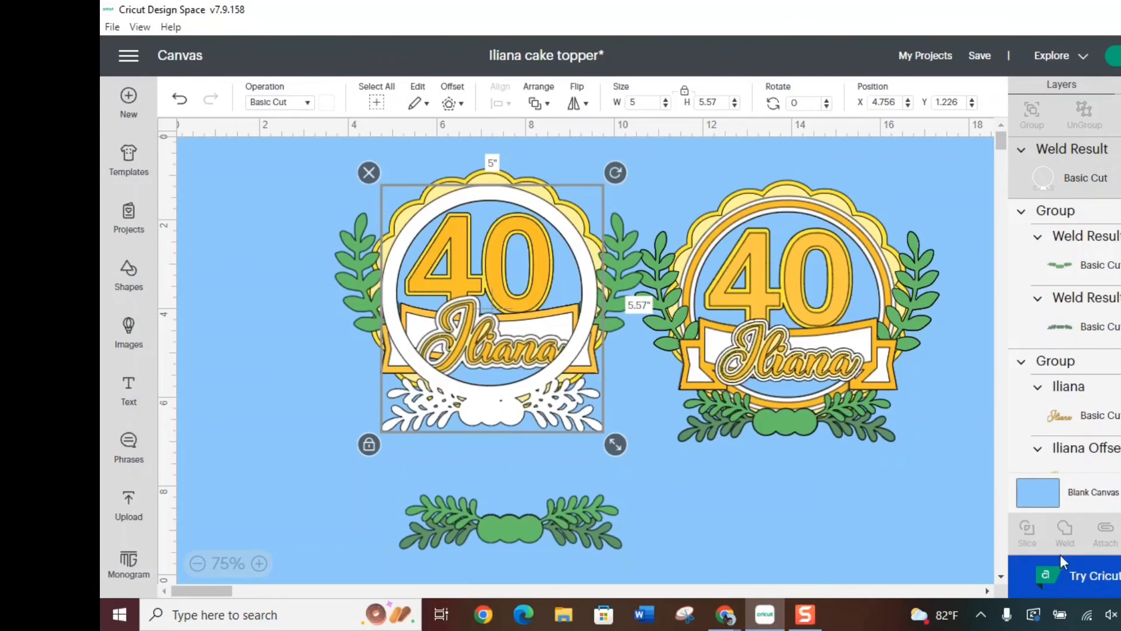
{"action": "left_click", "coordinate": [1120, 533]}
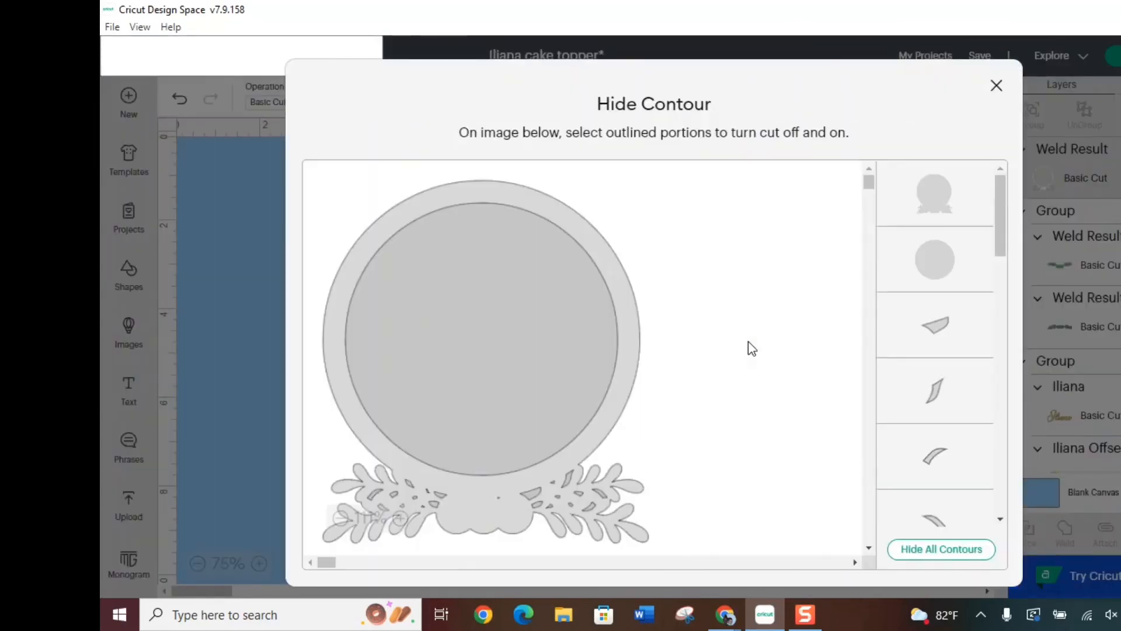
{"action": "left_click", "coordinate": [500, 498]}
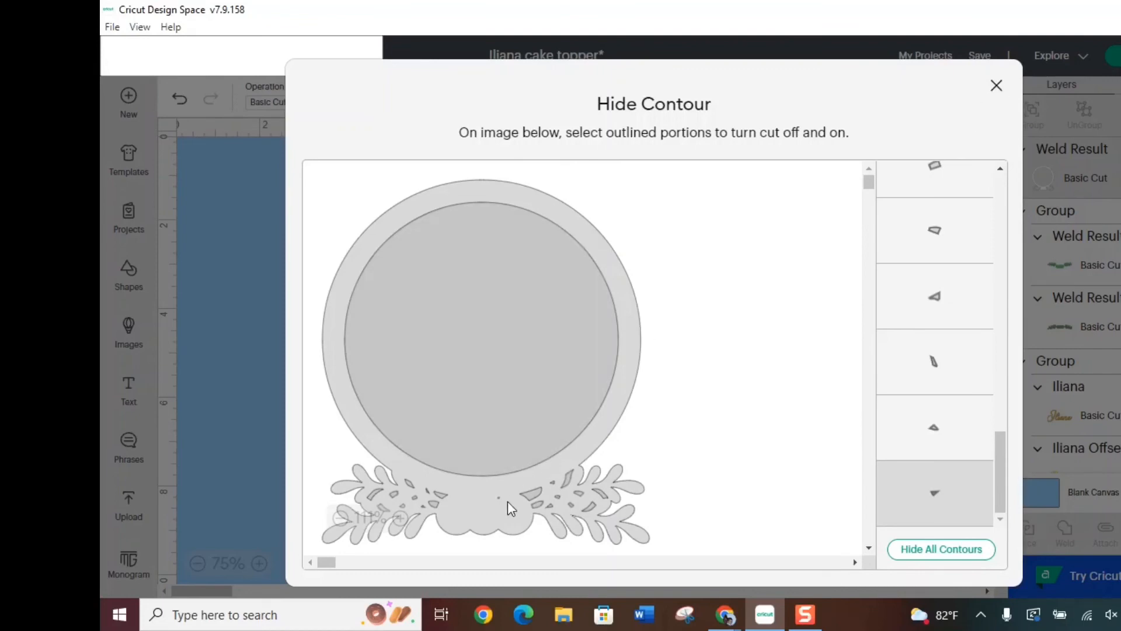
{"action": "left_click", "coordinate": [997, 85]}
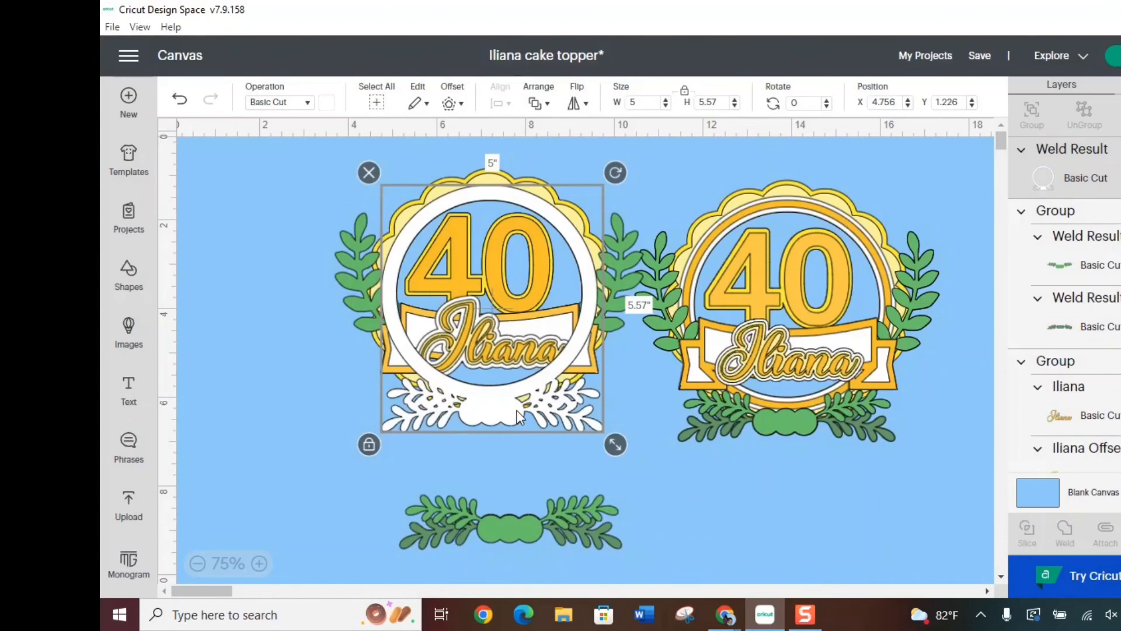
Restack the welded white piece to sit just in front of the yellow scalloped background and behind the orange ring
{"action": "left_click", "coordinate": [540, 105]}
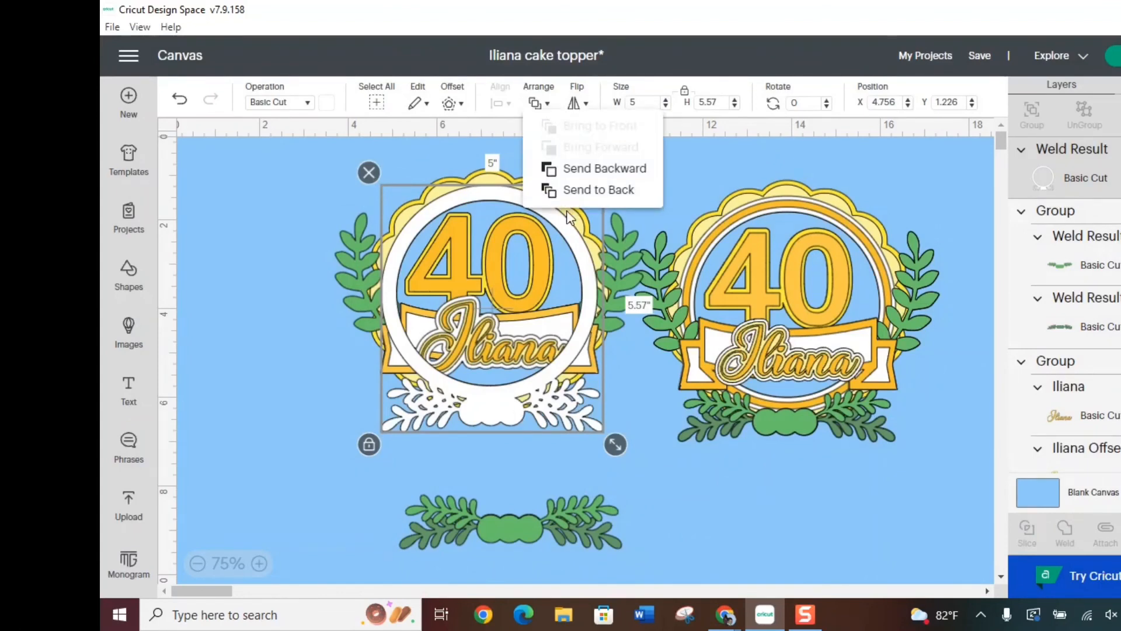
{"action": "left_click", "coordinate": [587, 189]}
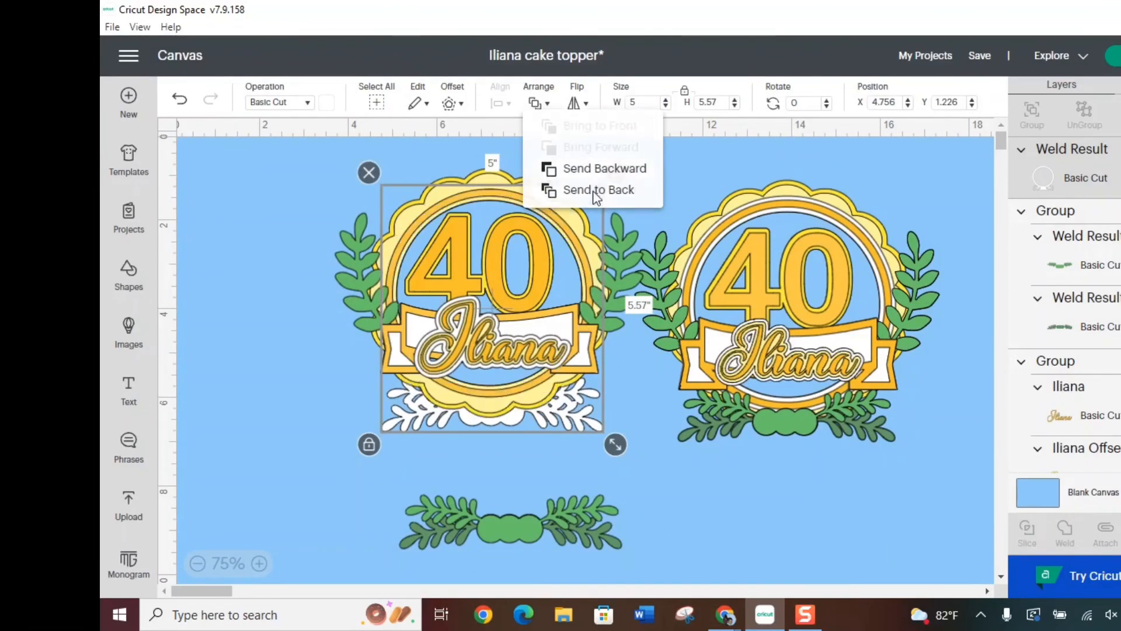
{"action": "left_click", "coordinate": [536, 105]}
{"action": "left_click", "coordinate": [580, 149]}
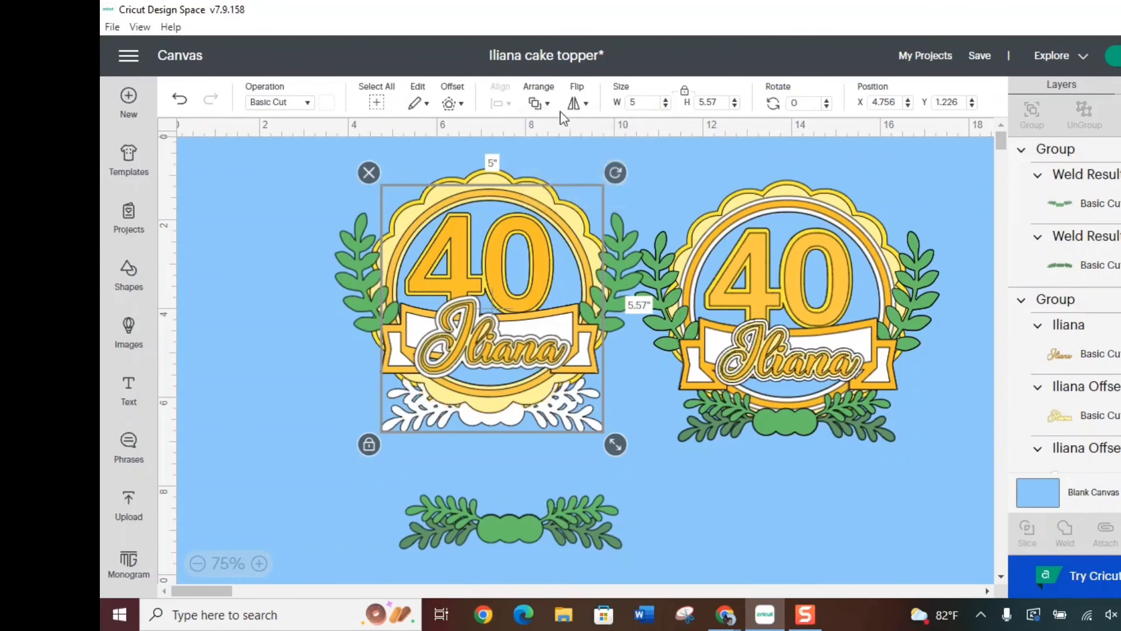
{"action": "left_click", "coordinate": [552, 106]}
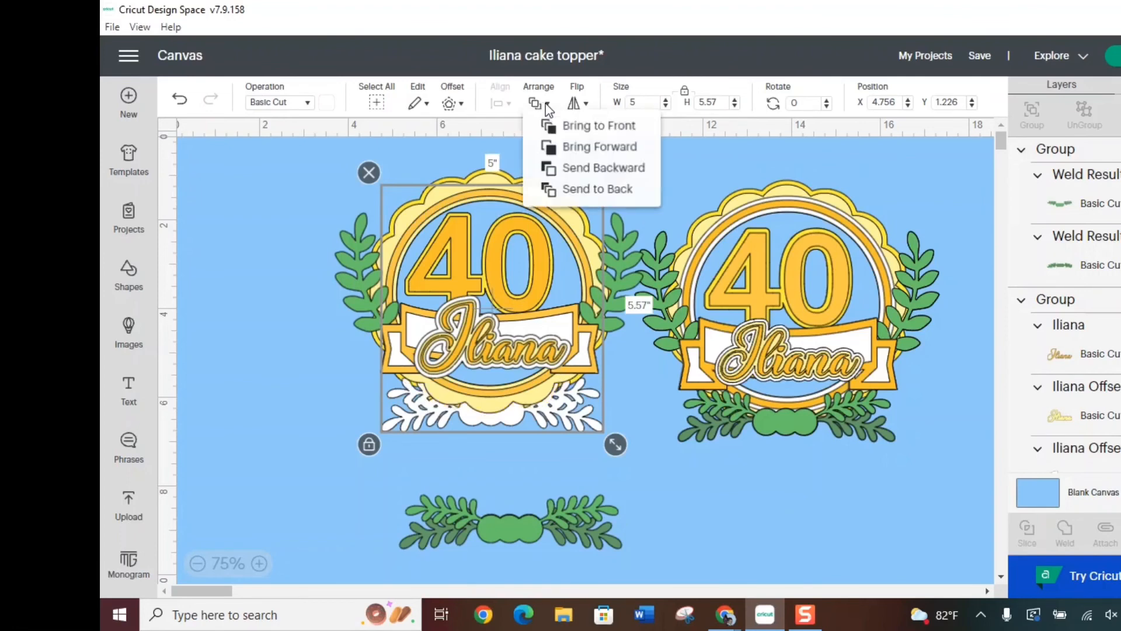
{"action": "left_click", "coordinate": [580, 148]}
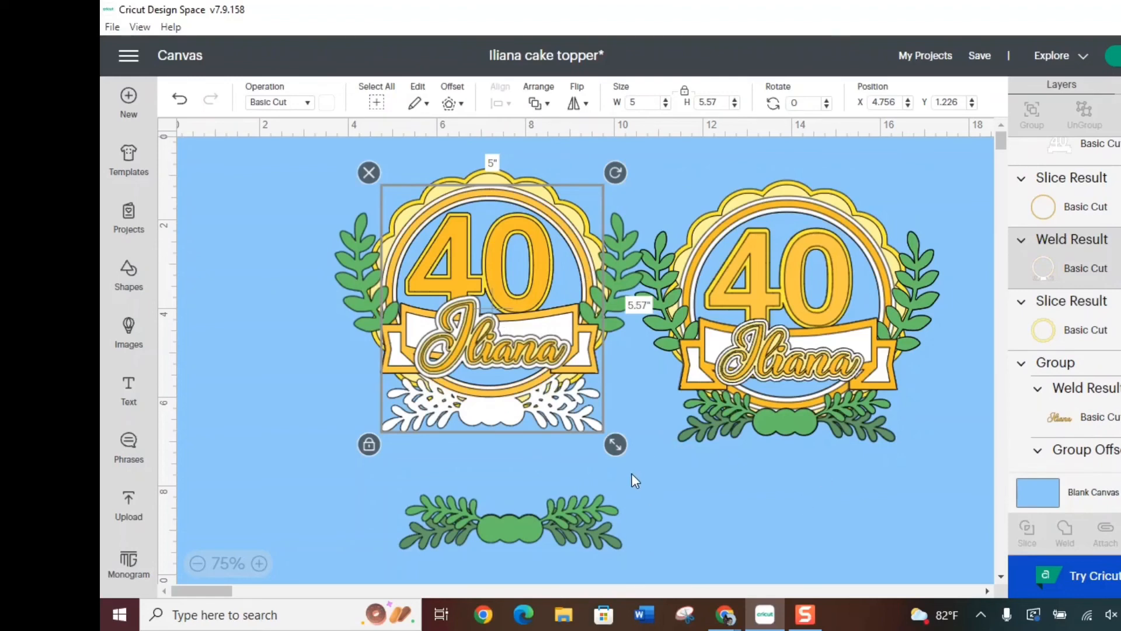
Place the spare green leafy group over the white welded leaves at about X 4.742, Y 5.589
{"action": "left_click", "coordinate": [666, 525]}
{"action": "left_click_drag", "start_coordinate": [503, 531], "coordinate": [479, 406]}
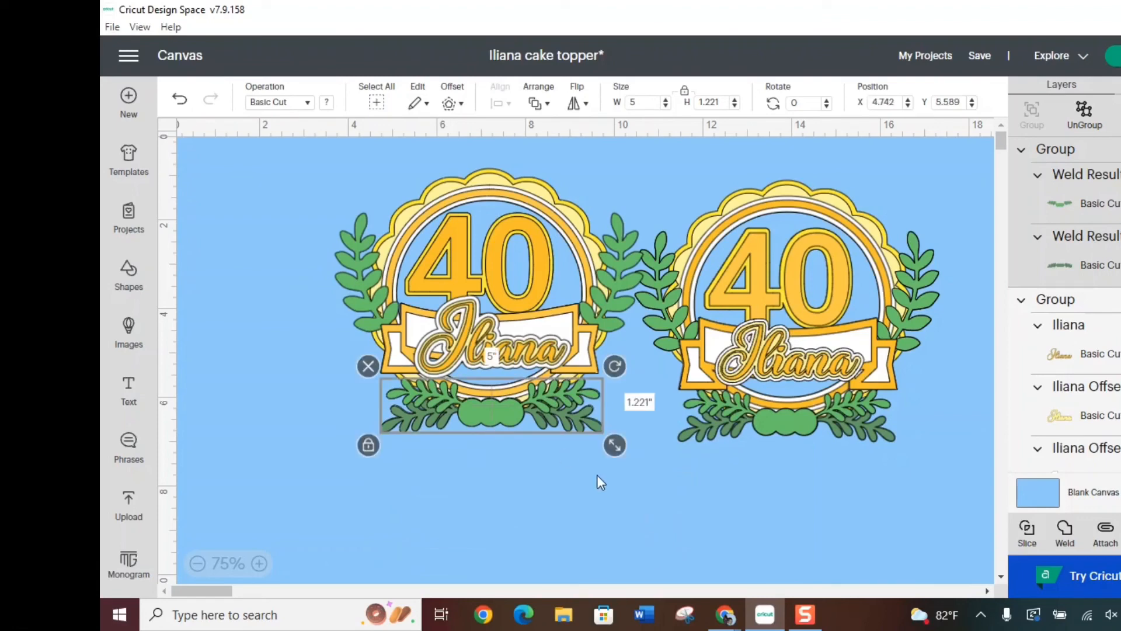
{"action": "left_click", "coordinate": [556, 495]}
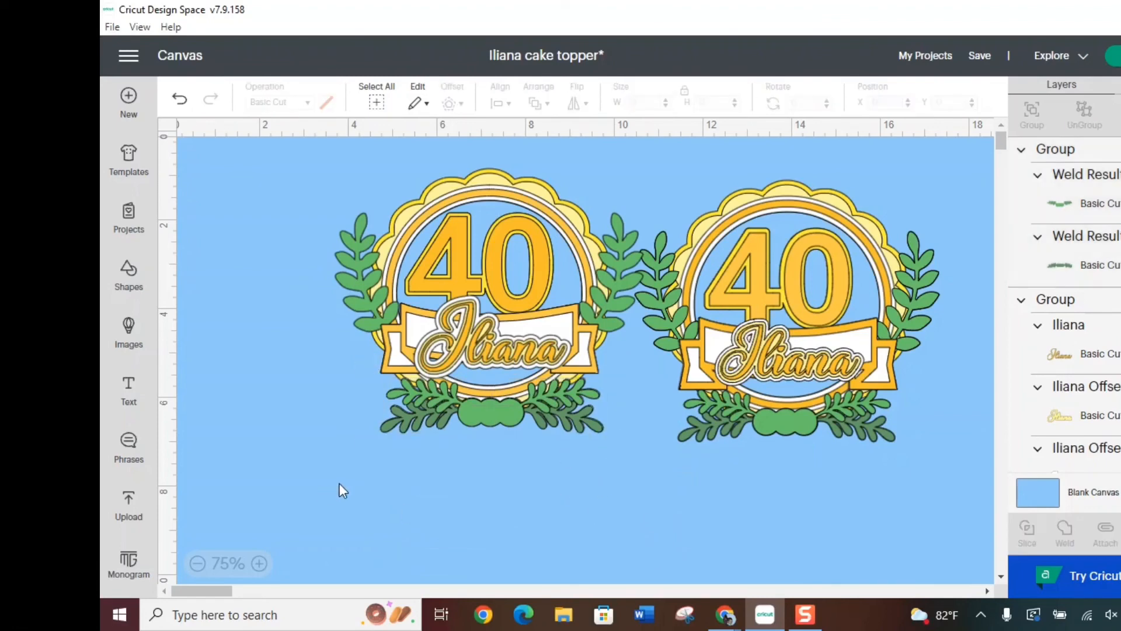
Move the entire left topper farther left and slightly down, away from the sample topper
{"action": "left_click_drag", "start_coordinate": [309, 489], "coordinate": [606, 206]}
{"action": "left_click_drag", "start_coordinate": [526, 289], "coordinate": [438, 297]}
{"action": "left_click", "coordinate": [521, 367]}
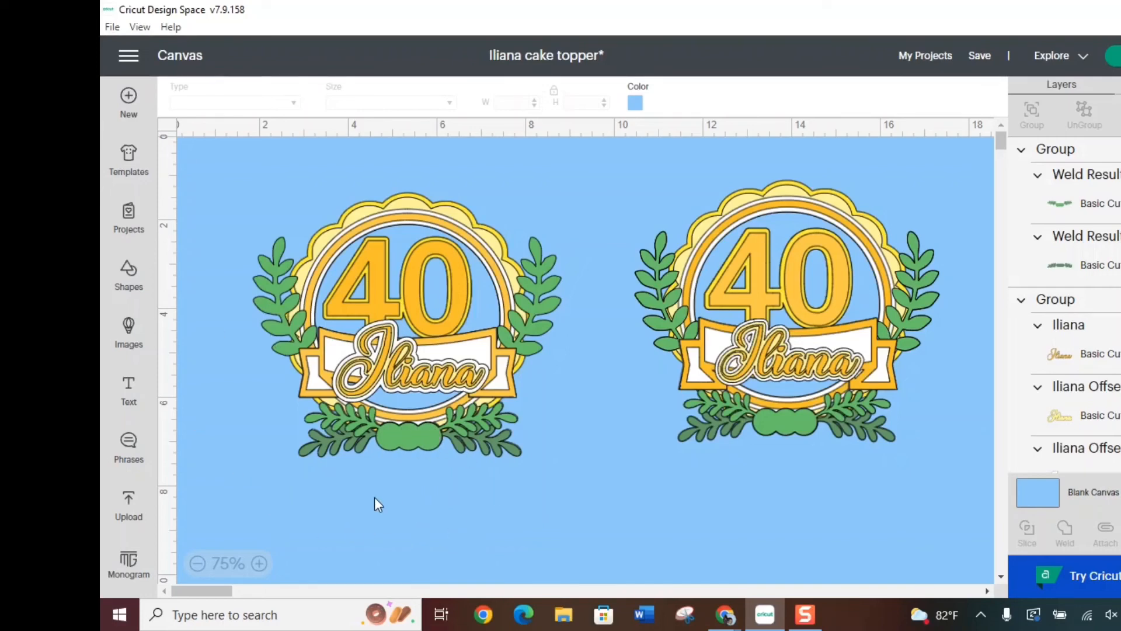
Search the Cricut image library for "3d flower"
{"action": "left_click", "coordinate": [131, 331]}
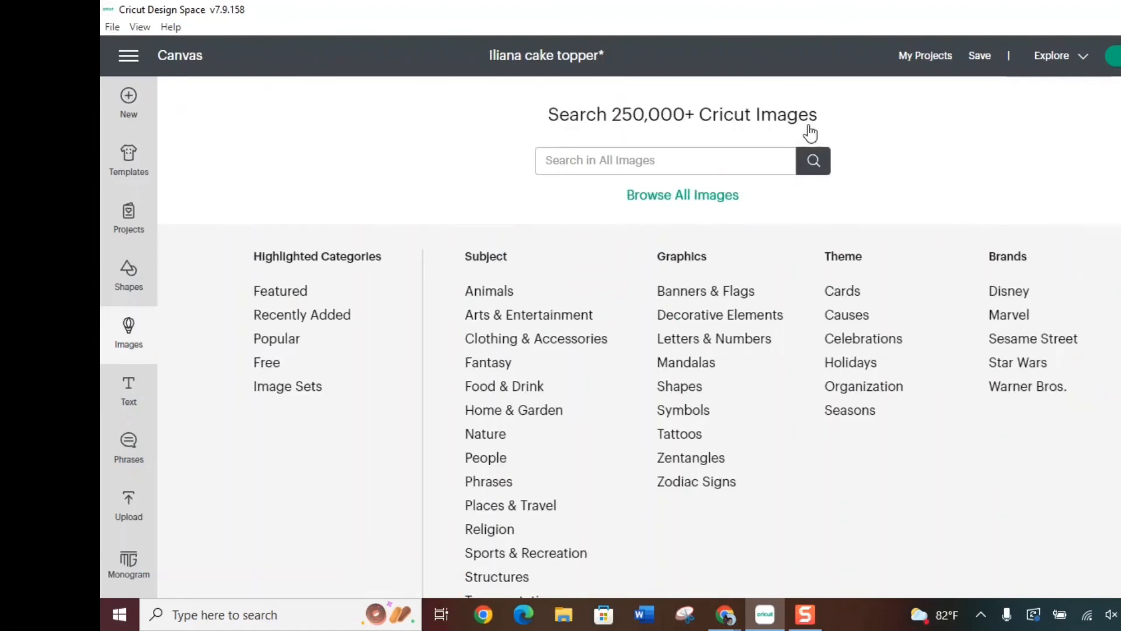
{"action": "left_click", "coordinate": [629, 163]}
{"action": "type", "text": "3d flower"}
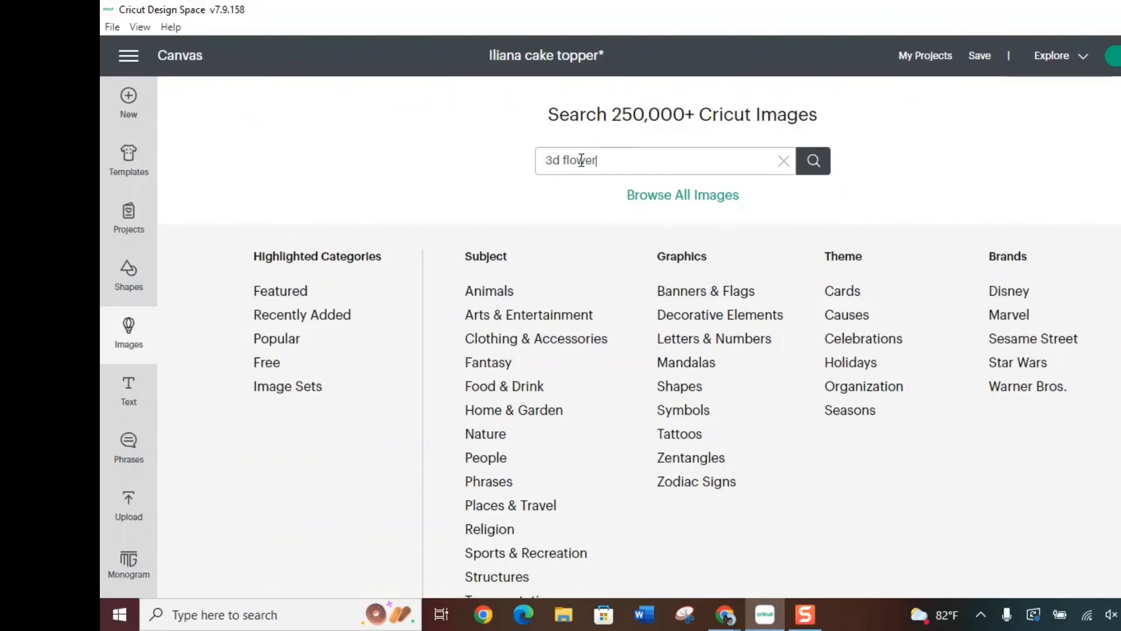
{"action": "key", "text": "Return"}
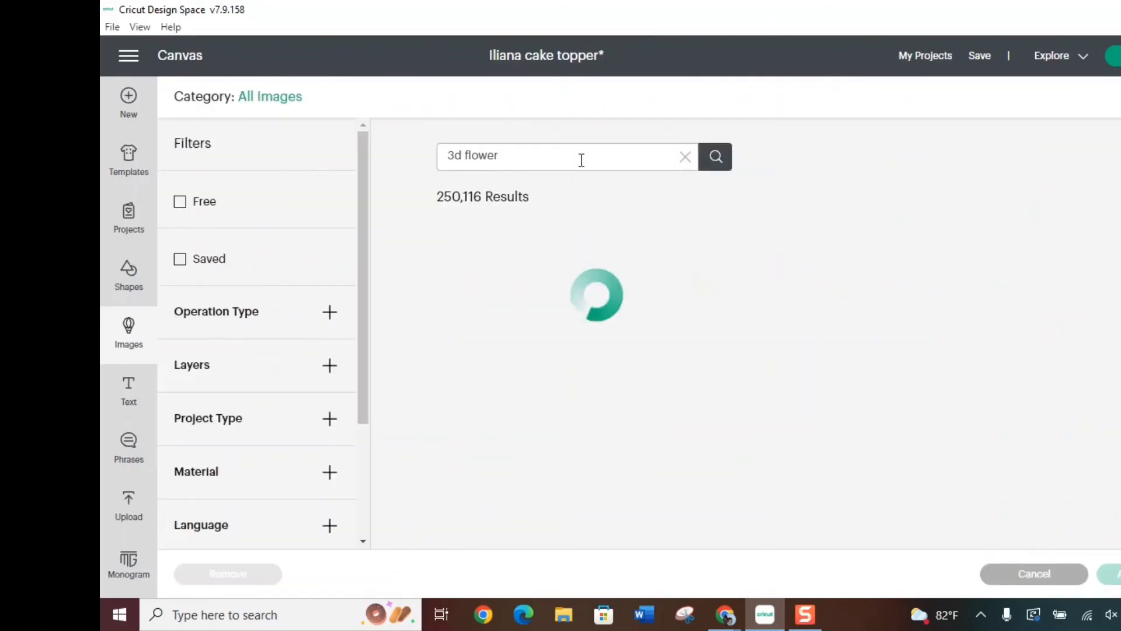
Find the purchased pink scalloped spiral 3D flower among the results and add it to the canvas
{"action": "scroll", "coordinate": [776, 239], "scroll_direction": "down", "scroll_amount": 4}
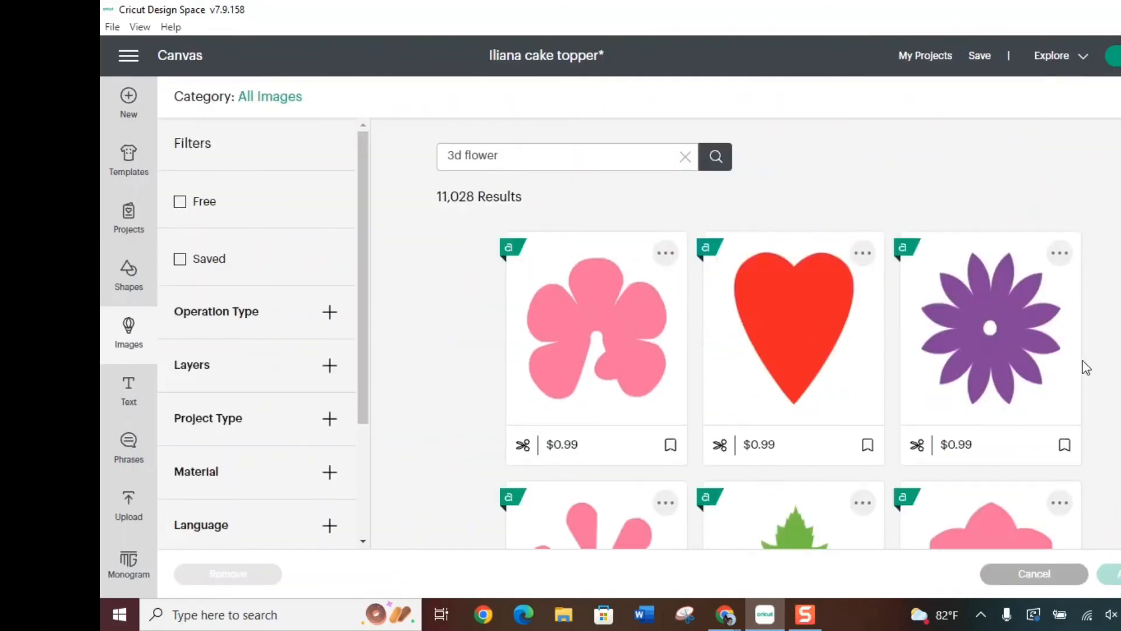
{"action": "scroll", "coordinate": [1119, 409], "scroll_direction": "down", "scroll_amount": 2}
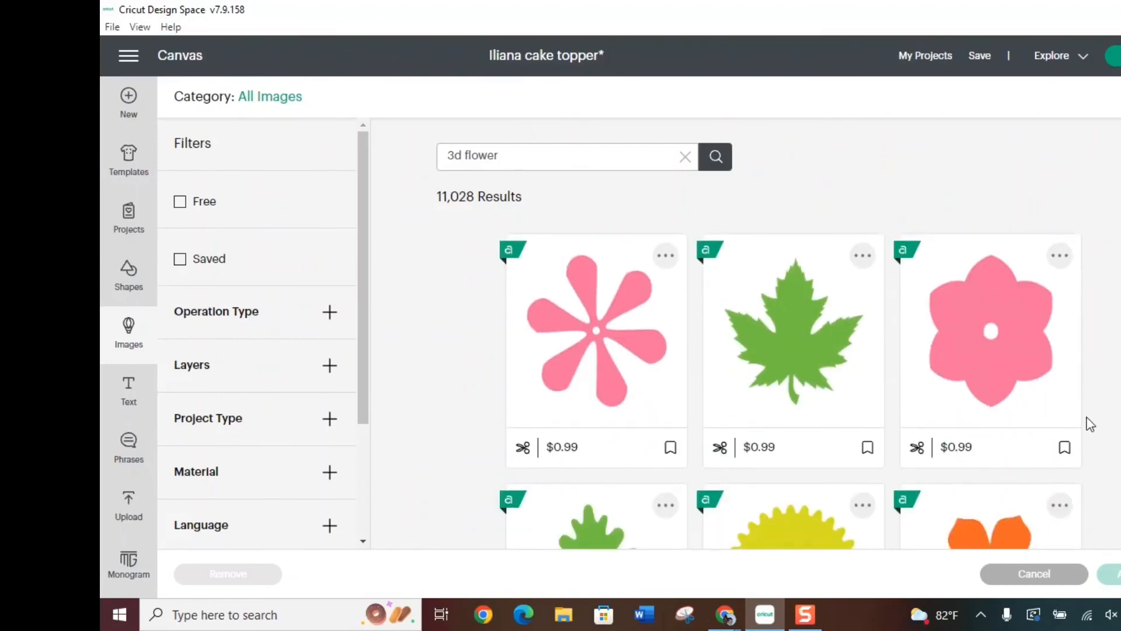
{"action": "scroll", "coordinate": [1098, 409], "scroll_direction": "down", "scroll_amount": 6}
{"action": "scroll", "coordinate": [788, 386], "scroll_direction": "down", "scroll_amount": 12}
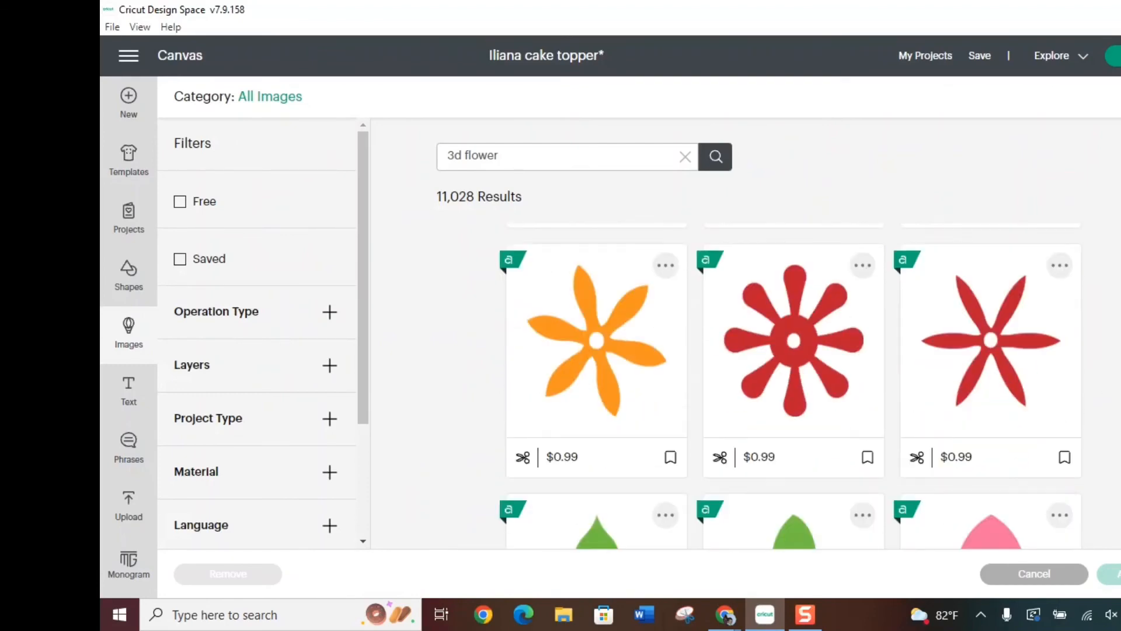
{"action": "scroll", "coordinate": [788, 385], "scroll_direction": "down", "scroll_amount": 12}
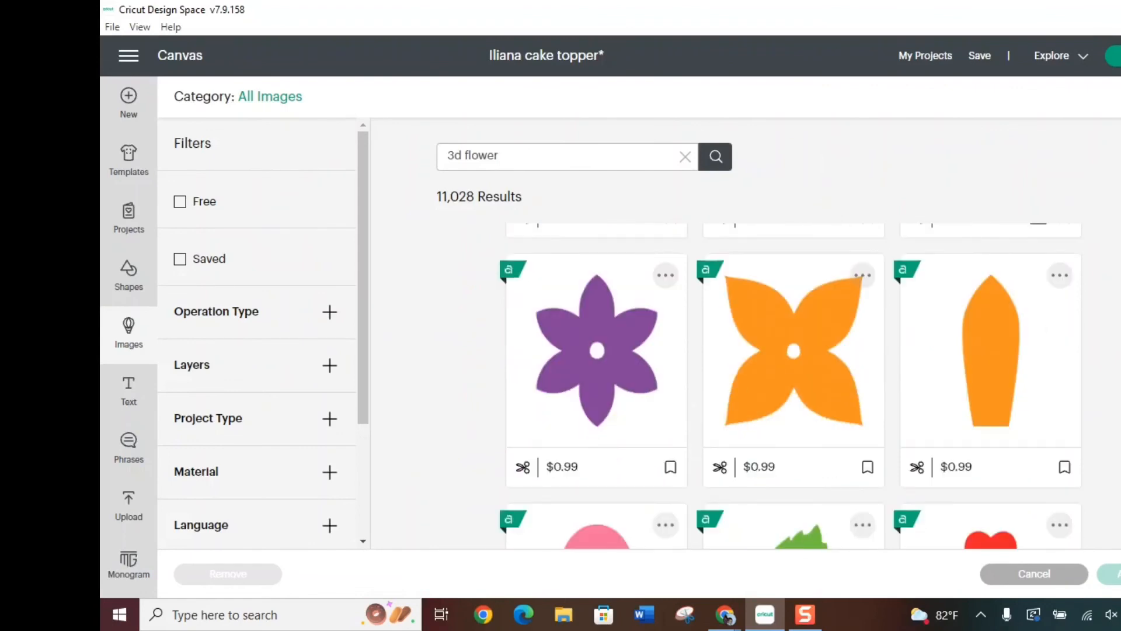
{"action": "scroll", "coordinate": [788, 385], "scroll_direction": "down", "scroll_amount": 6}
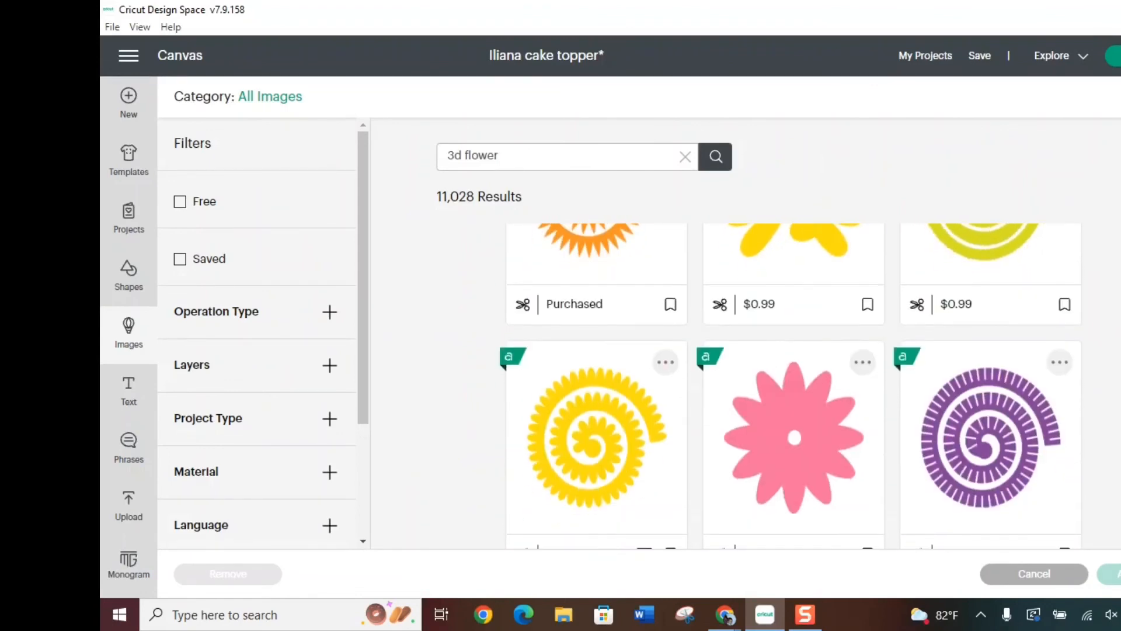
{"action": "scroll", "coordinate": [789, 385], "scroll_direction": "down", "scroll_amount": 1}
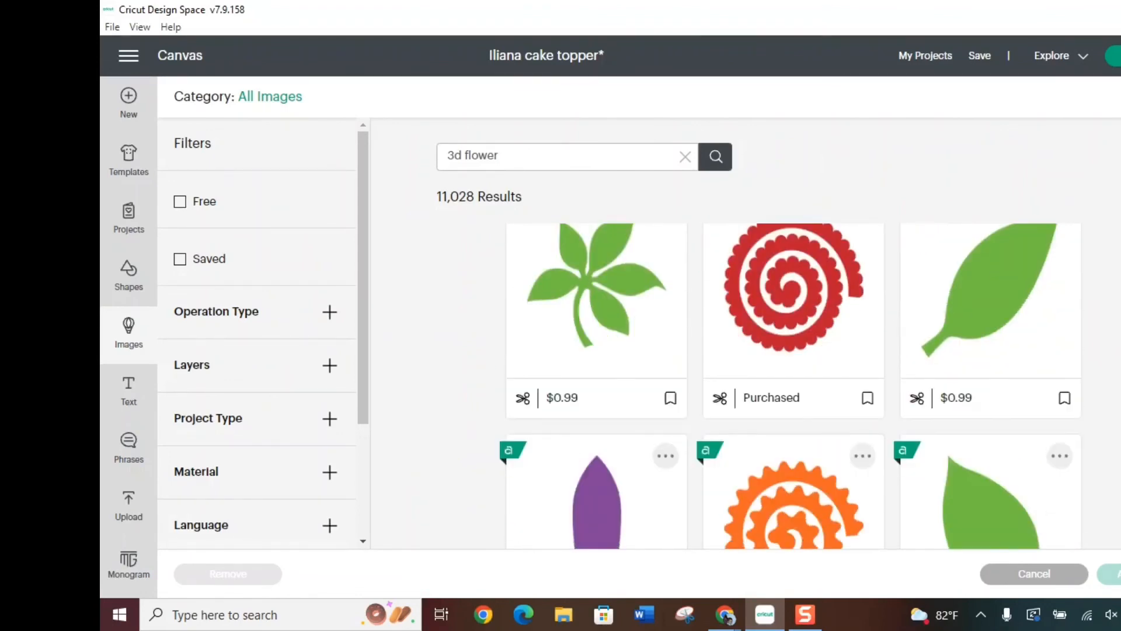
{"action": "scroll", "coordinate": [788, 385], "scroll_direction": "down", "scroll_amount": 5}
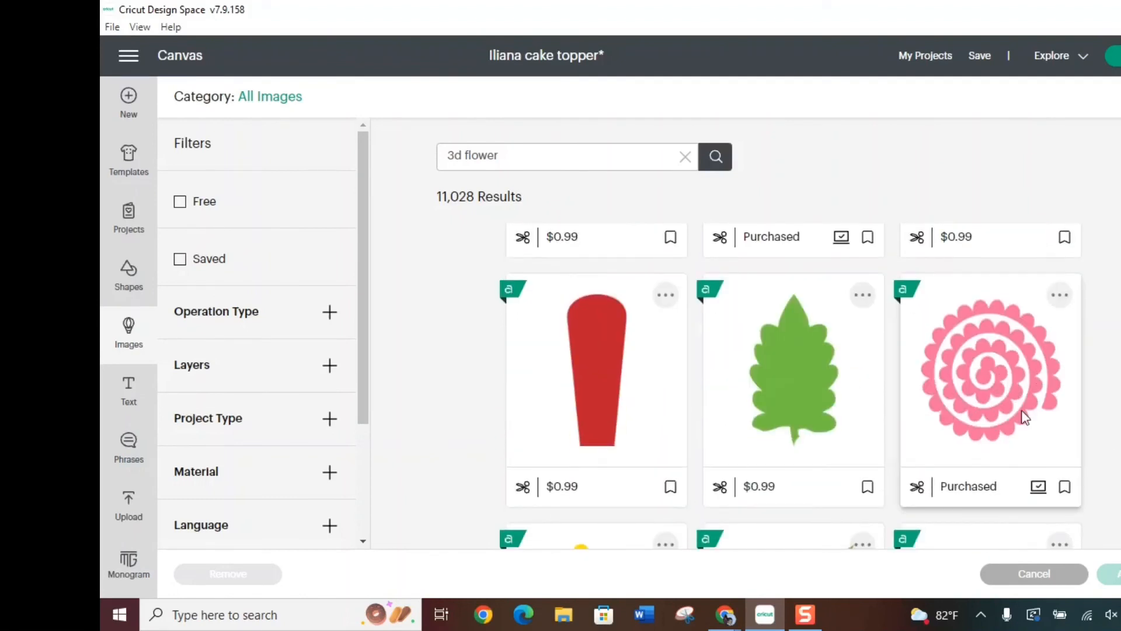
{"action": "left_click", "coordinate": [991, 388]}
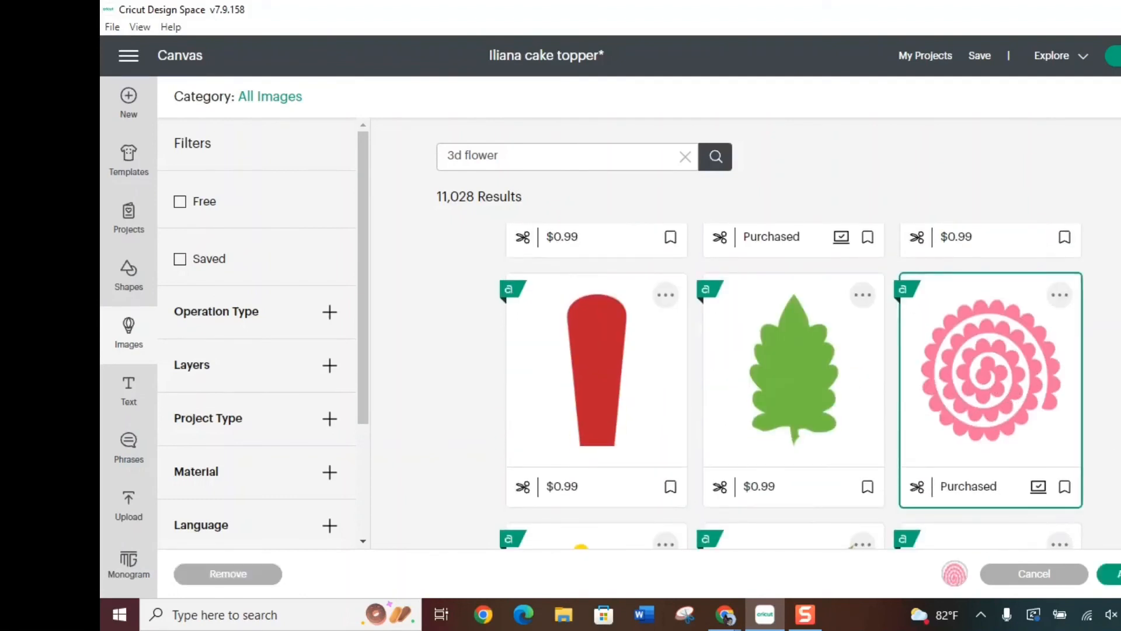
{"action": "left_click", "coordinate": [1112, 574]}
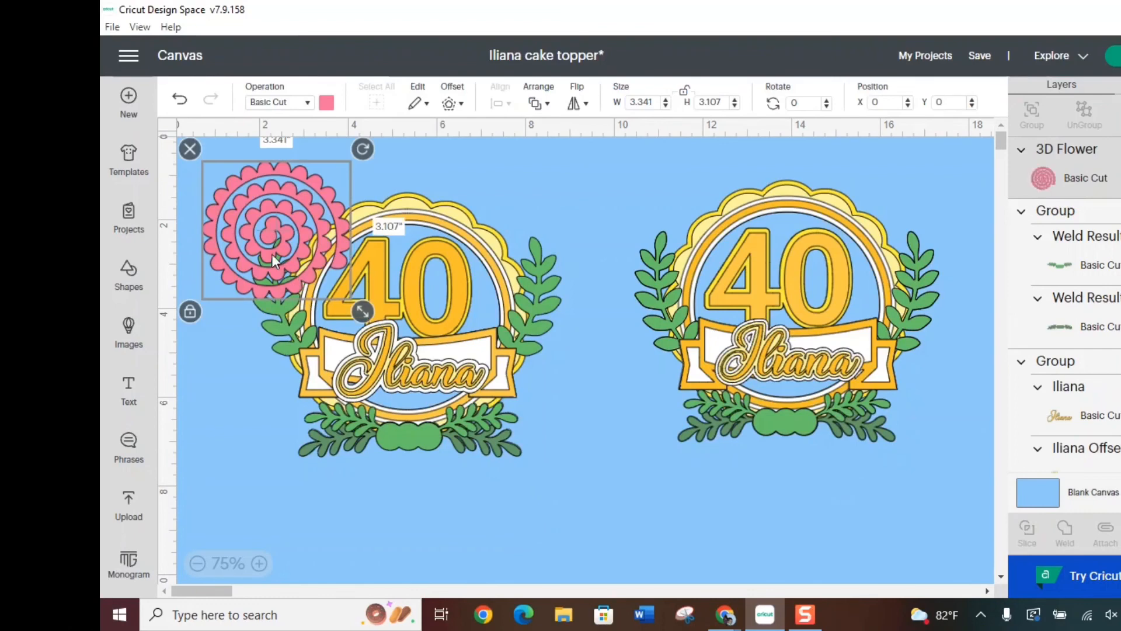
Move the pink 3D flower off the left topper to the space between the toppers and set its height to 2.5 inches, keeping proportions
{"action": "left_click_drag", "start_coordinate": [278, 260], "coordinate": [562, 468]}
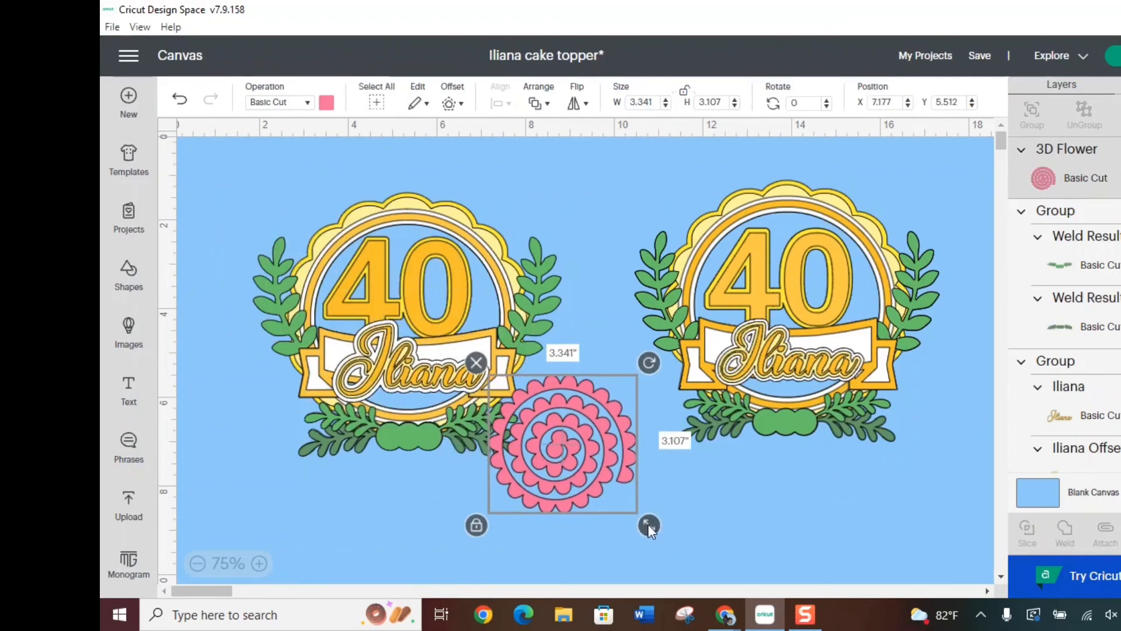
{"action": "left_click_drag", "start_coordinate": [647, 522], "coordinate": [630, 507]}
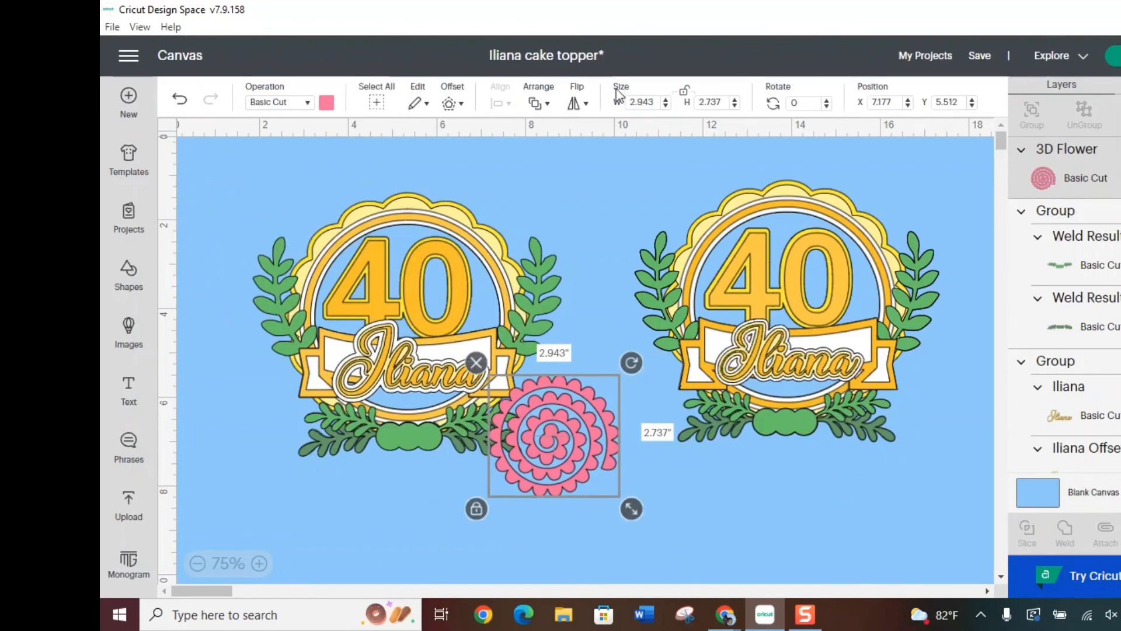
{"action": "double_click", "coordinate": [723, 103]}
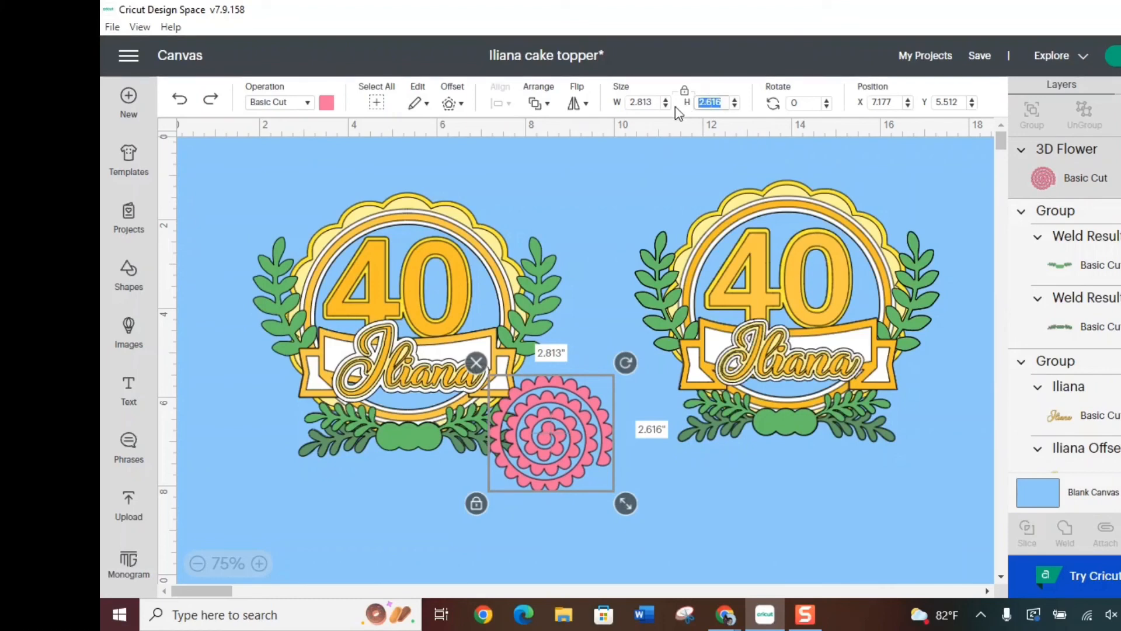
{"action": "type", "text": "2.5"}
{"action": "key", "text": "Return"}
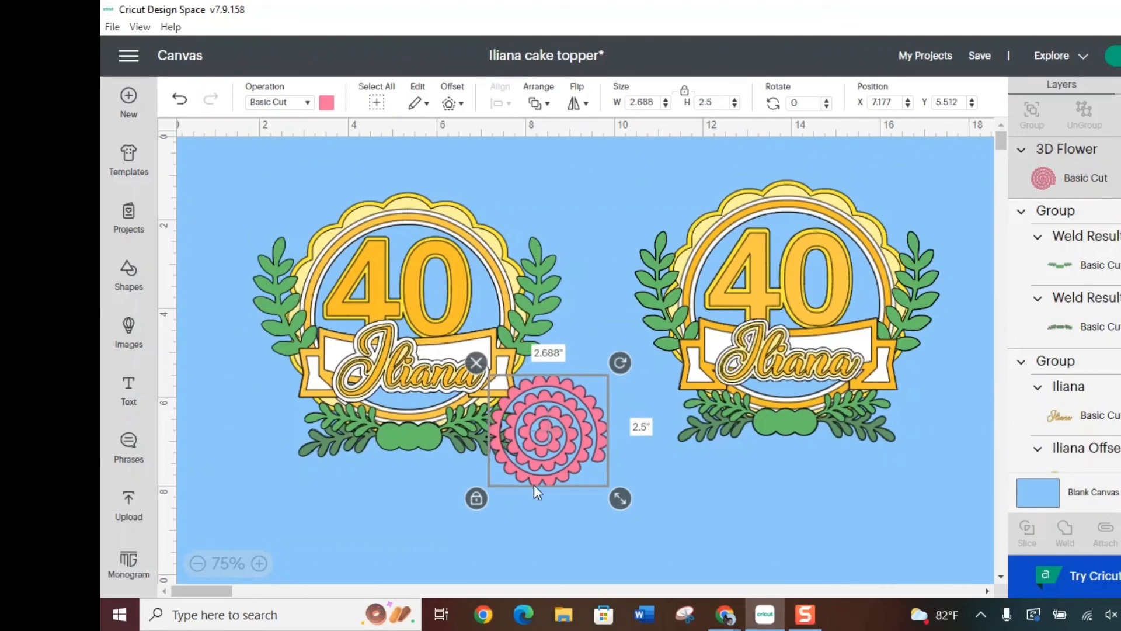
Place the flower below the left topper at about X 4.343, Y 6.415, duplicate it twice and spread the copies to either side
{"action": "left_click_drag", "start_coordinate": [546, 432], "coordinate": [421, 470]}
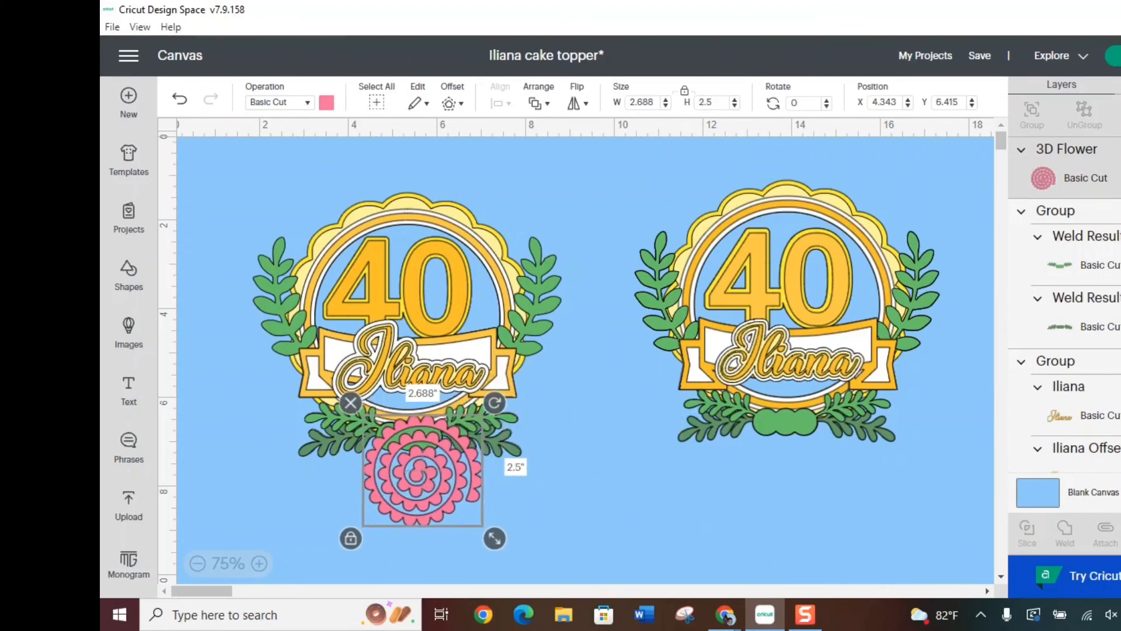
{"action": "key", "text": "ctrl+d"}
{"action": "key", "text": "ctrl+d"}
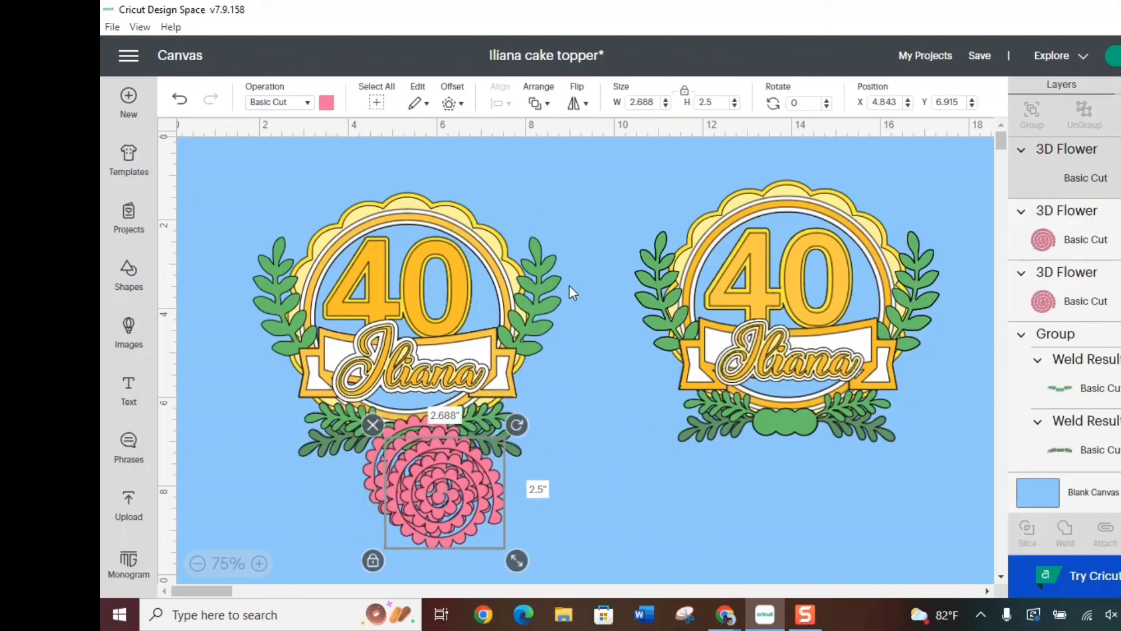
{"action": "left_click_drag", "start_coordinate": [482, 542], "coordinate": [620, 544]}
{"action": "left_click_drag", "start_coordinate": [435, 491], "coordinate": [418, 473]}
Recolor the leftmost 3D flower with the pale yellow material color
{"action": "left_click", "coordinate": [320, 522]}
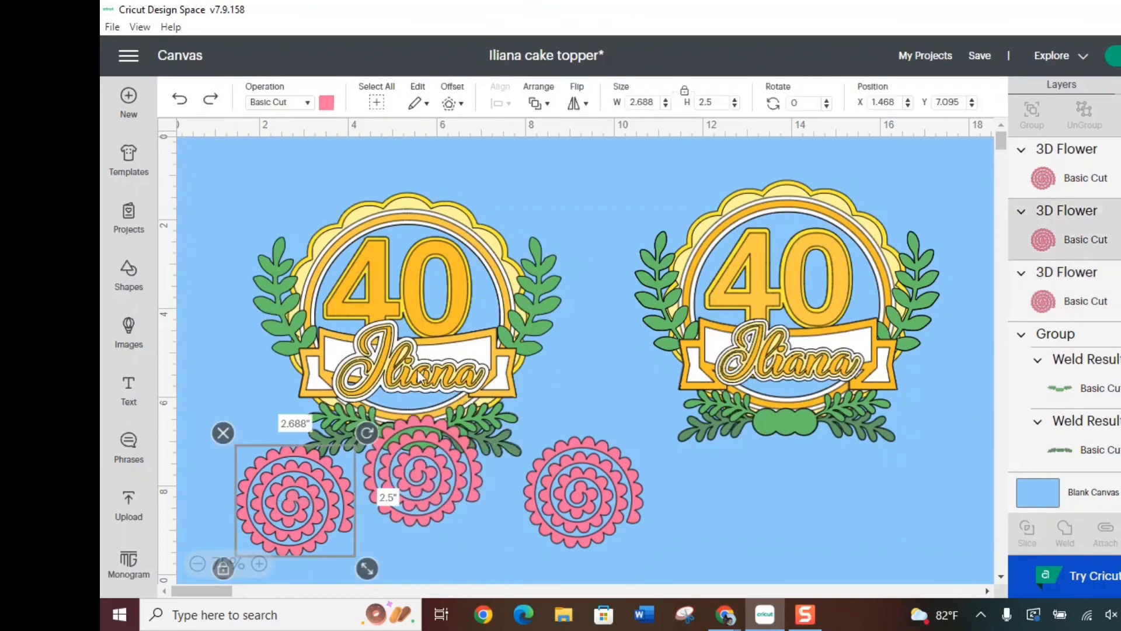
{"action": "left_click", "coordinate": [326, 103]}
{"action": "left_click", "coordinate": [364, 171]}
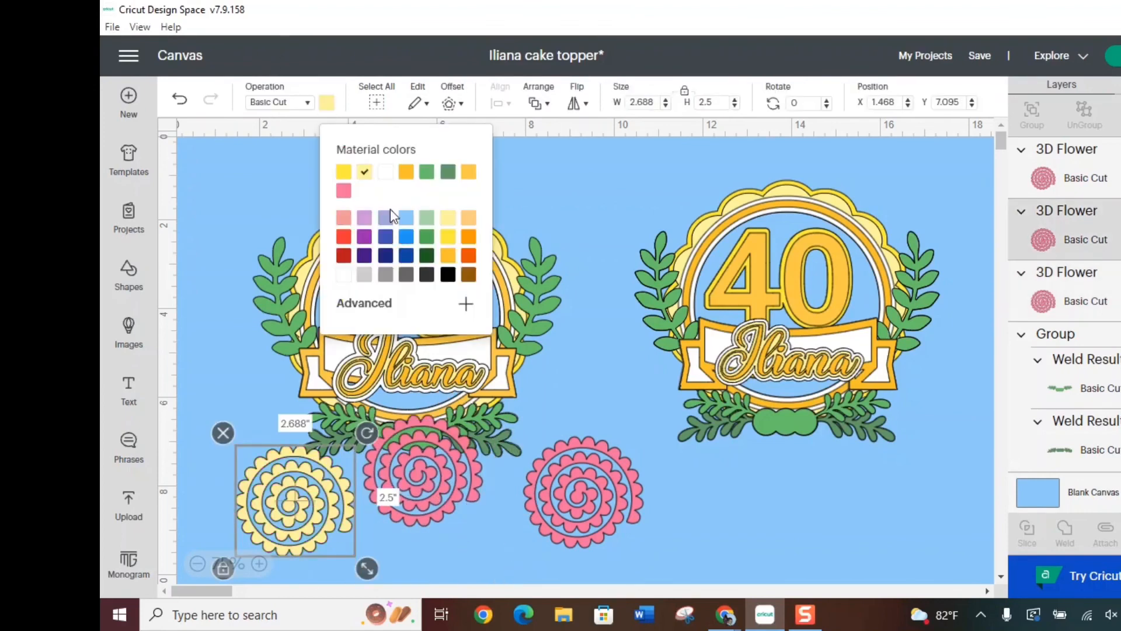
Recolor the other two pink flowers bright yellow and shift both slightly down and right, clear of the topper's green base
{"action": "left_click", "coordinate": [407, 482]}
{"action": "left_click", "coordinate": [582, 523], "text": "shift"}
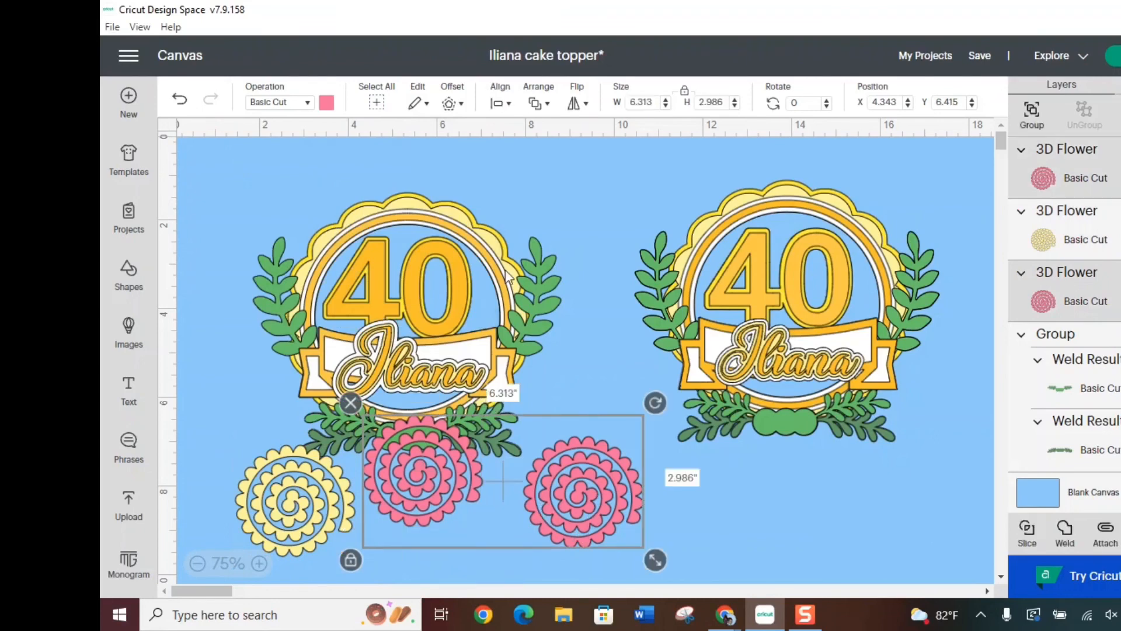
{"action": "left_click", "coordinate": [325, 104]}
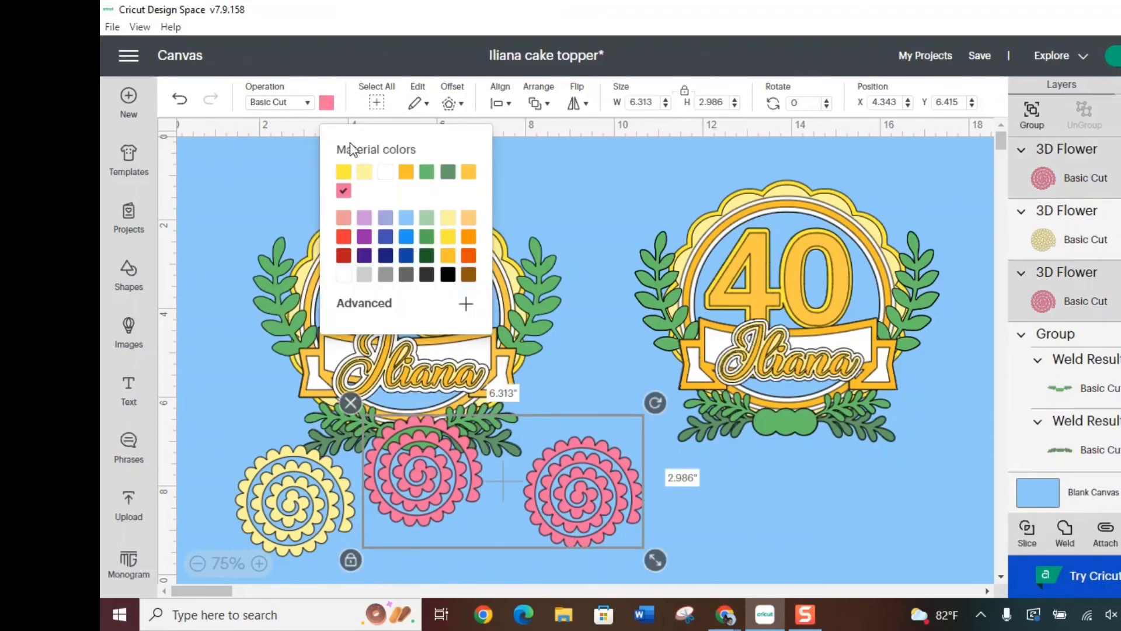
{"action": "left_click", "coordinate": [365, 171]}
{"action": "left_click_drag", "start_coordinate": [554, 455], "coordinate": [577, 485]}
{"action": "left_click", "coordinate": [540, 208]}
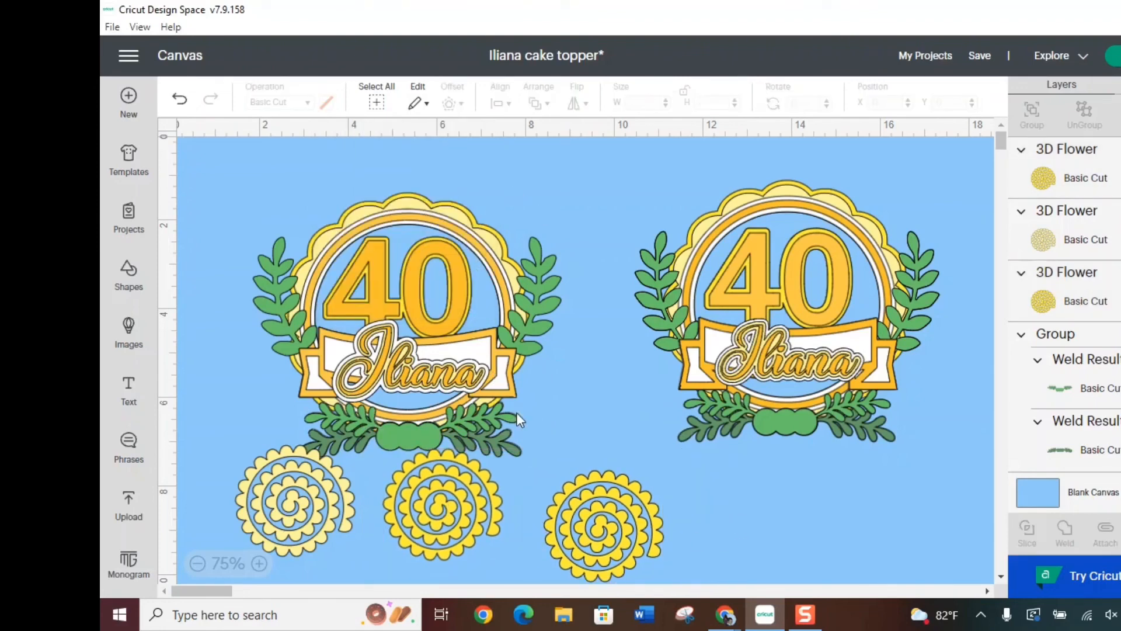